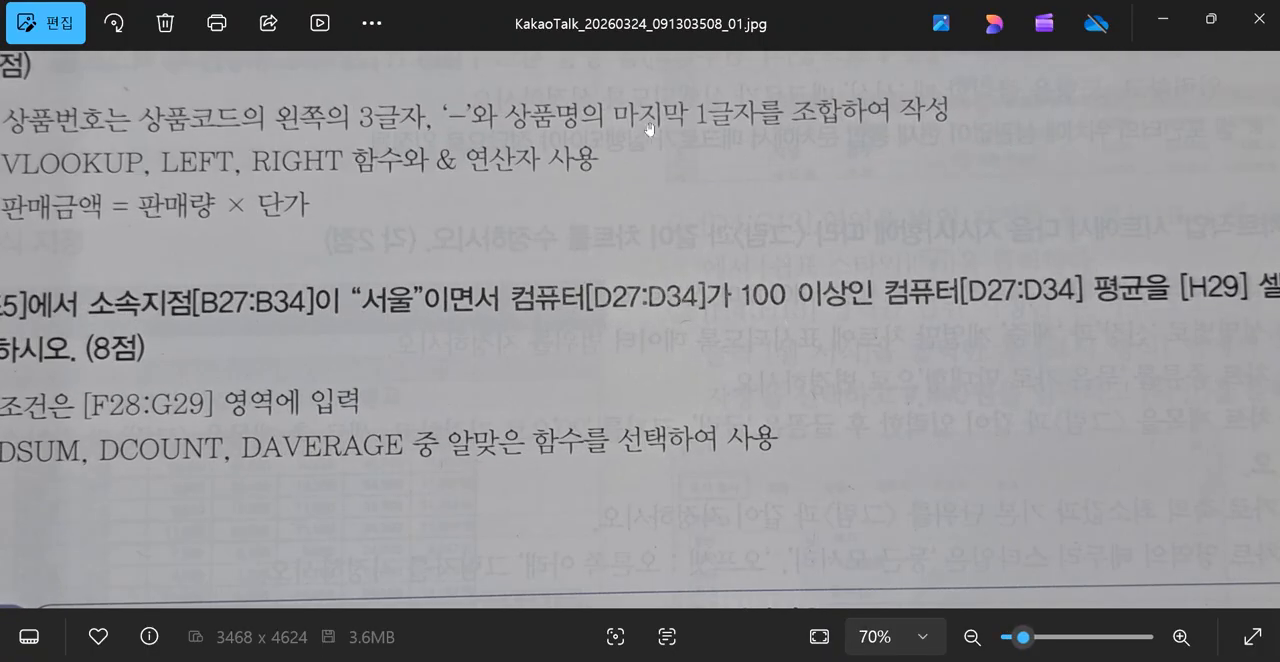
Read the 계산작업 questions for 표1 and 표2 in the exam page photo.
drag(649, 128, 625, 652)
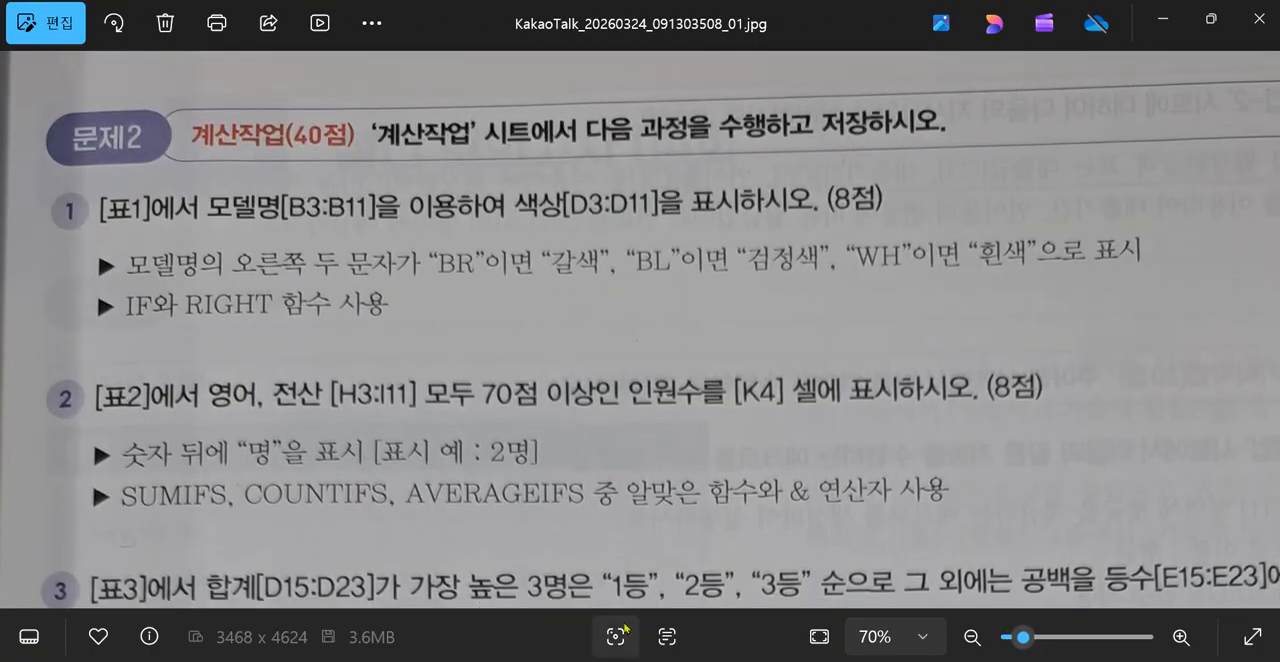
scroll(642, 513, up, 2)
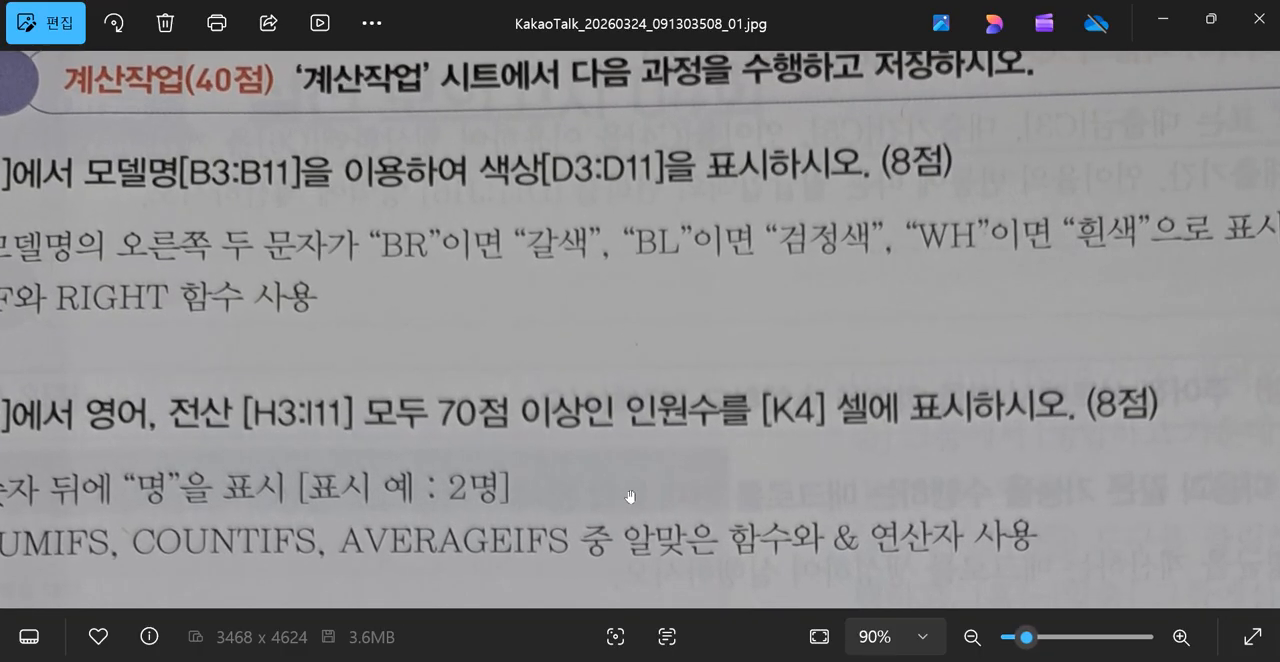
drag(541, 384, 680, 418)
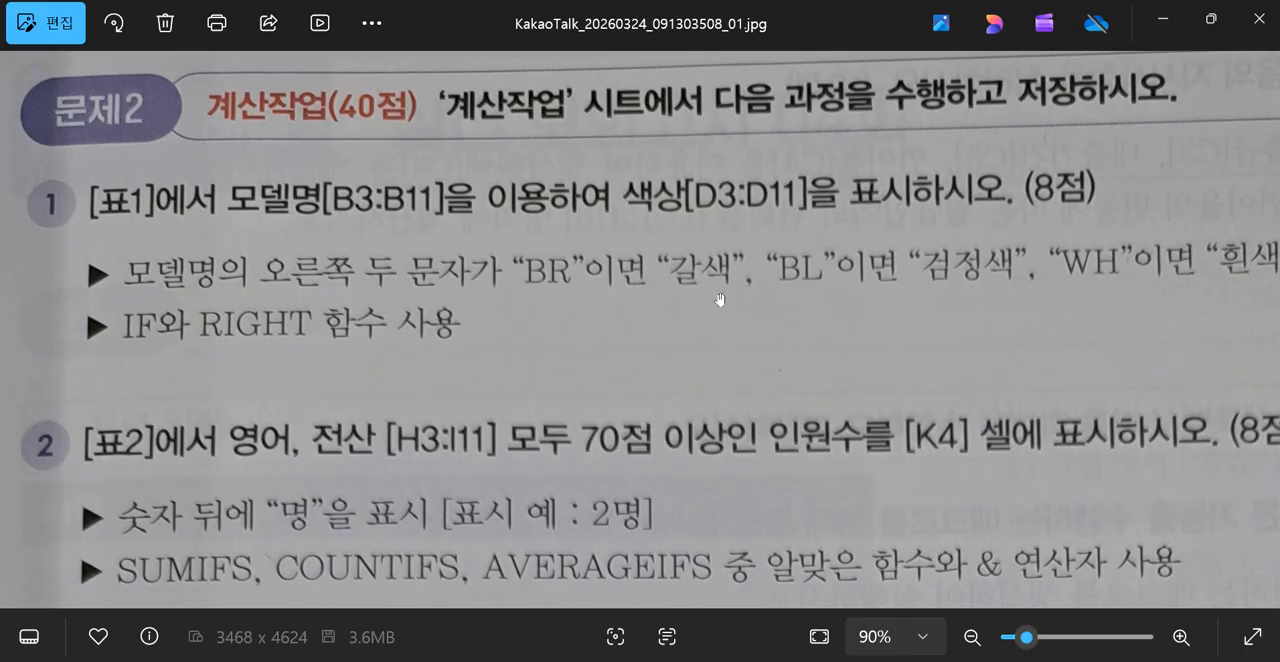
scroll(900, 321, down, 5)
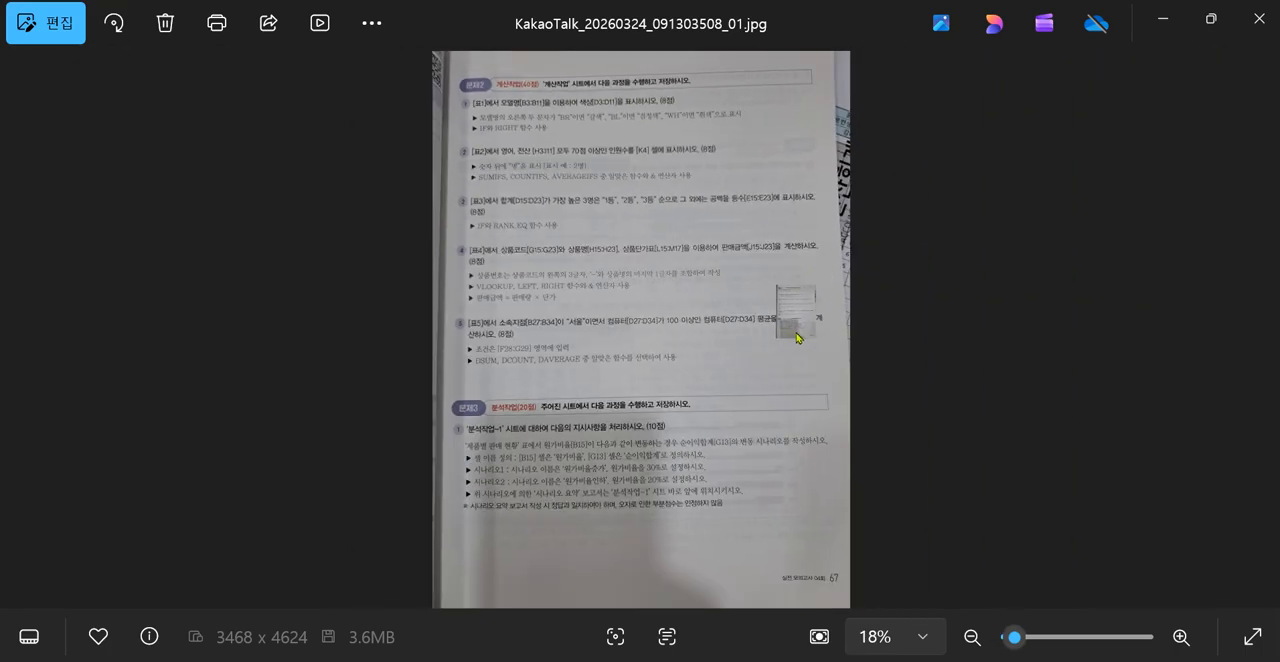
scroll(776, 318, up, 5)
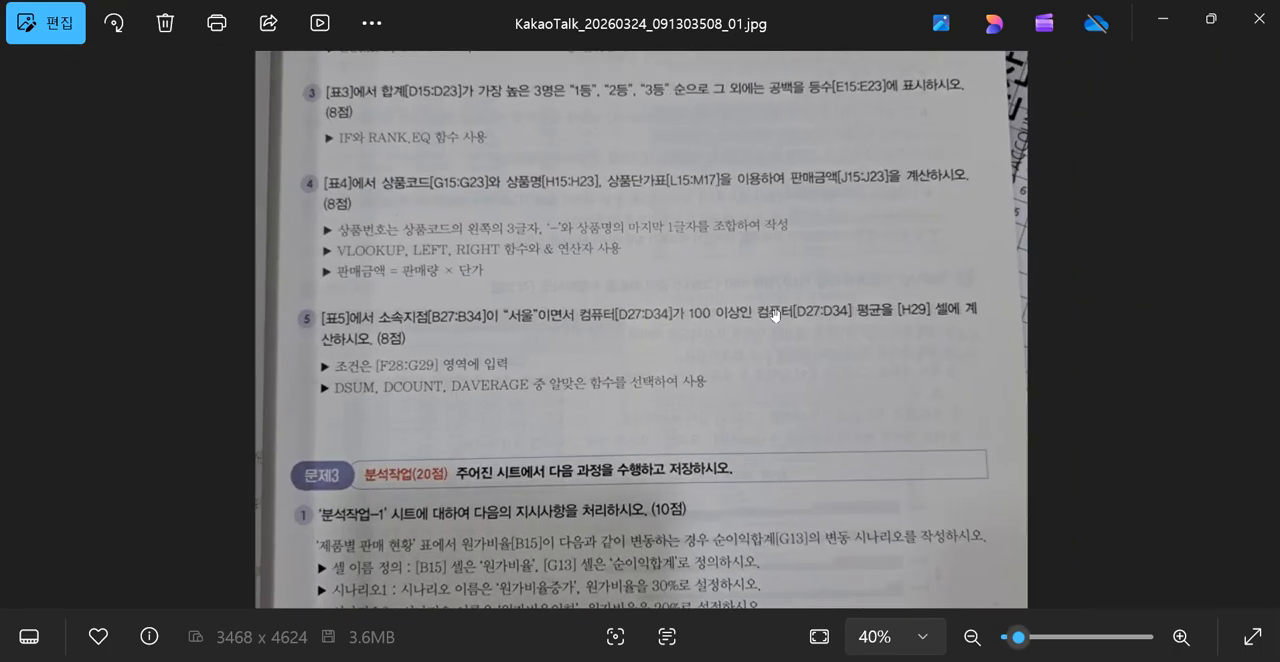
scroll(822, 172, up, 8)
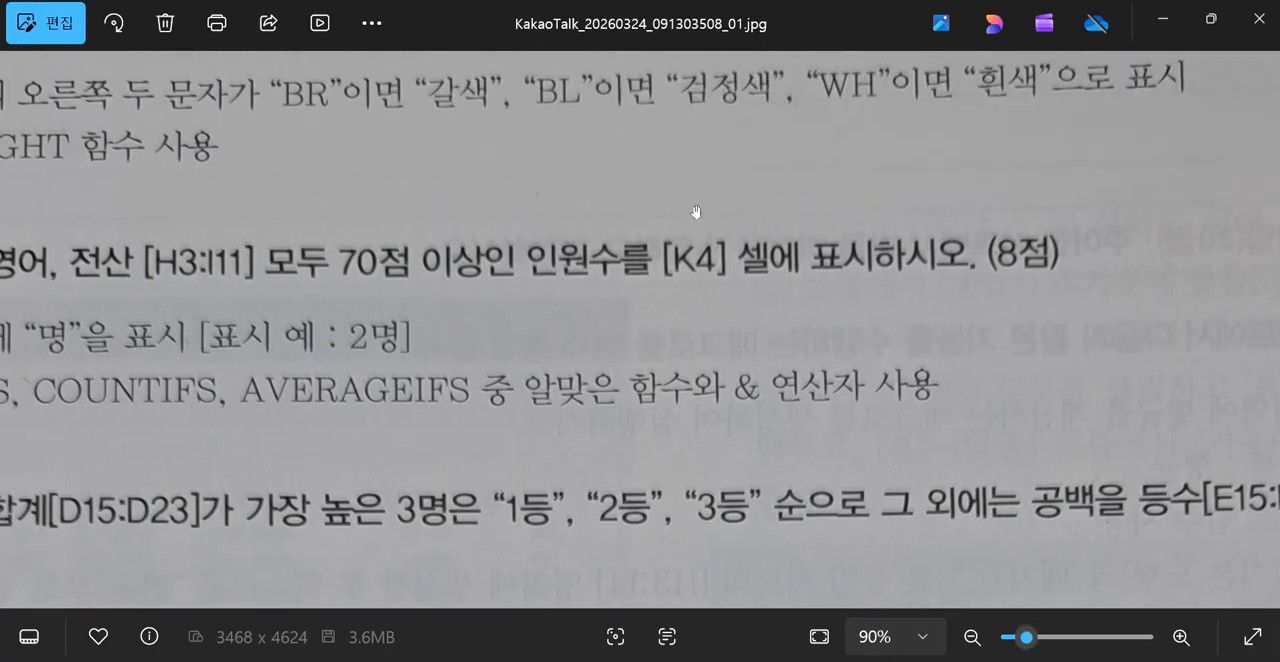
drag(697, 212, 934, 268)
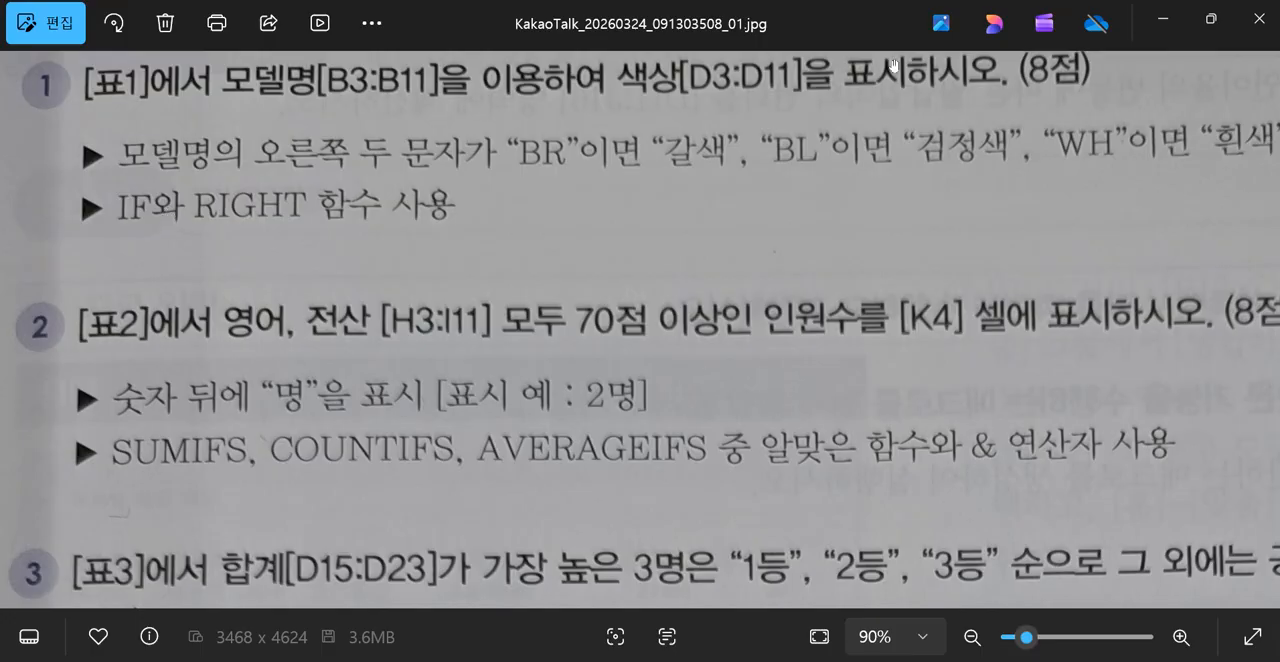
Switch to the 실전모의고사4회.xlsm workbook in Excel and enter =RIGHT(B3,2) in cell D3 of the 계산작업 sheet.
click(1155, 26)
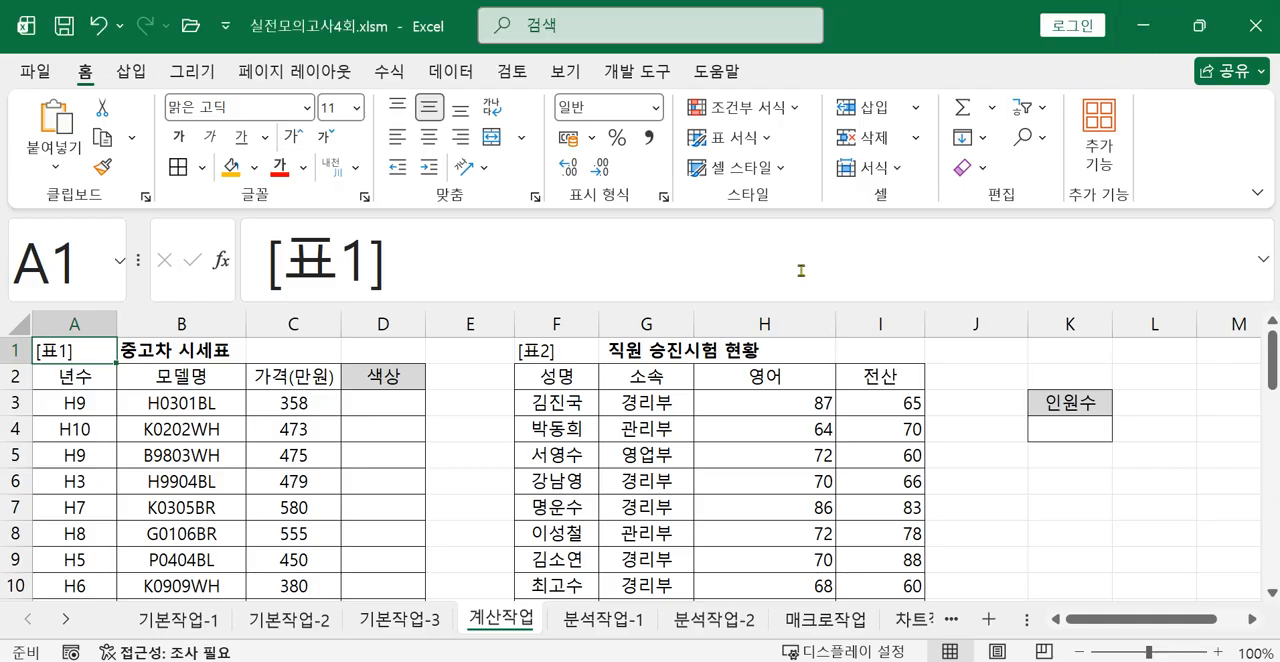
click(375, 410)
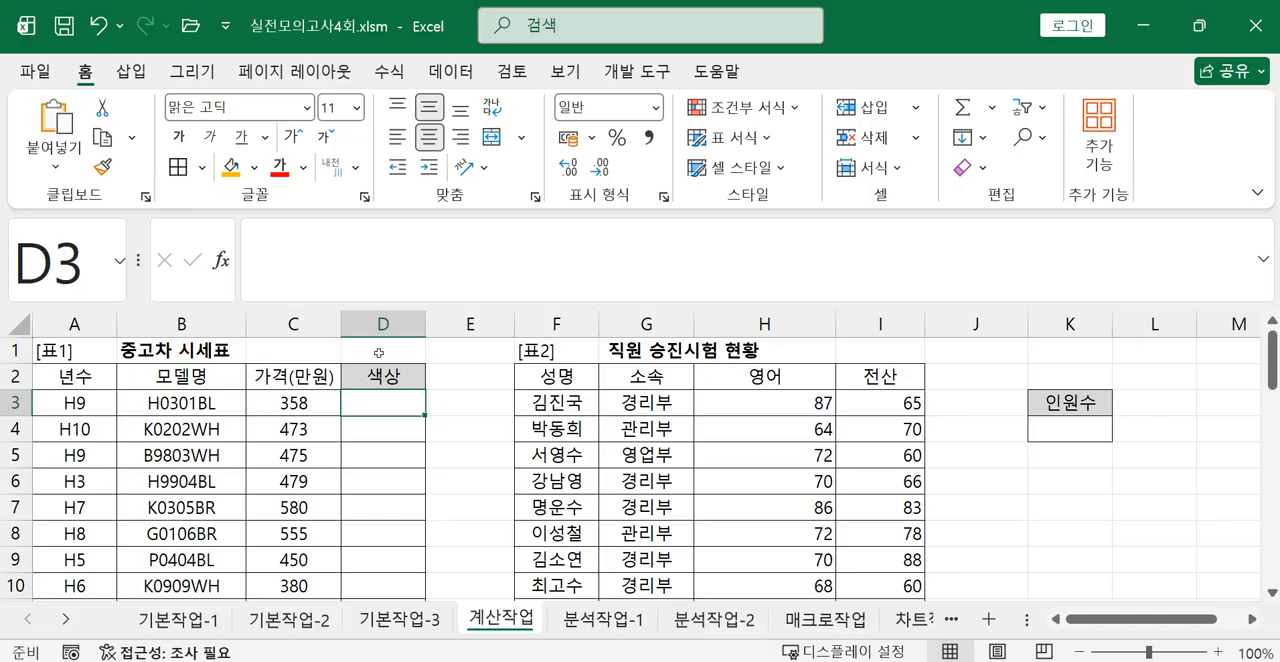
text(=갸)
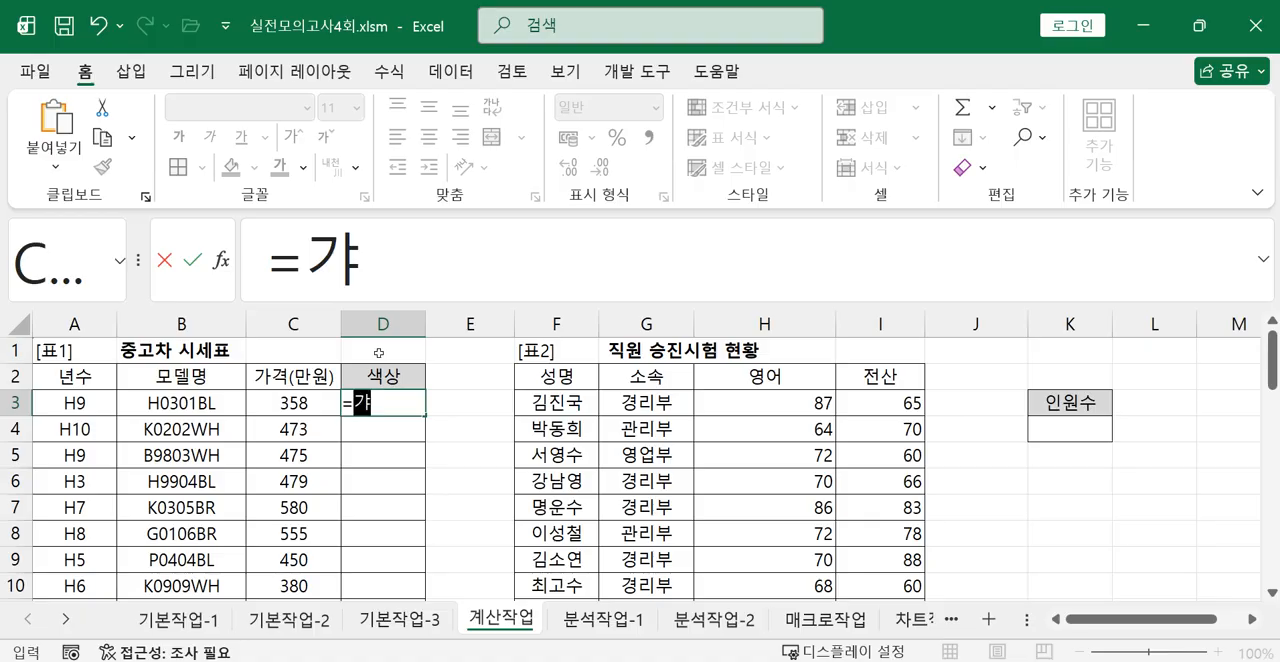
key(BackSpace)
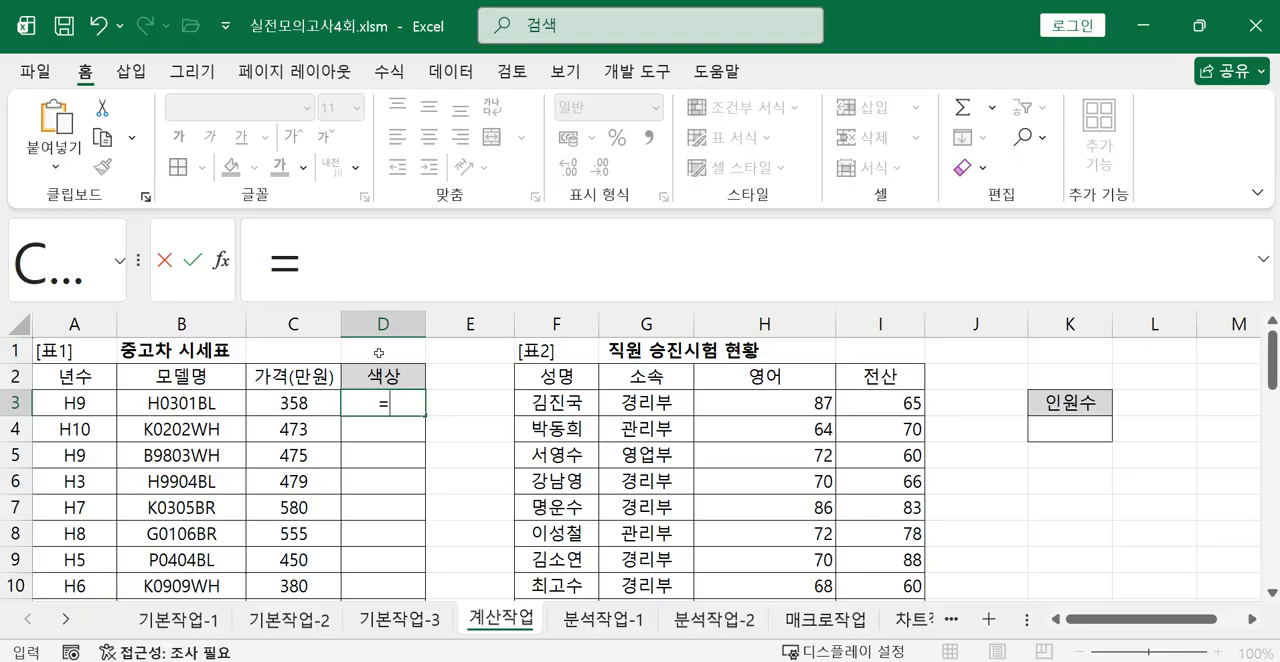
text(RI)
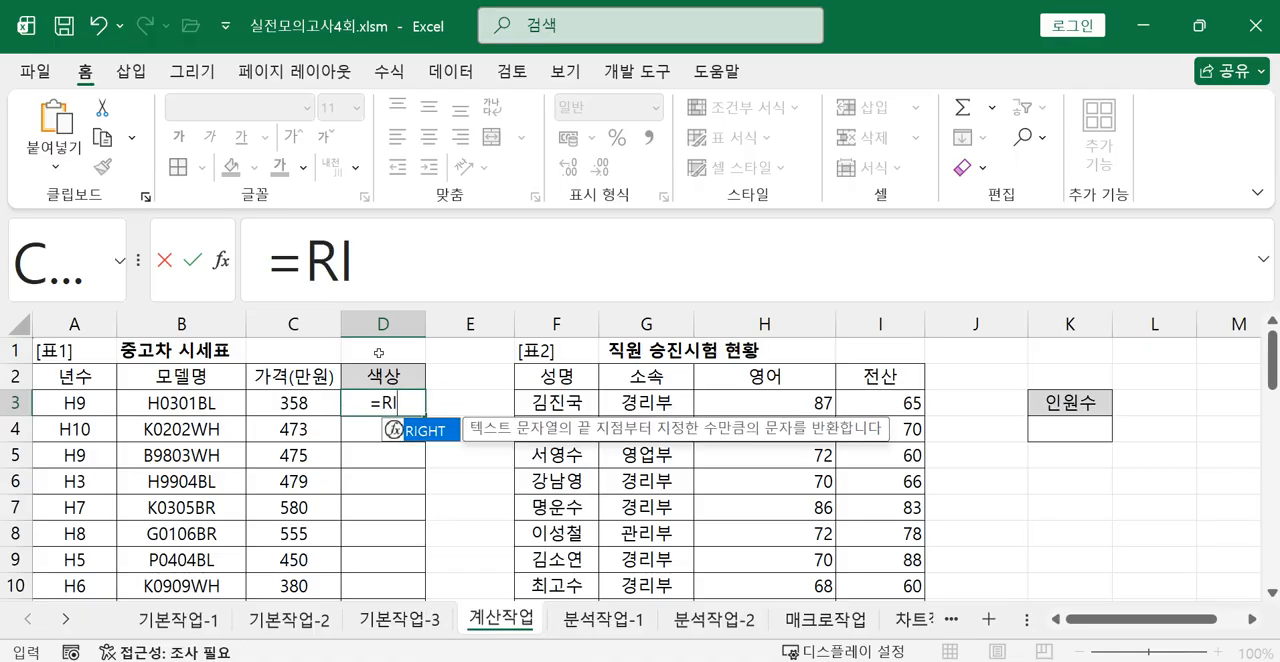
double_click(420, 431)
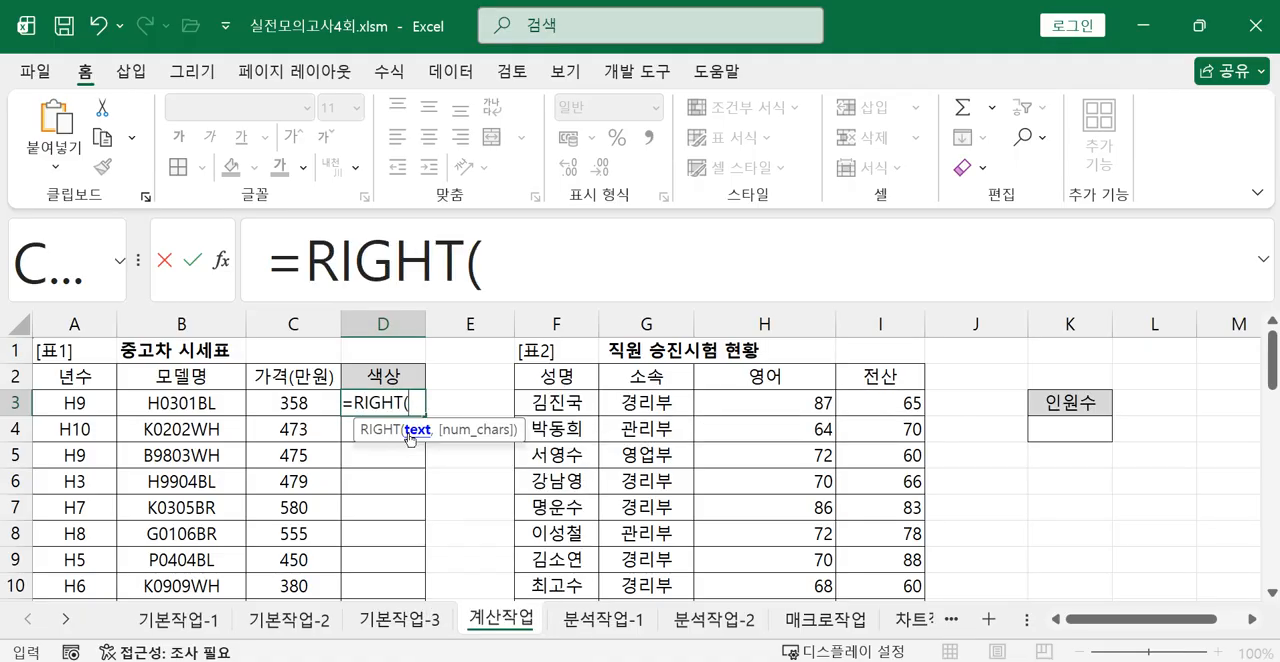
click(183, 402)
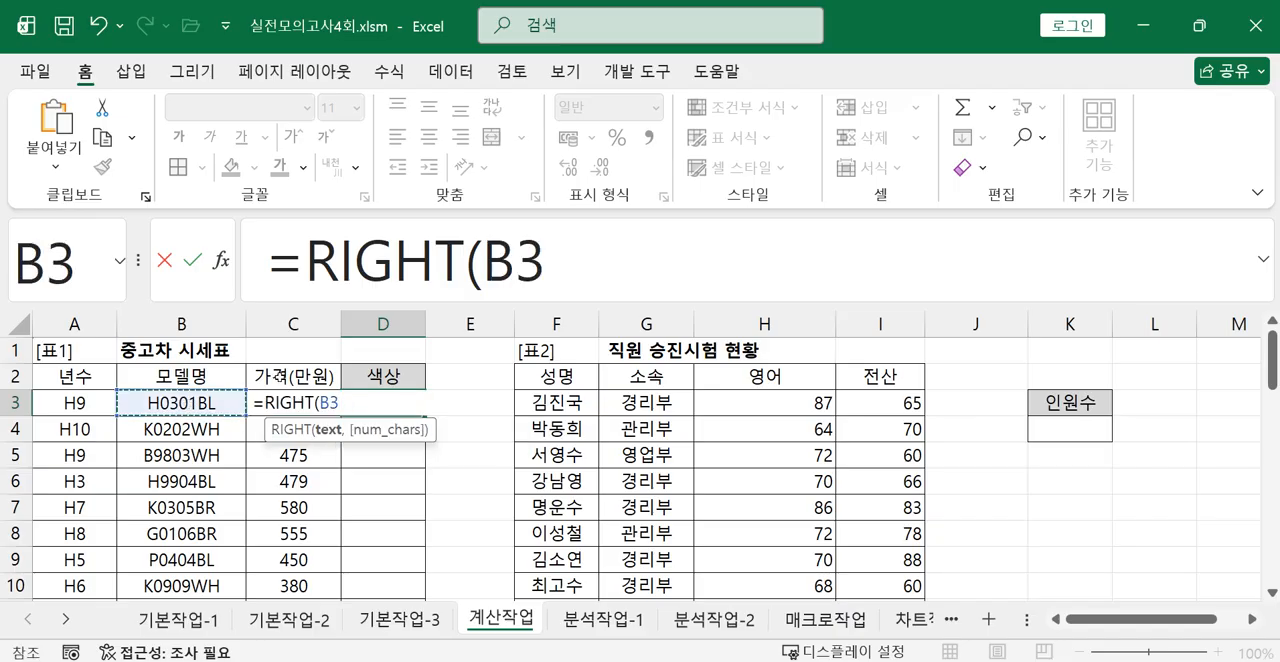
text(,)
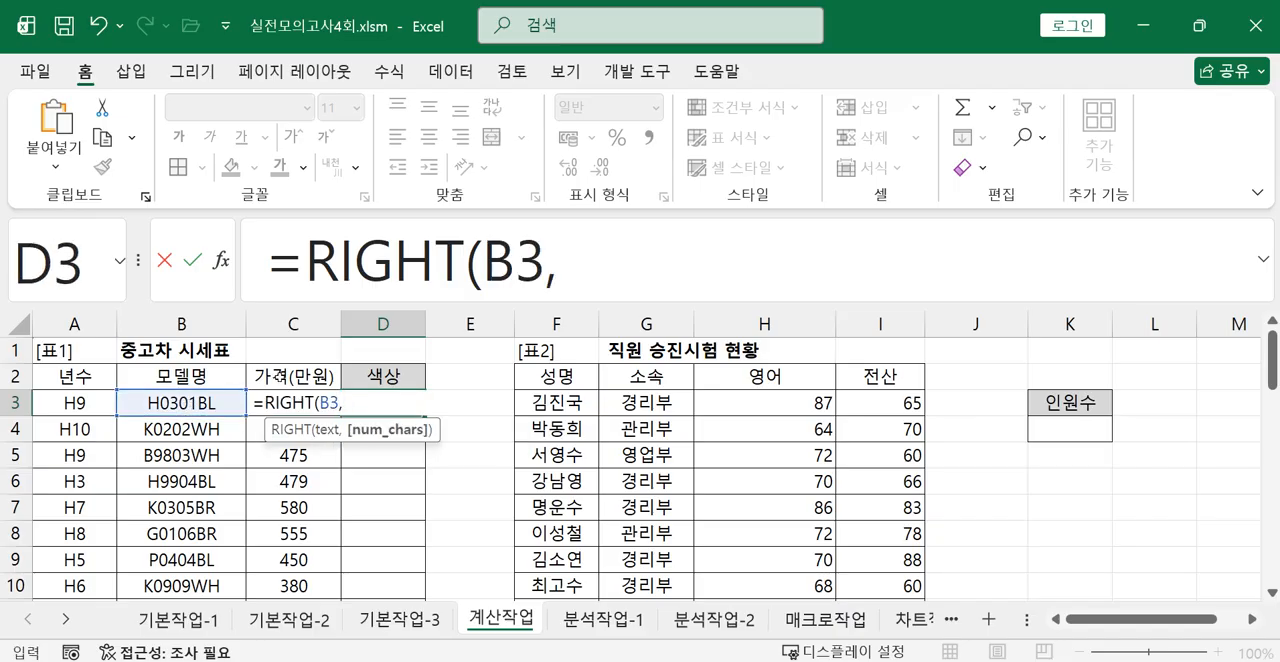
text(2))
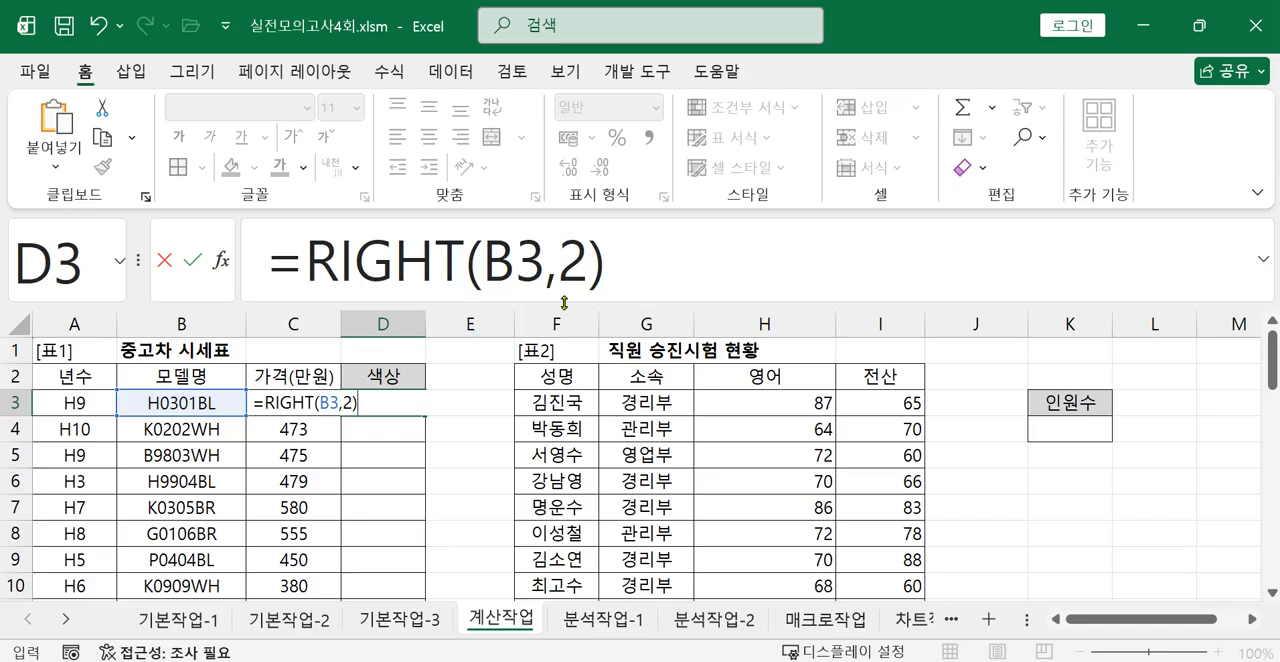
key(Return)
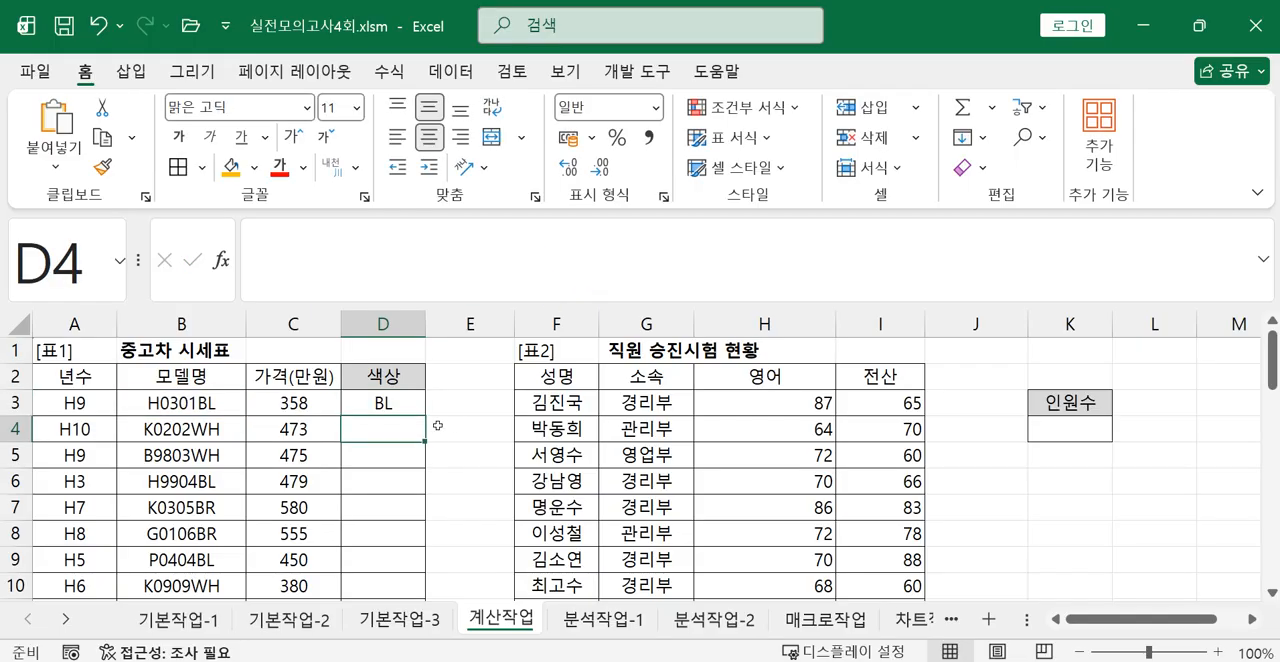
Fill the RIGHT formula from D3 down through D11 in the 색상 column.
click(395, 407)
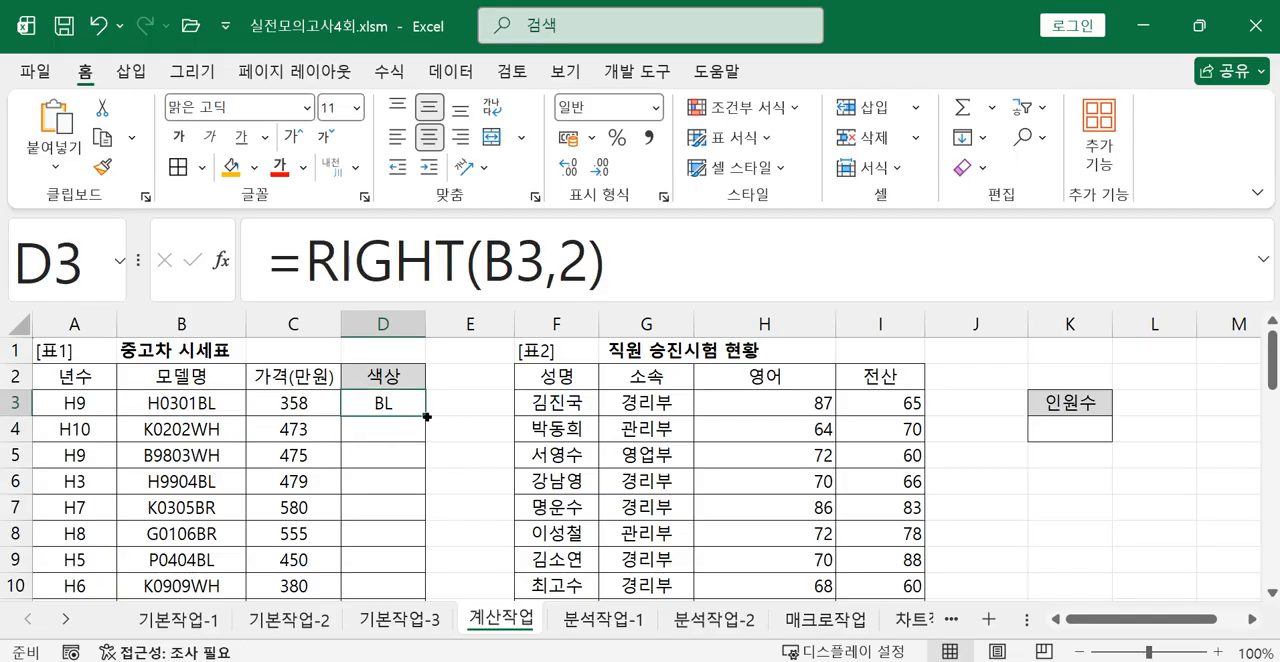
mouse_move(426, 415)
mouse_down()
mouse_move(424, 507)
mouse_move(402, 405)
mouse_up()
drag(427, 417, 403, 578)
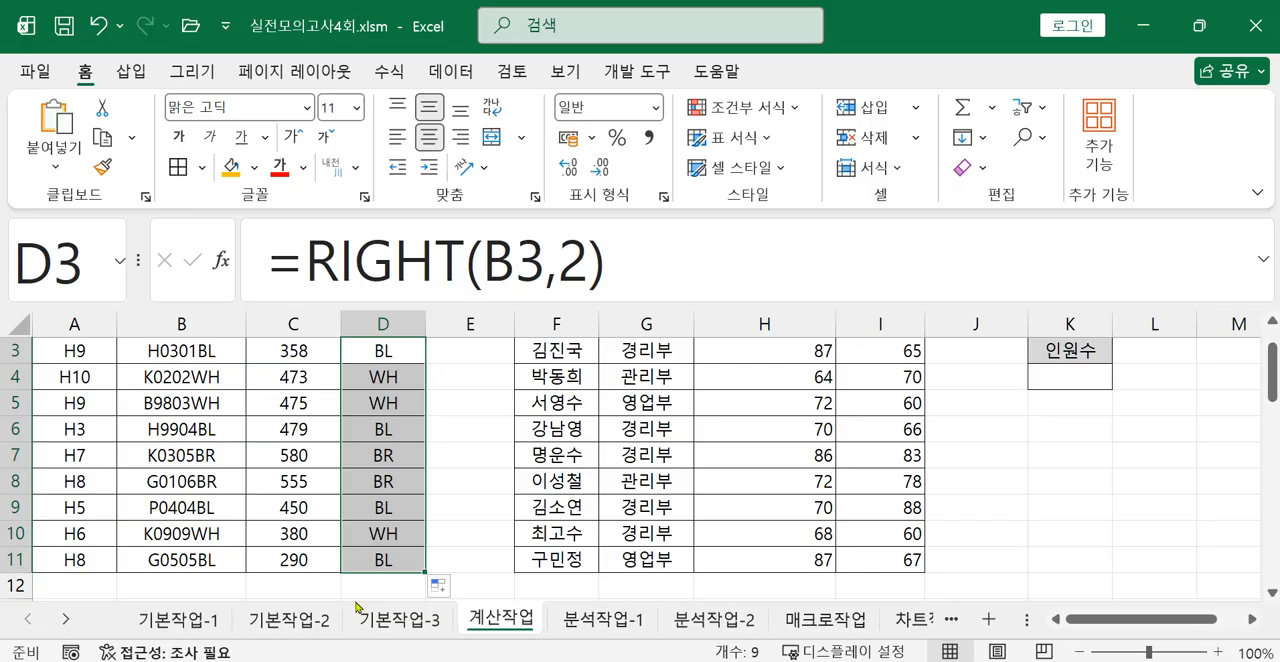
click(636, 283)
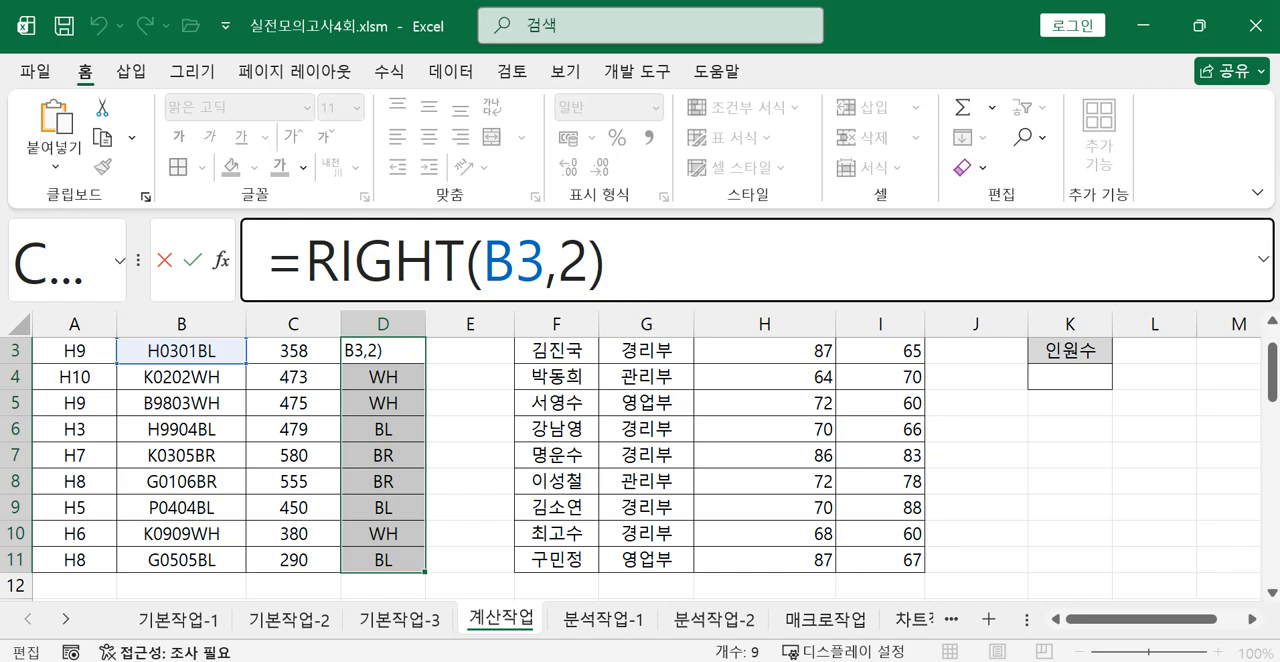
key(ctrl+2)
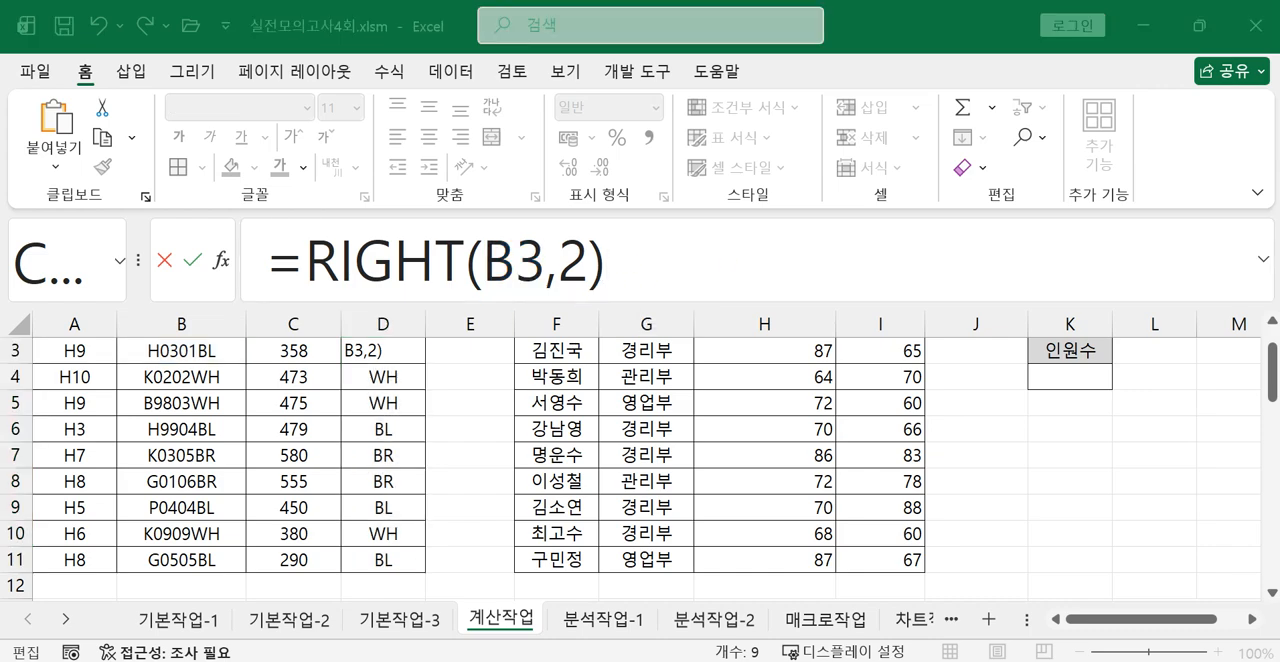
click(695, 268)
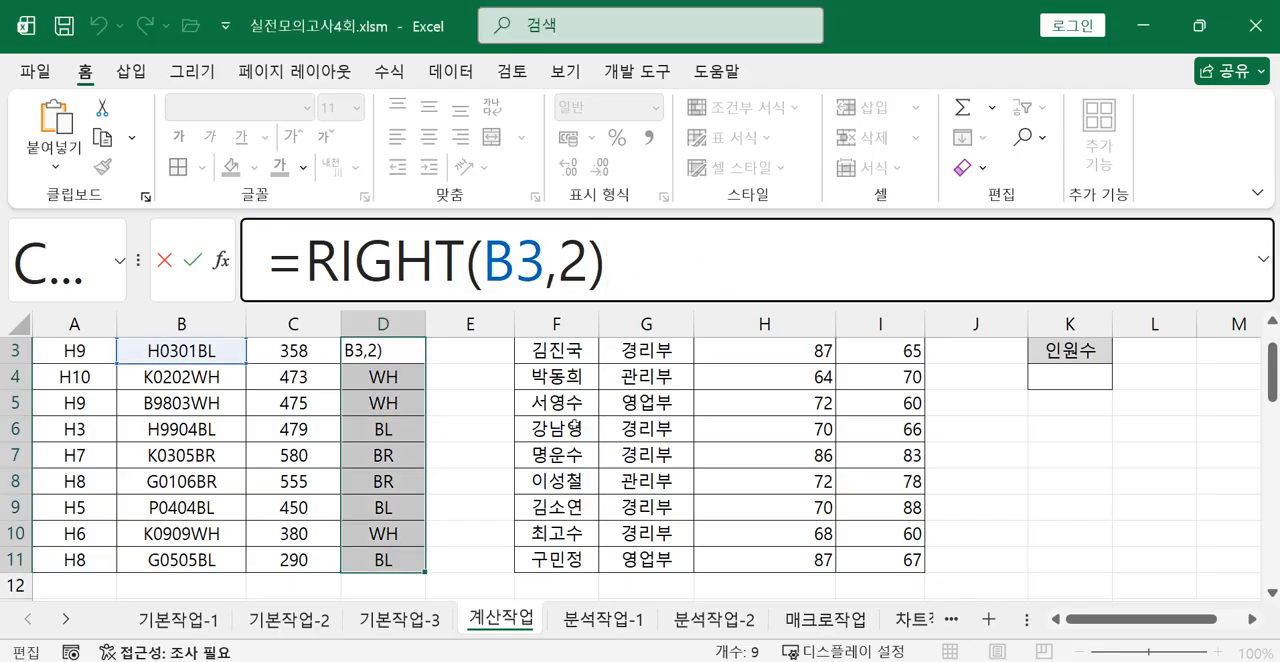
key(ctrl+Return)
key(Return)
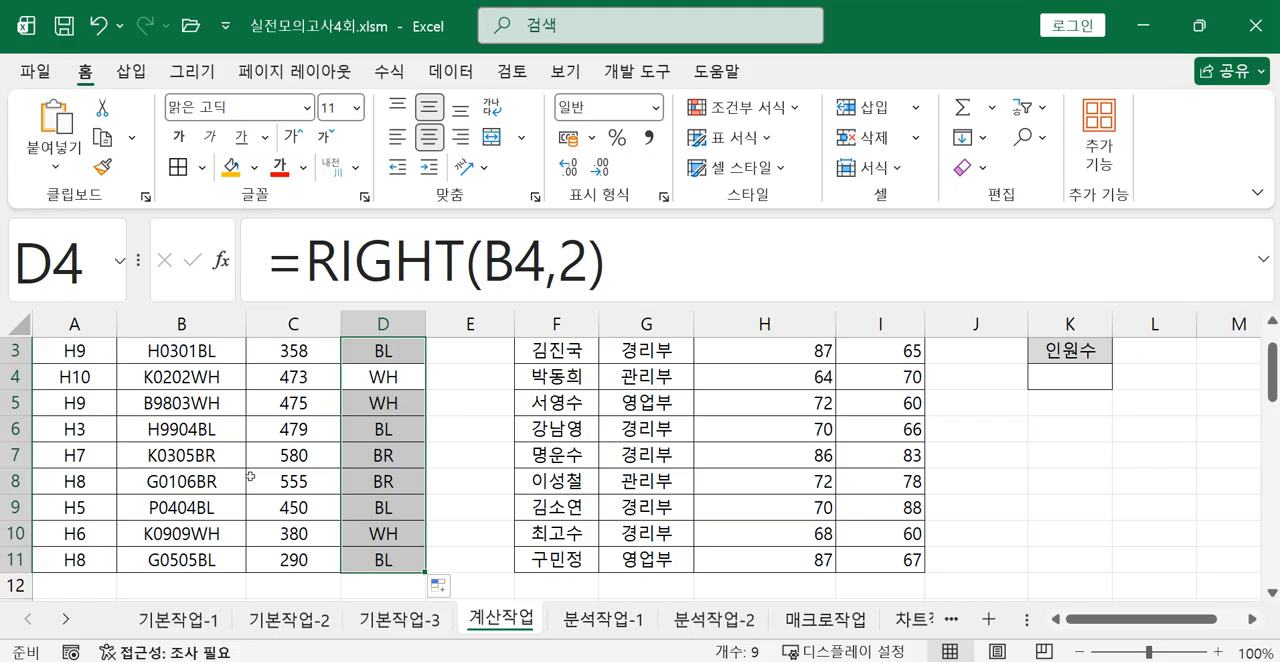
click(471, 491)
scroll(487, 491, up, 1)
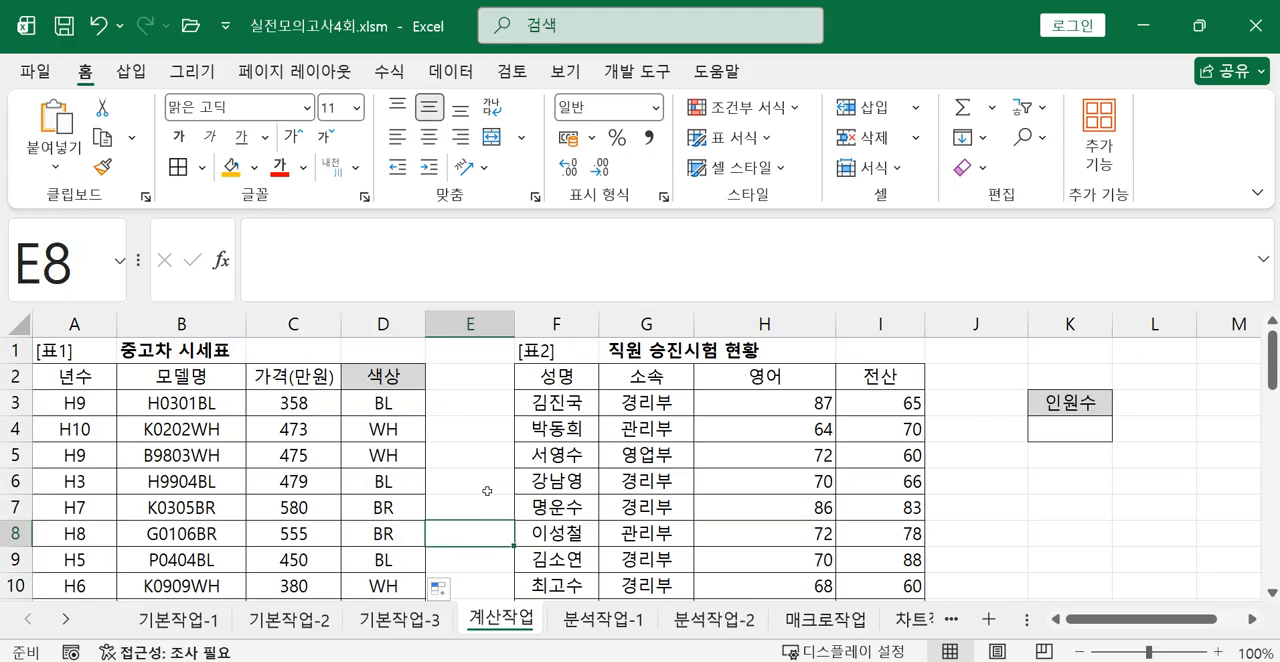
Extend the formula in D3 into a comparison with "BR", giving =RIGHT(B3,2)="BR".
click(382, 400)
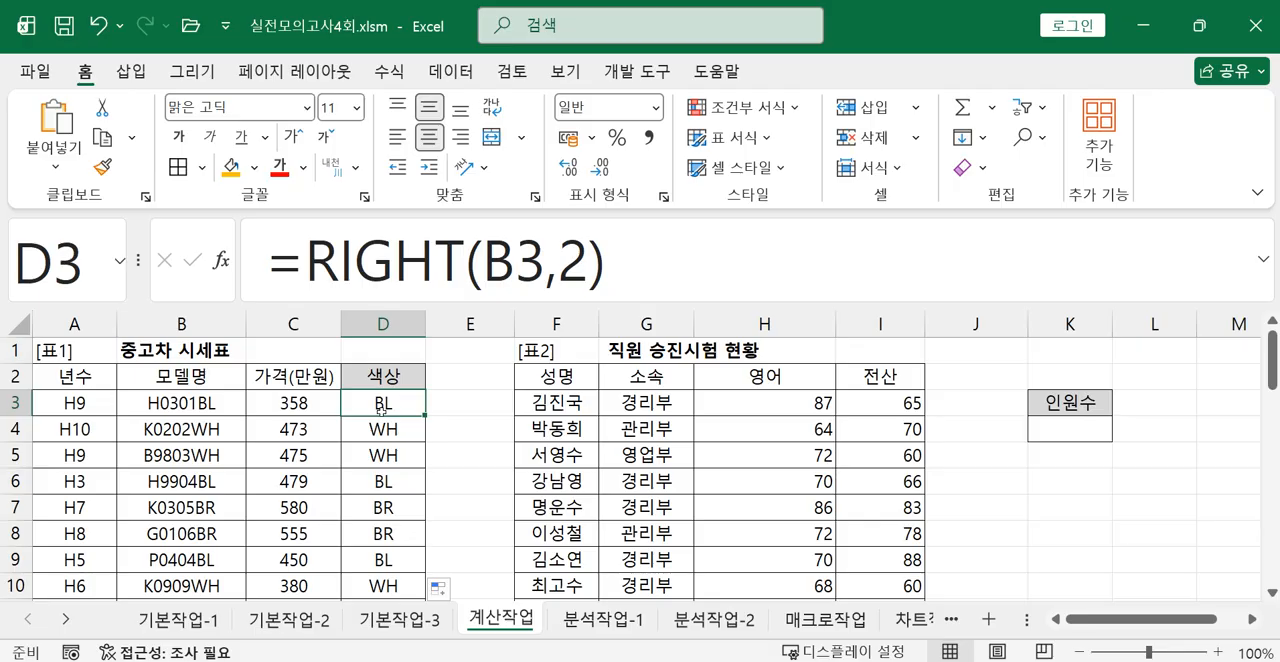
click(621, 290)
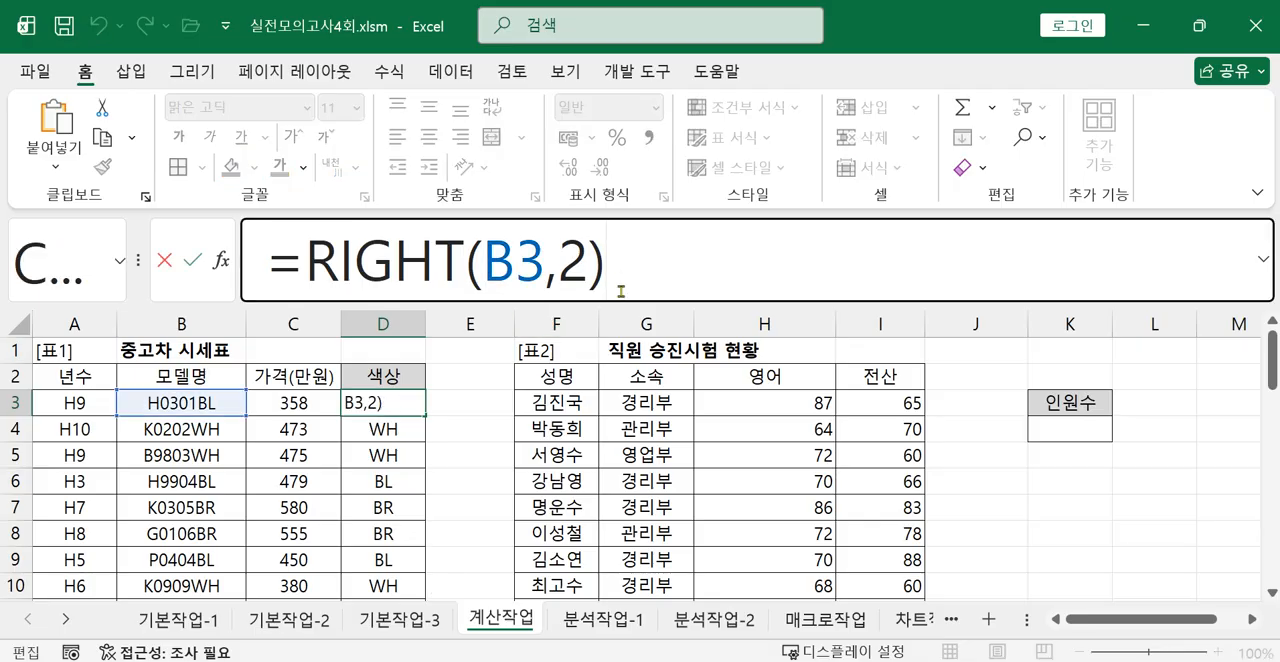
text(=")
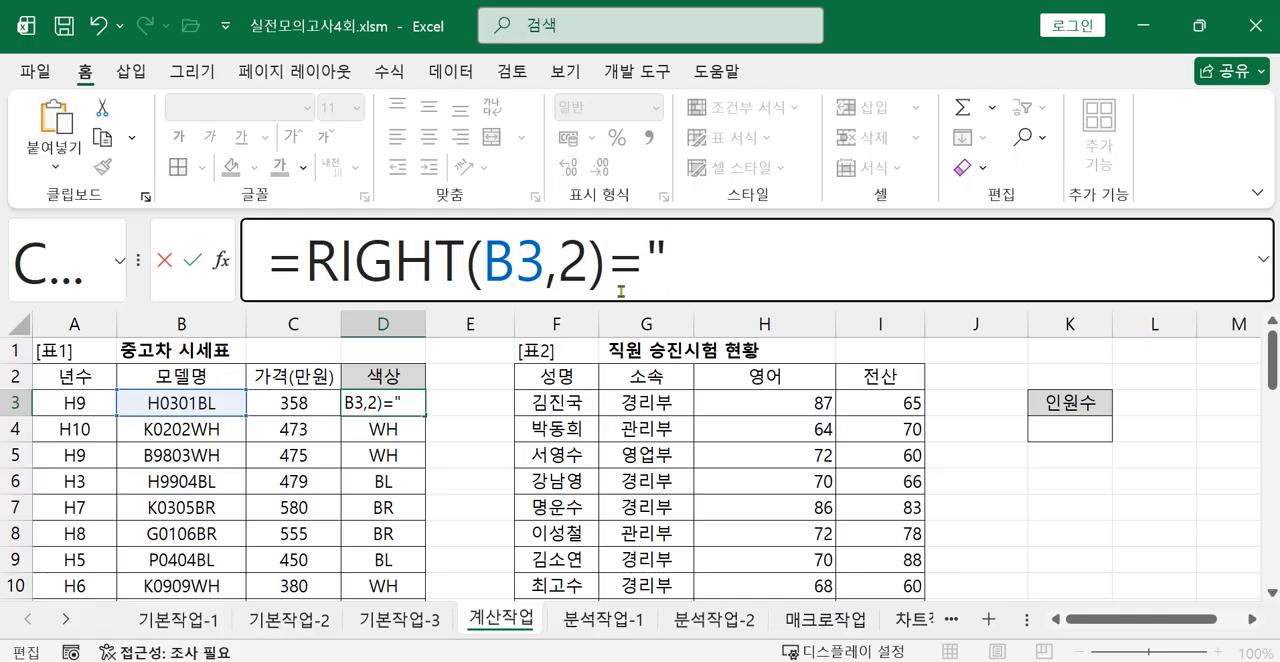
text(b)
key(BackSpace)
text(BR")
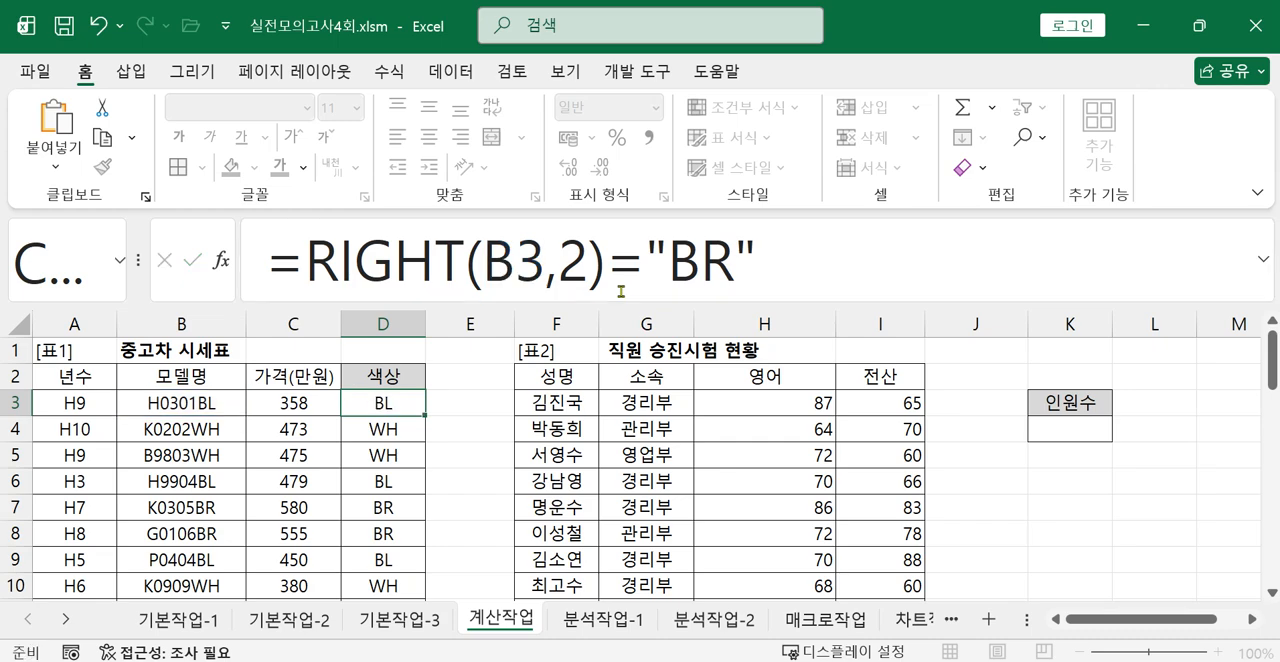
key(Return)
Fill the "BR" comparison formula from D3 down through D11.
click(415, 401)
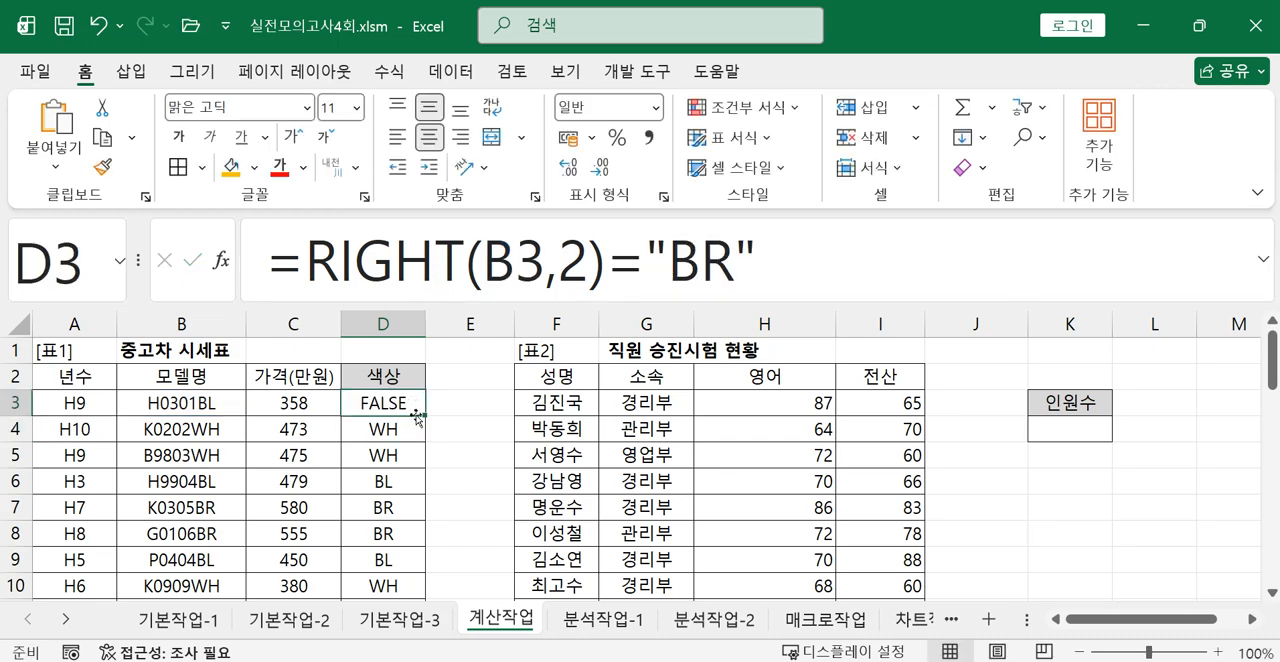
drag(426, 416, 409, 570)
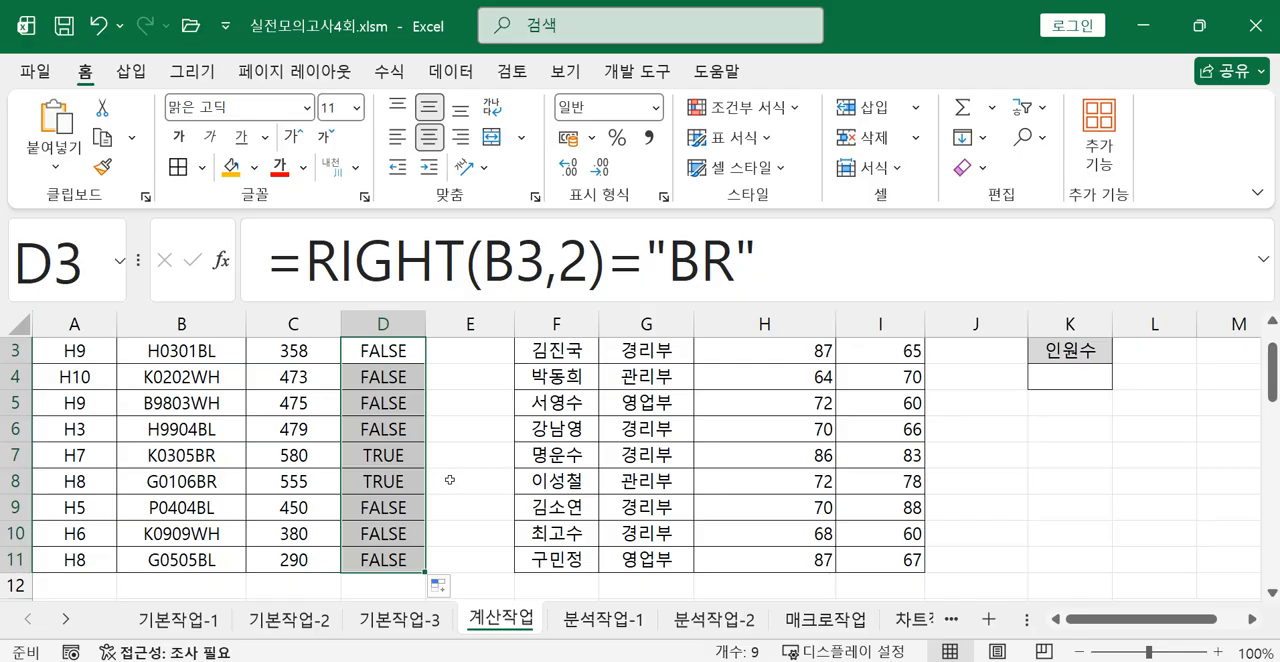
click(473, 418)
scroll(473, 414, up, 1)
Wrap the comparison in D3 in an IF function, so it starts =IF(RIGHT(B3,2)="BR".
click(378, 398)
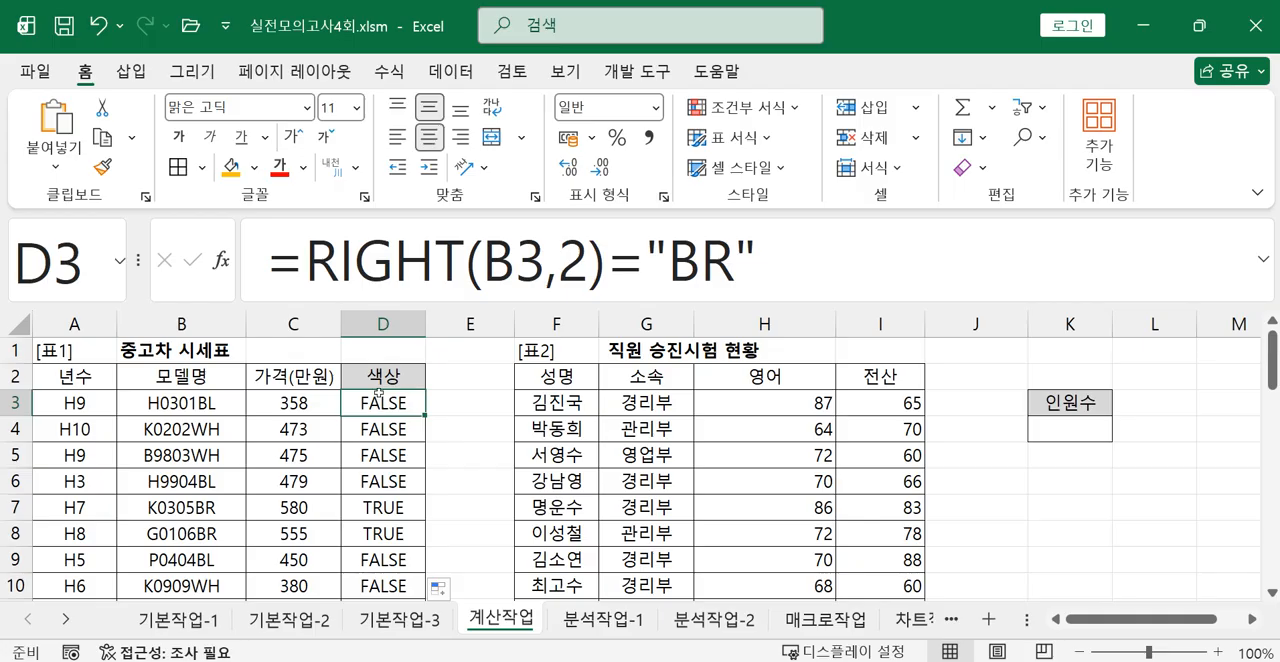
click(313, 268)
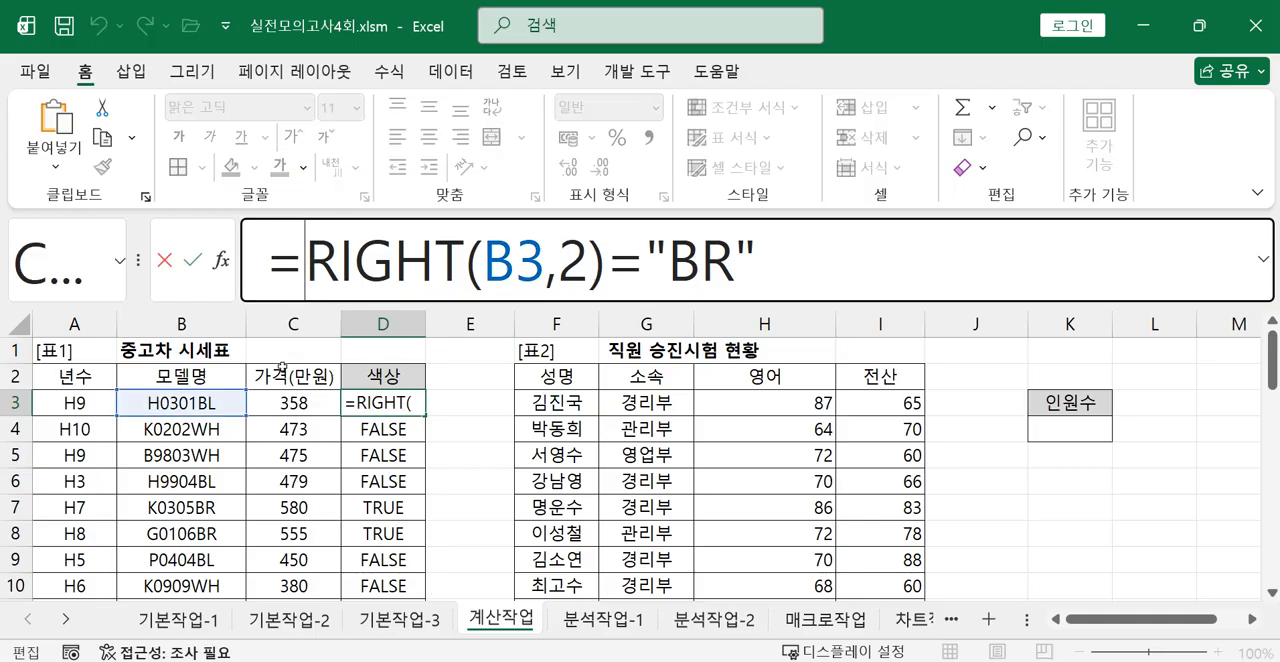
text(I)
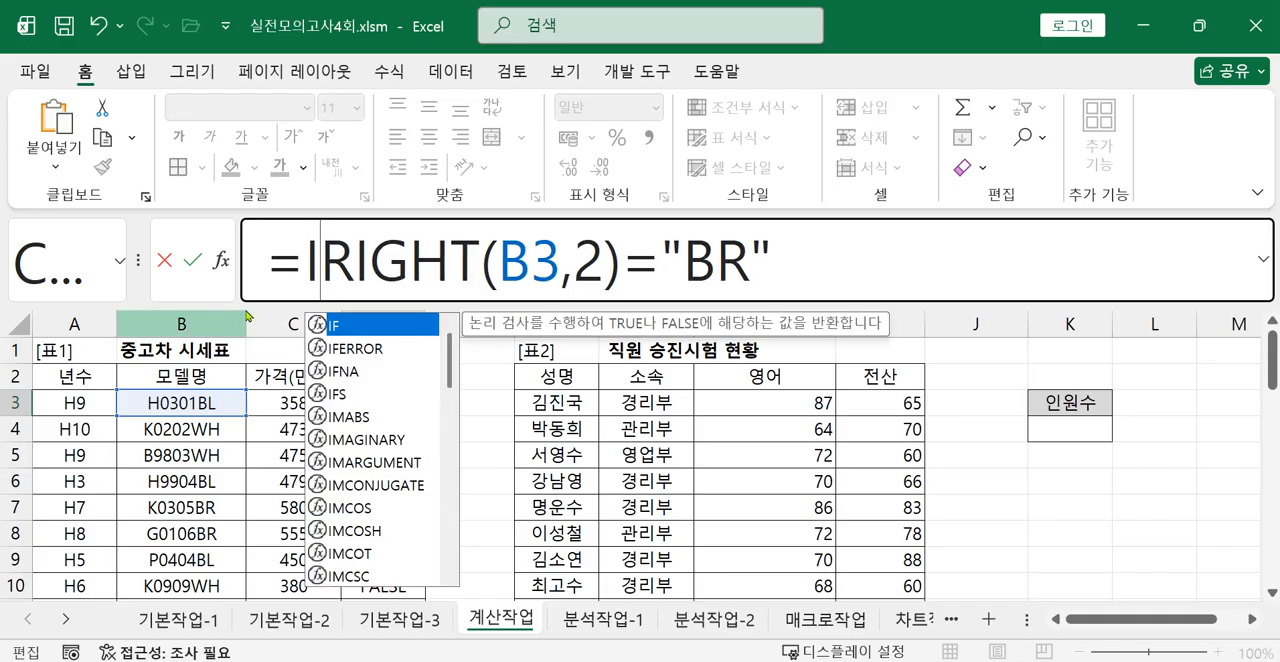
double_click(333, 327)
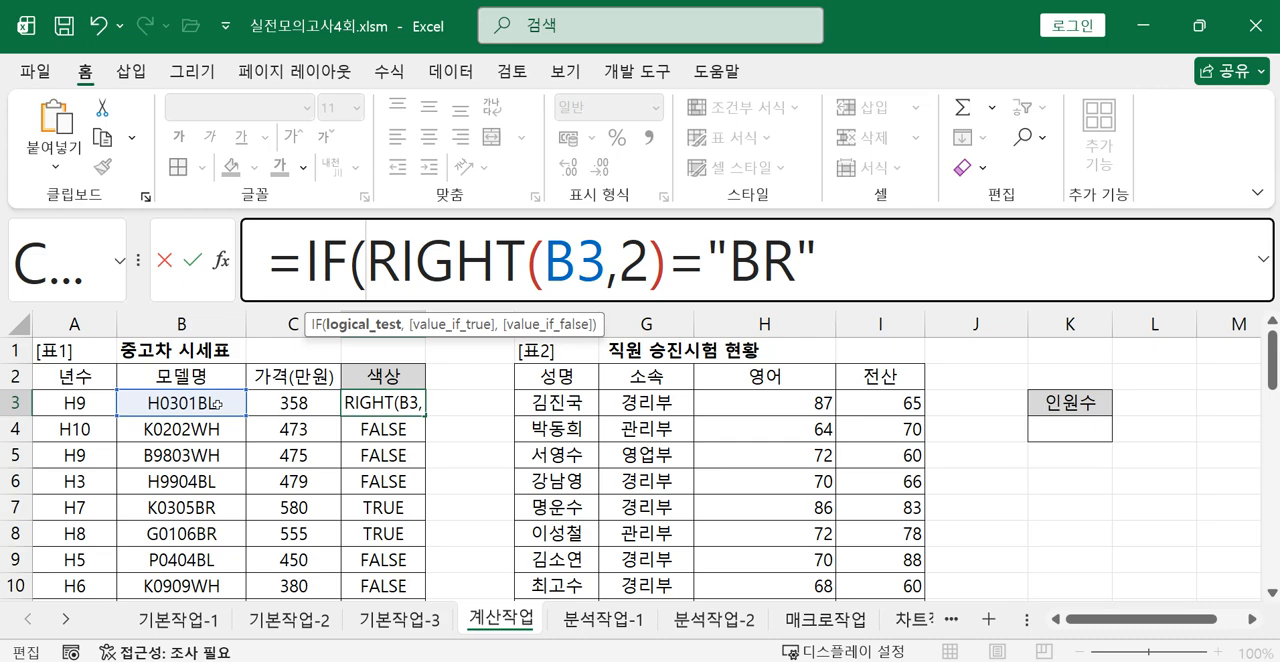
Add "갈색" as the value_if_true argument of the IF formula in D3.
click(862, 273)
text(, ")
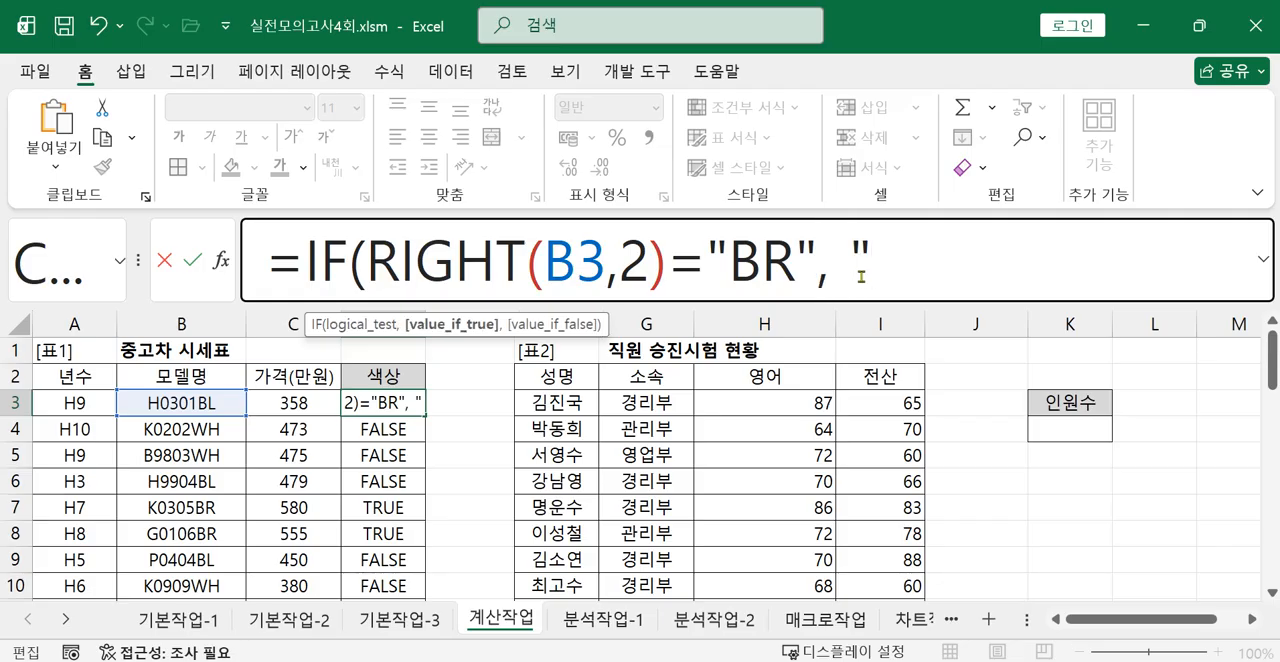
text(R)
key(BackSpace)
text(갈색")
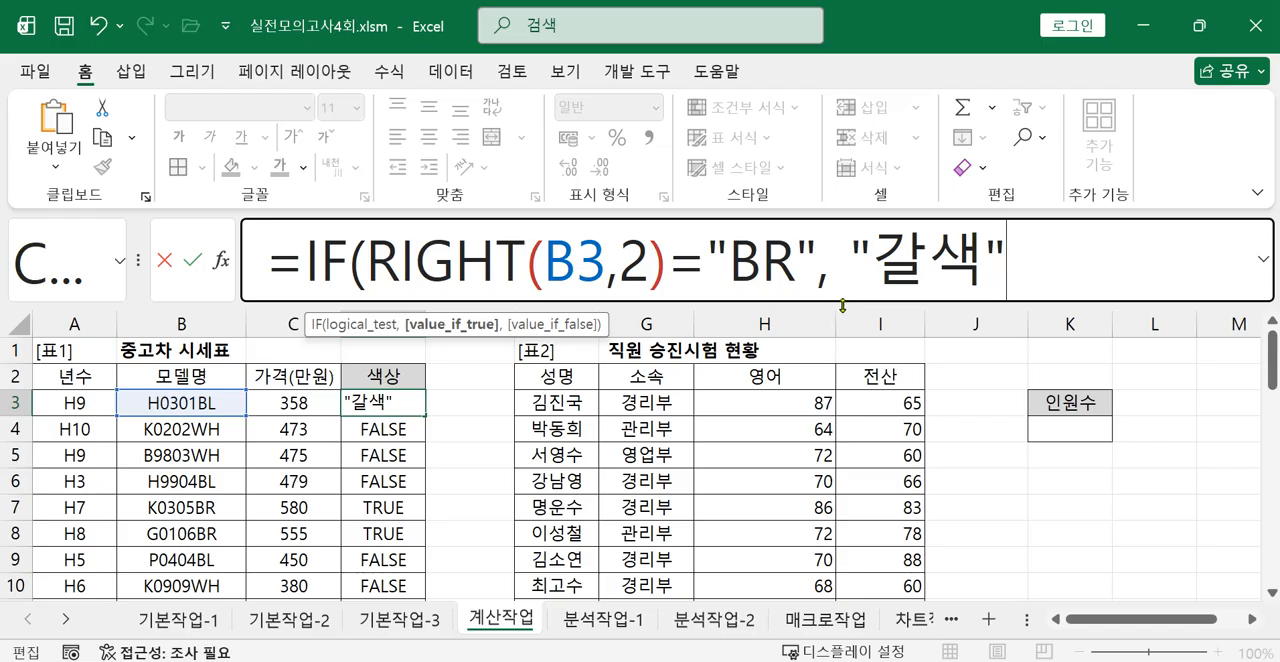
Expand the formula bar and duplicate IF(RIGHT(B3,2)="BR", "갈색", as a nested IF in D3's value_if_false argument.
click(1263, 259)
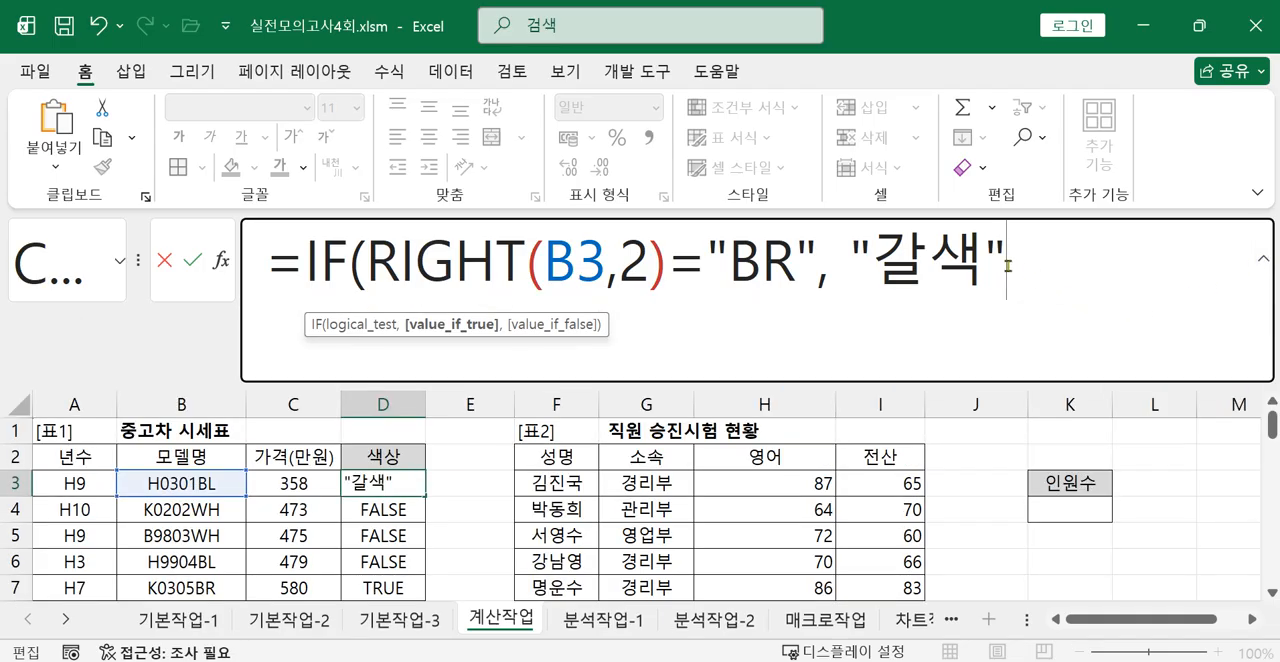
text(,)
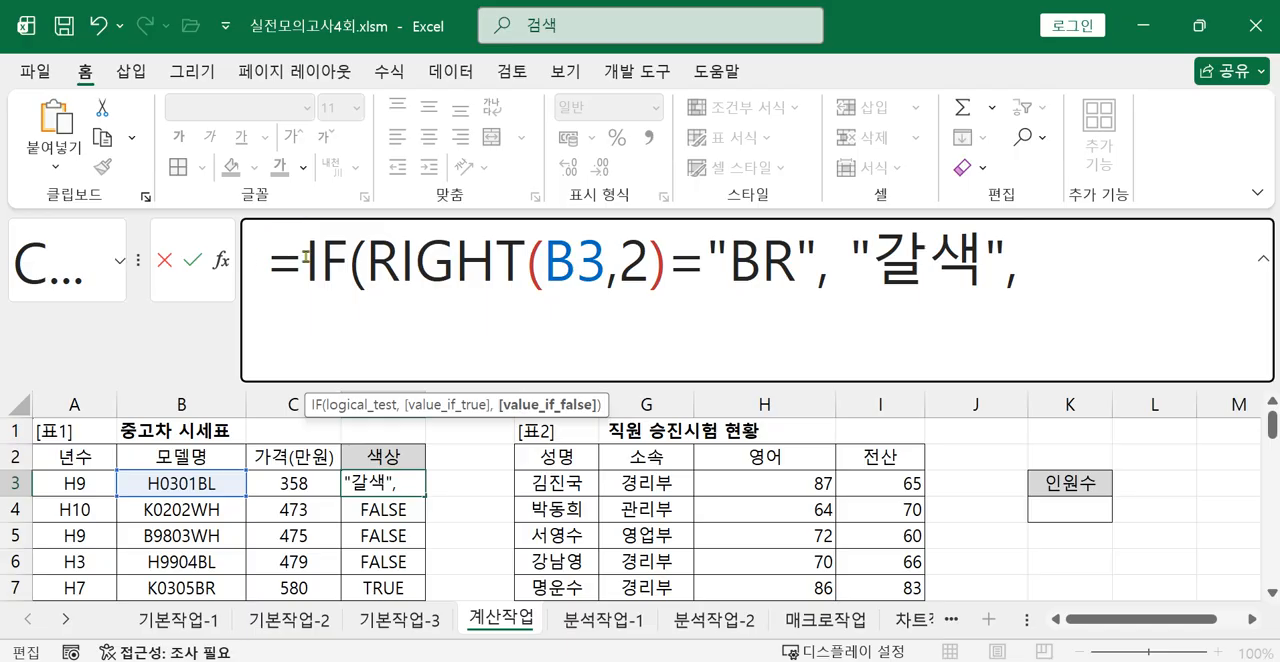
drag(301, 259, 1016, 265)
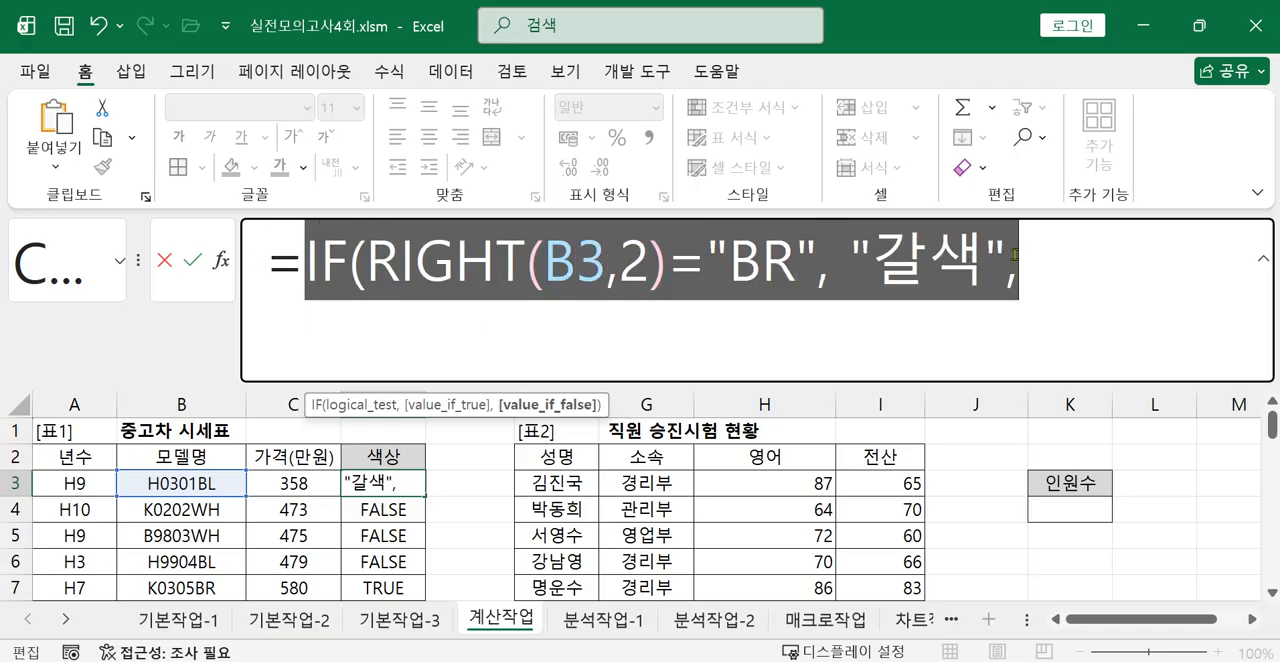
right_click(876, 282)
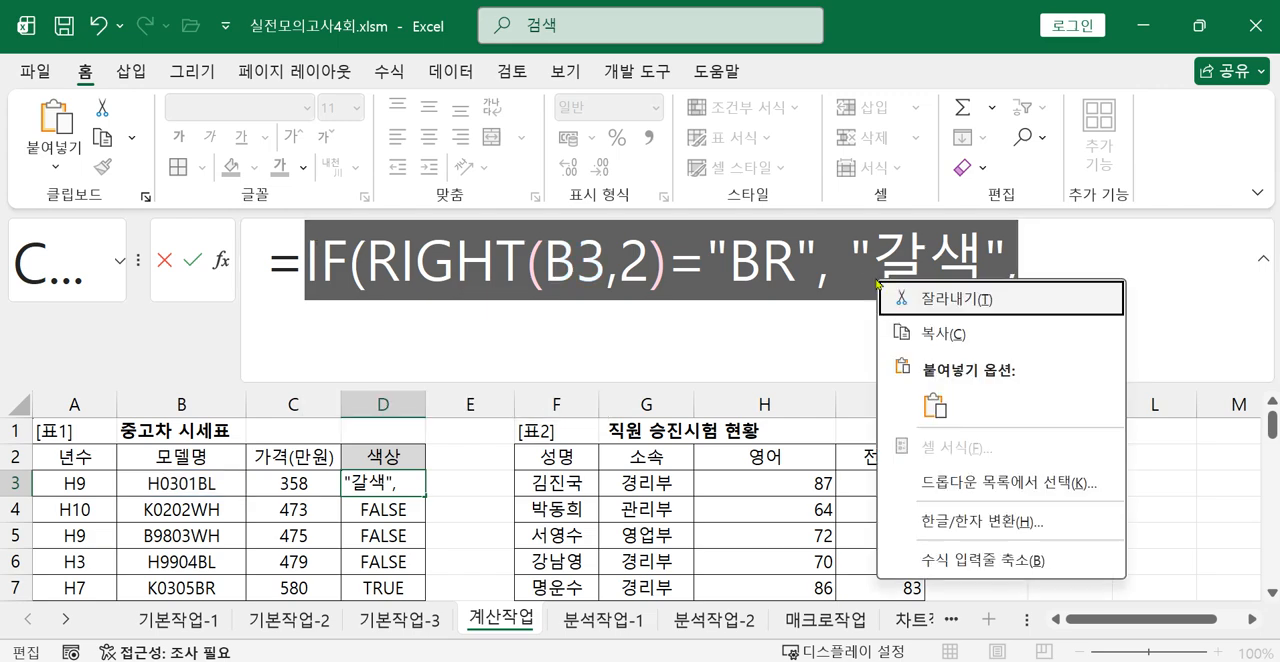
click(963, 342)
click(1092, 281)
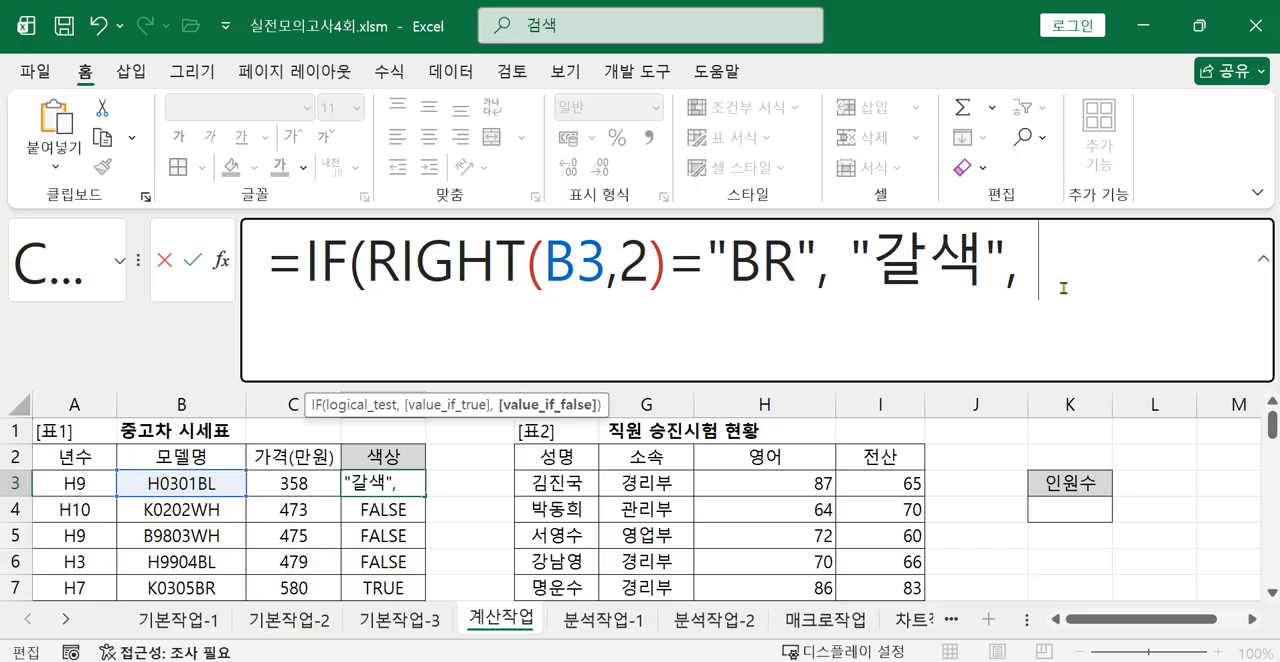
key(ctrl+v)
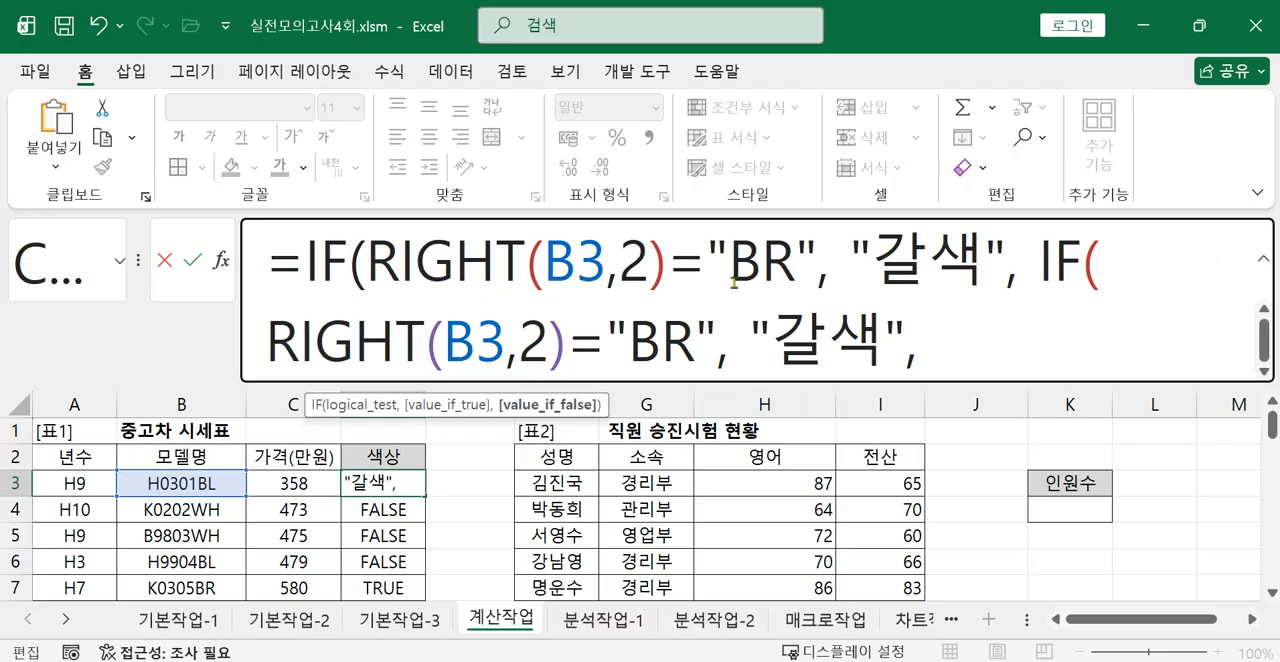
Change the nested IF in D3 to compare with "BL" and return "검정색".
click(687, 343)
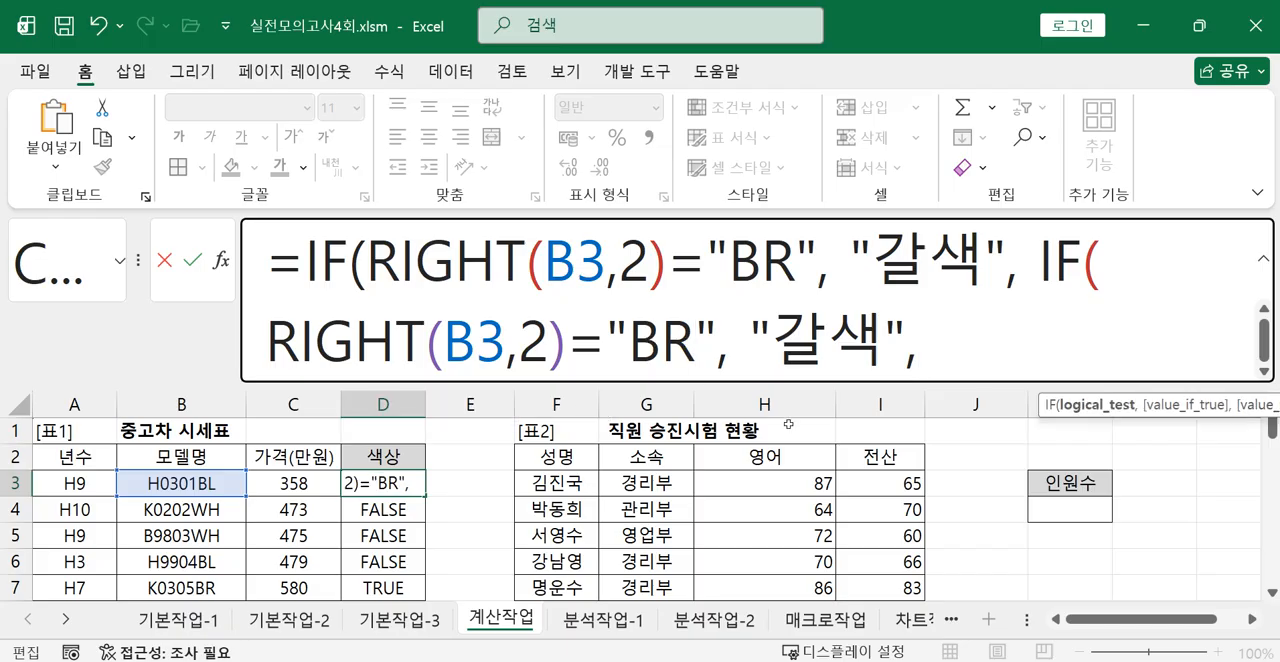
key(BackSpace)
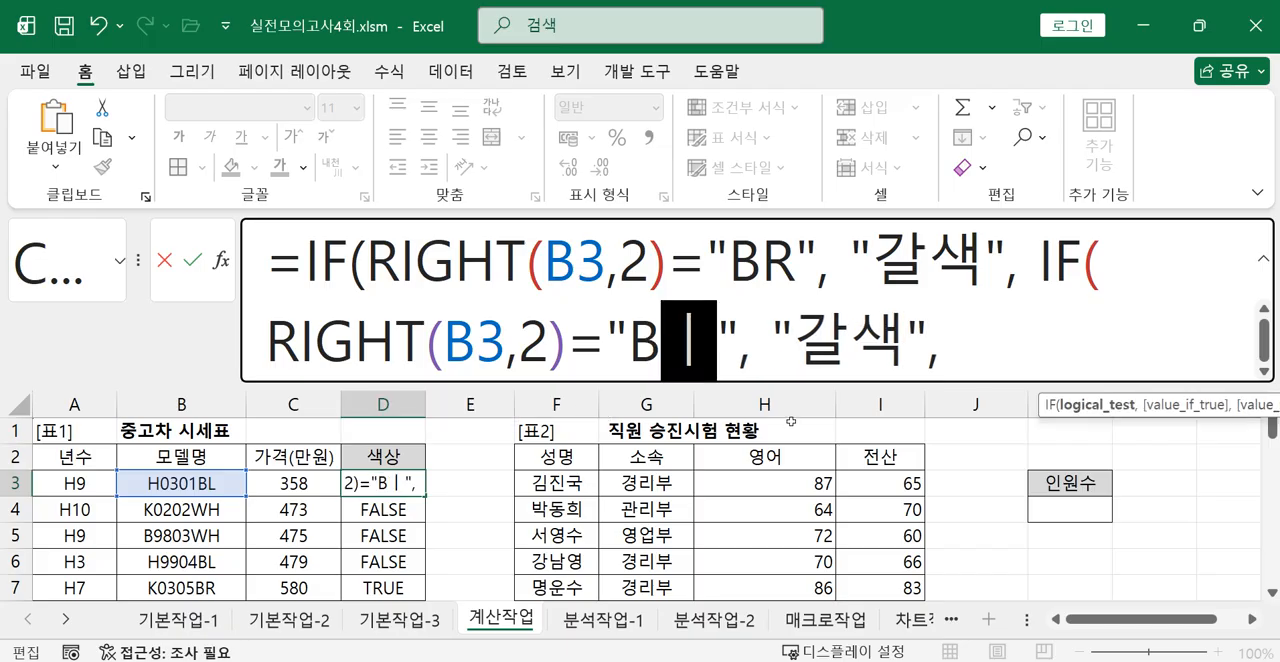
text(L)
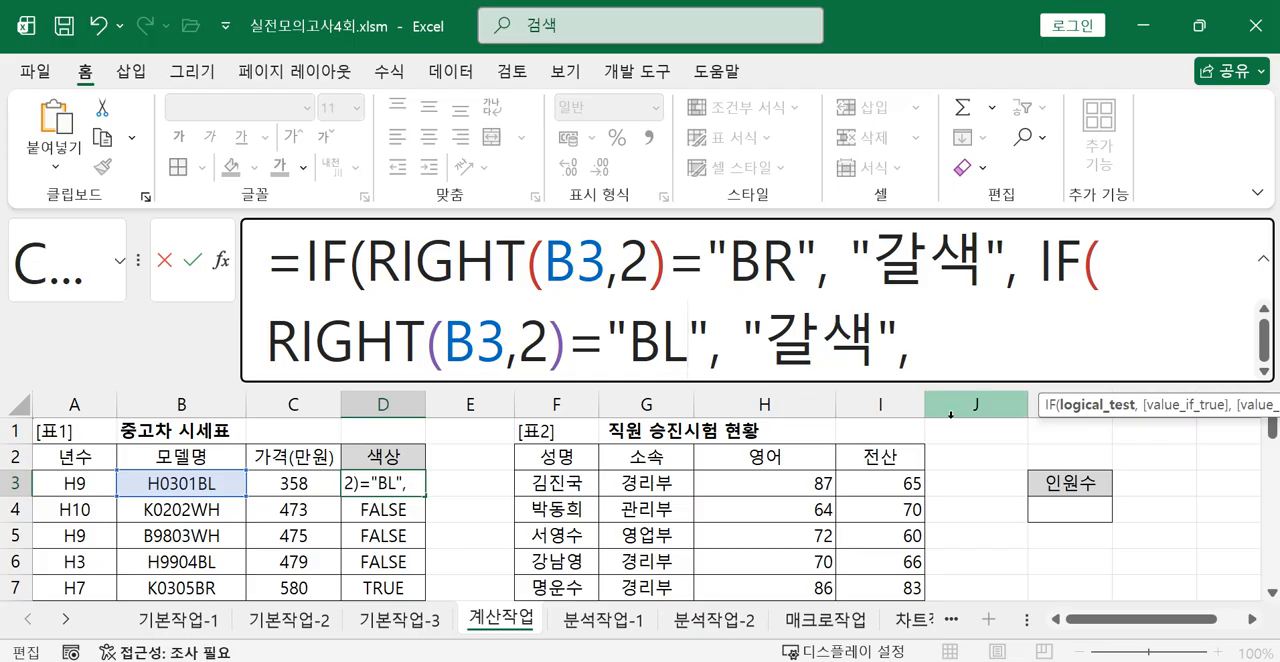
drag(772, 335, 878, 335)
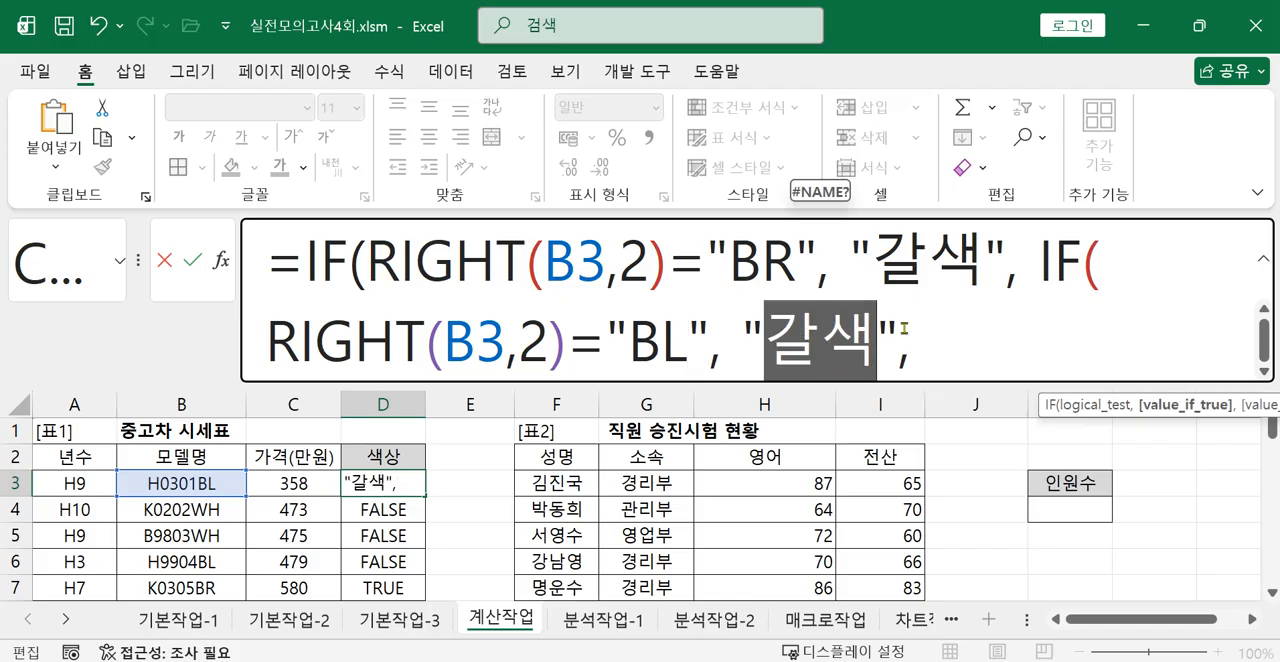
text(RJ)
key(BackSpace)
key(BackSpace)
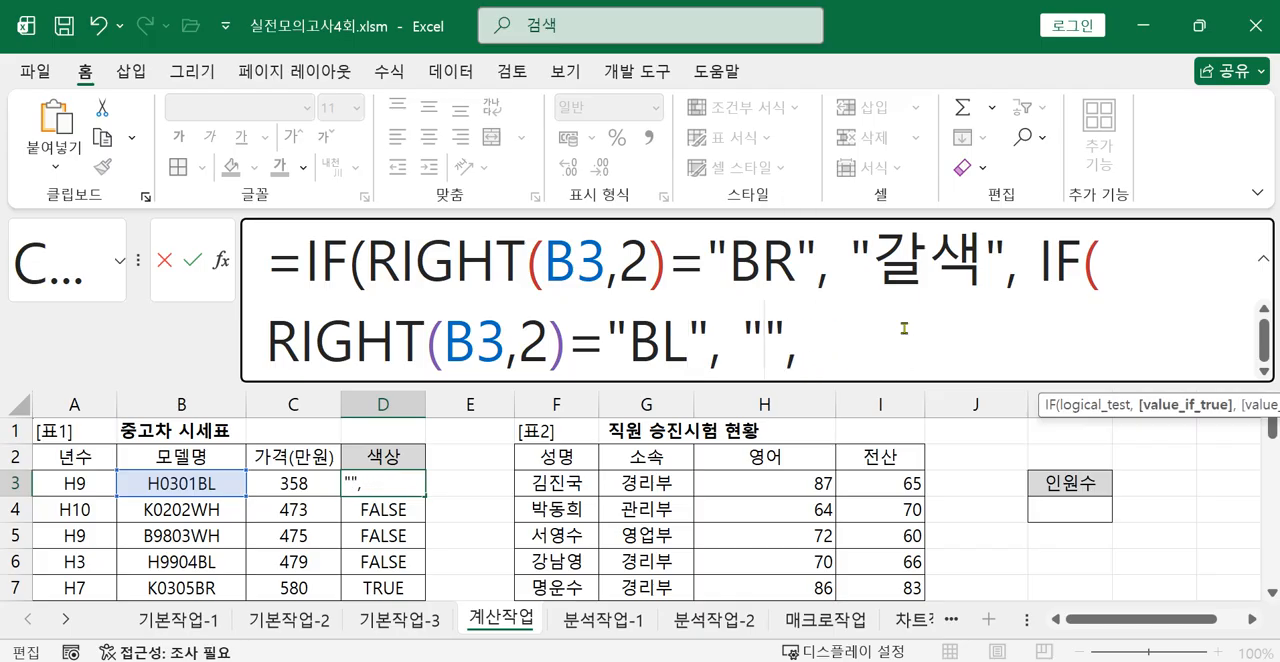
key(Hangul)
text(검정색)
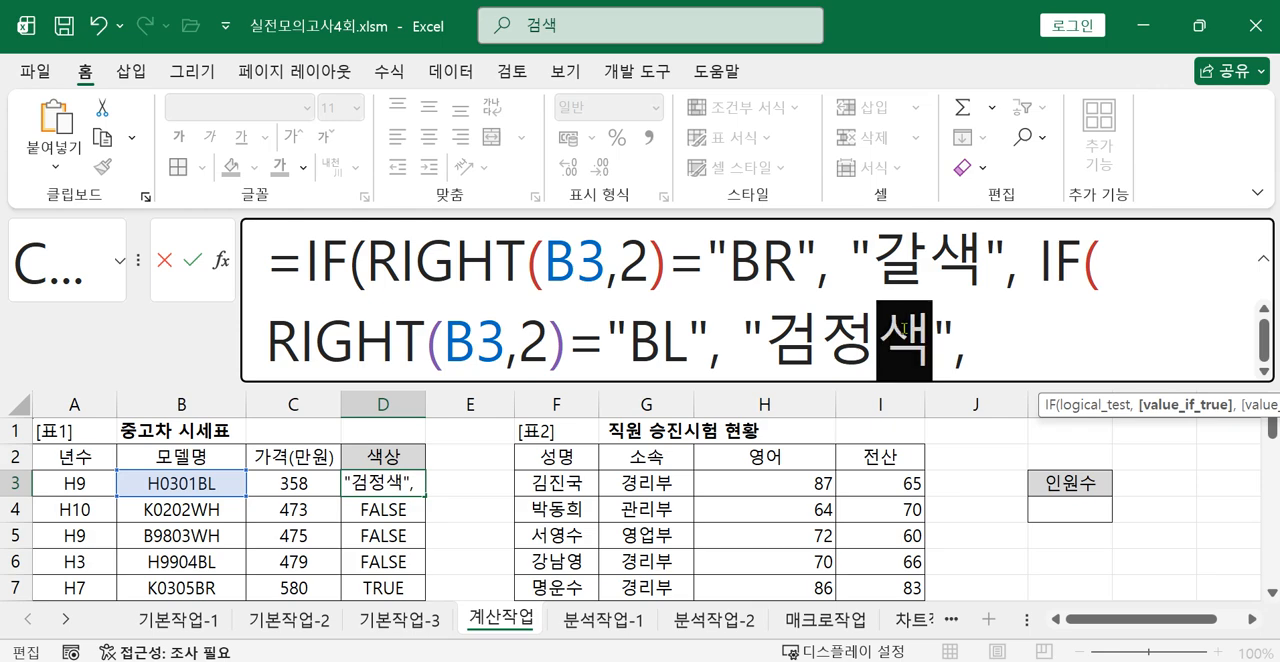
Finish the D3 formula with "흰색" as the nested IF's value_if_false and two closing parentheses, and commit it.
scroll(262, 512, down, 2)
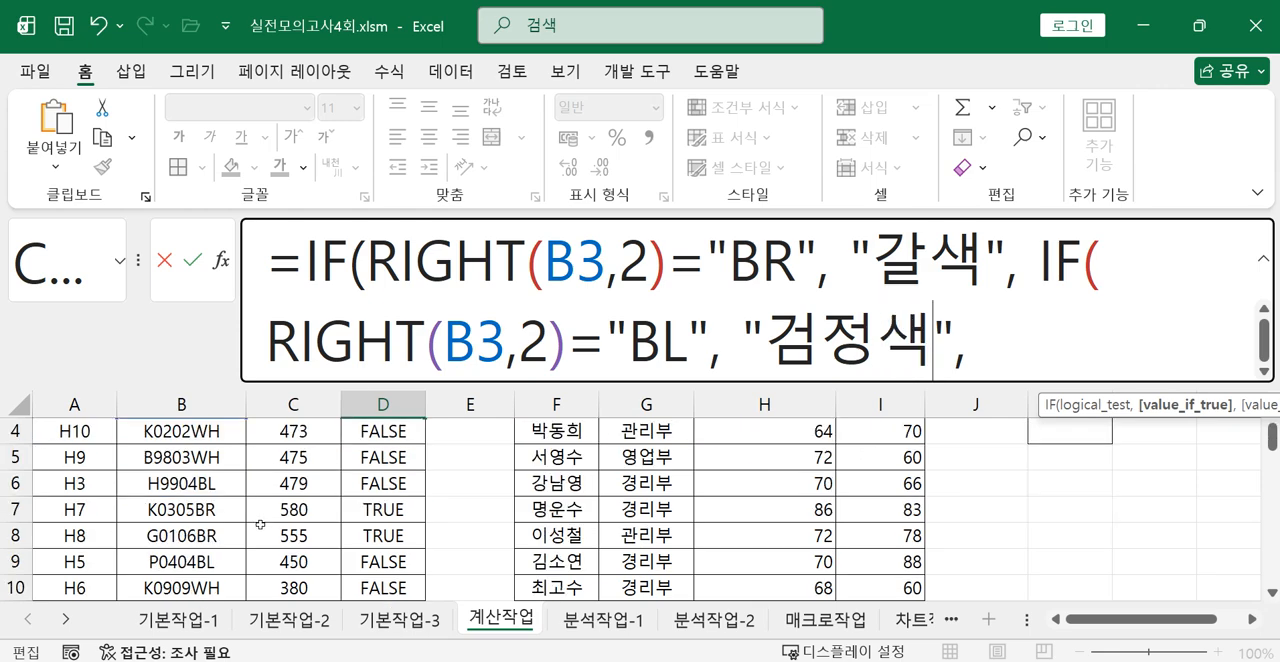
scroll(247, 535, up, 2)
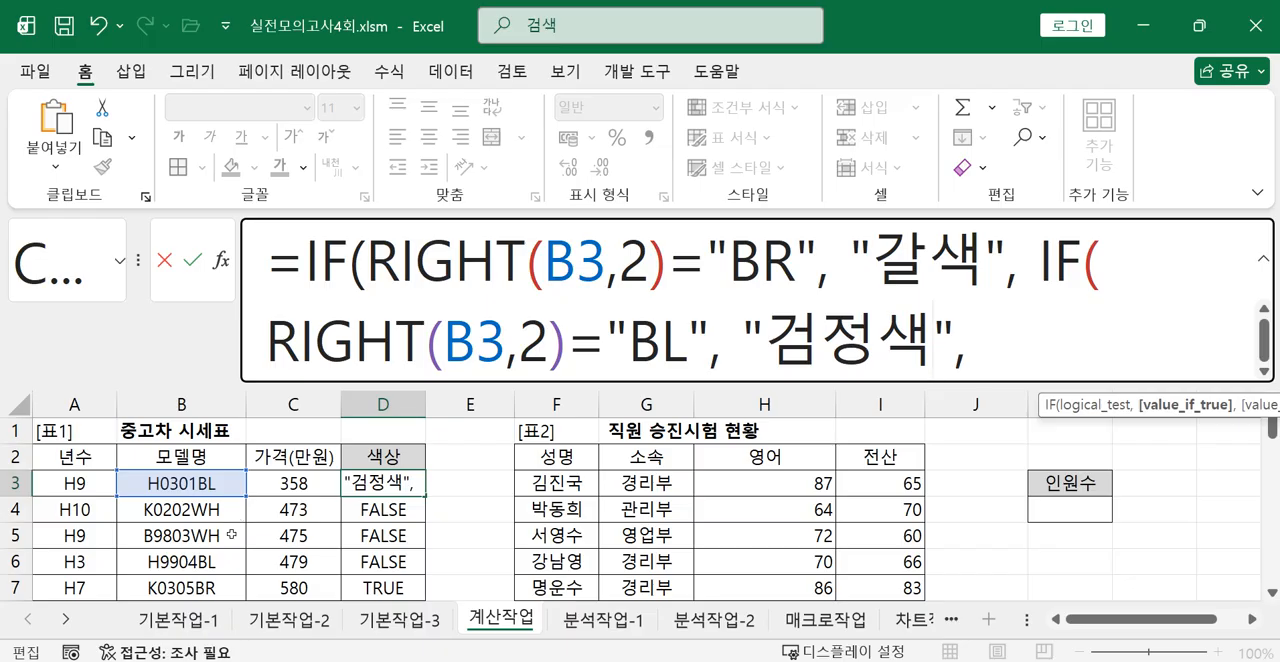
key(End)
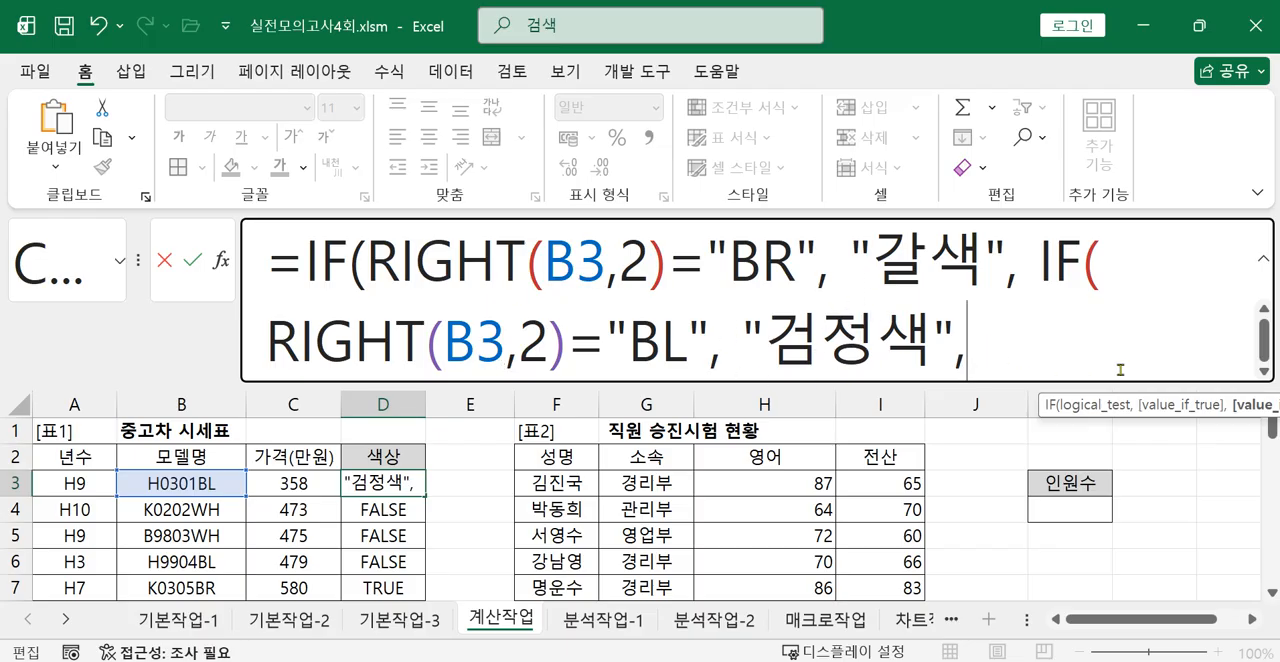
text("흰색)
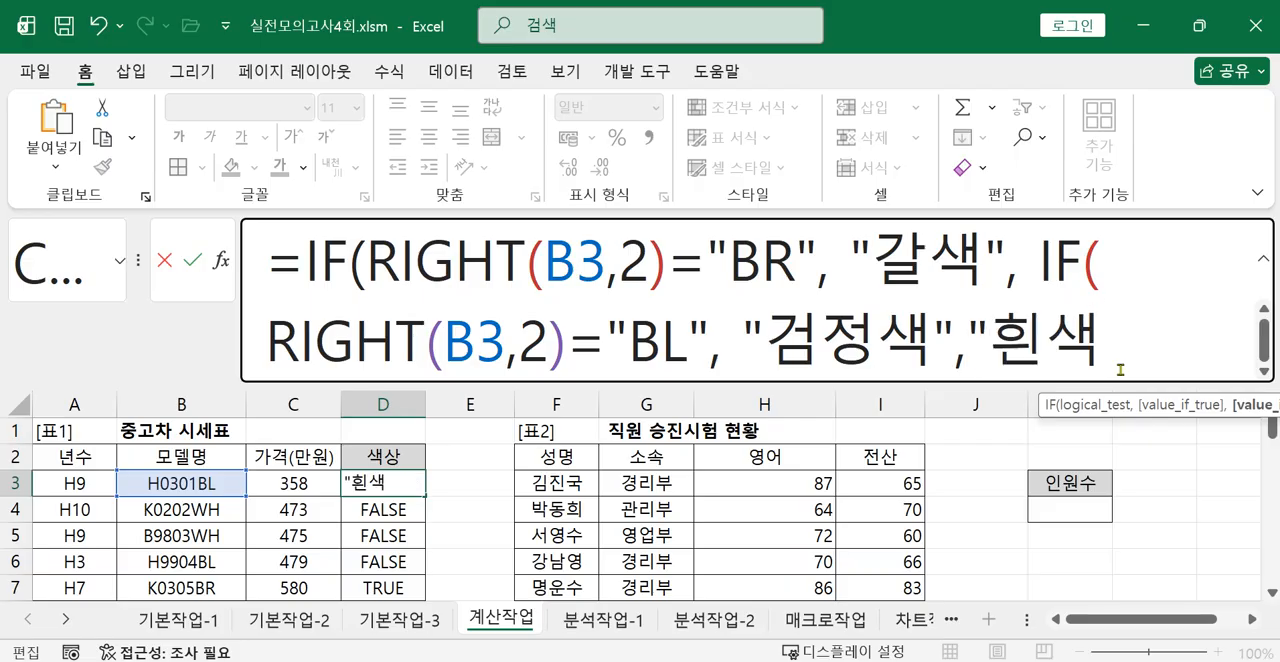
text(" )))
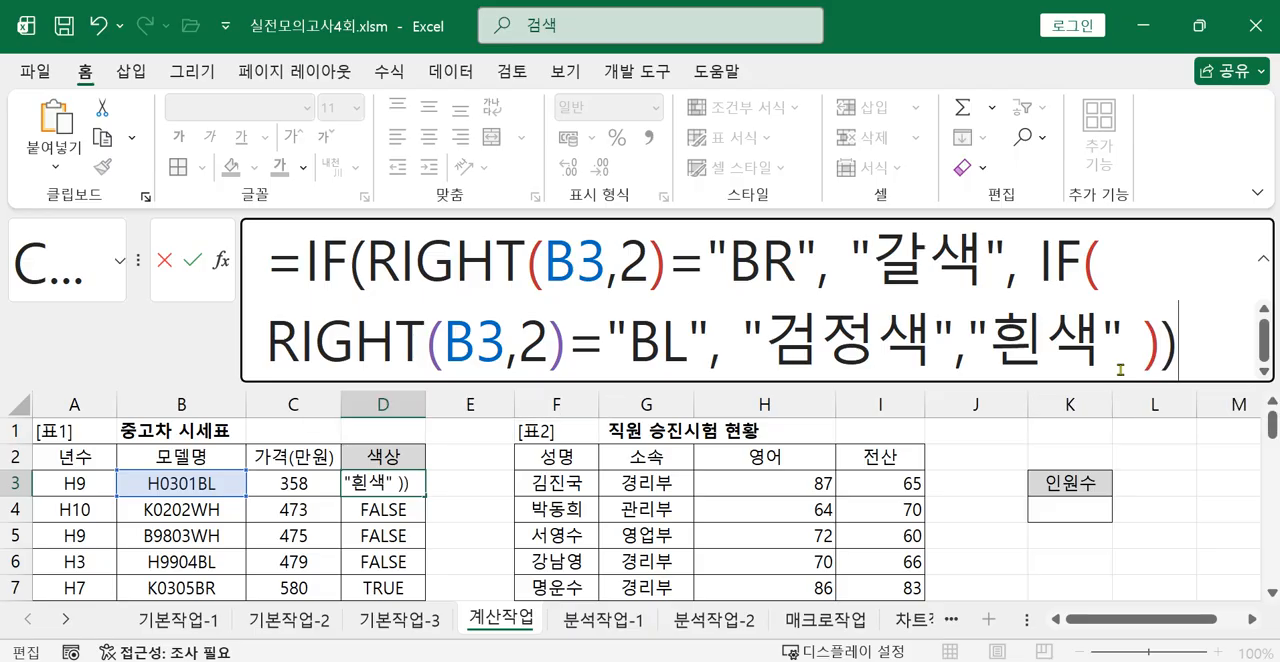
key(Return)
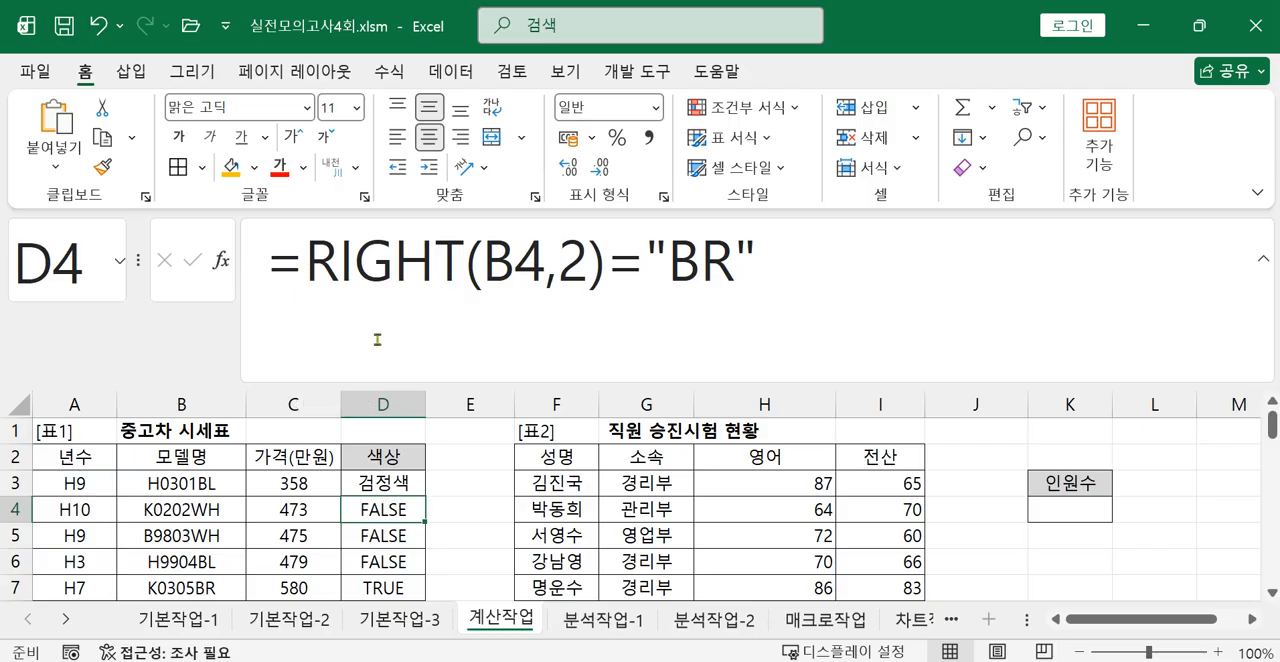
Wrap the "BR" comparison in D4 in an IF function, so it starts =IF(RIGHT(B4,2)="BR".
click(297, 265)
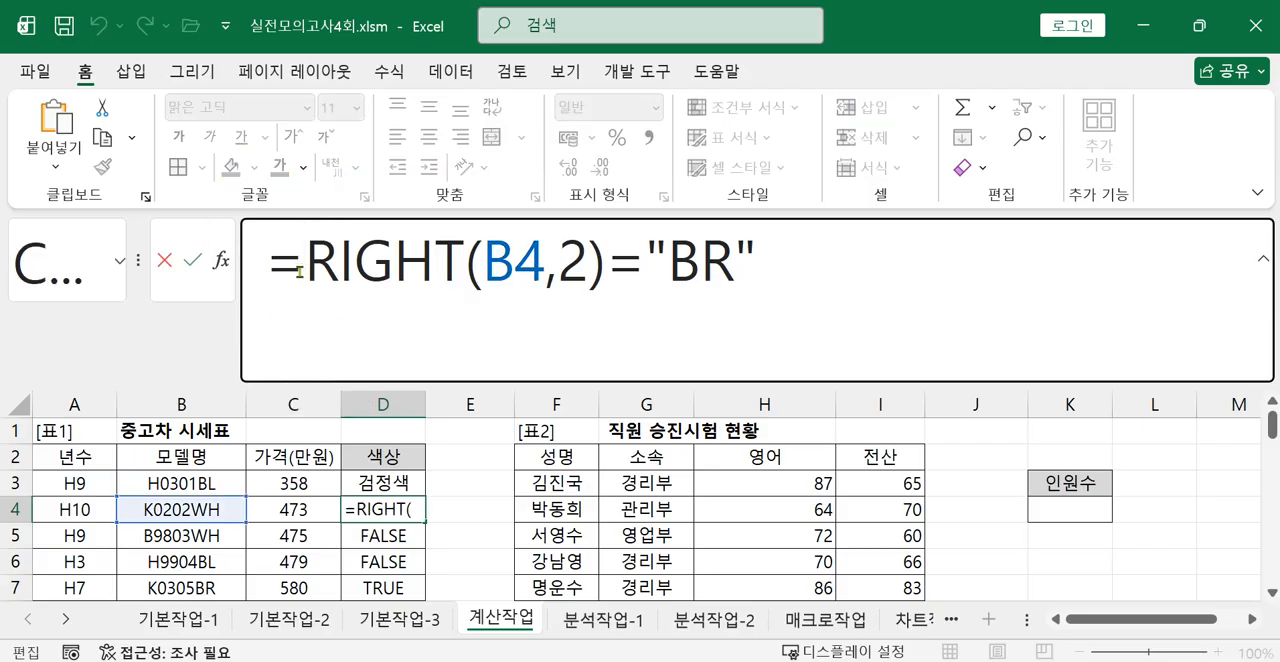
text(ㅑ)
key(Hangul)
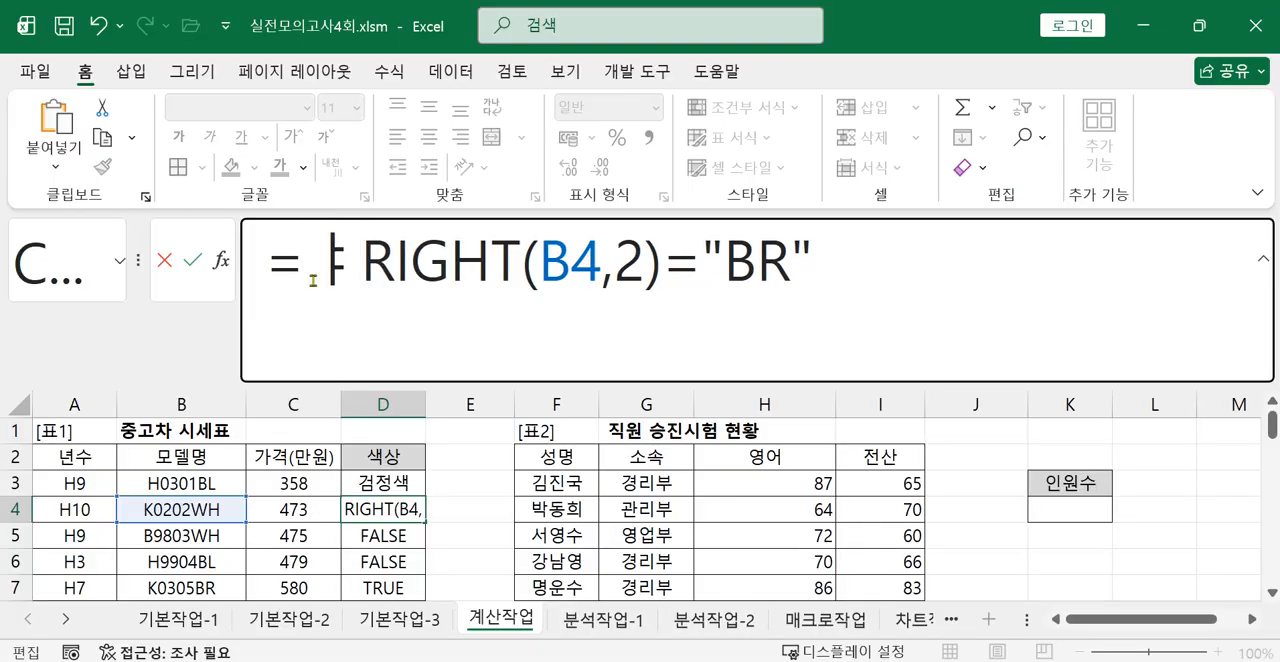
key(BackSpace)
text(IF)
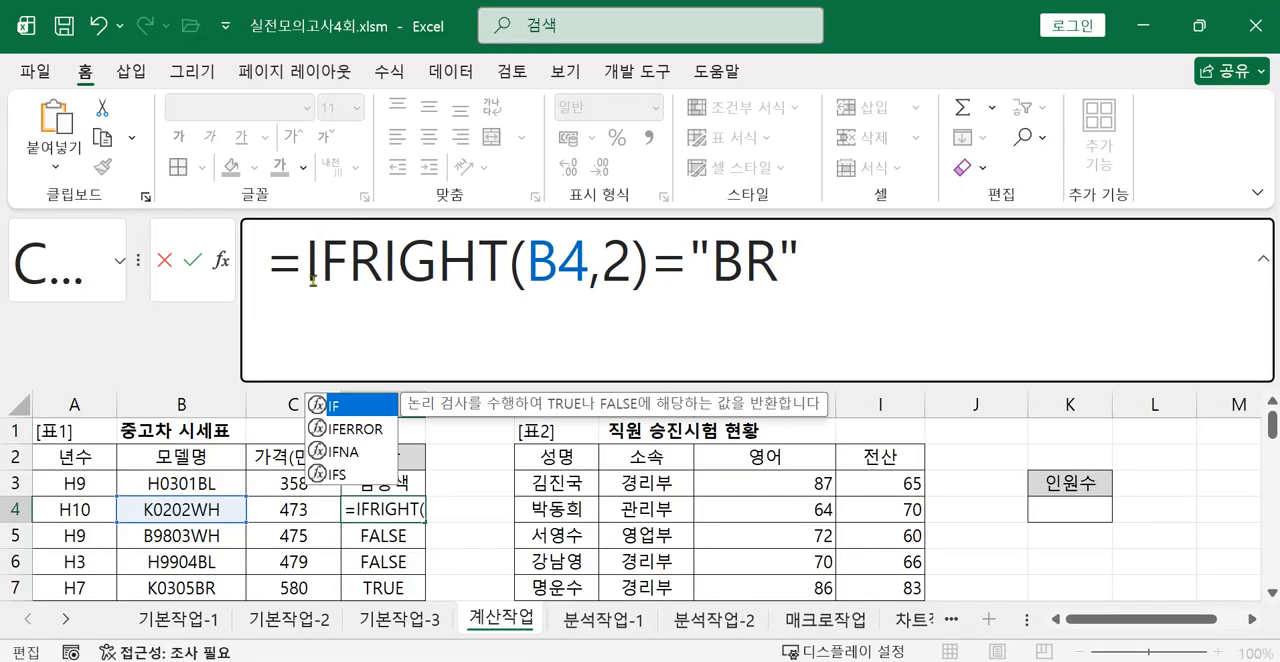
double_click(352, 406)
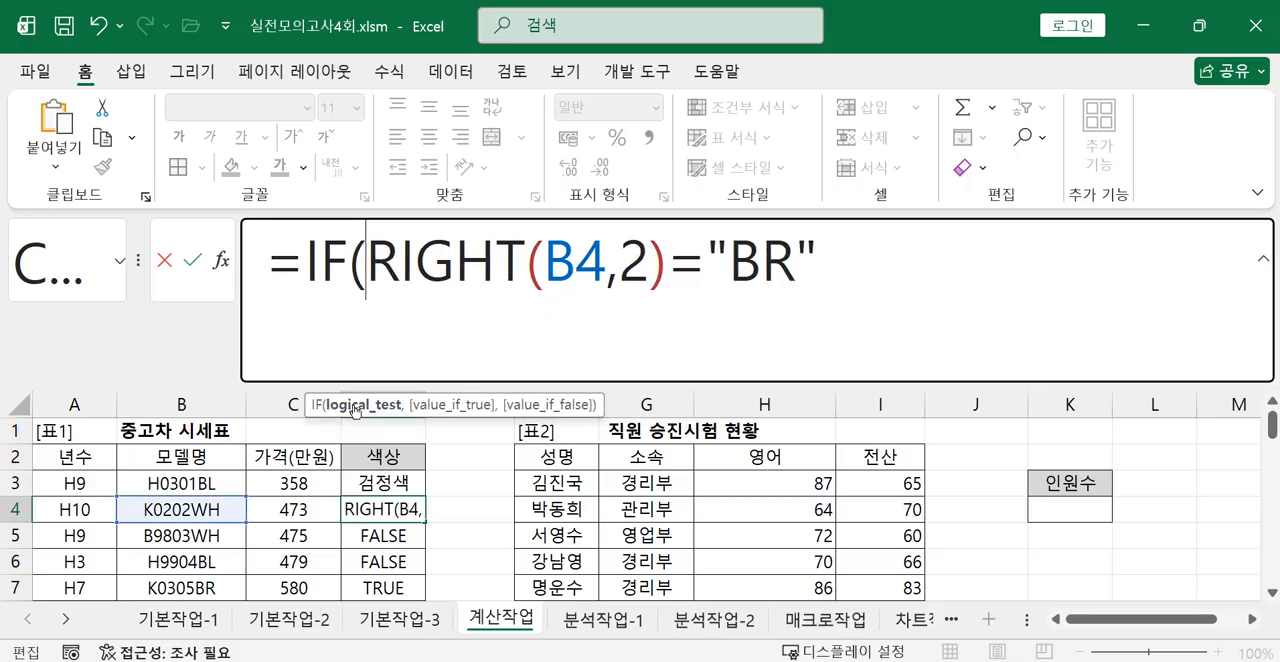
Add "갈색" as the value_if_true argument in D4, followed by a comma for the value_if_false argument.
click(857, 275)
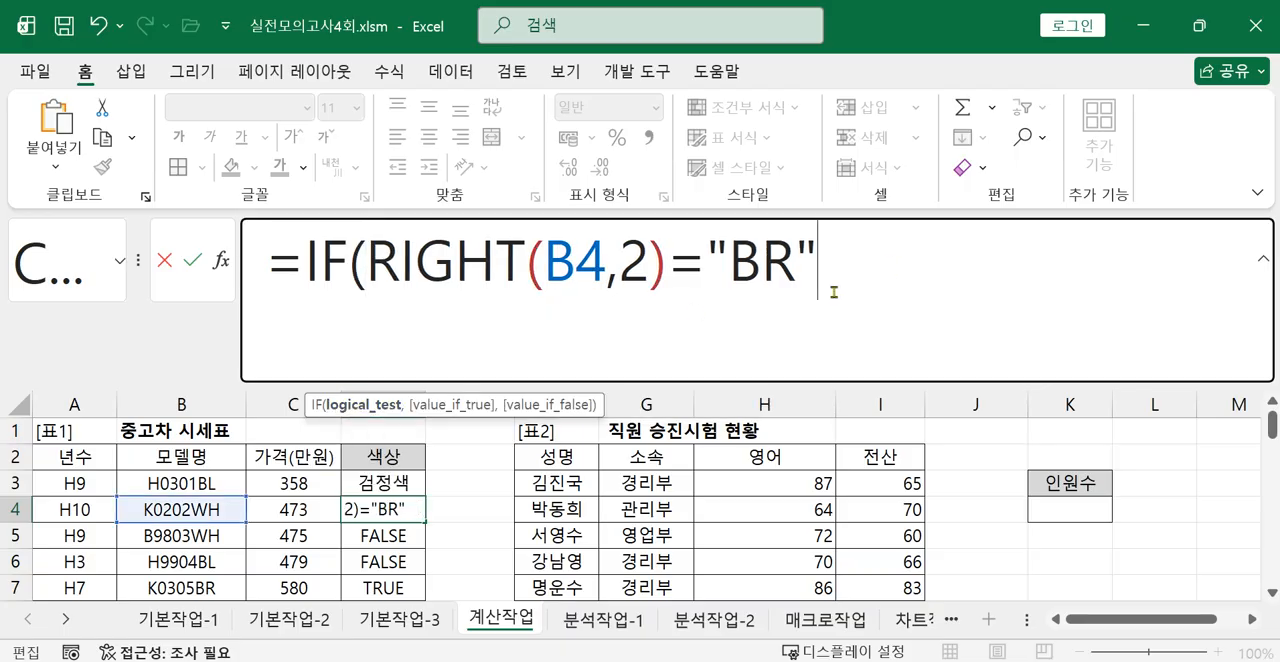
text(,)
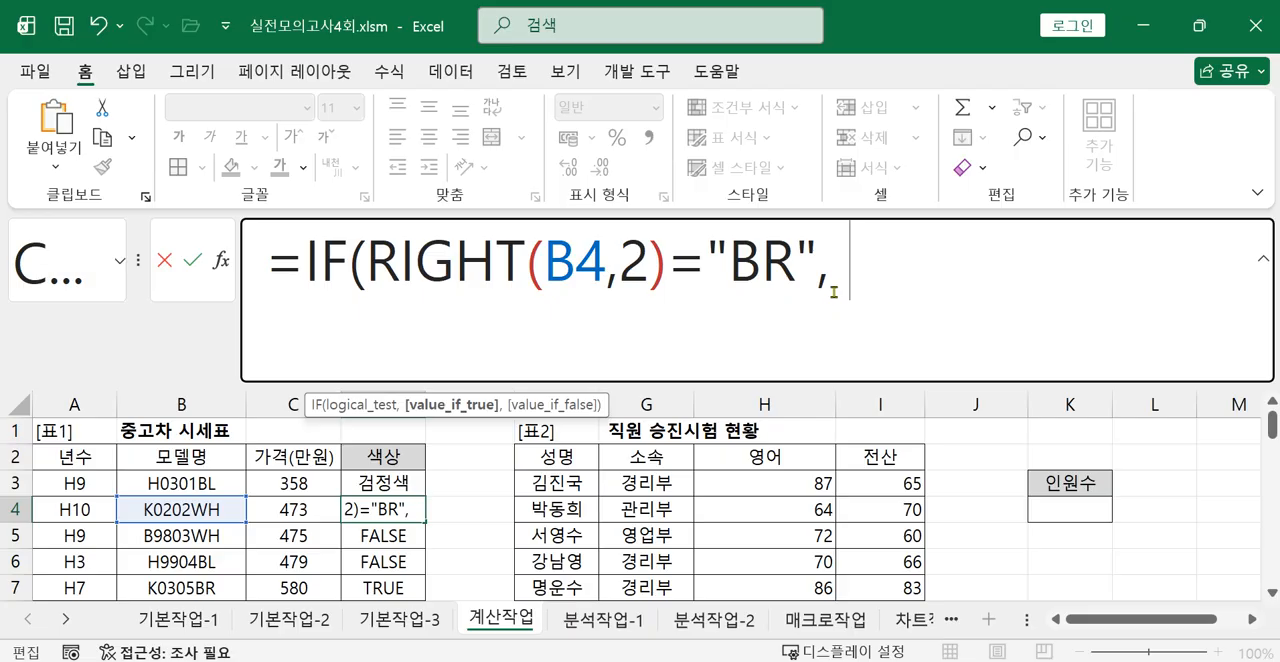
text( "R)
key(BackSpace)
text(갈새)
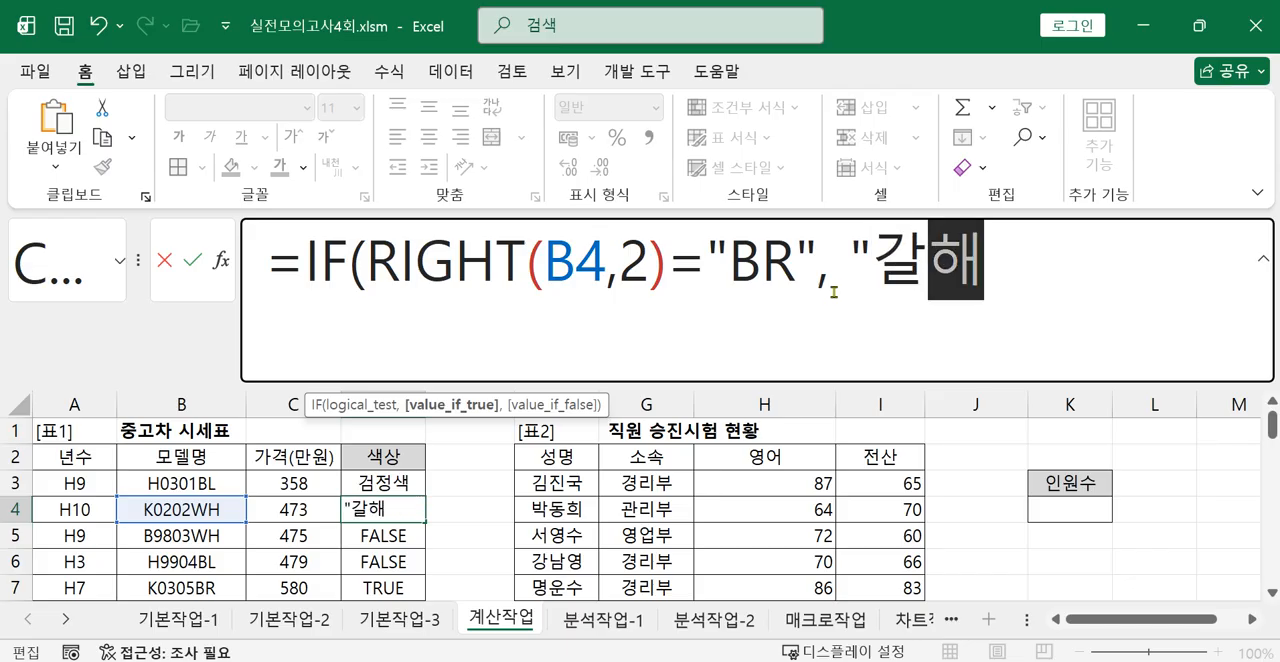
text(색",)
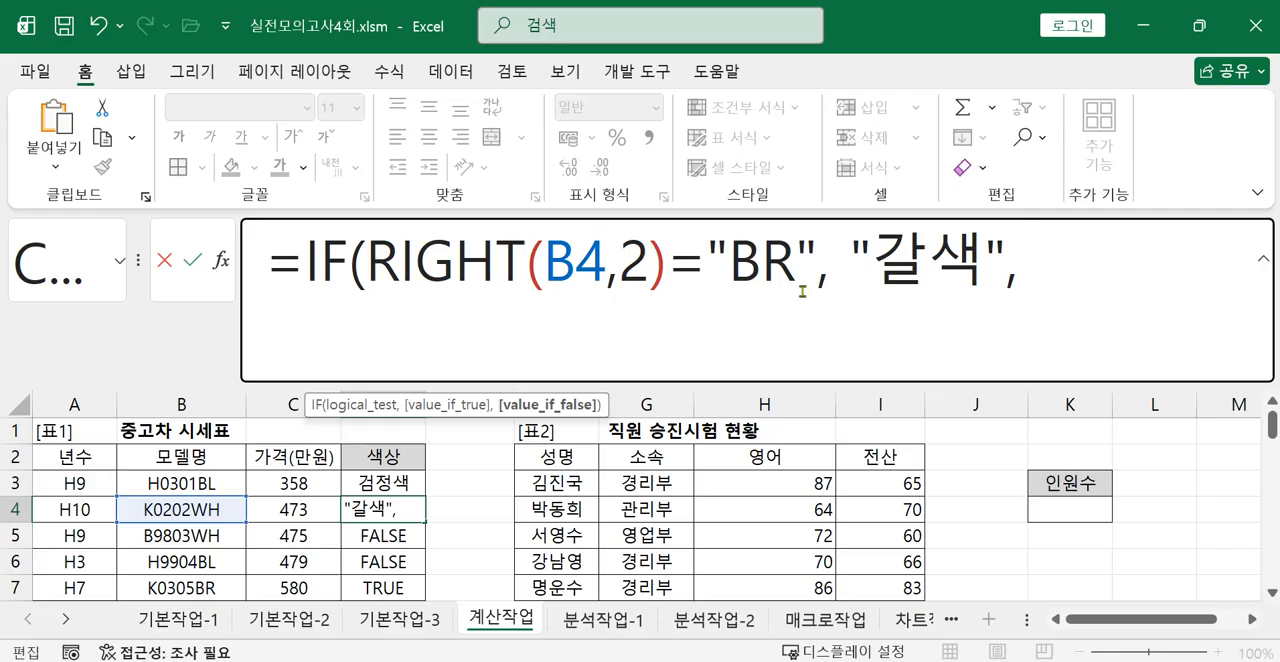
Copy the IF expression in D4 without its equals sign and paste it after the last comma as the value_if_false argument.
drag(304, 271, 1071, 271)
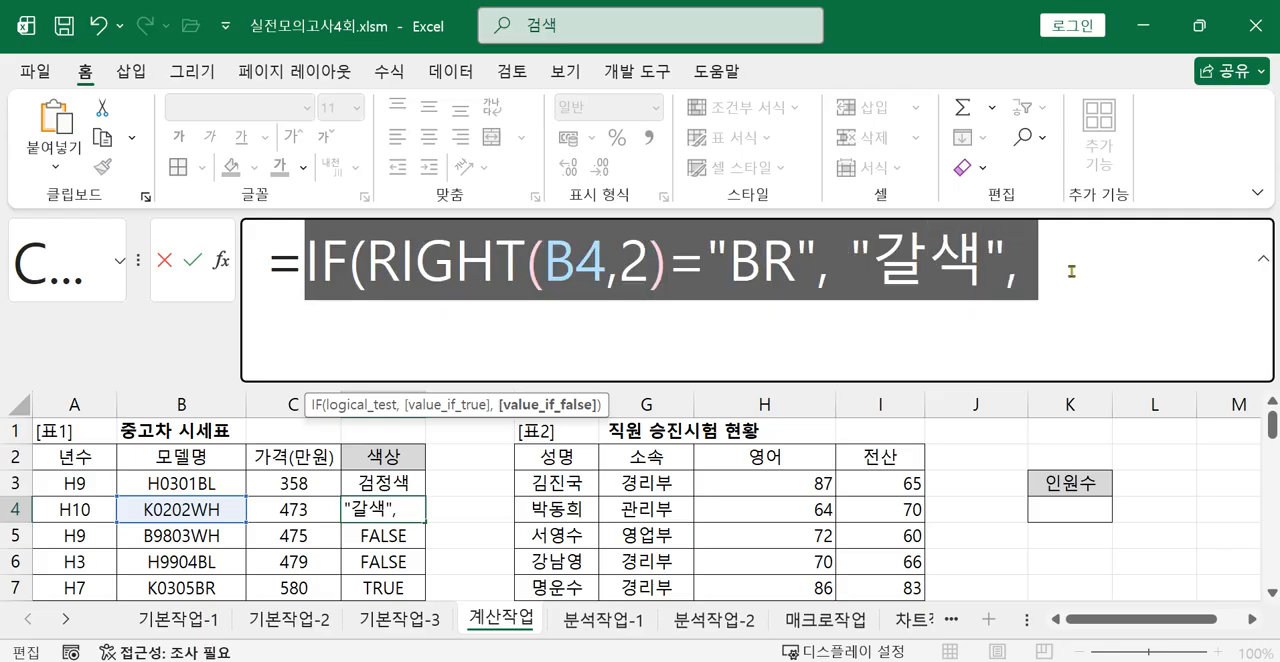
right_click(929, 272)
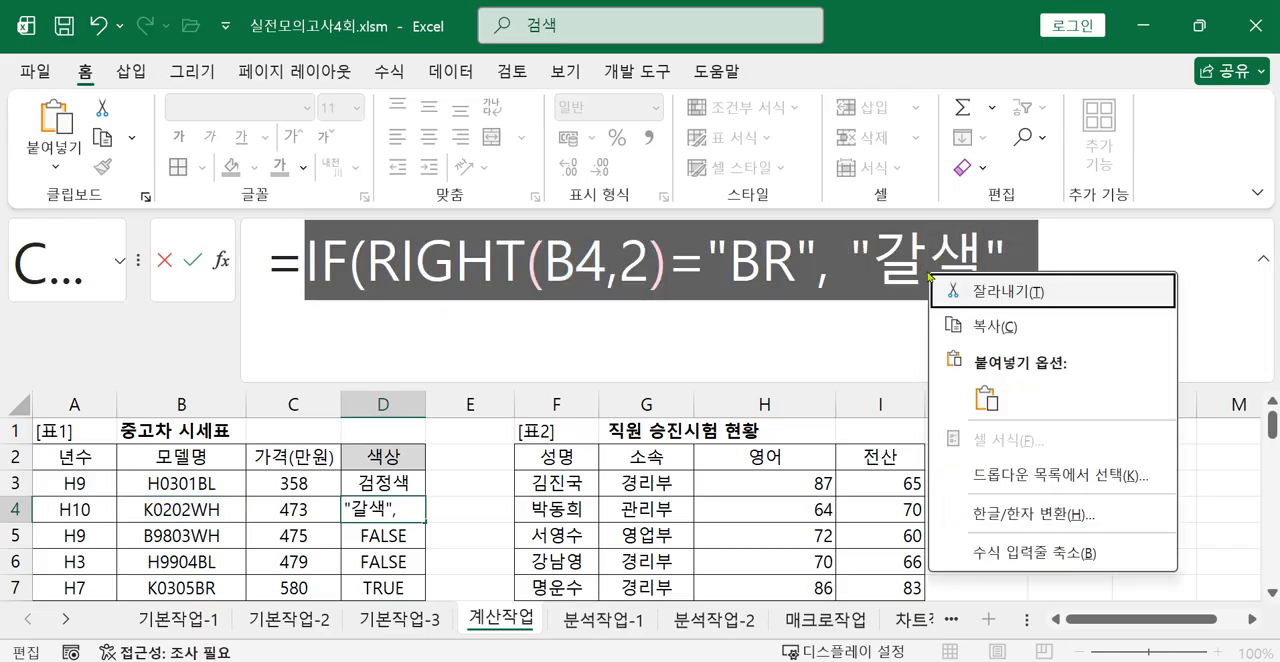
click(983, 328)
click(1078, 268)
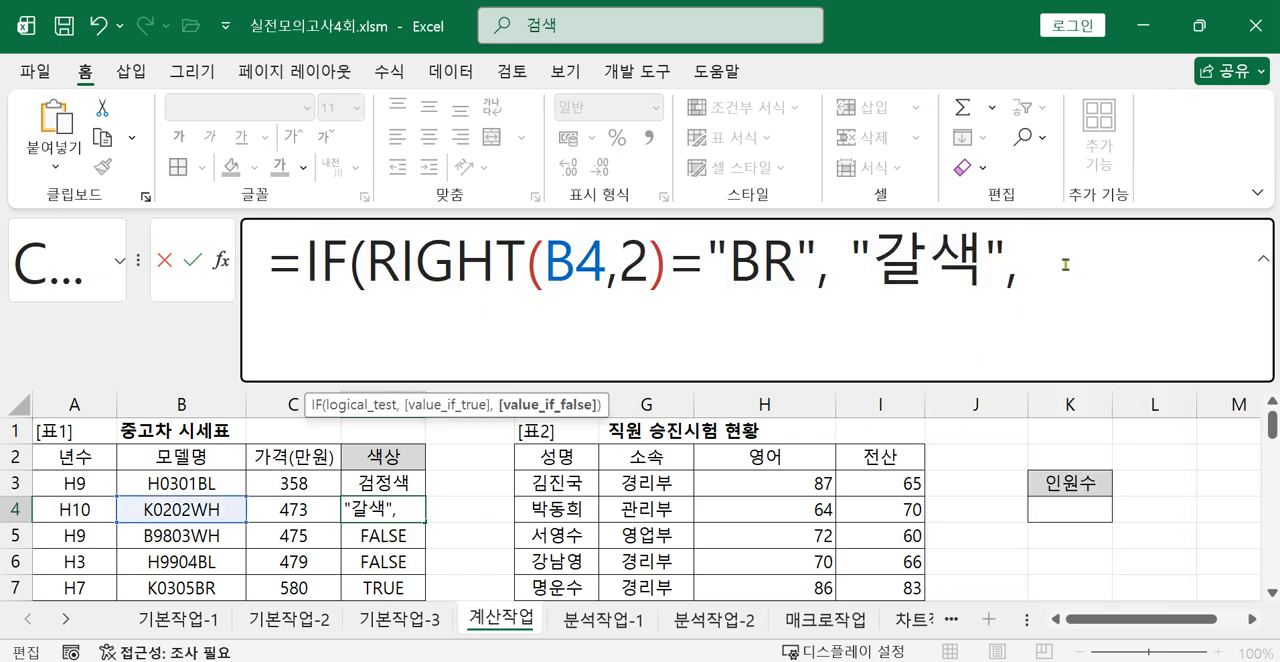
key(ctrl+v)
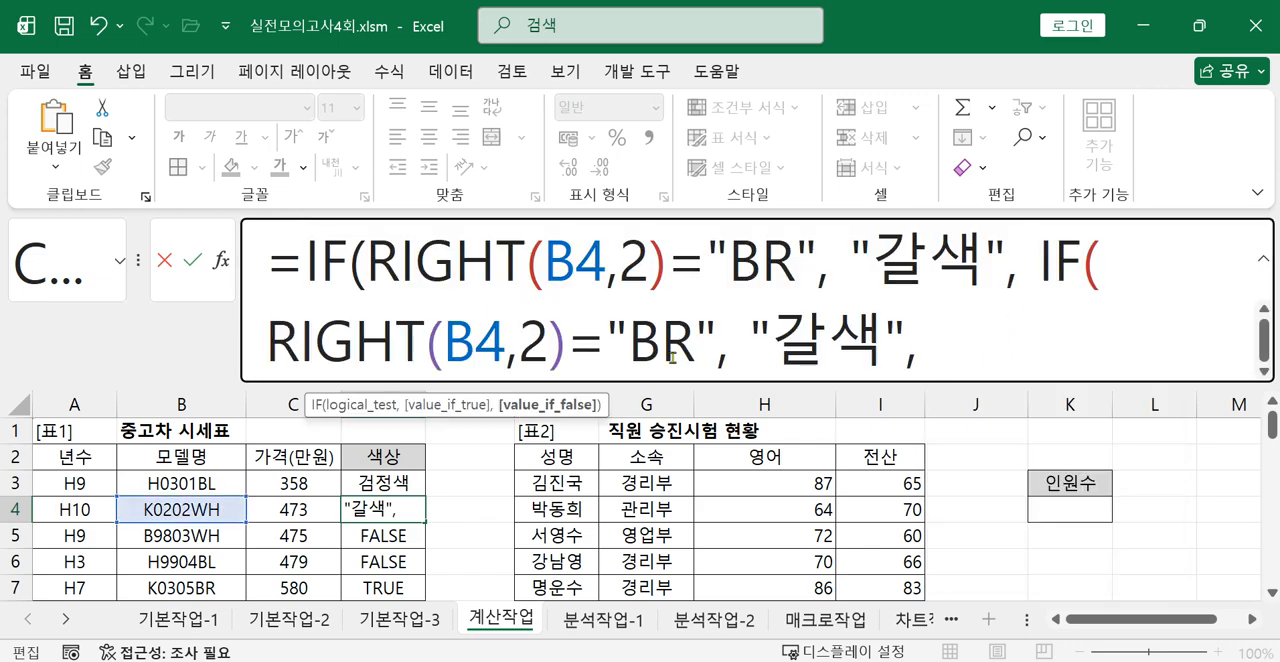
Change the nested IF in D4 to compare with "BL" and return "검정색".
click(630, 342)
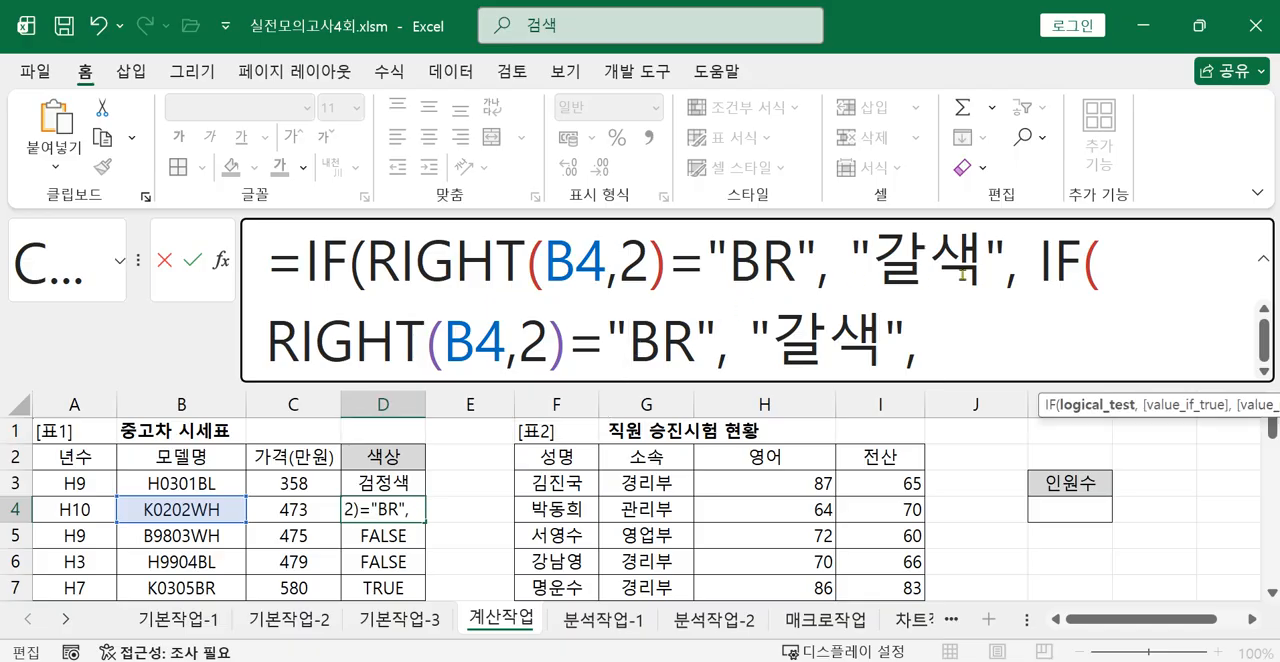
click(700, 372)
key(BackSpace)
text(L)
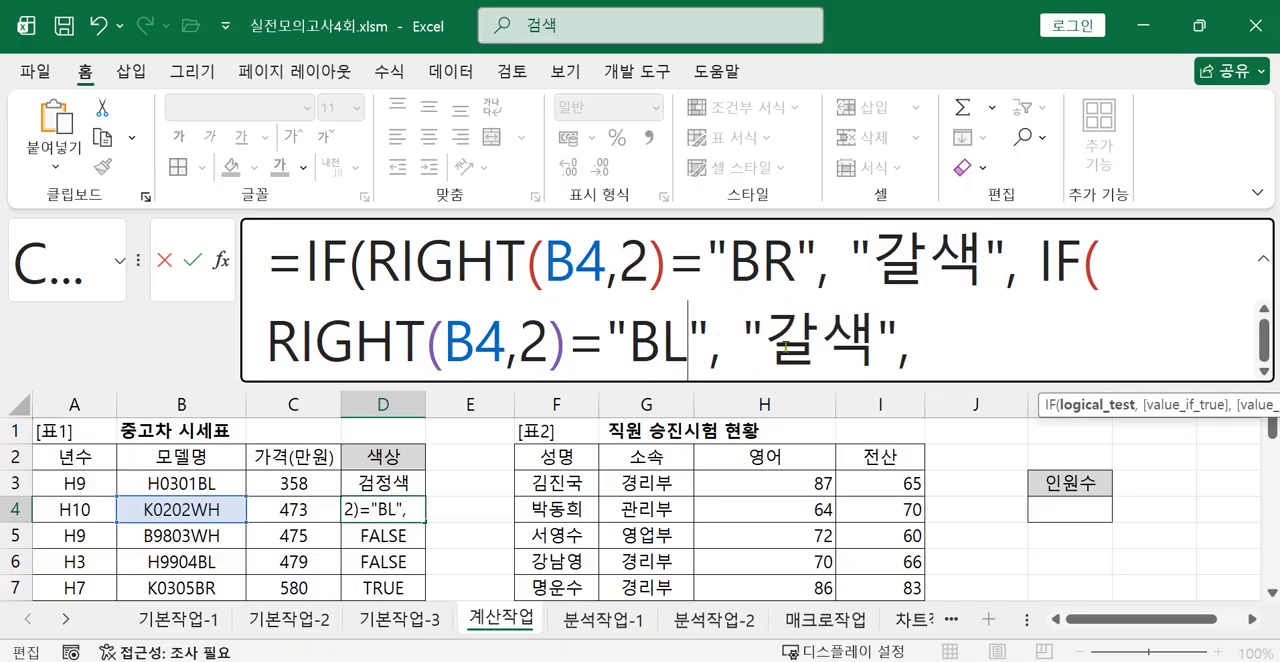
drag(766, 343, 870, 342)
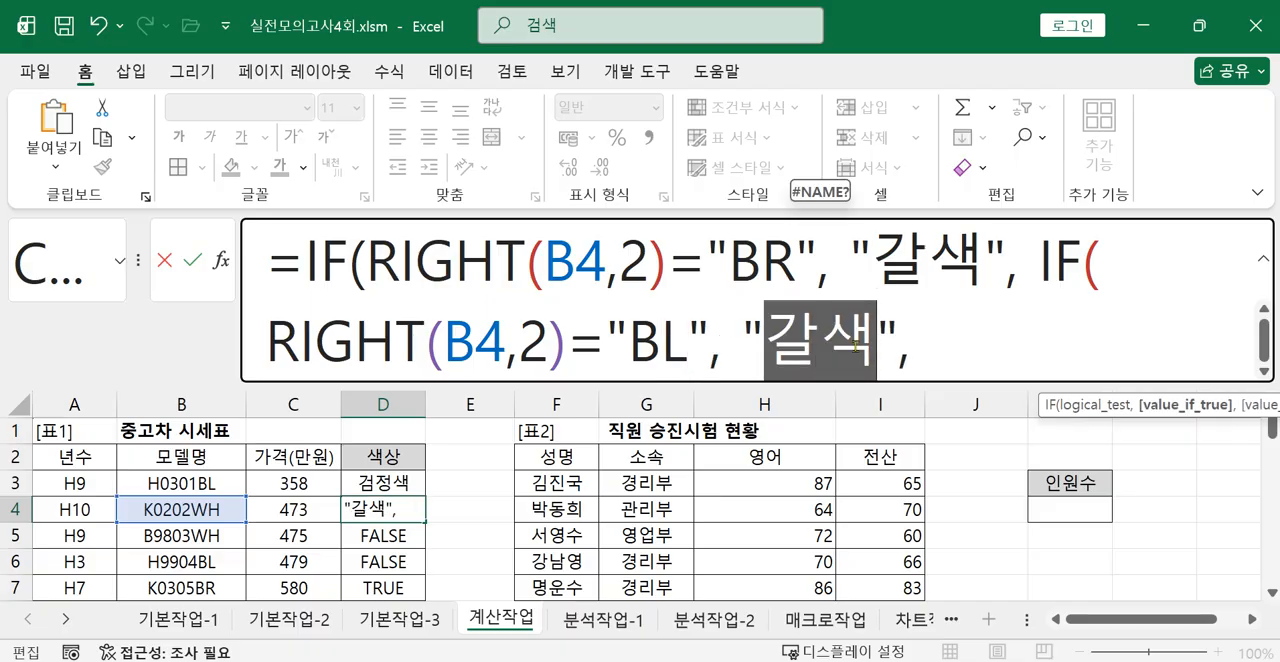
text(RJA)
key(BackSpace)
key(BackSpace)
key(BackSpace)
text(검정새ㄱ)
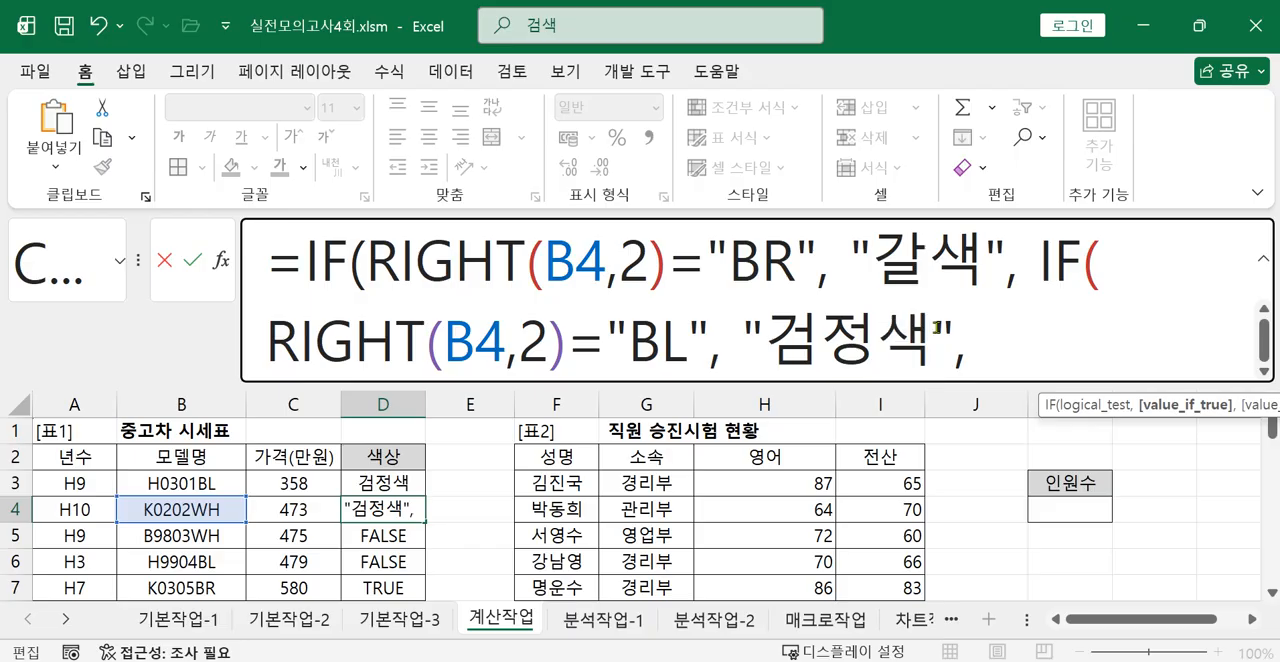
Finish the D4 formula with "흰색" as the nested IF's value_if_false and two closing parentheses, and commit it.
click(1014, 345)
text("흰색" )))
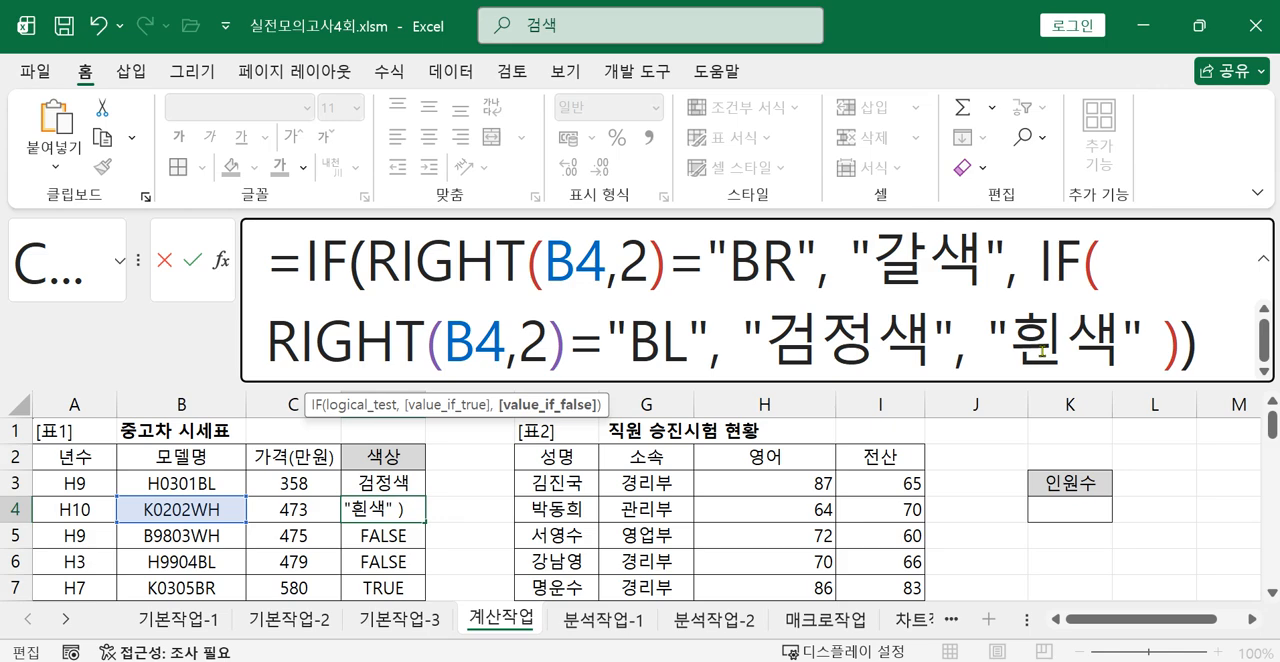
key(Return)
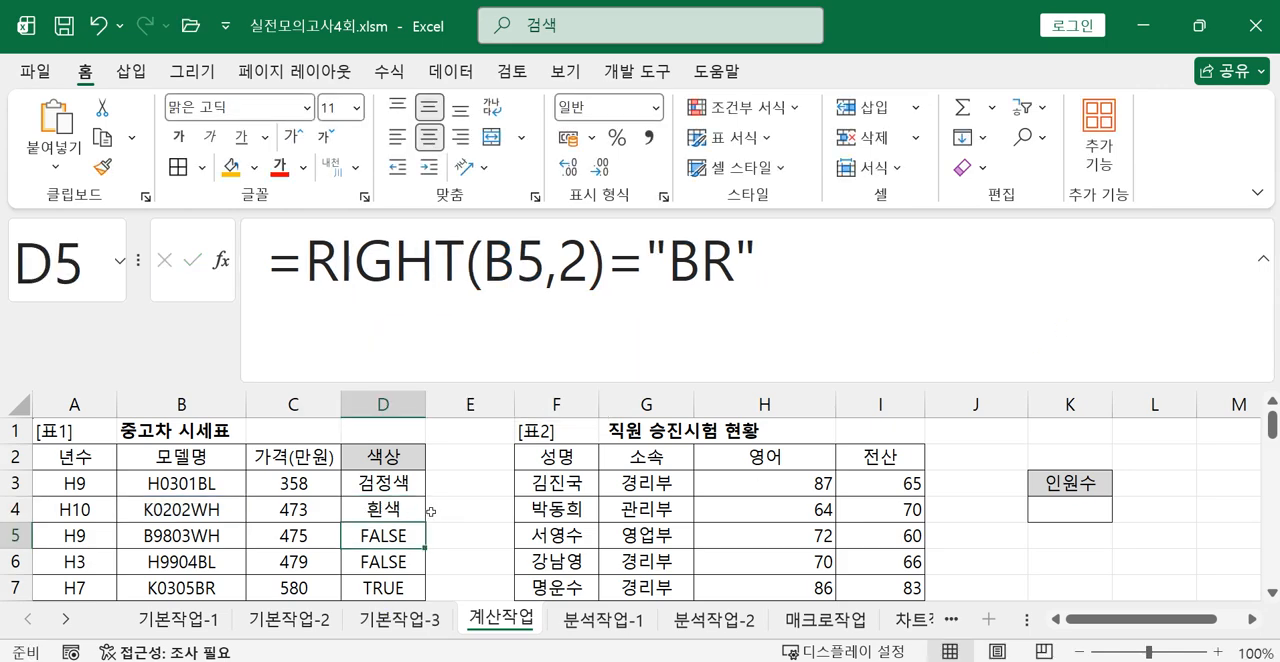
Start a formula in E3 with a RIGHT function nested inside IF, so it reads =IF(RIGHT(.
click(458, 483)
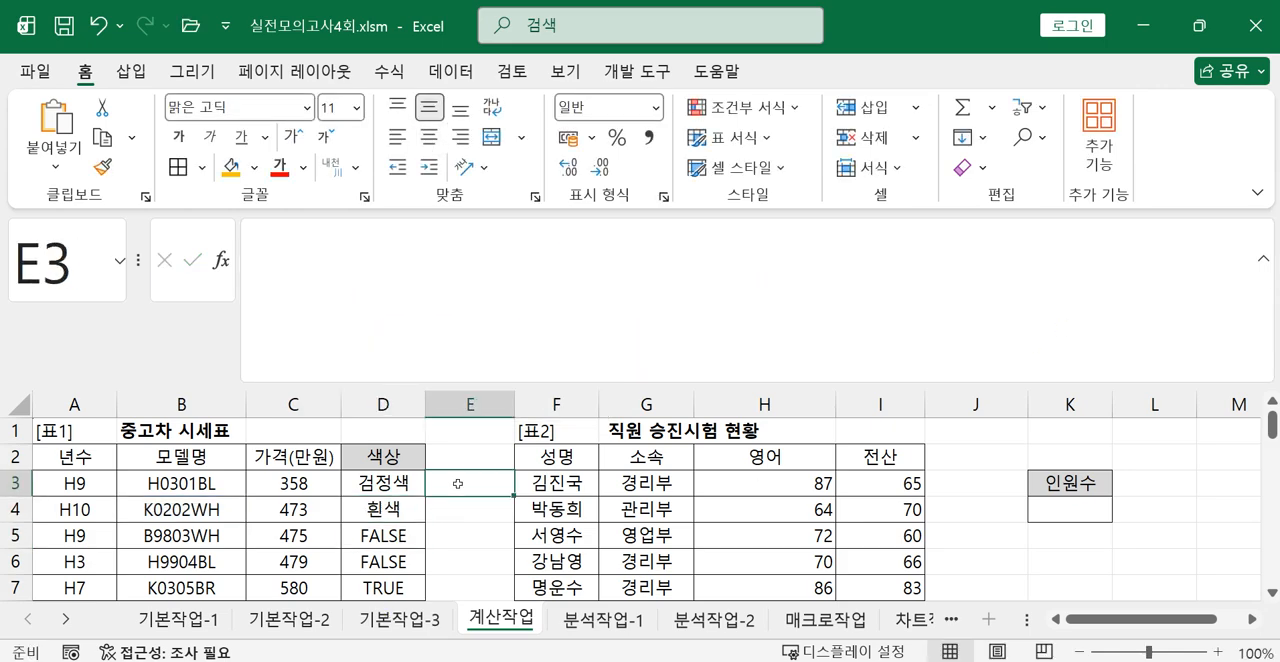
text(=)
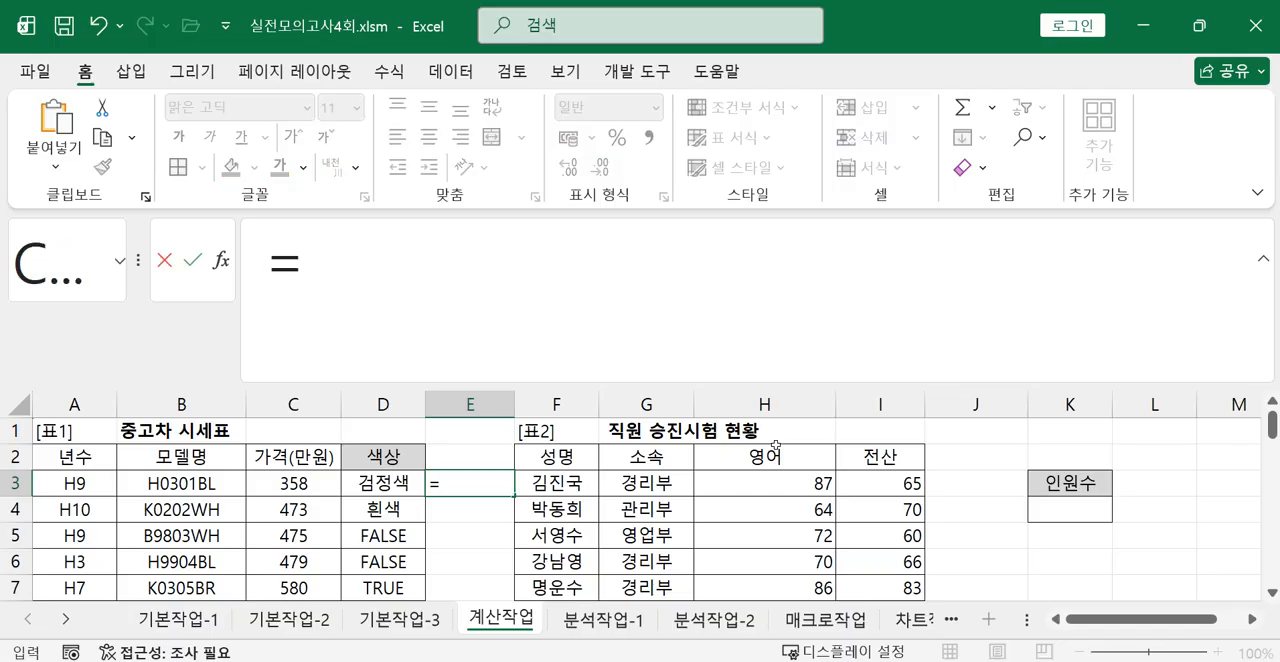
text(ㅏ)
key(BackSpace)
text(I)
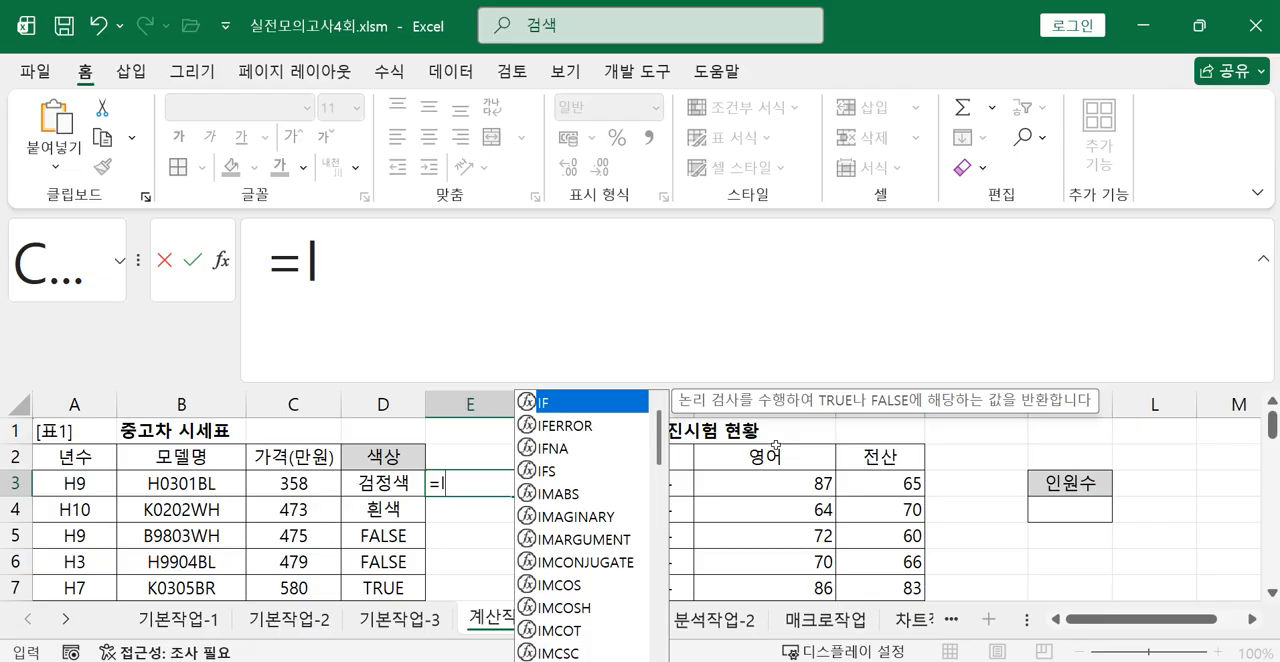
double_click(556, 408)
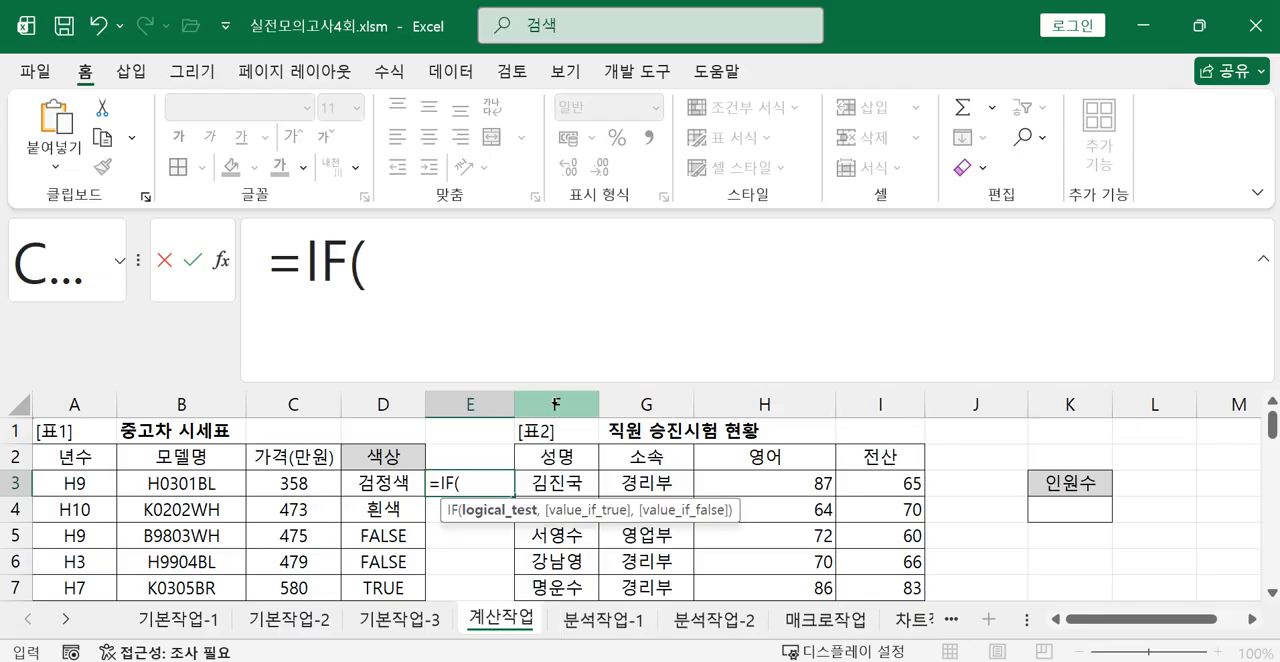
text(RI)
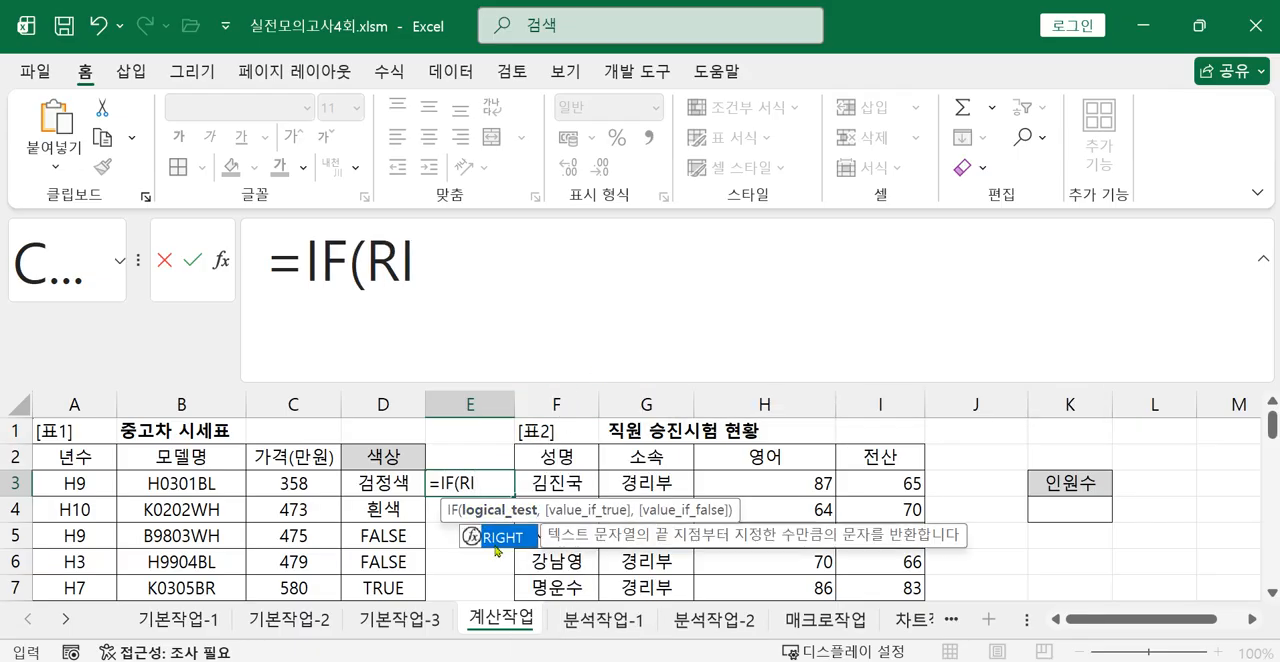
double_click(510, 541)
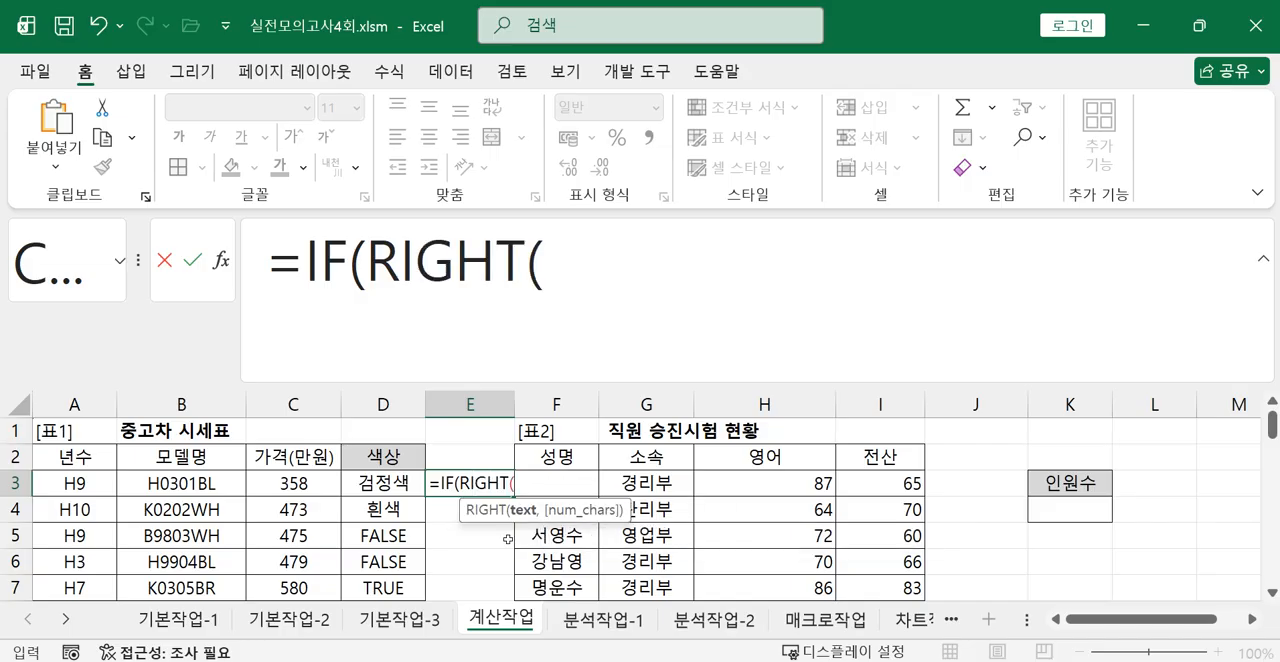
Give RIGHT in E3 the arguments B3 and 2, compare it with "BR", and add a comma for the value_if_true argument.
click(183, 484)
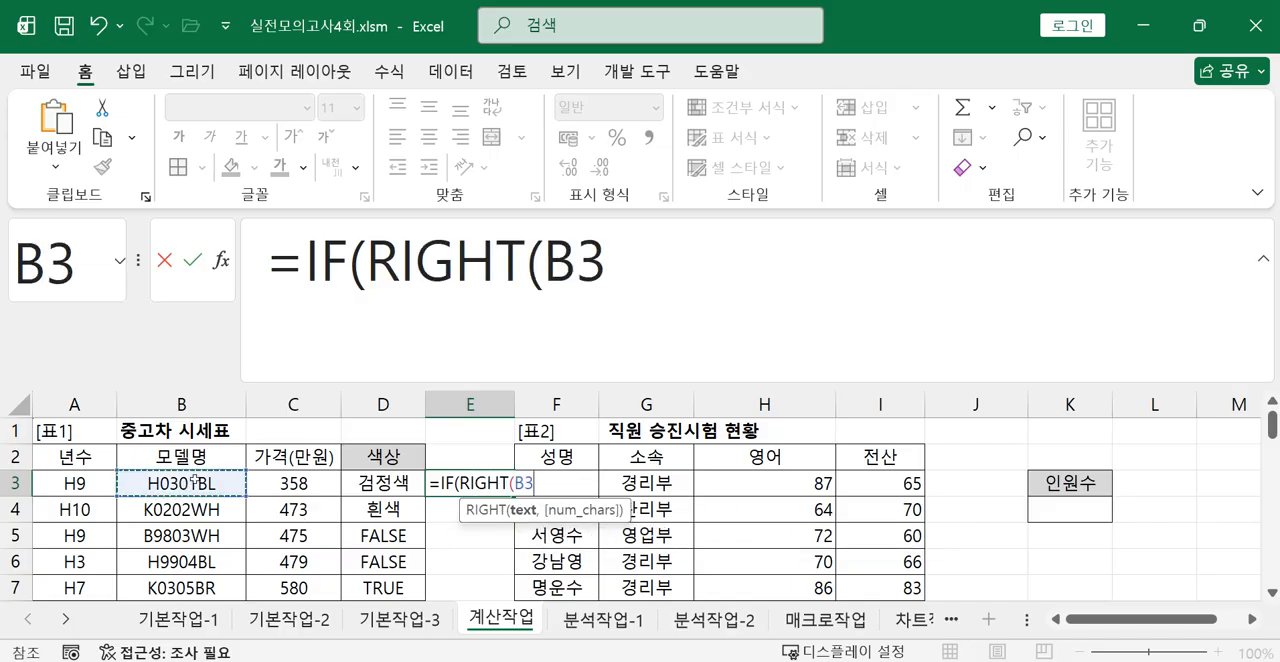
text(,2)
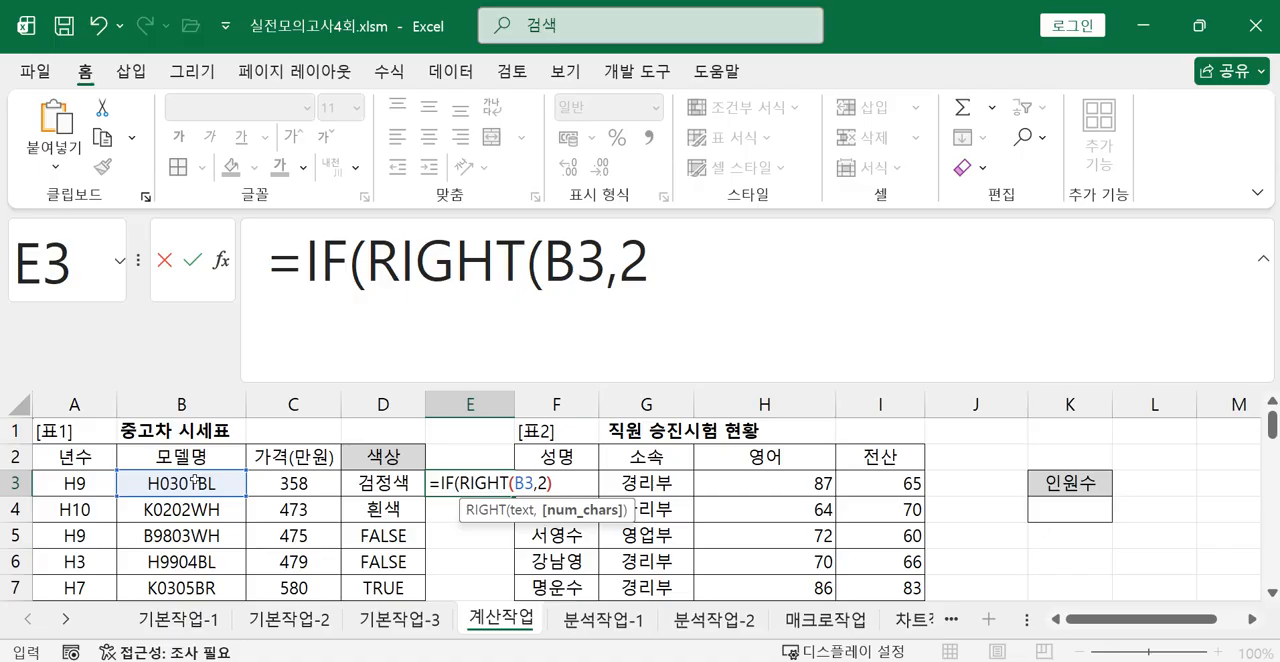
text()="b)
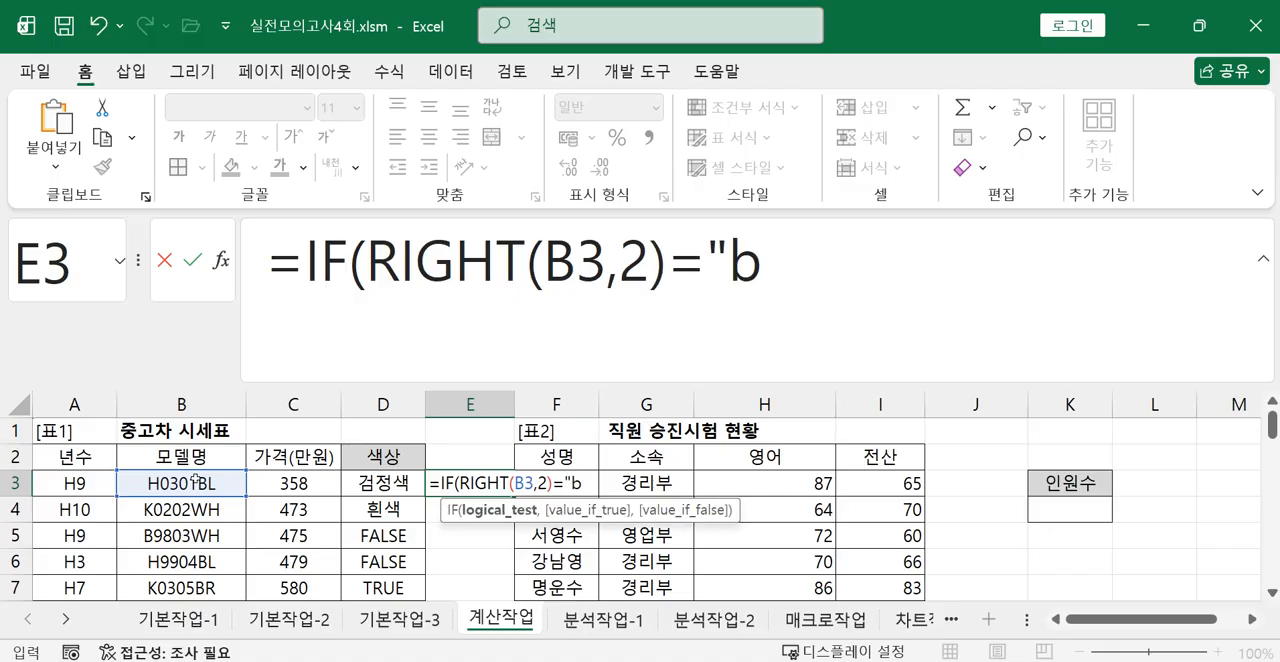
key(BackSpace)
text(BR",)
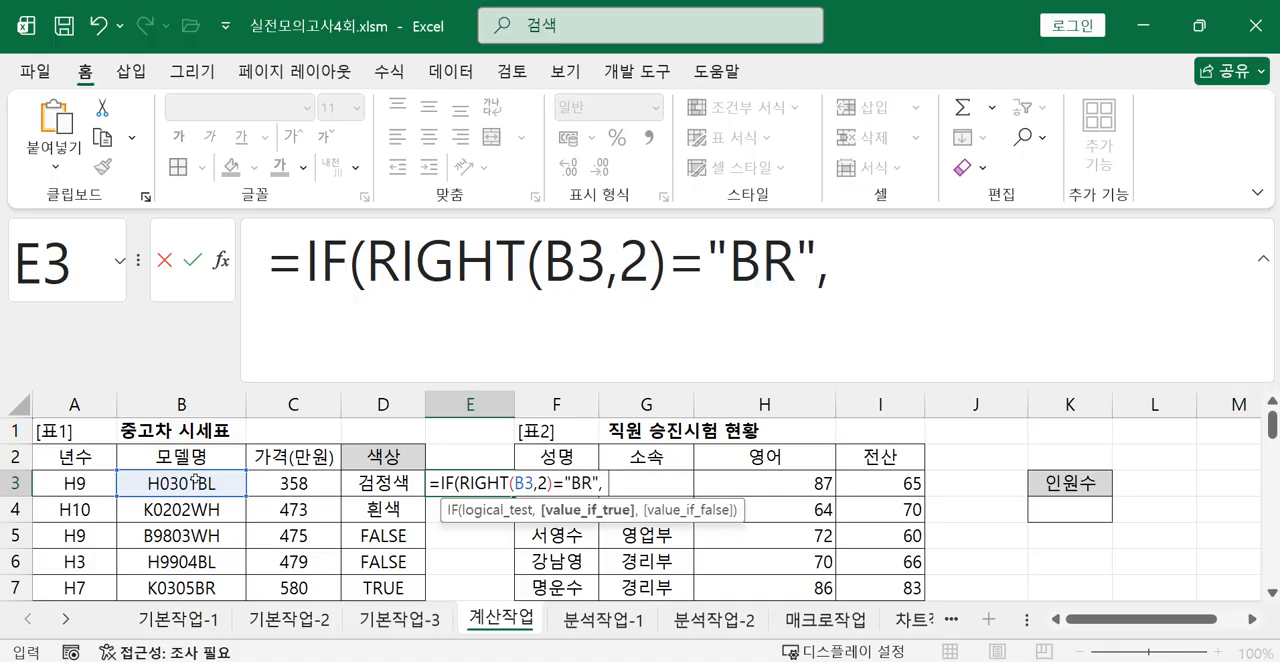
text( "RKFT)
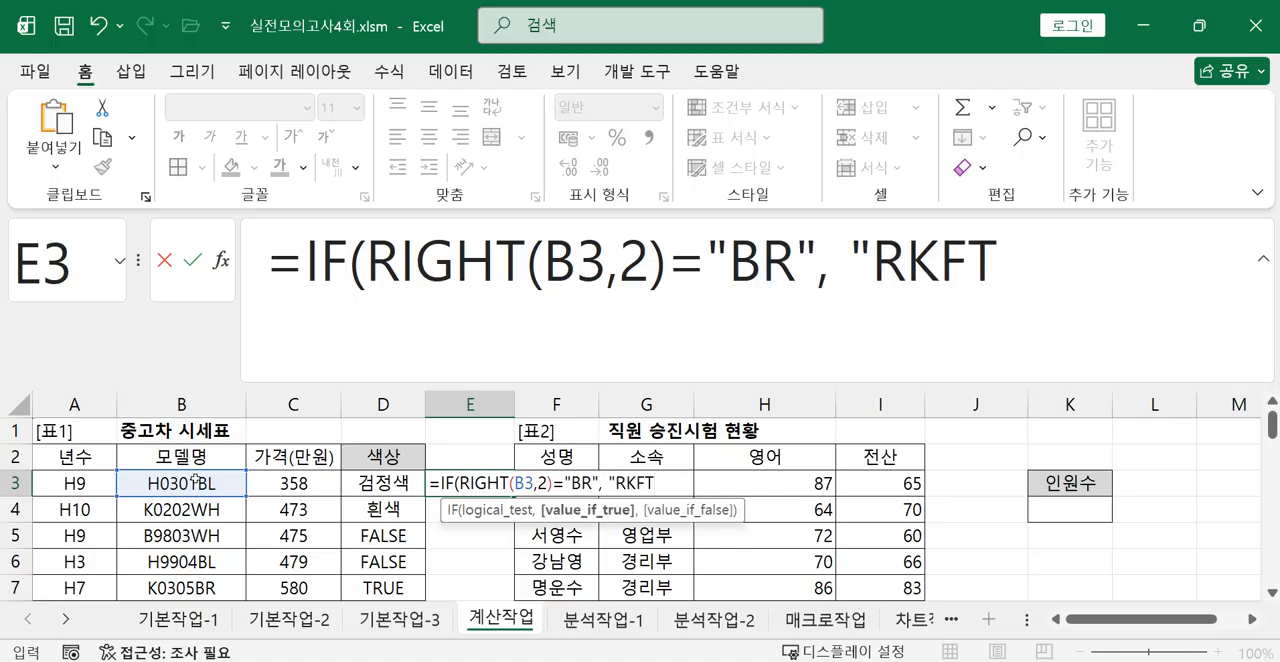
Enter "갈색" as the value_if_true argument in E3, followed by a comma.
key(BackSpace)
key(BackSpace)
key(BackSpace)
key(BackSpace)
text(갈색)
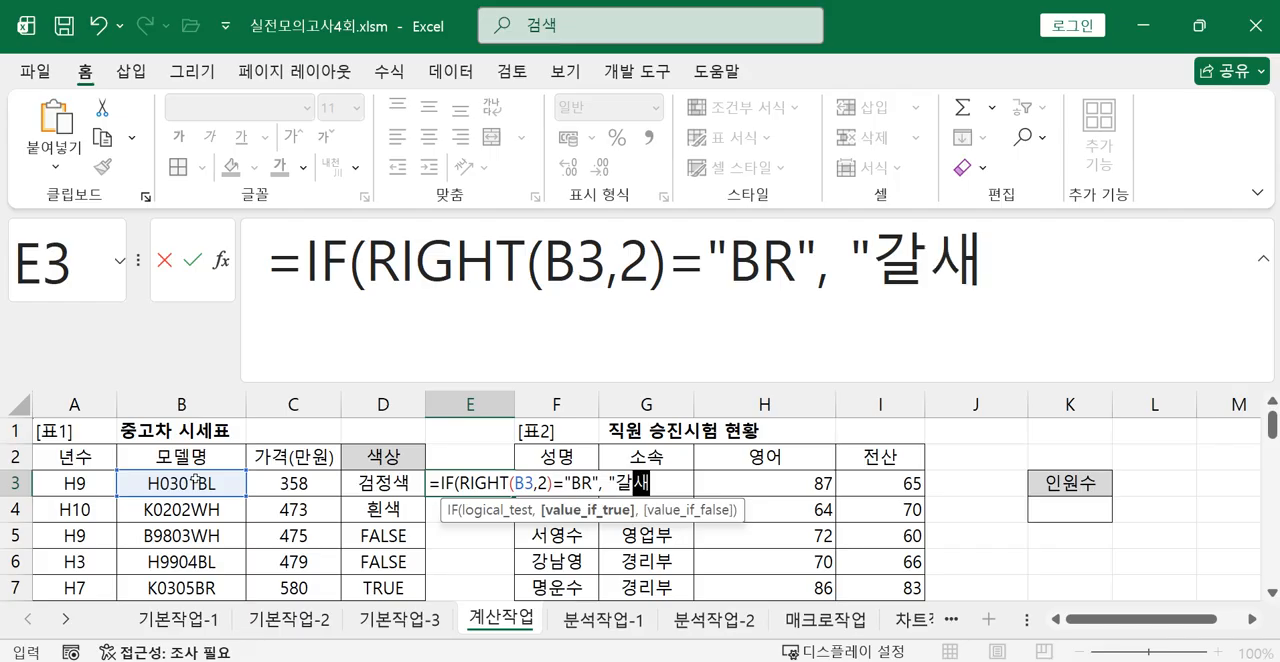
text(",)
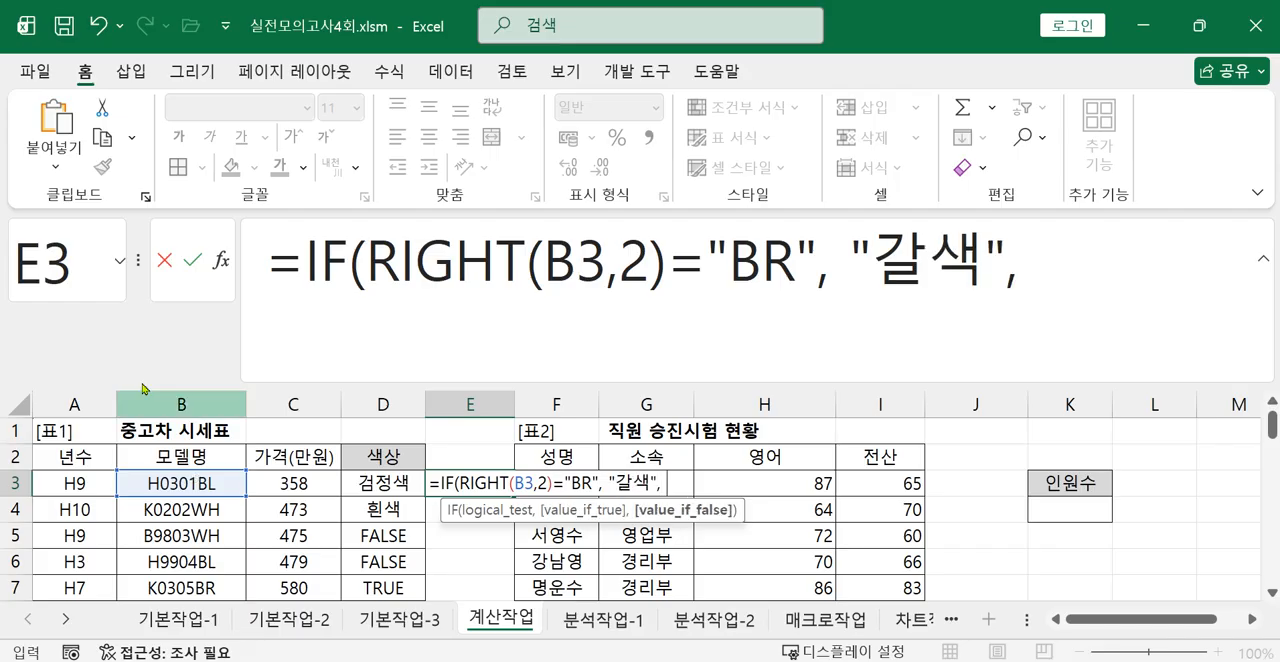
Copy the IF expression in E3 without its equals sign and paste it as the value_if_false argument.
drag(302, 272, 1020, 265)
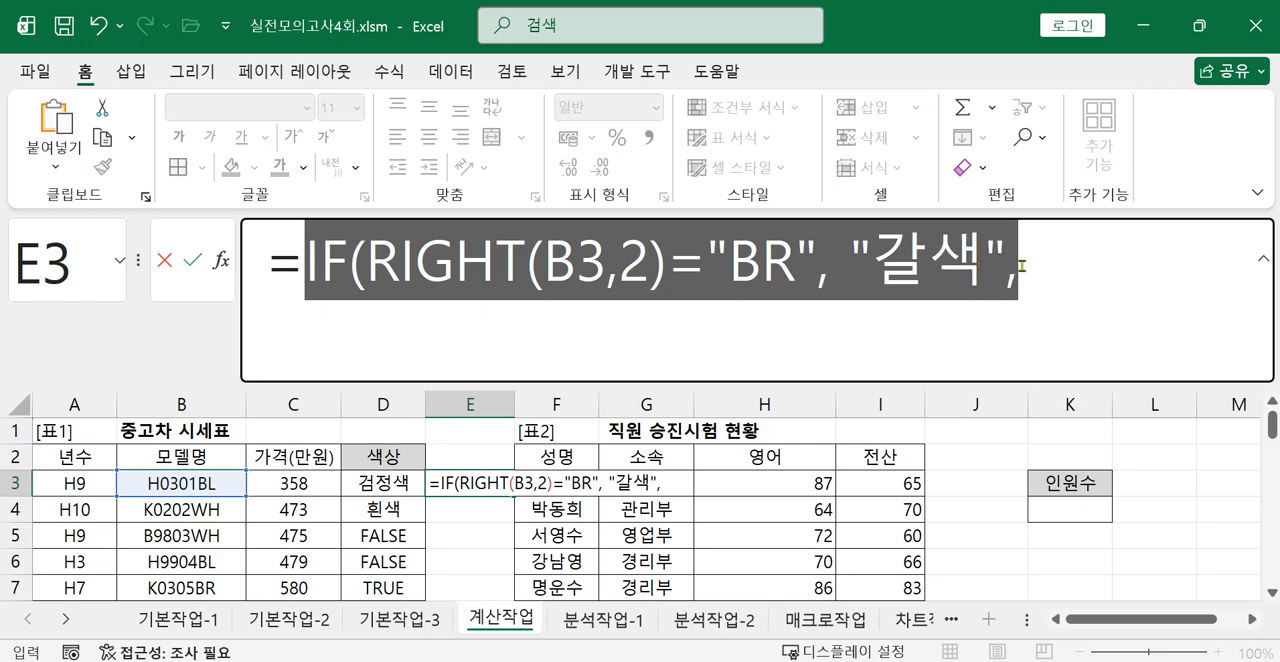
right_click(952, 268)
click(1005, 321)
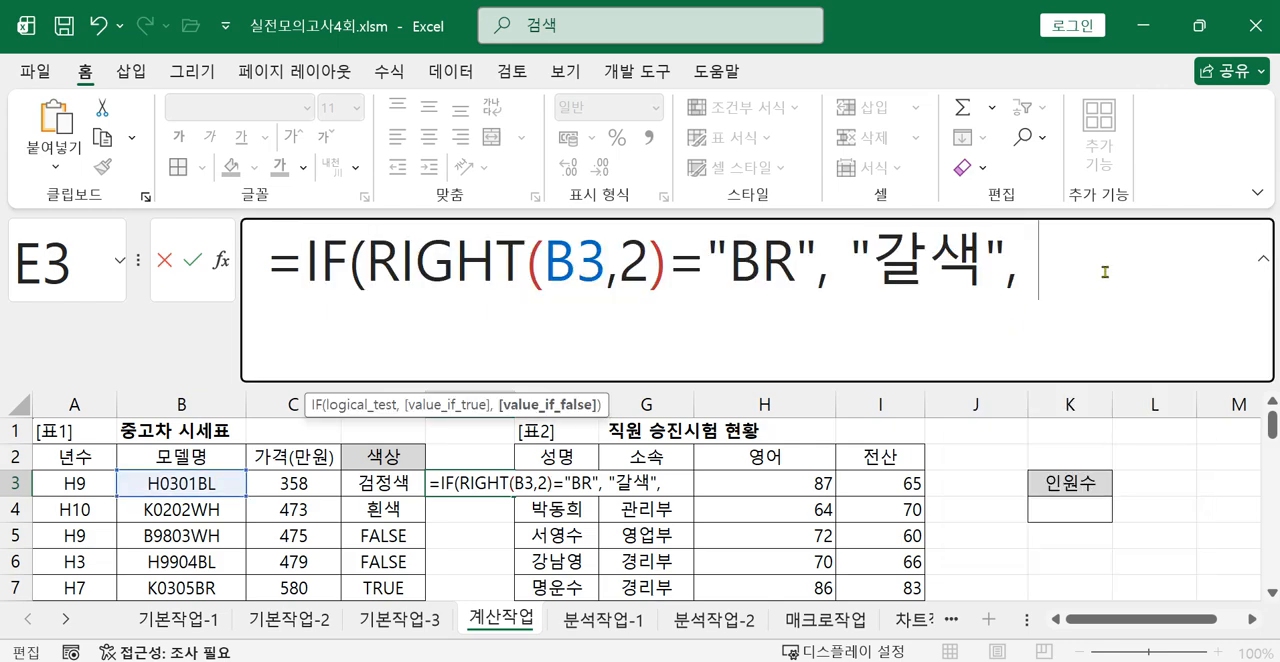
click(1098, 270)
key(ctrl+v)
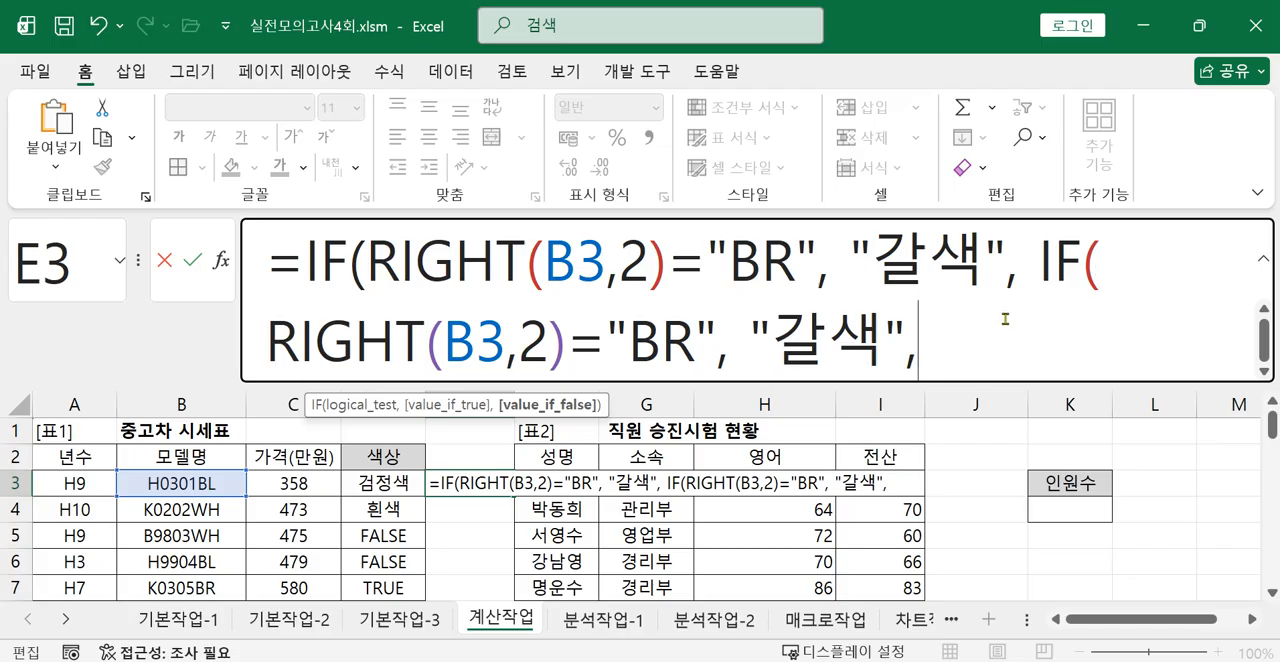
Change the nested IF in E3 to compare with "BL" and return "검정색".
click(692, 355)
key(BackSpace)
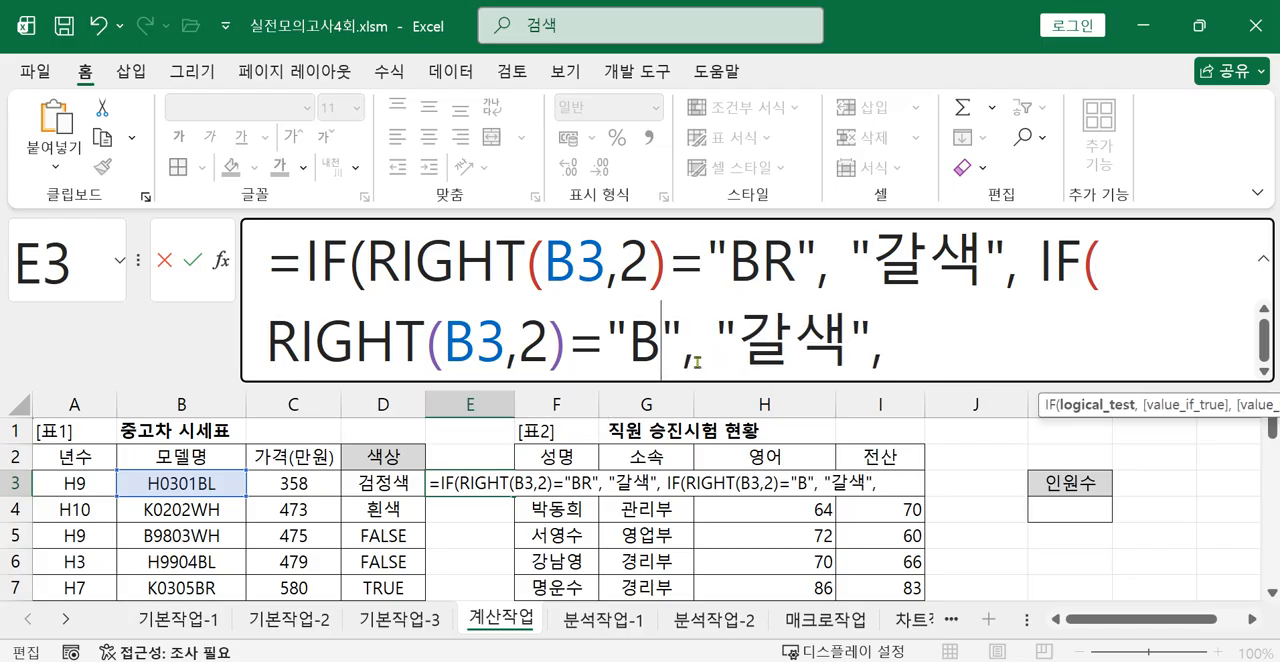
text(L)
drag(765, 341, 884, 341)
text(RJA)
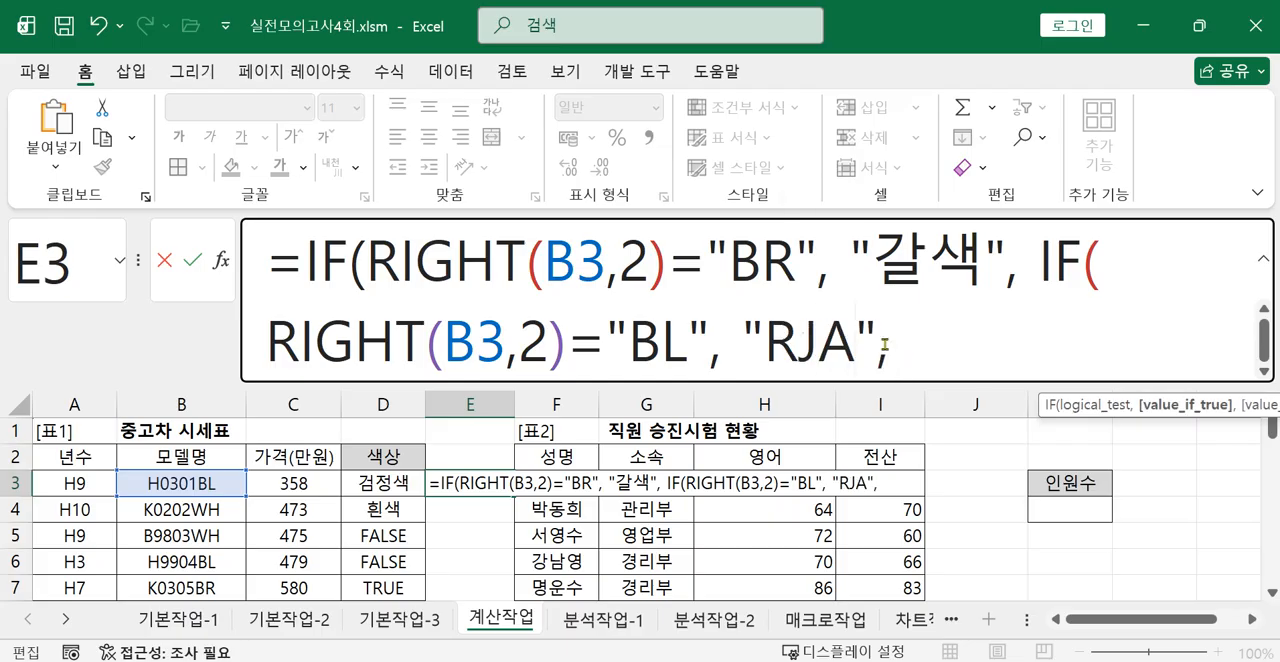
key(BackSpace)
key(BackSpace)
key(BackSpace)
text(검저)
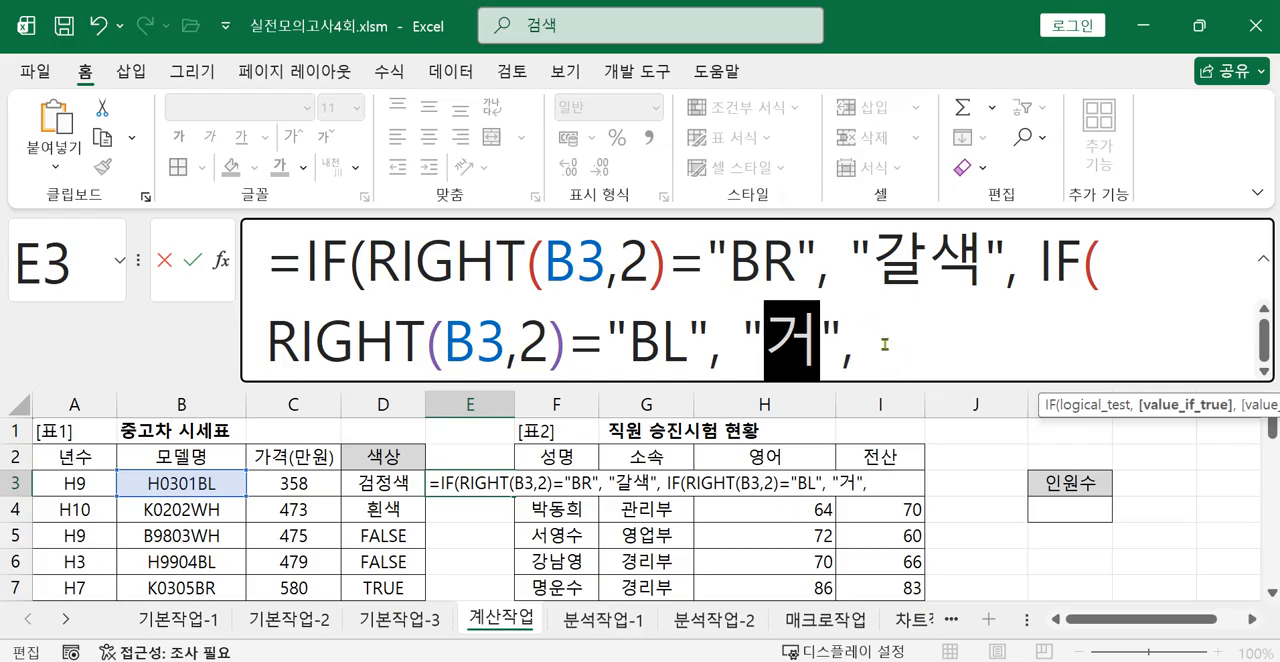
text(정색)
Paste the copied IF expression as the second IF's value_if_false in E3, and enlarge the formula bar to show three lines.
click(1016, 340)
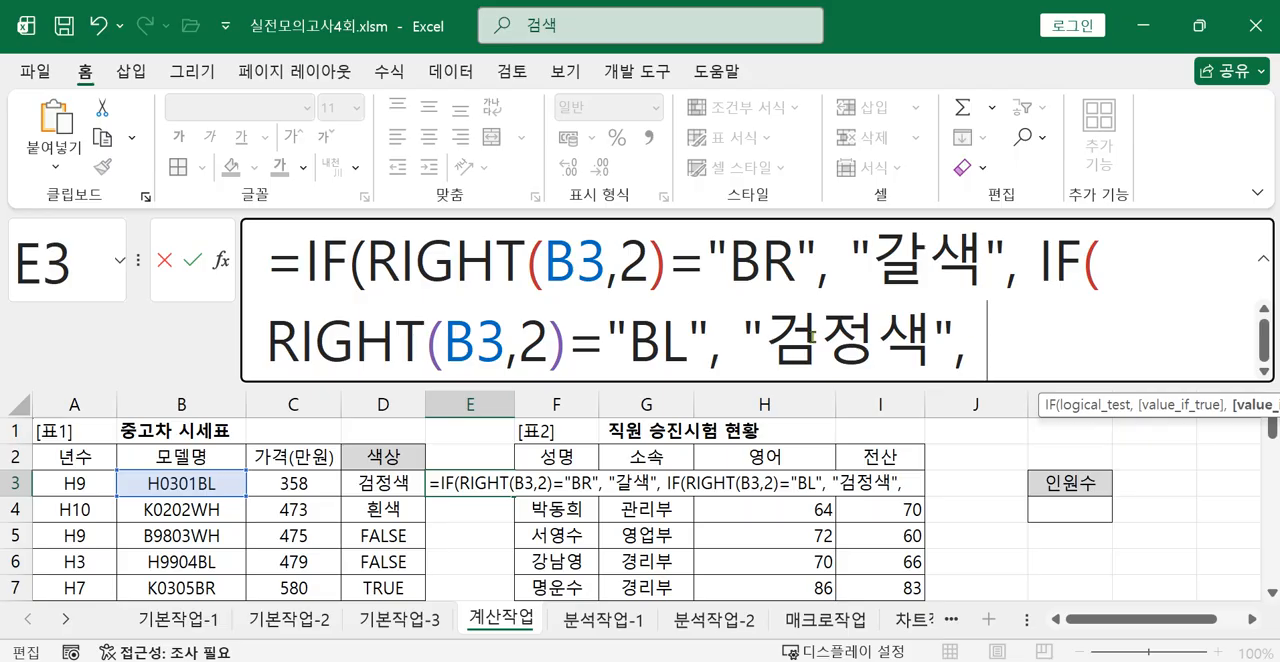
right_click(987, 348)
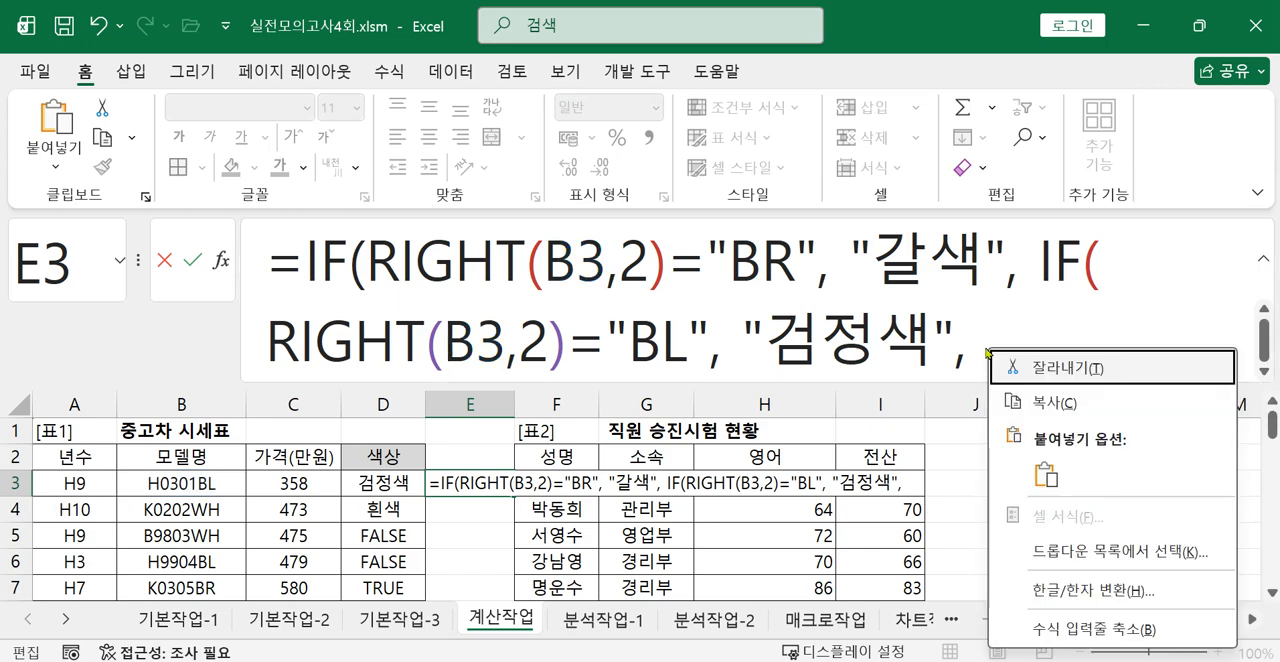
click(1045, 475)
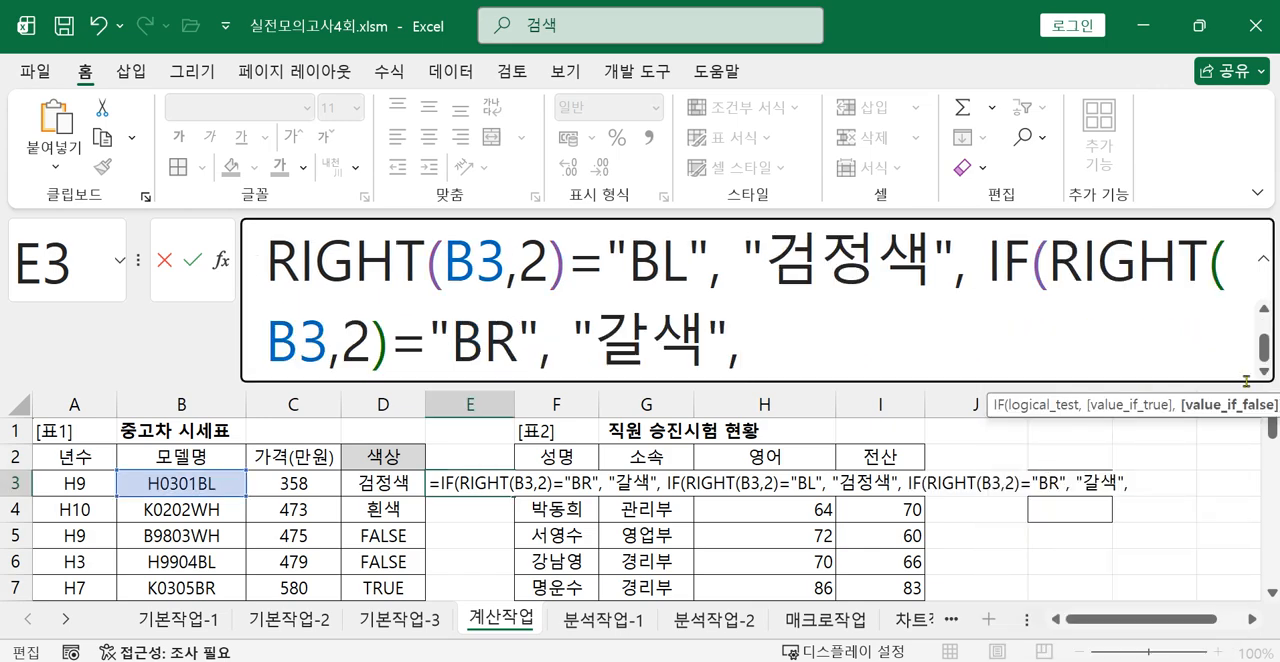
drag(1226, 385, 1228, 462)
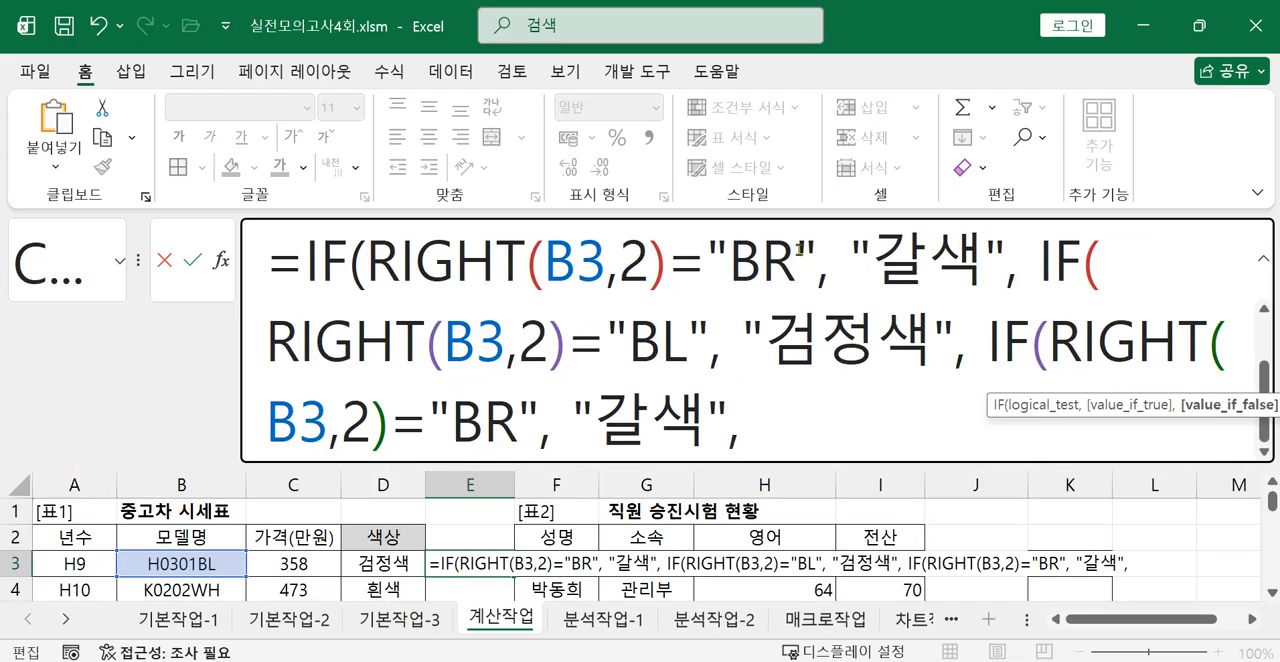
Change the third IF's comparison text in E3 to "WH".
click(516, 421)
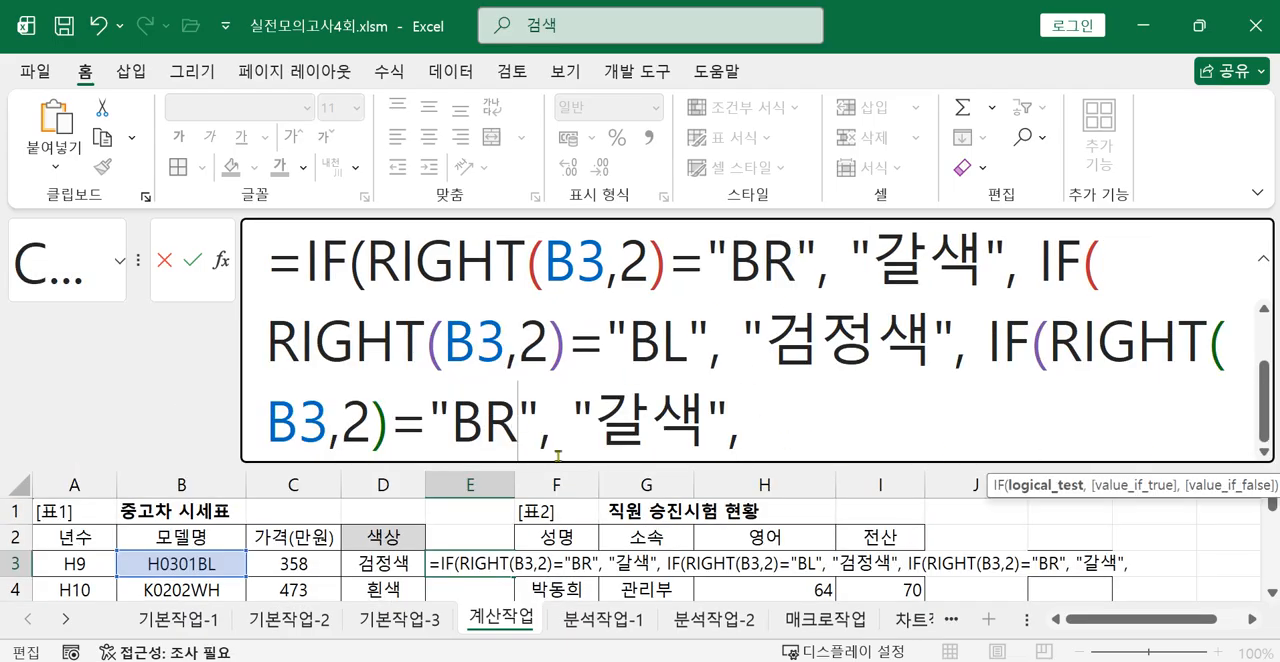
key(BackSpace)
key(BackSpace)
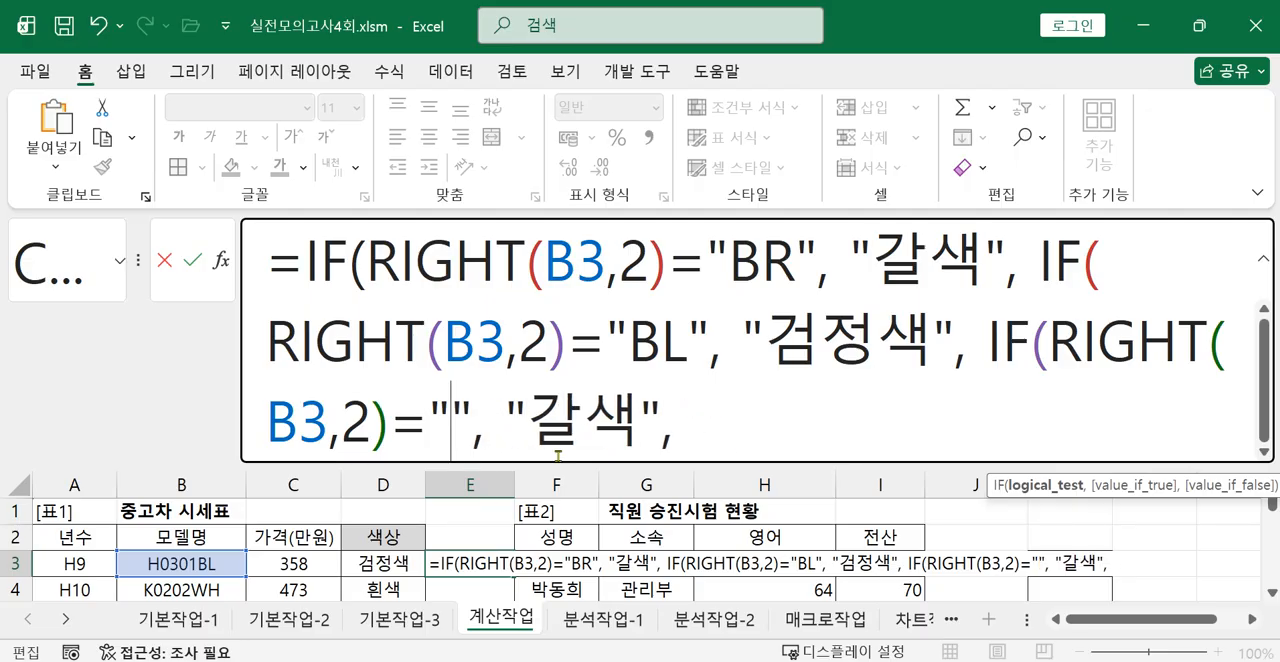
text(ㅈW)
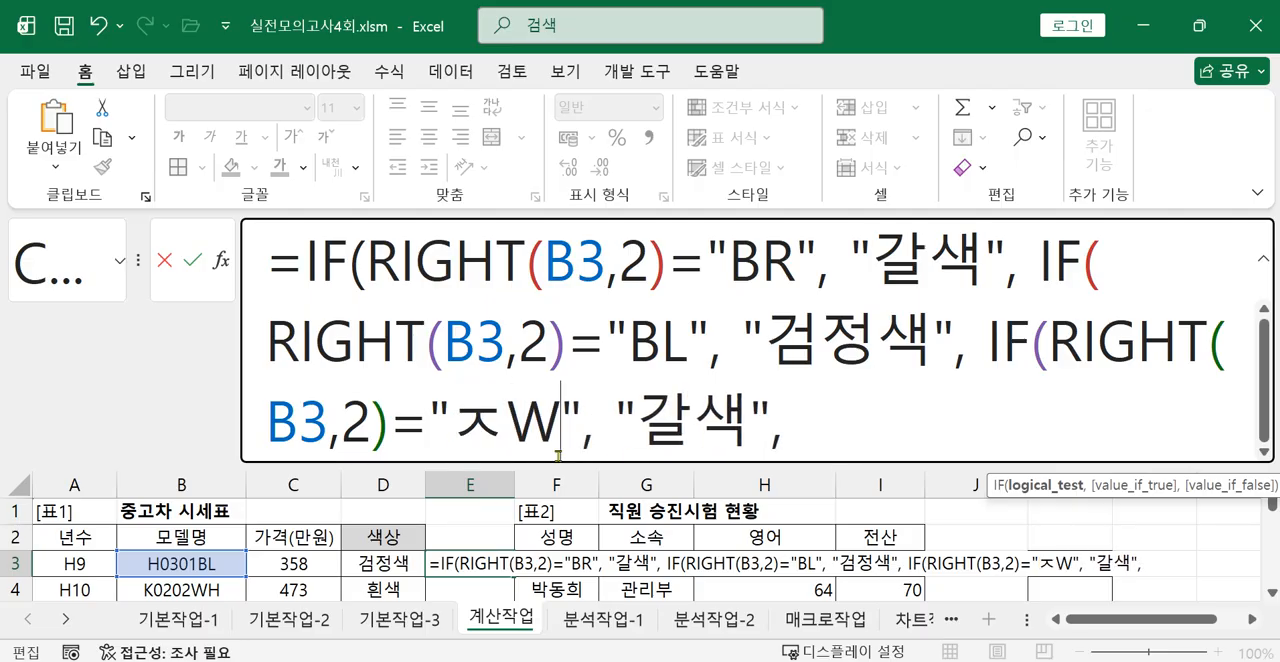
text(H)
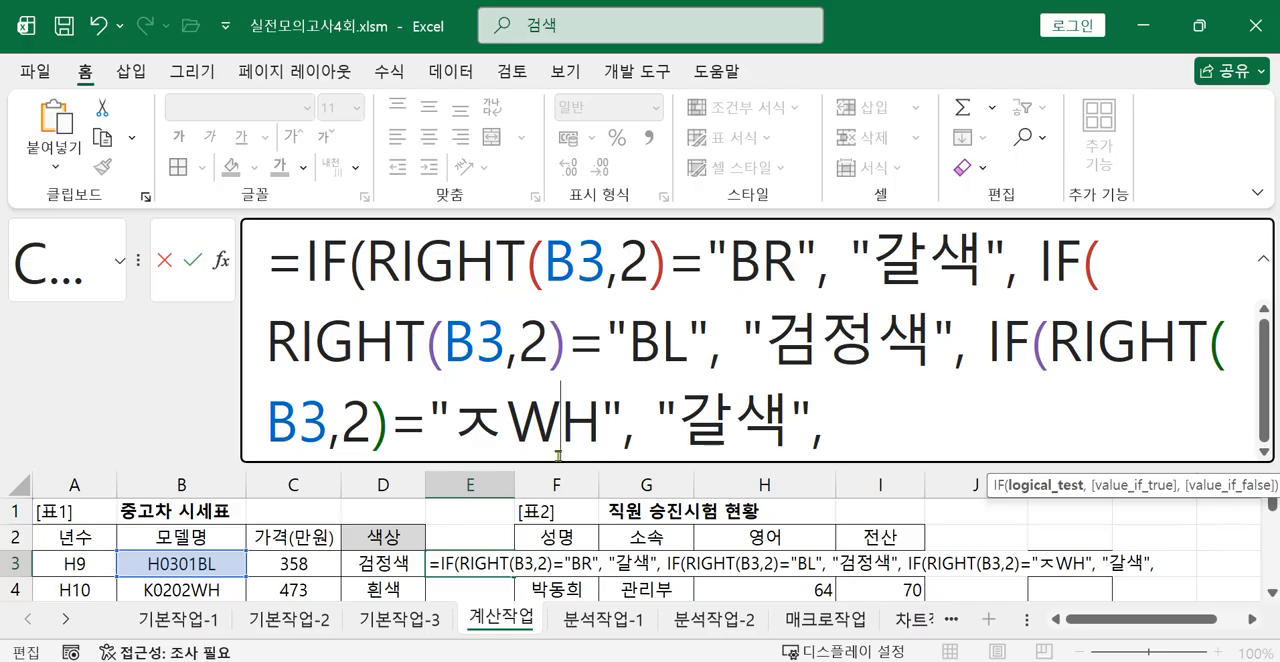
key(Left)
key(Left)
key(BackSpace)
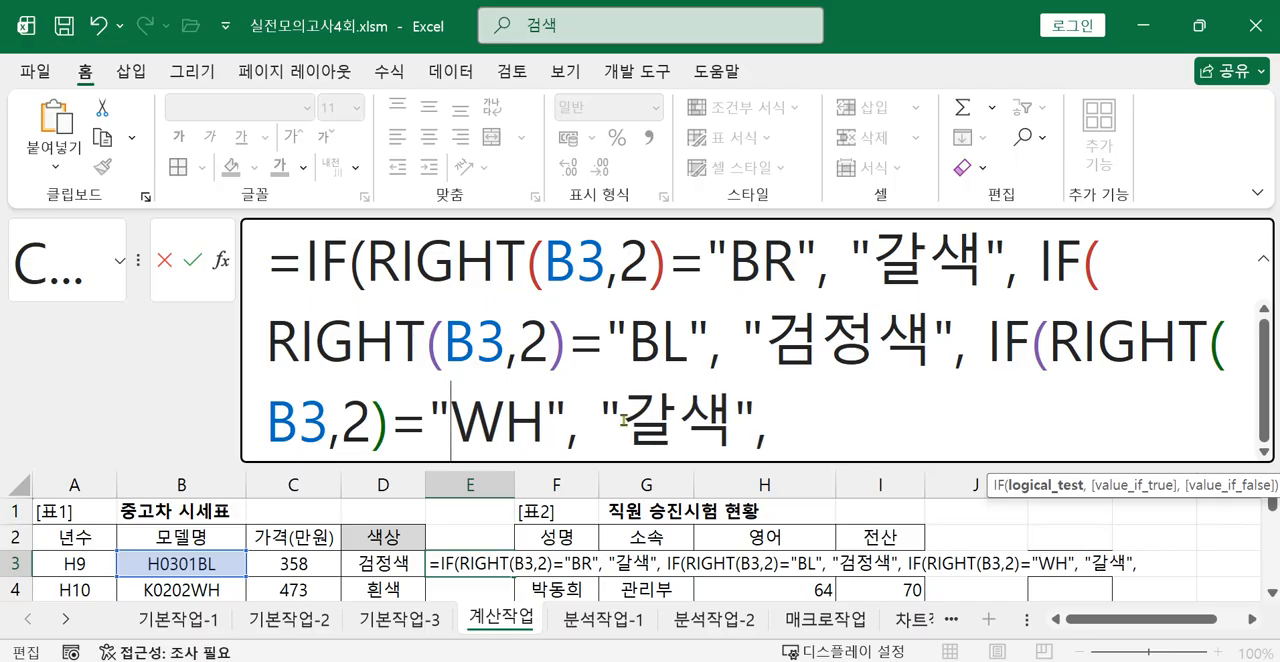
Replace "갈색" in the third IF of E3 with "흰색" as the value_if_true.
drag(634, 422, 720, 432)
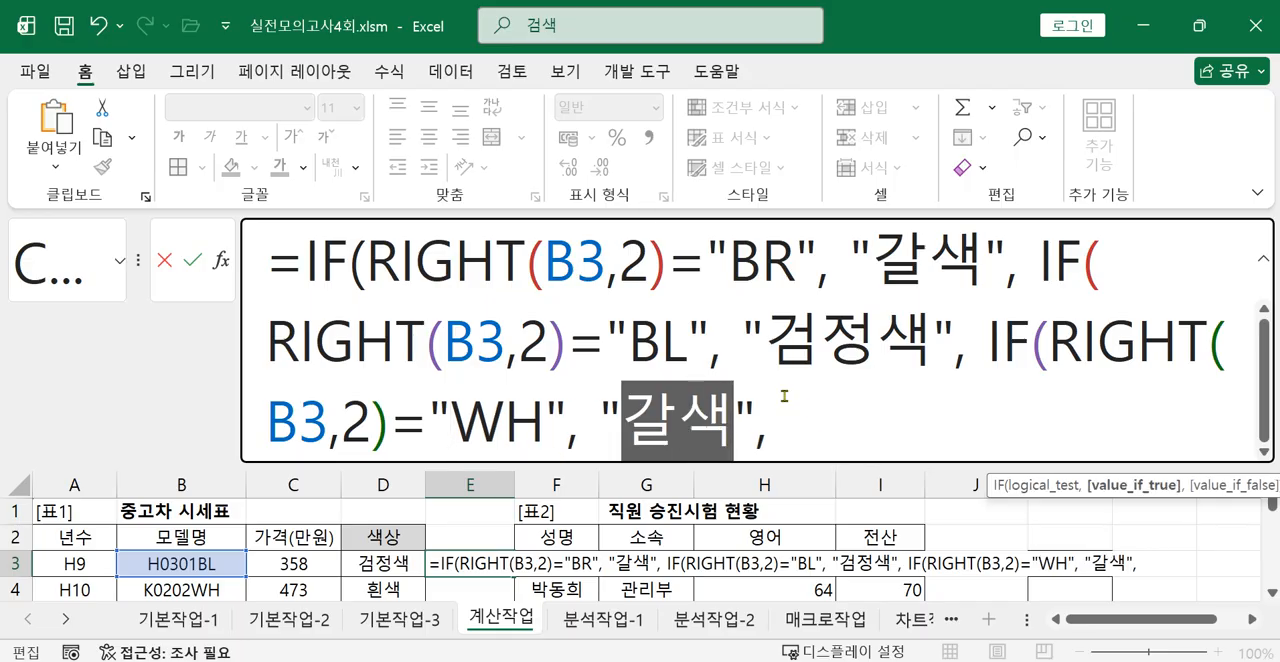
text(GML)
key(BackSpace)
key(BackSpace)
key(BackSpace)
text(히)
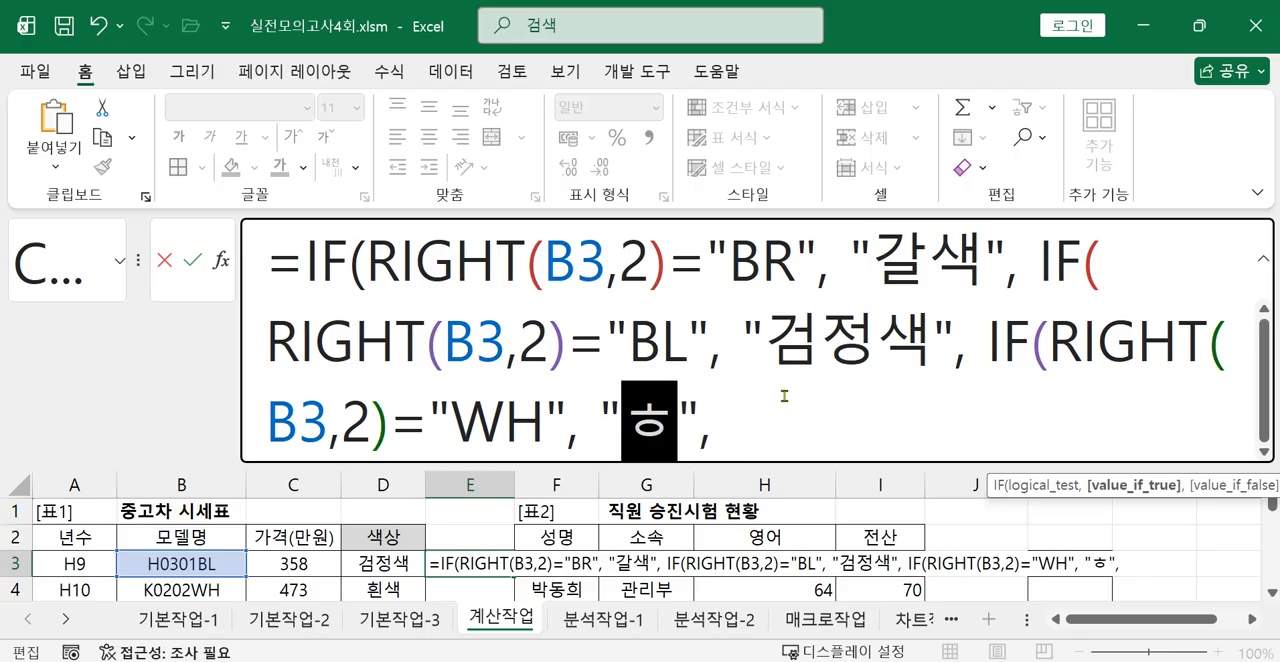
key(BackSpace)
key(BackSpace)
text(희ㄴ색)
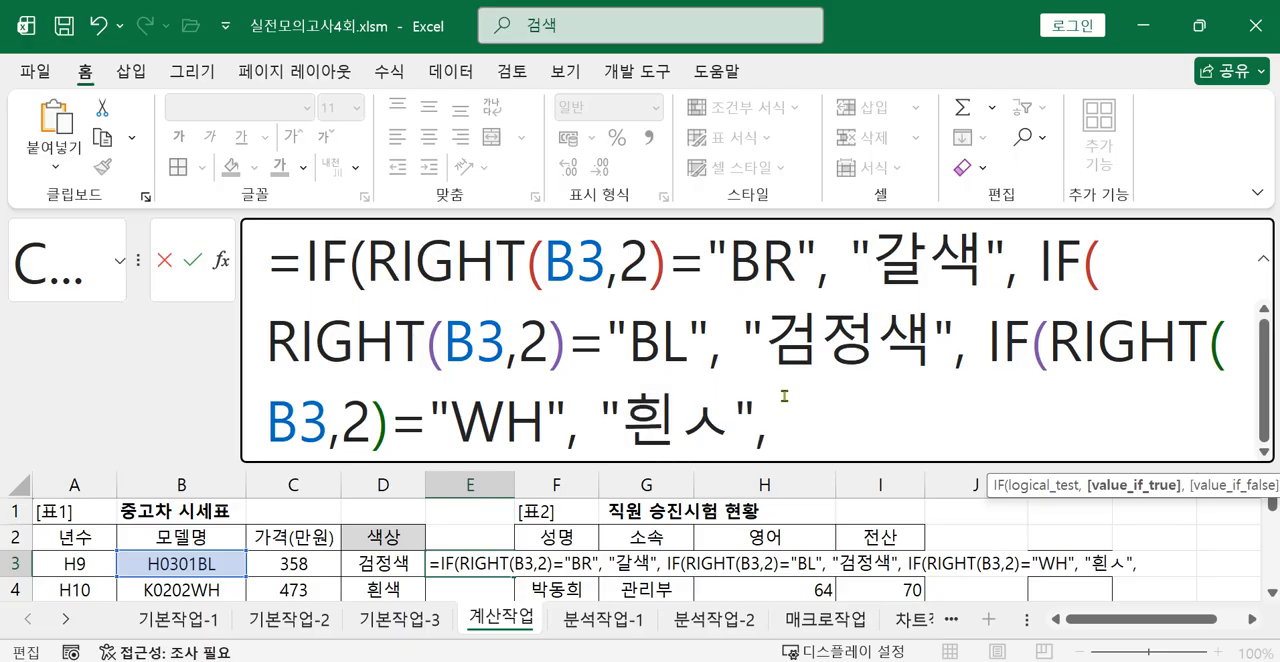
Add an empty string "" as the third IF's value_if_false, close all three IFs and commit the E3 formula.
click(860, 429)
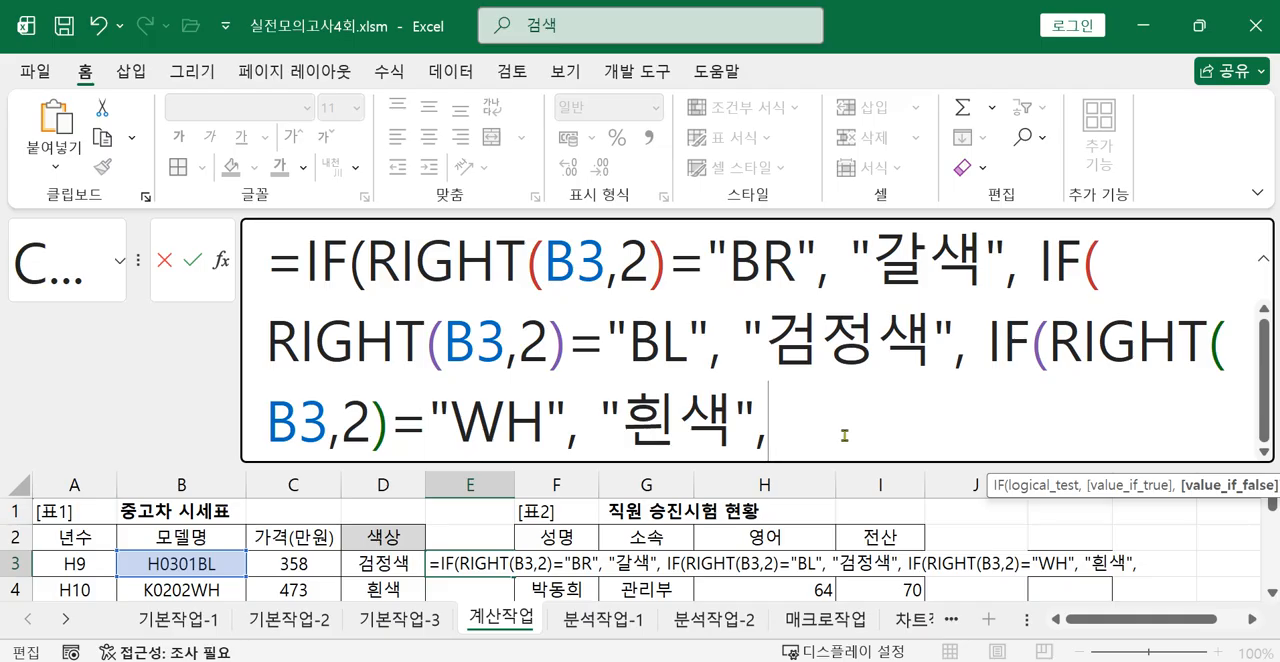
text("")
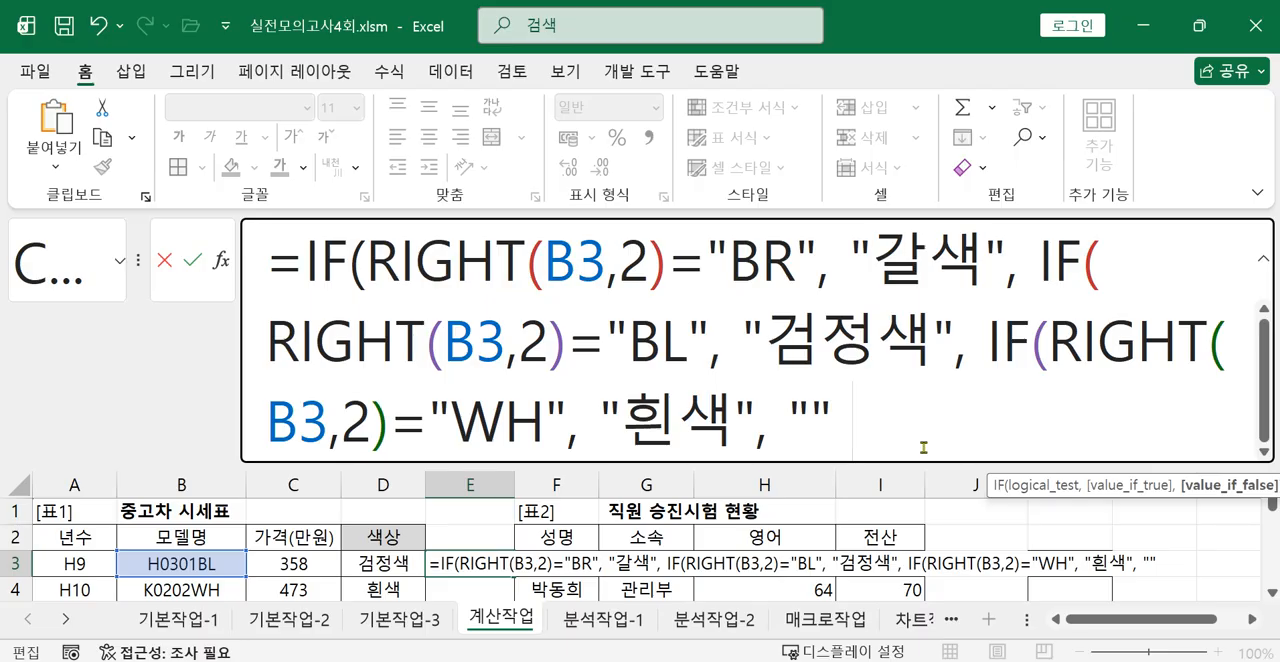
text())))
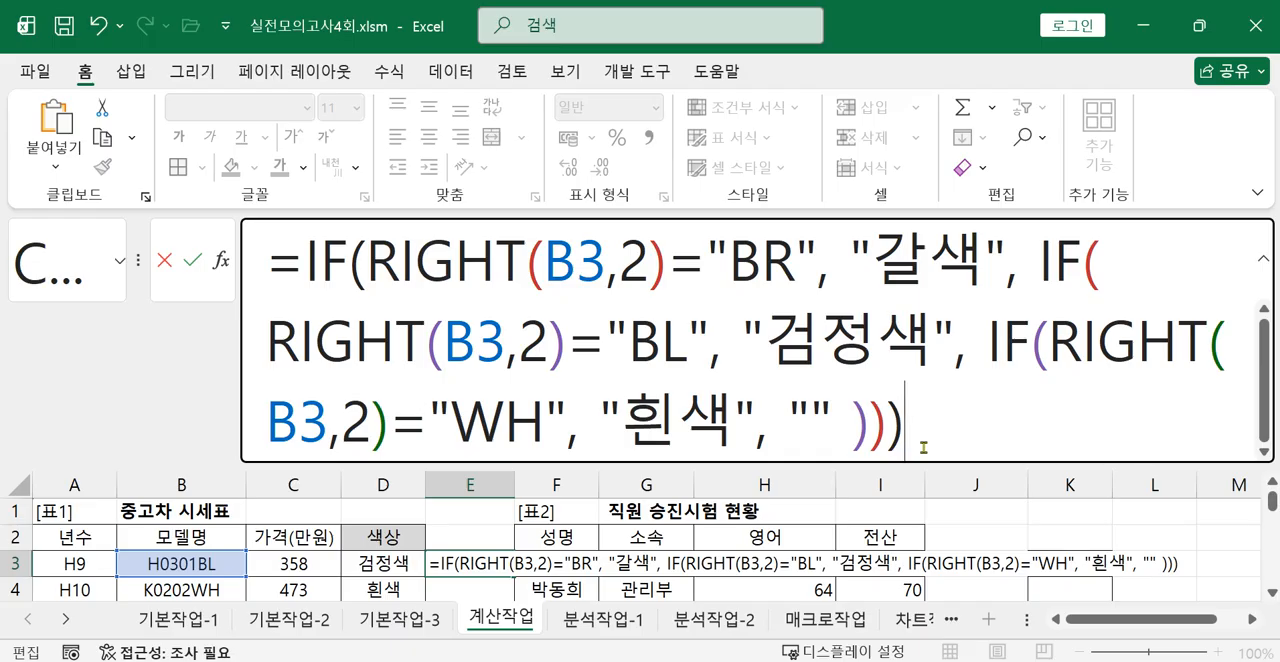
key(Return)
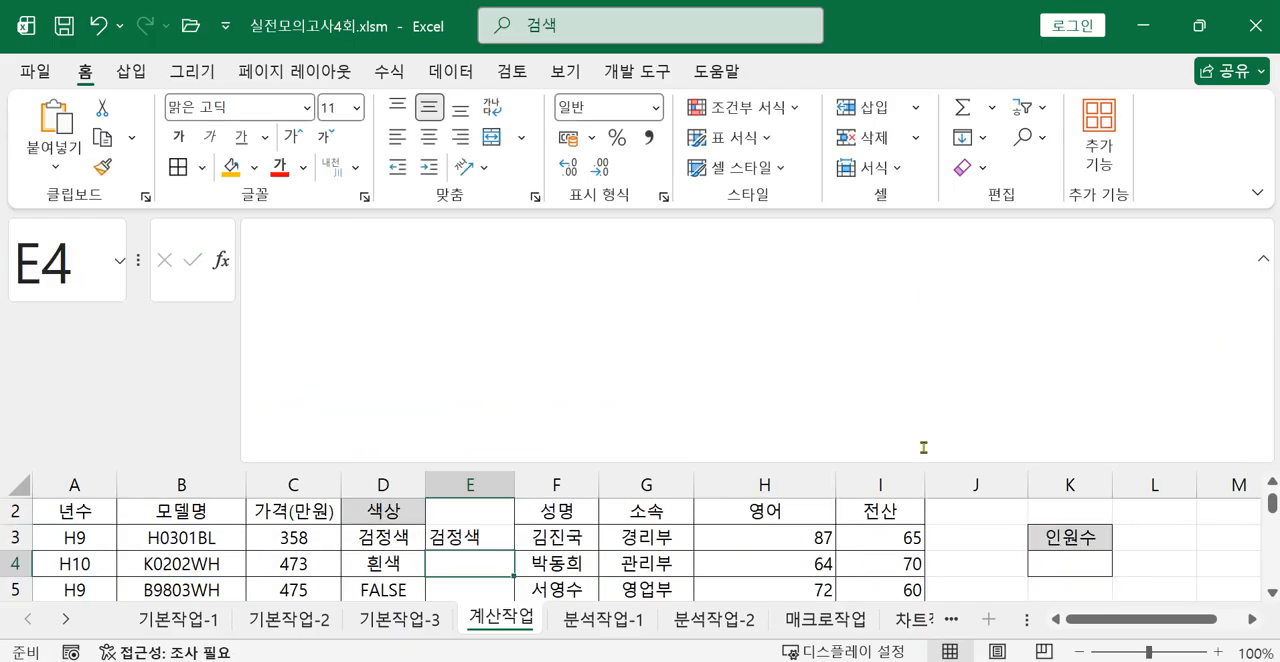
Move the three-IF formula from E3 to D1.
click(468, 541)
scroll(478, 552, up, 1)
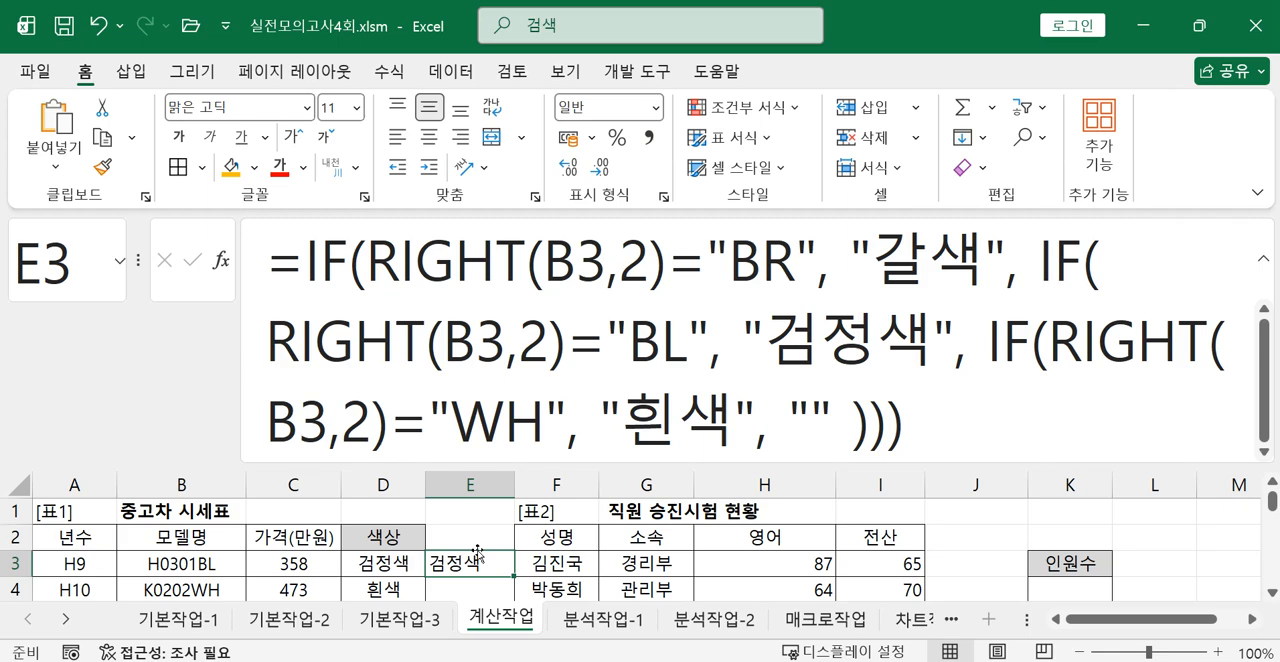
drag(478, 552, 411, 518)
Fill the two-IF color formula in D4 down through D11.
click(415, 584)
scroll(412, 584, down, 1)
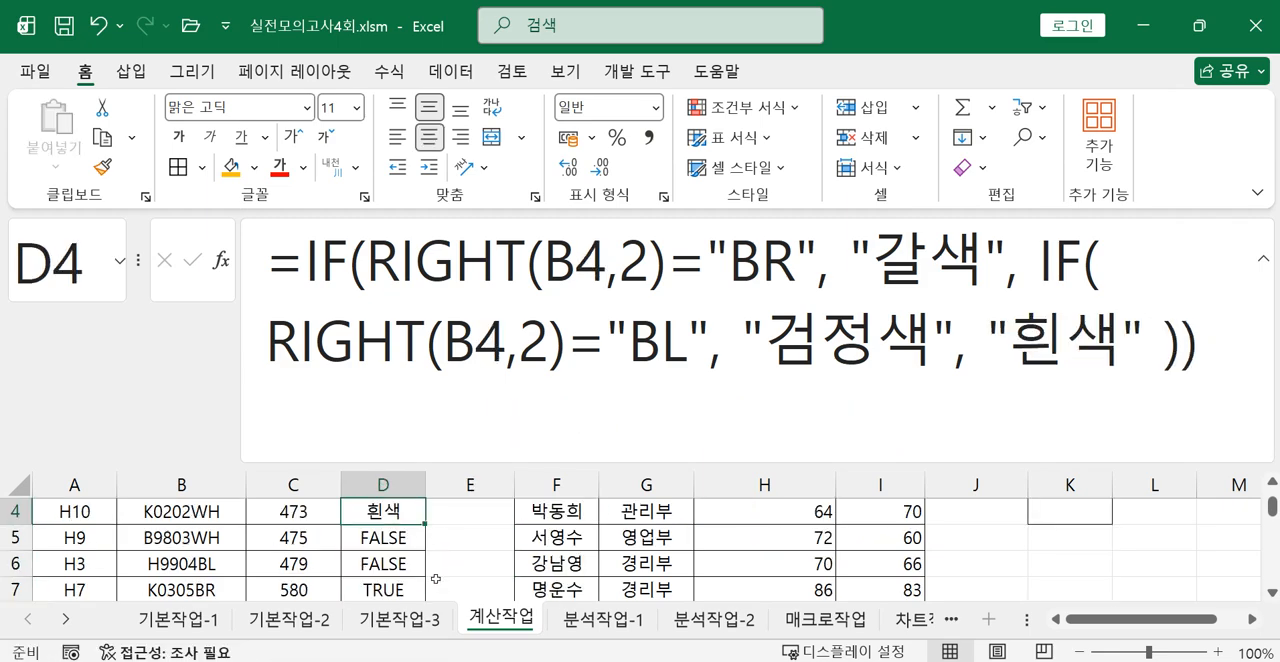
drag(426, 526, 410, 580)
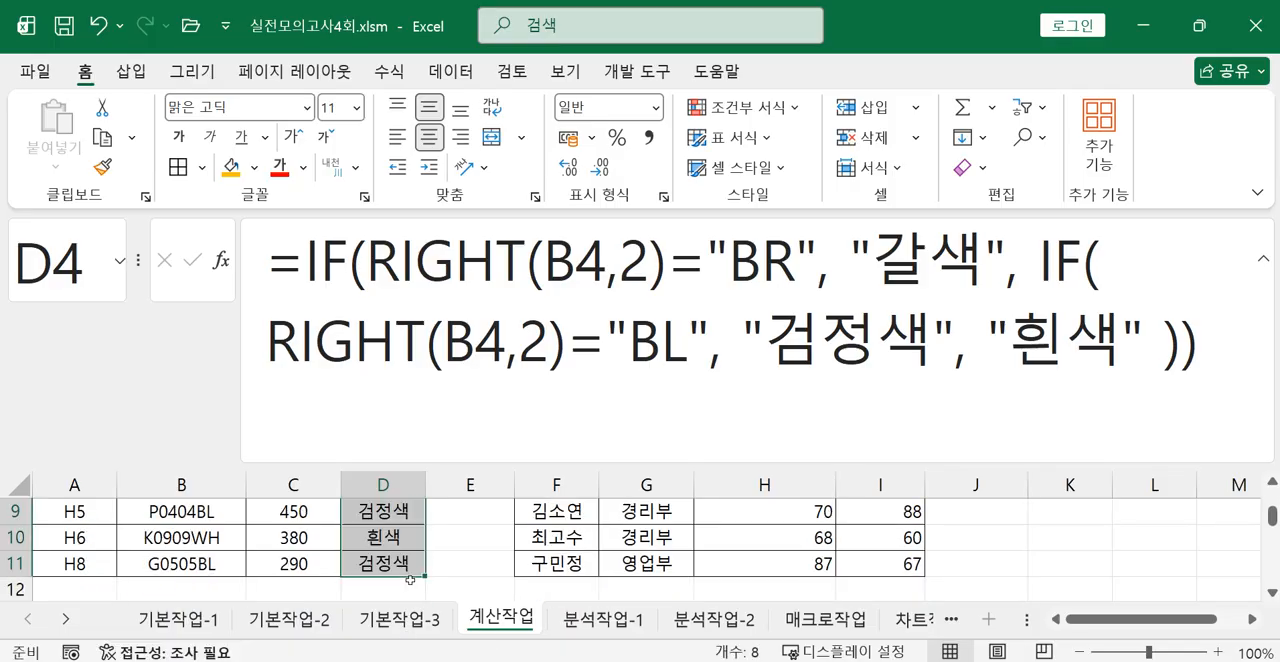
scroll(410, 580, up, 3)
Display the sheet's formulas and autofit column D to compare the three-IF formula in D1 with the two-IF formulas below.
click(392, 515)
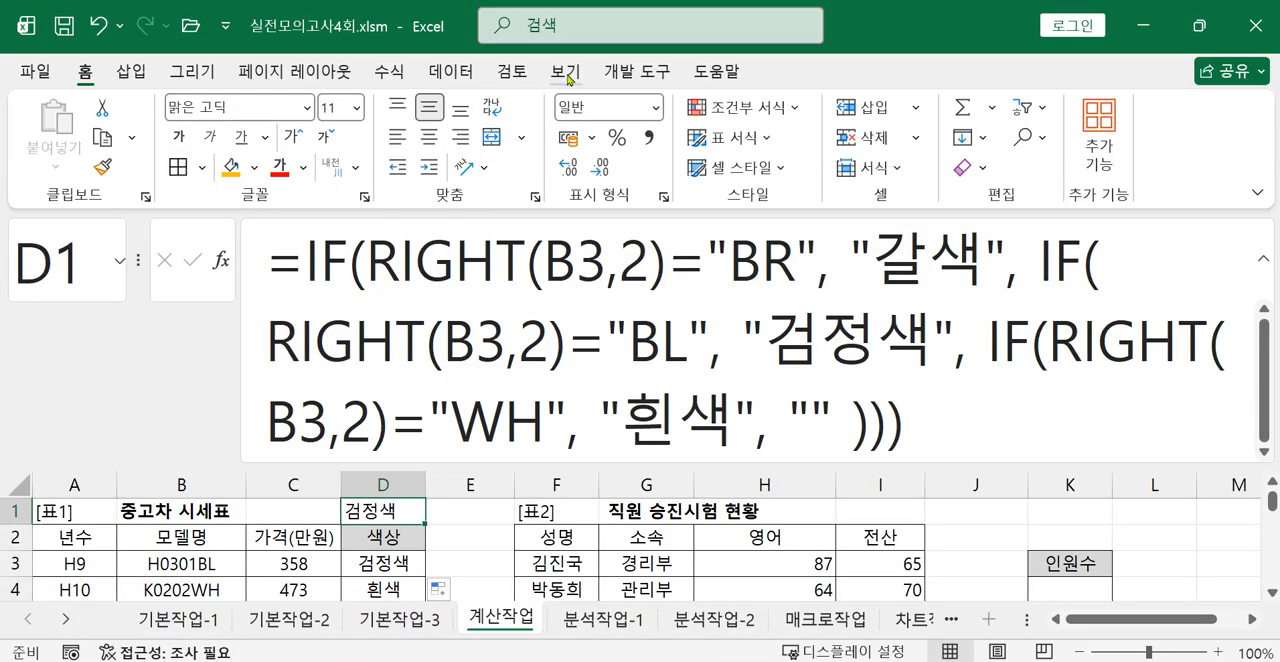
click(389, 72)
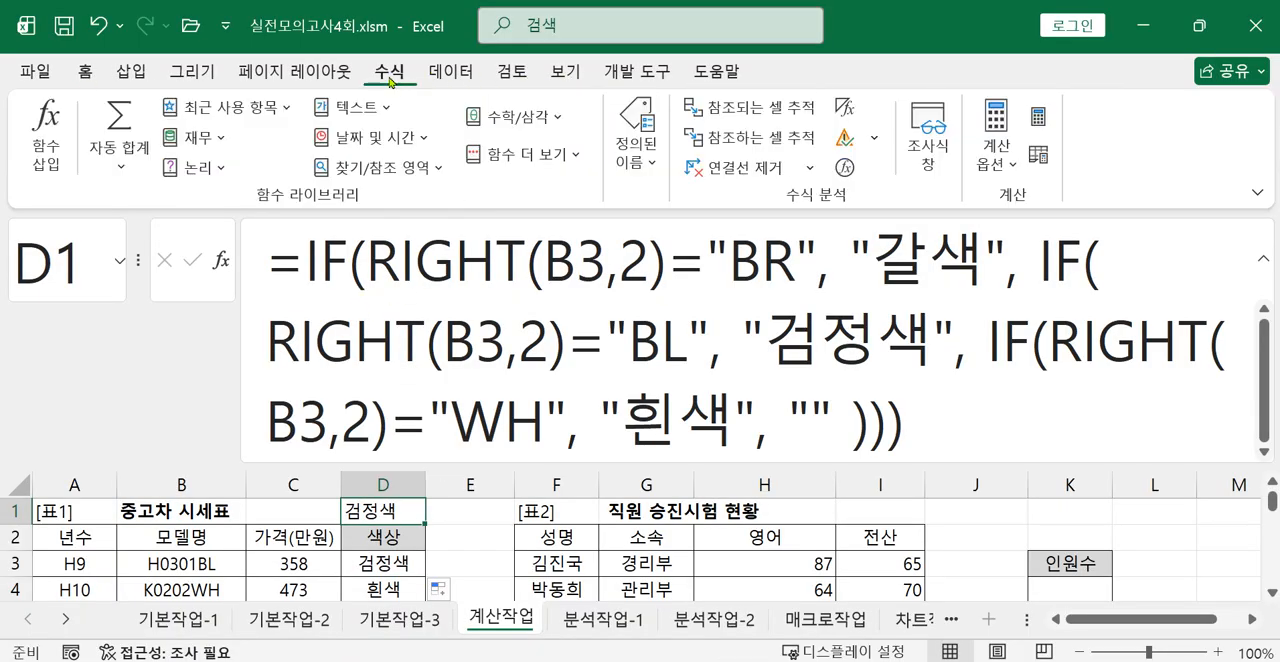
click(846, 108)
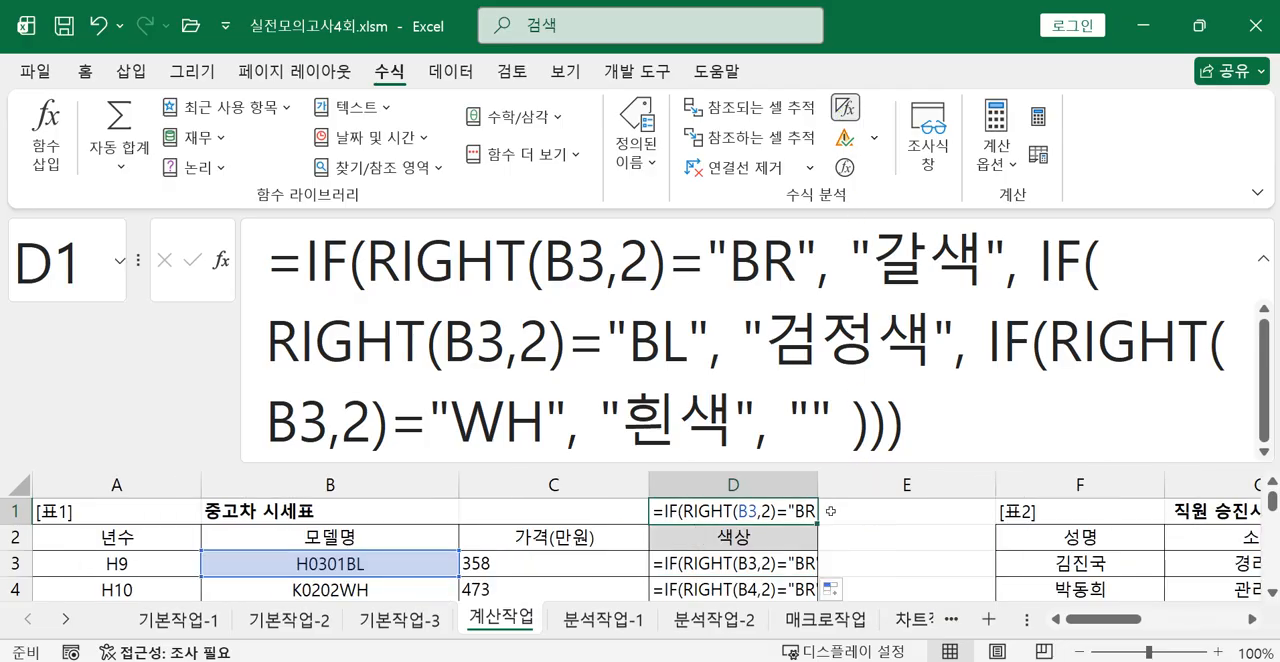
double_click(818, 480)
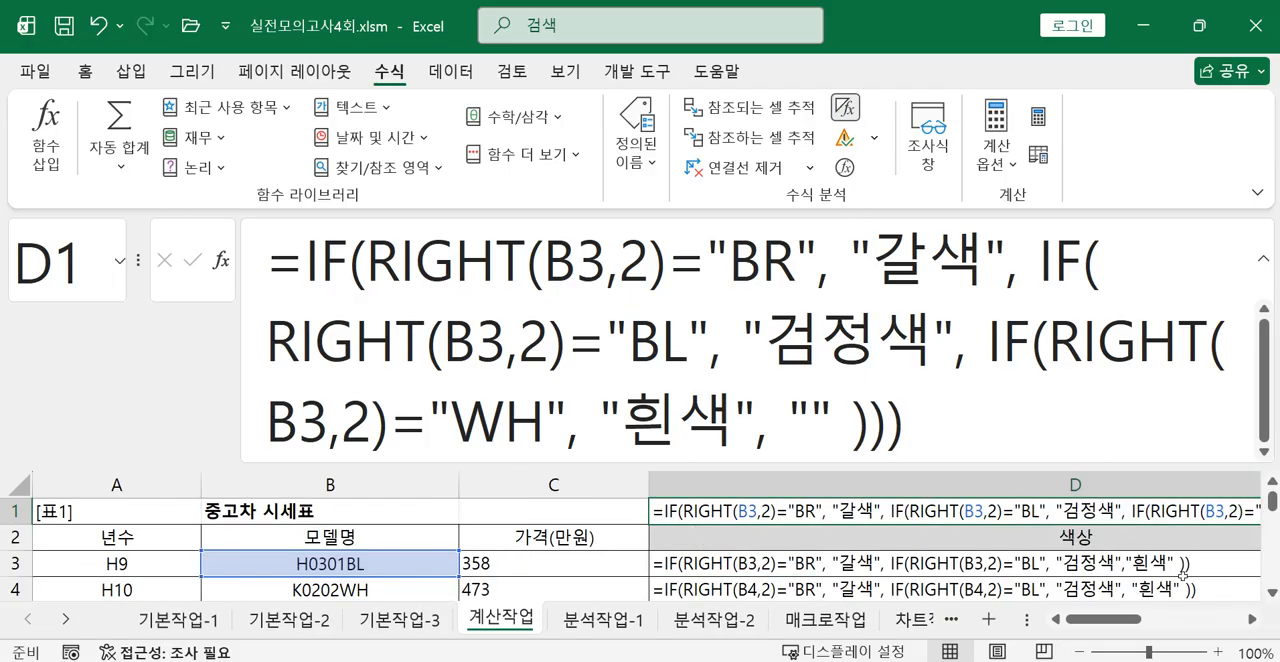
click(1251, 620)
click(1251, 620)
scroll(1096, 556, down, 1)
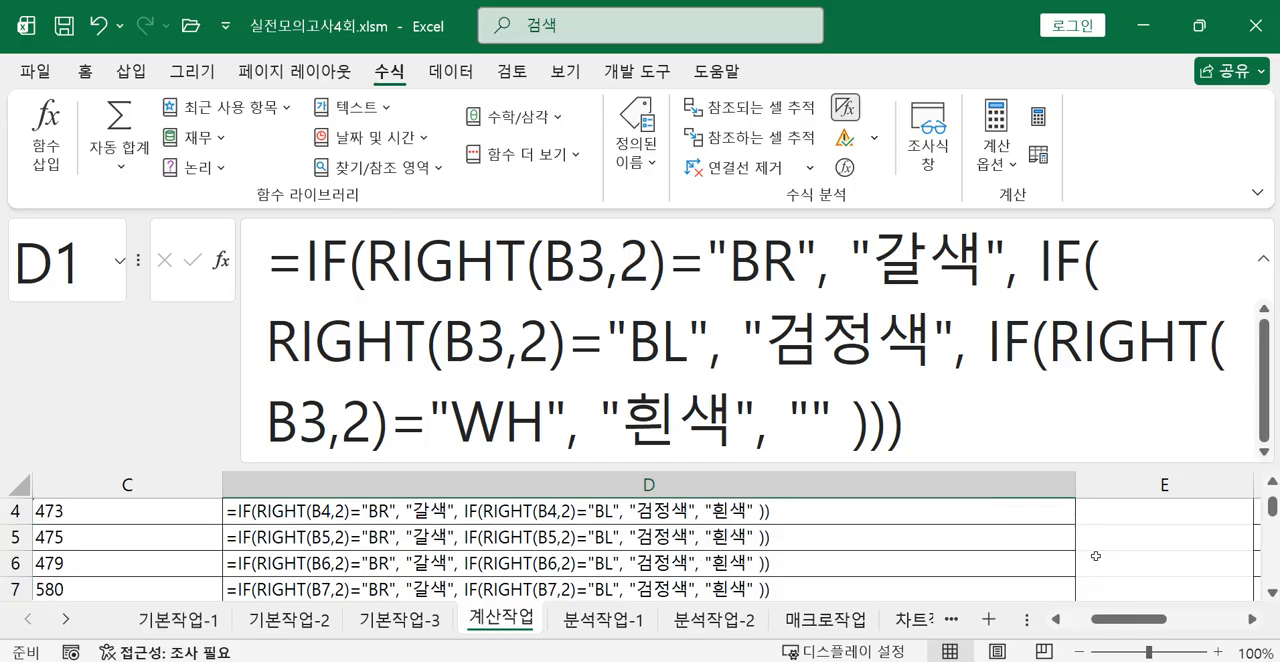
scroll(1077, 546, up, 1)
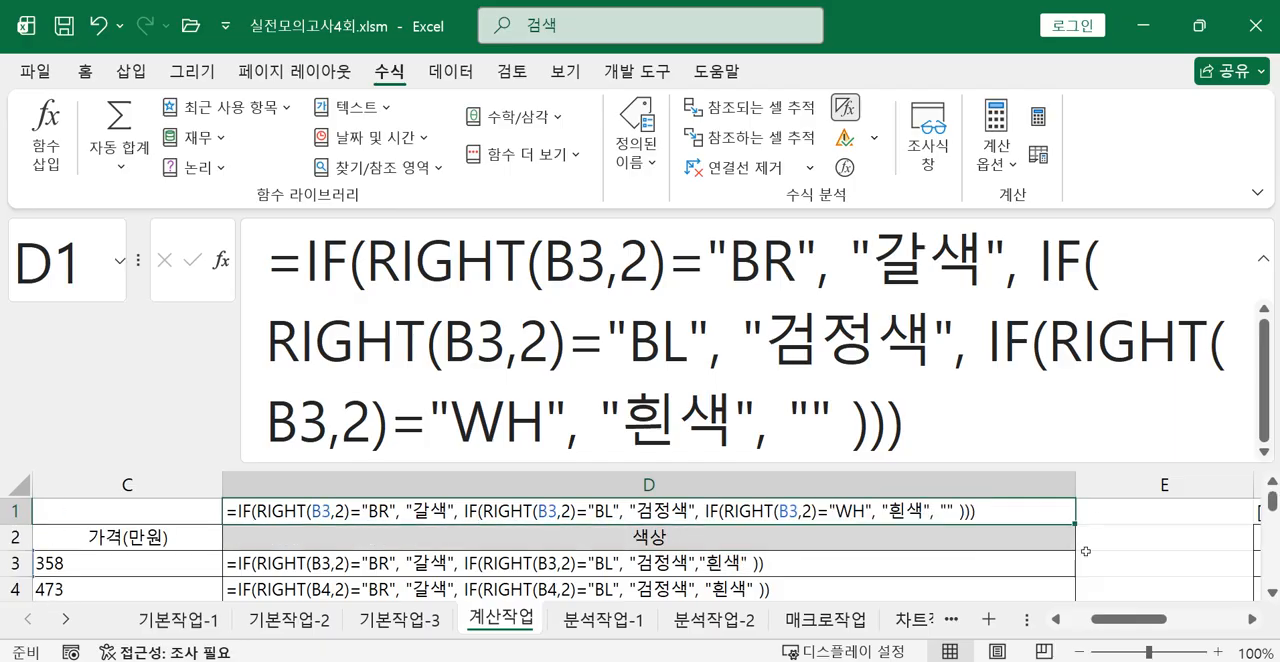
ctrl+scroll(1097, 514, up, 2)
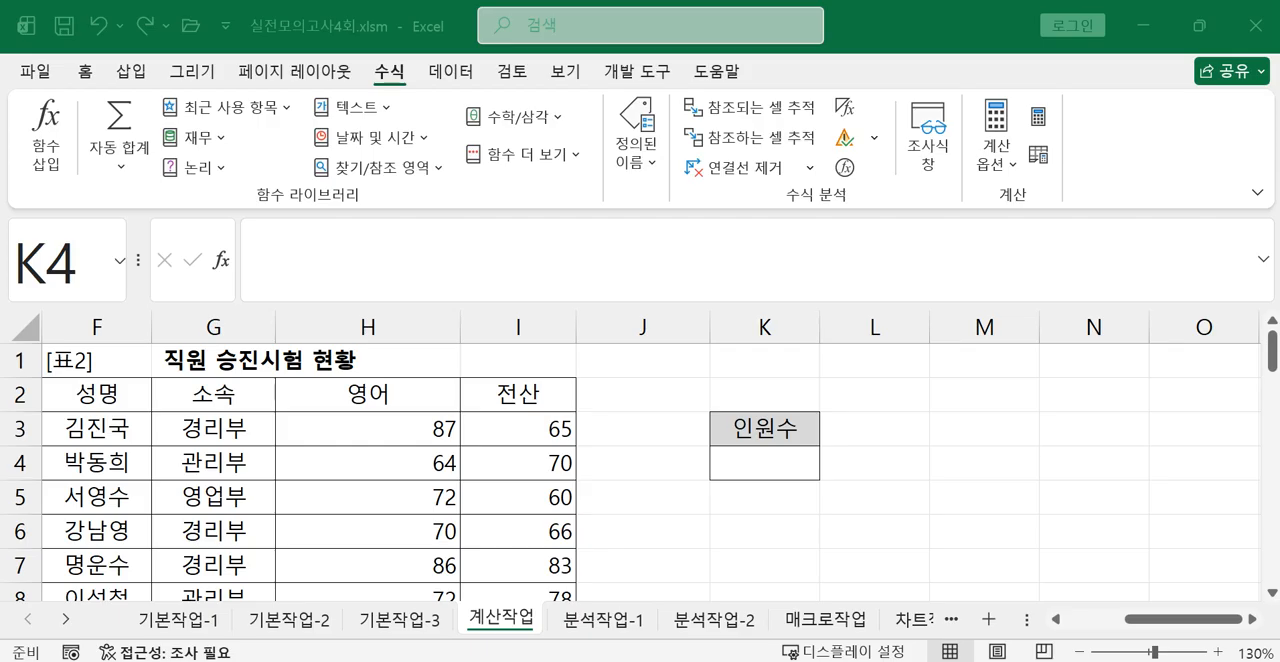
Read question 2 in the exam image, return to the workbook and start a COUNTIFS formula in K4.
key(alt+Tab)
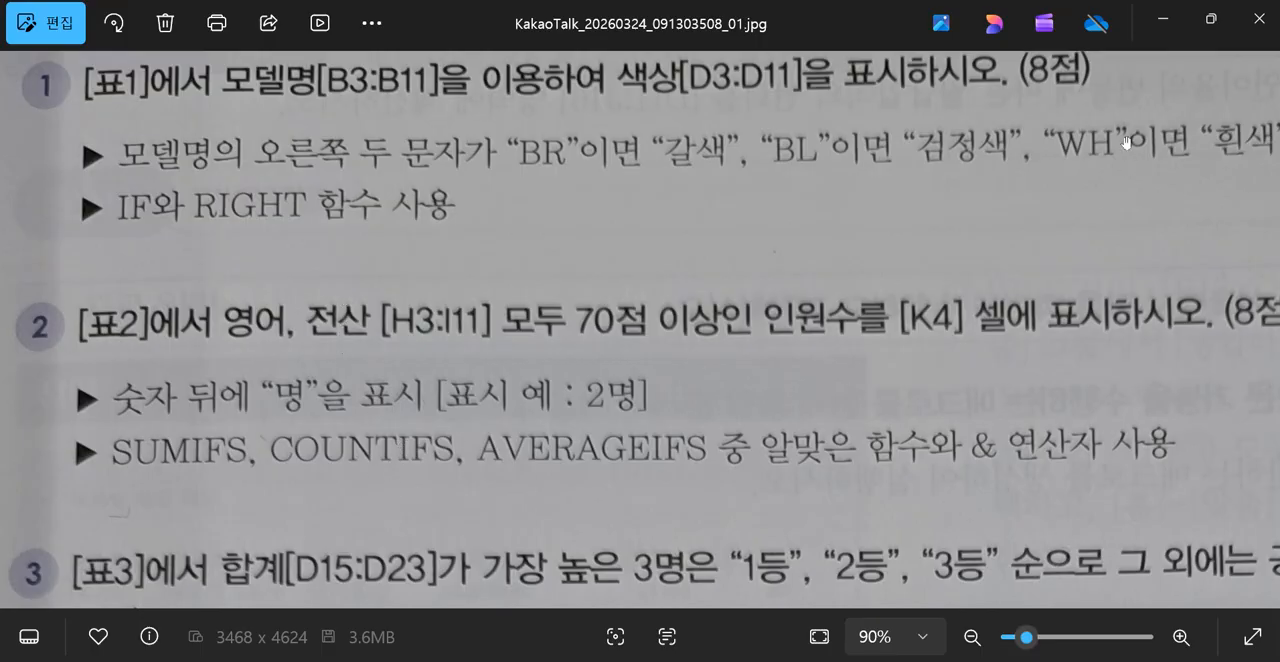
click(1176, 21)
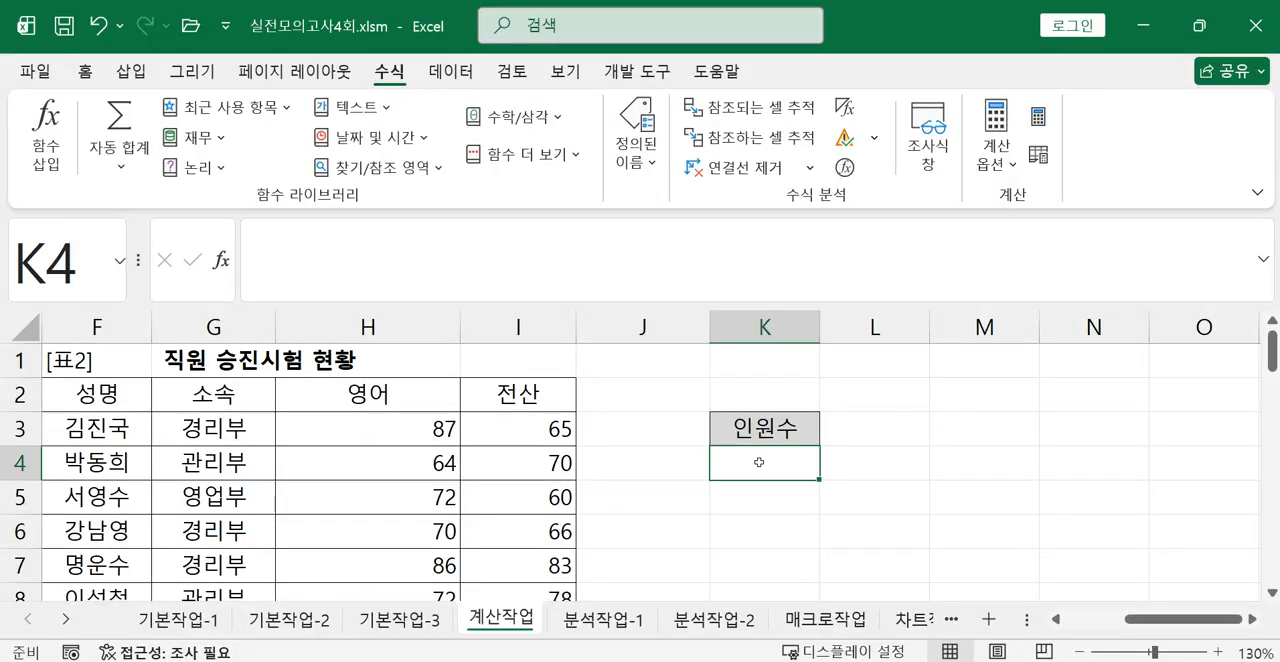
text(=채)
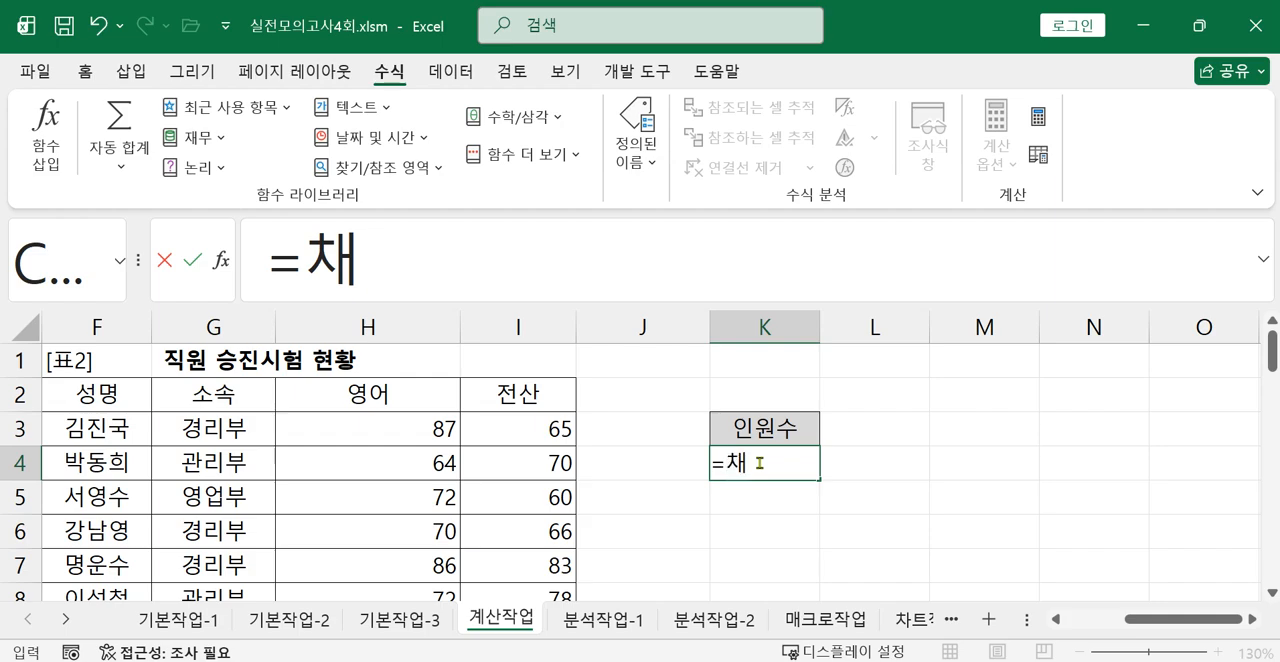
key(BackSpace)
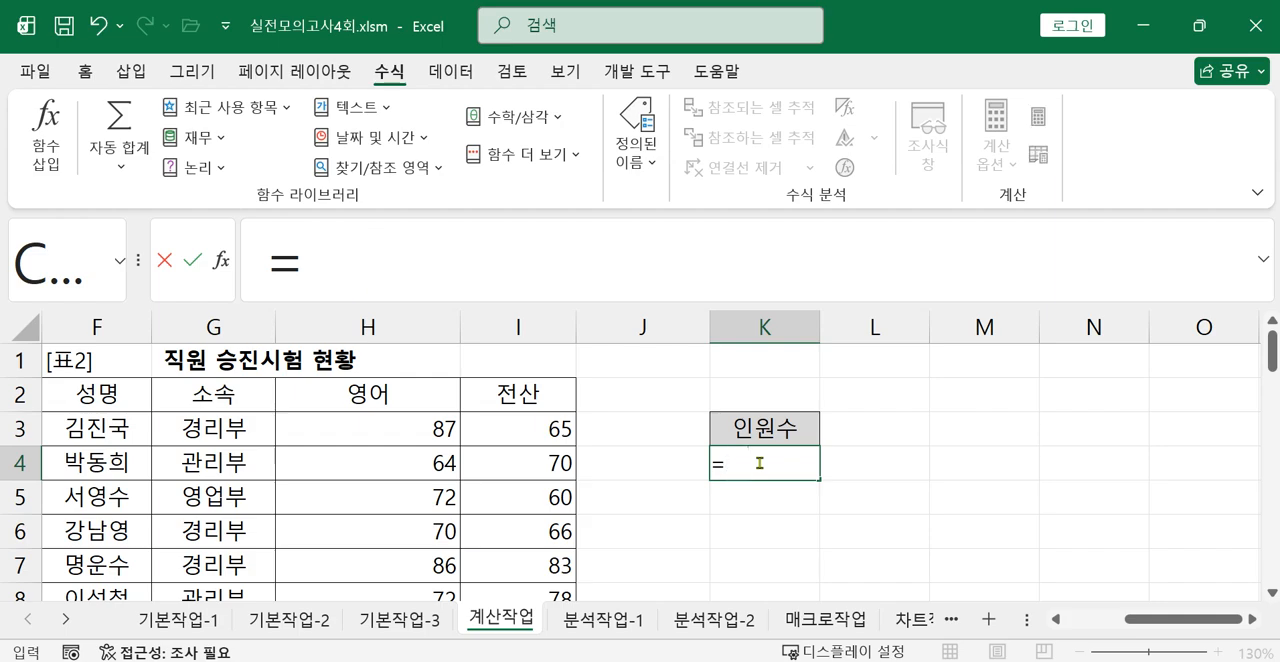
text(COU)
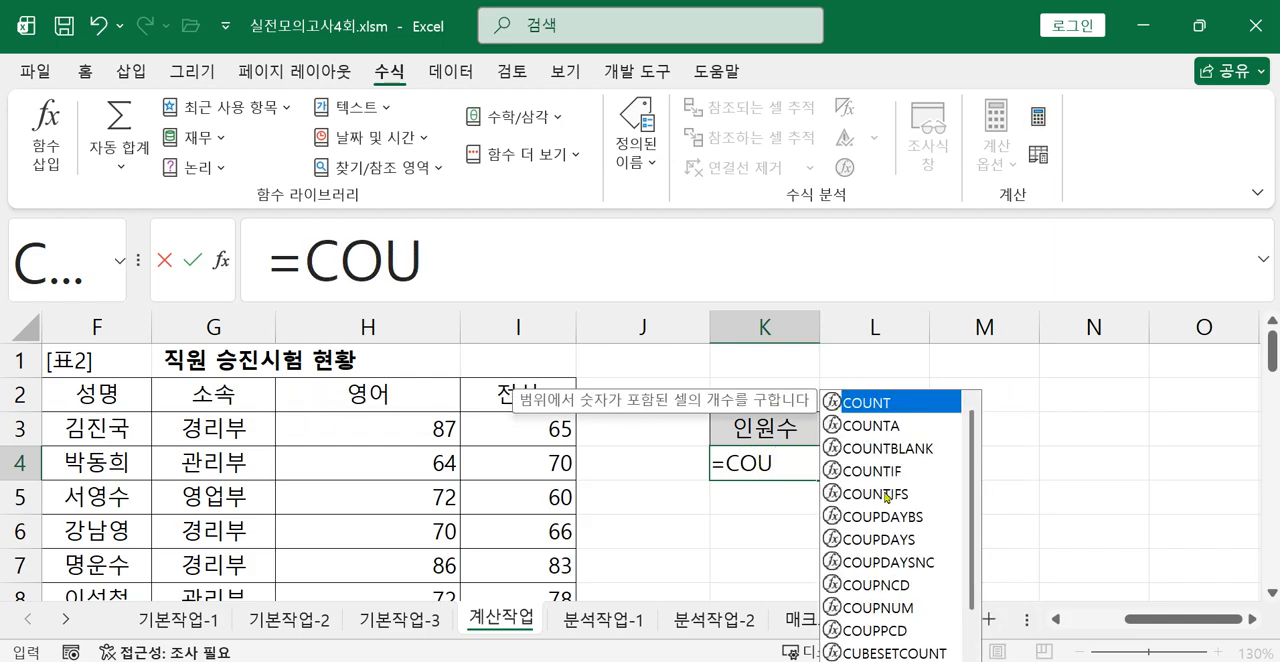
double_click(885, 494)
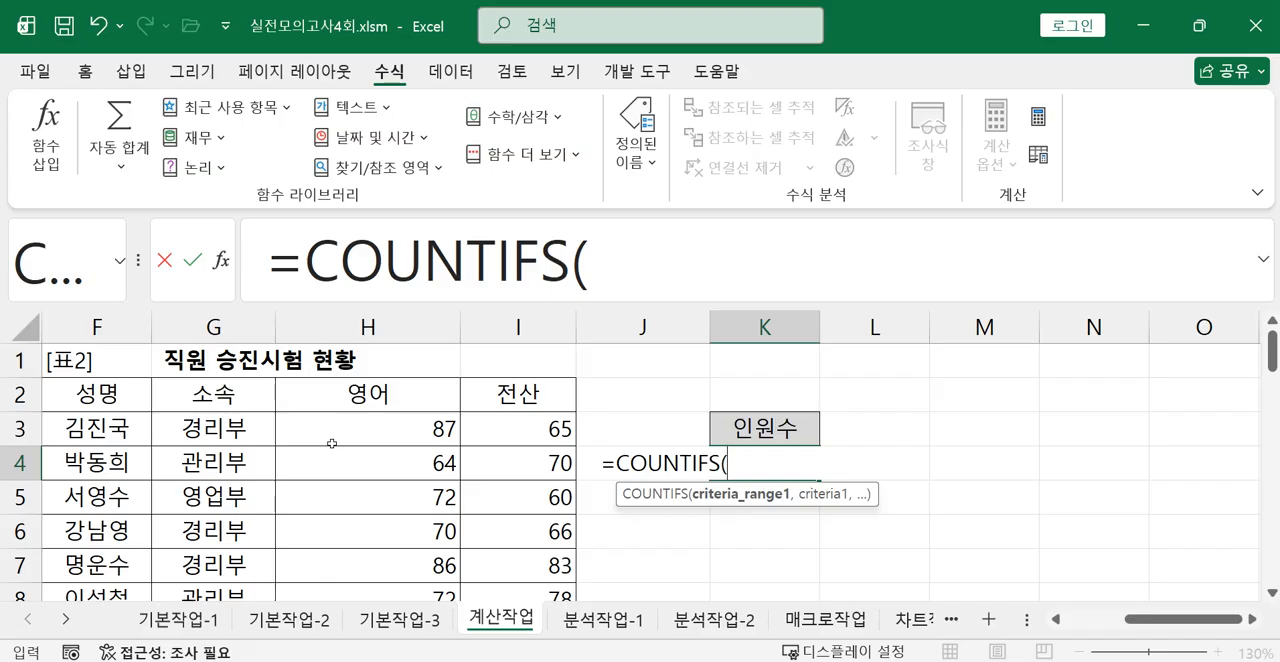
Set the COUNTIFS criteria_range1 to the English scores H3:H11, followed by a comma.
drag(332, 443, 347, 596)
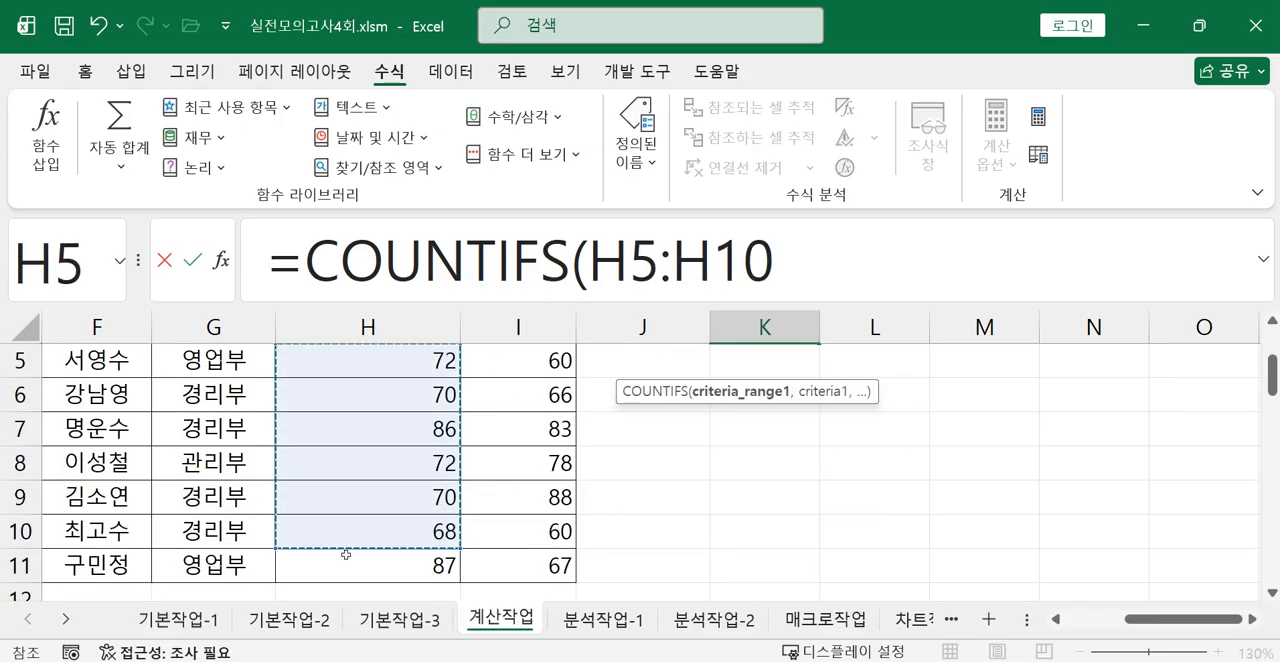
scroll(364, 528, up, 2)
click(350, 432)
drag(350, 432, 343, 534)
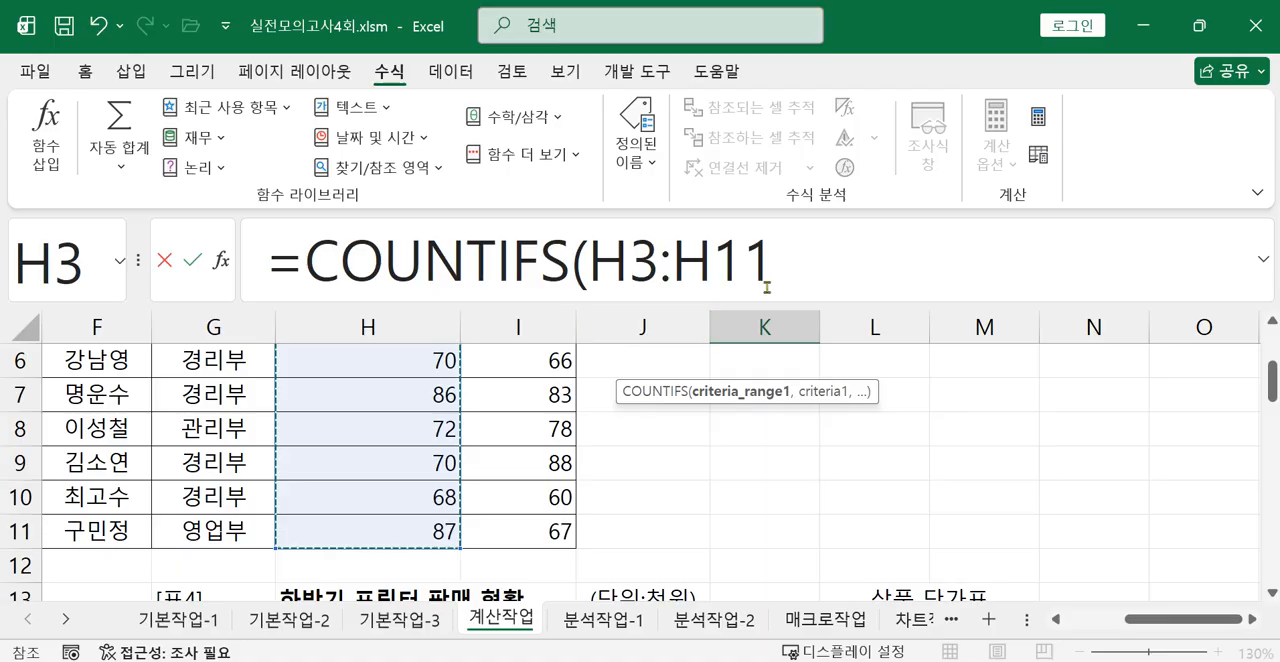
click(794, 262)
text(,)
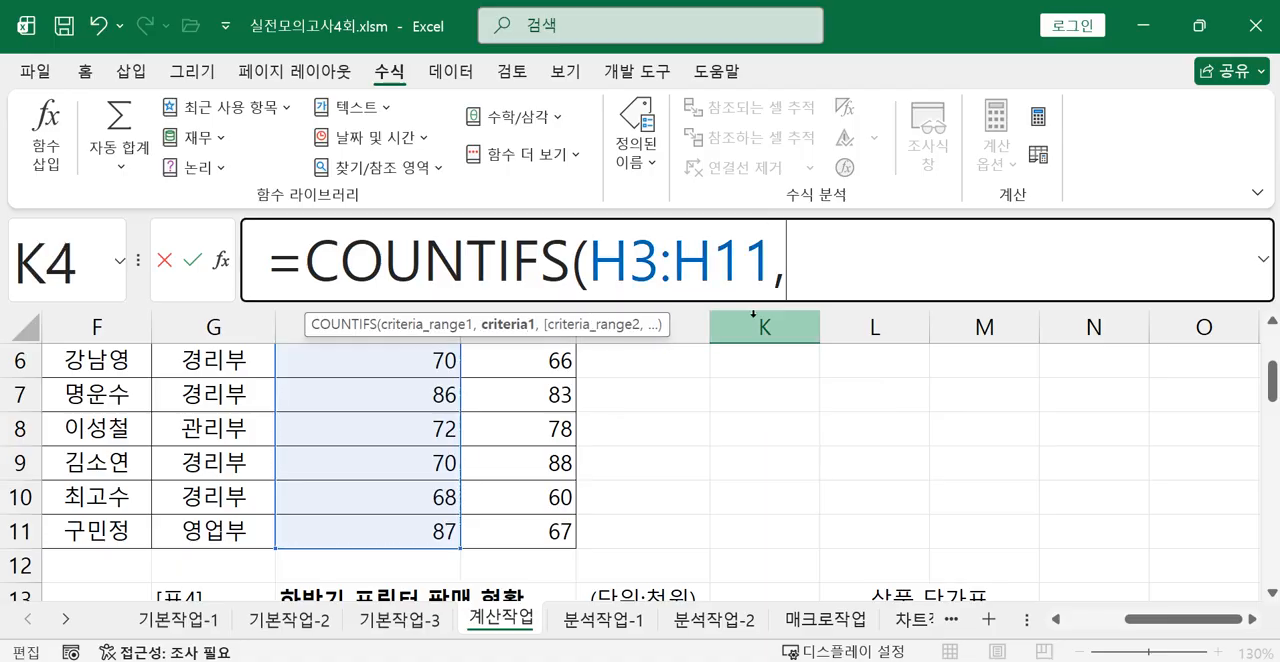
text(">=)
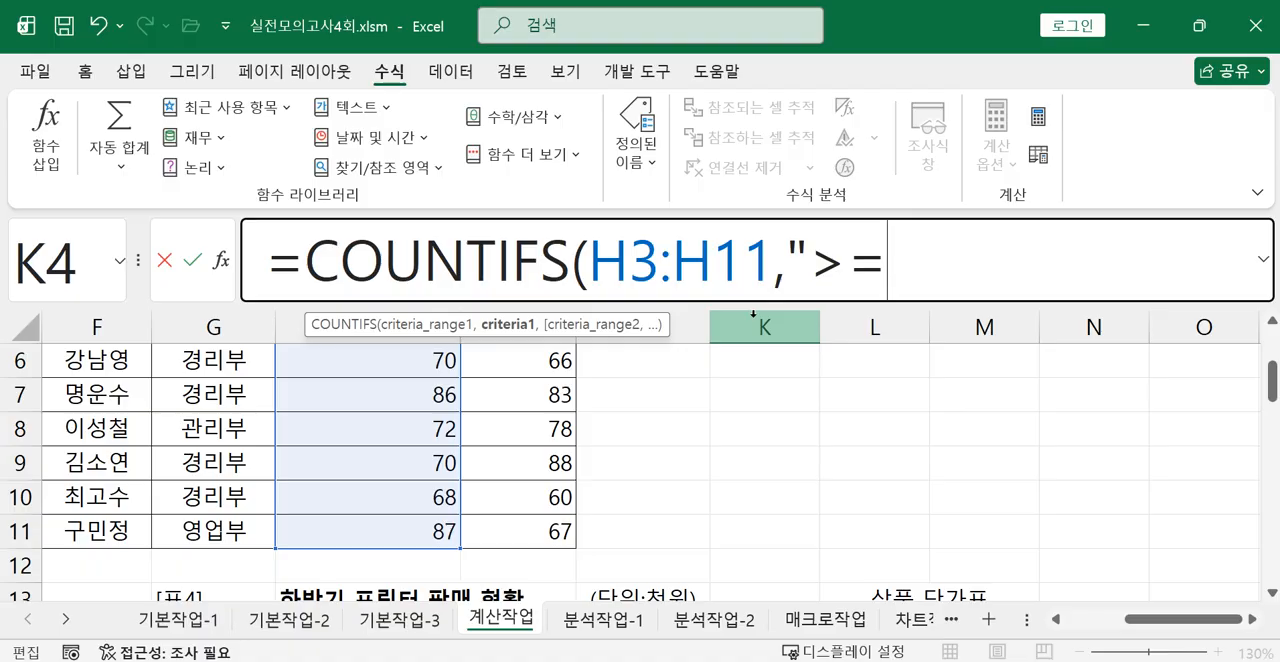
text(70",)
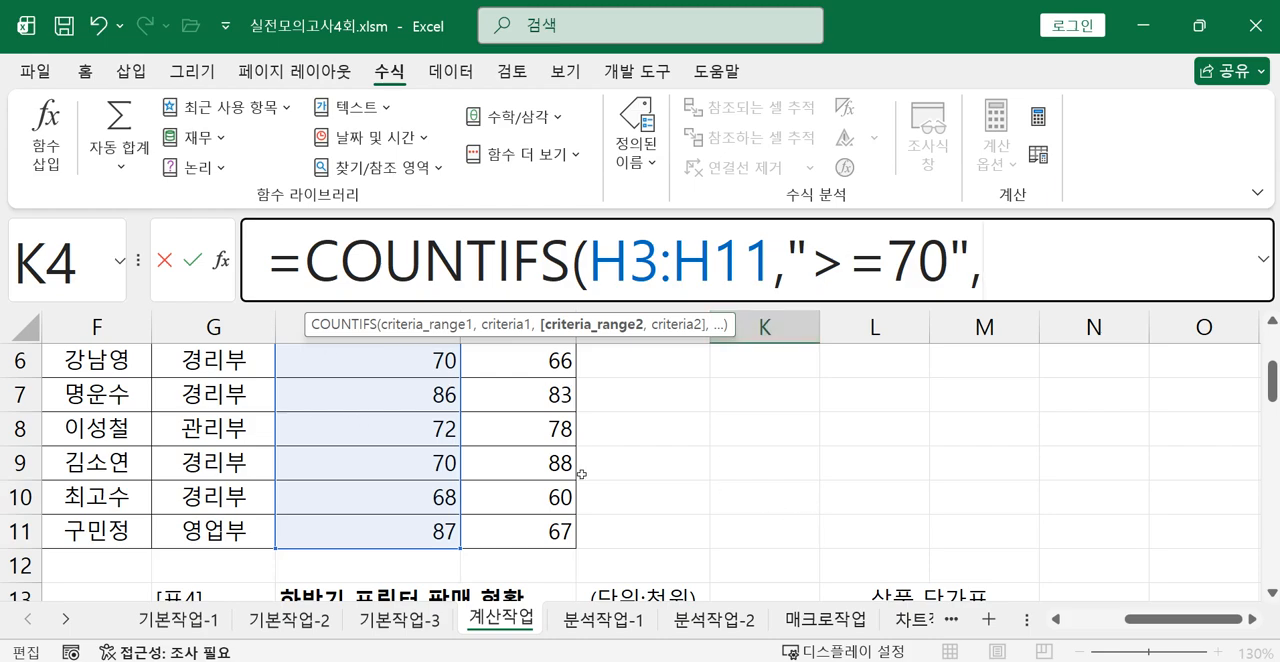
Set the COUNTIFS criteria_range2 to the 전산 scores I3:I11, followed by a comma.
scroll(594, 500, up, 2)
drag(508, 428, 520, 530)
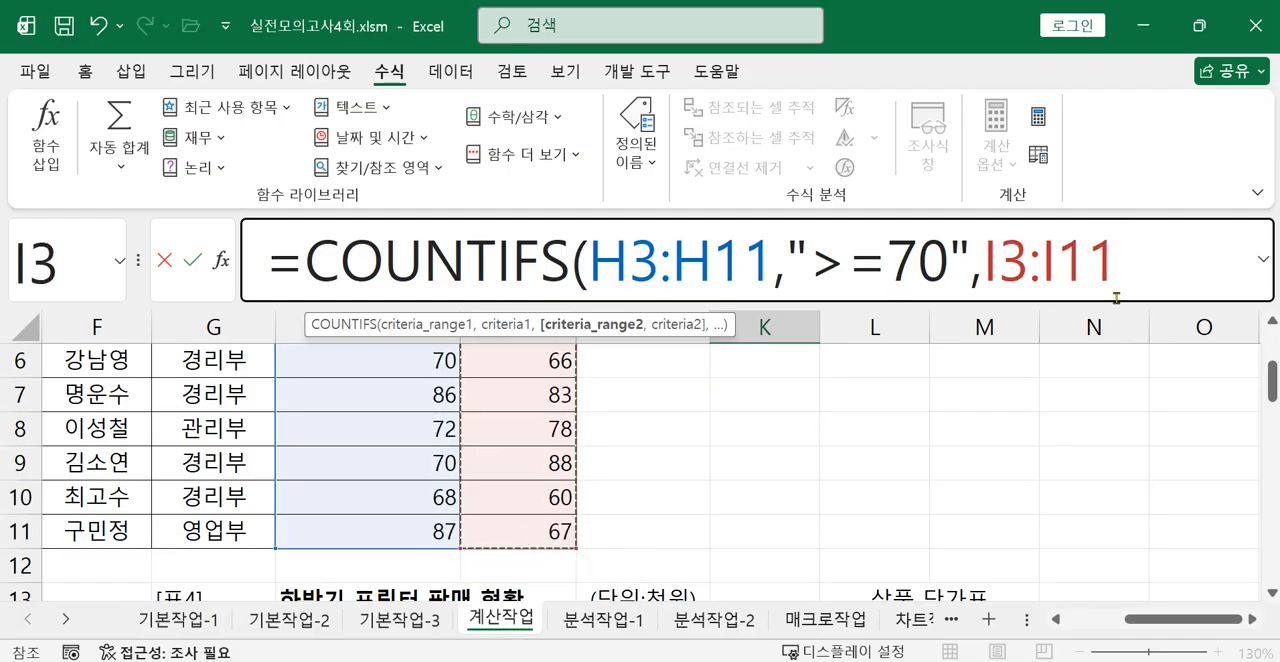
text(,)
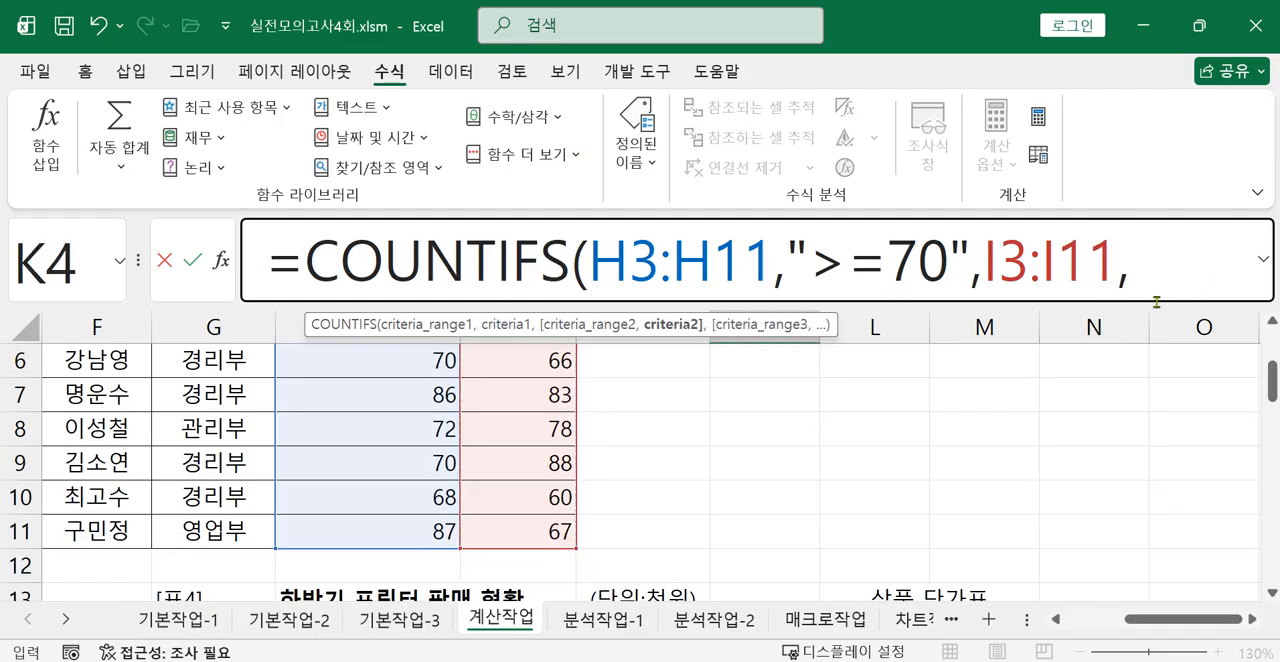
text(">=)
text(70)
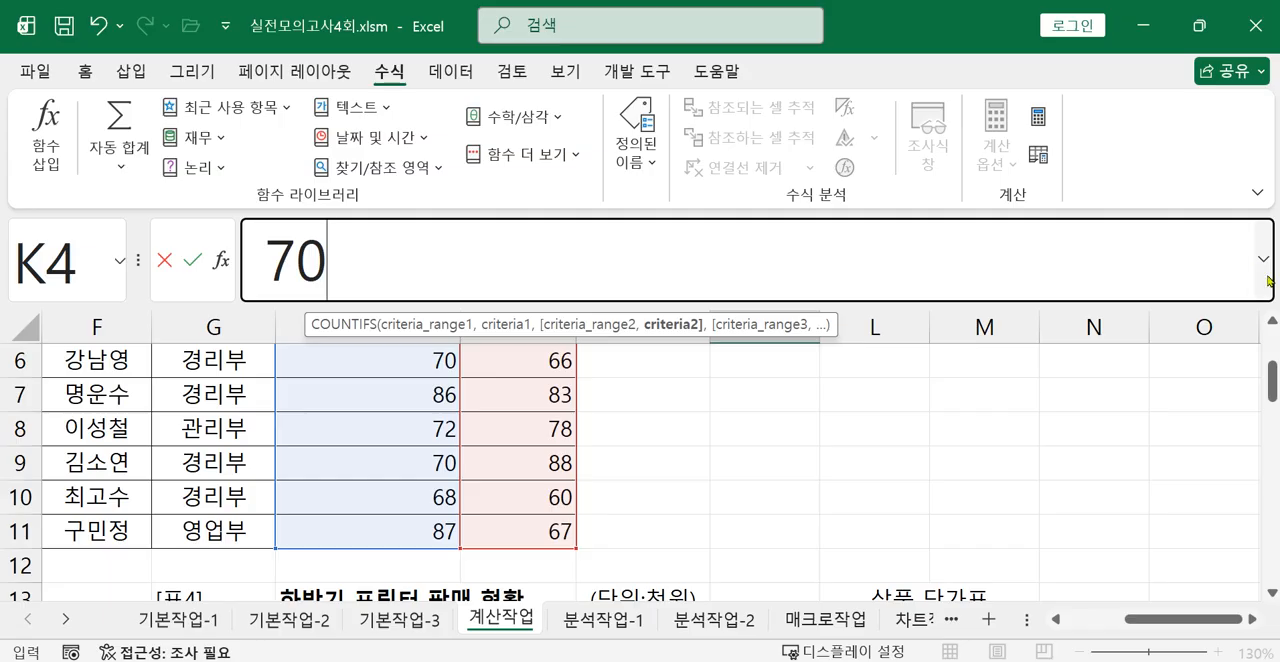
Enter ">=70" as criteria2 of the COUNTIFS formula, close the parenthesis and commit it in K4.
click(1265, 272)
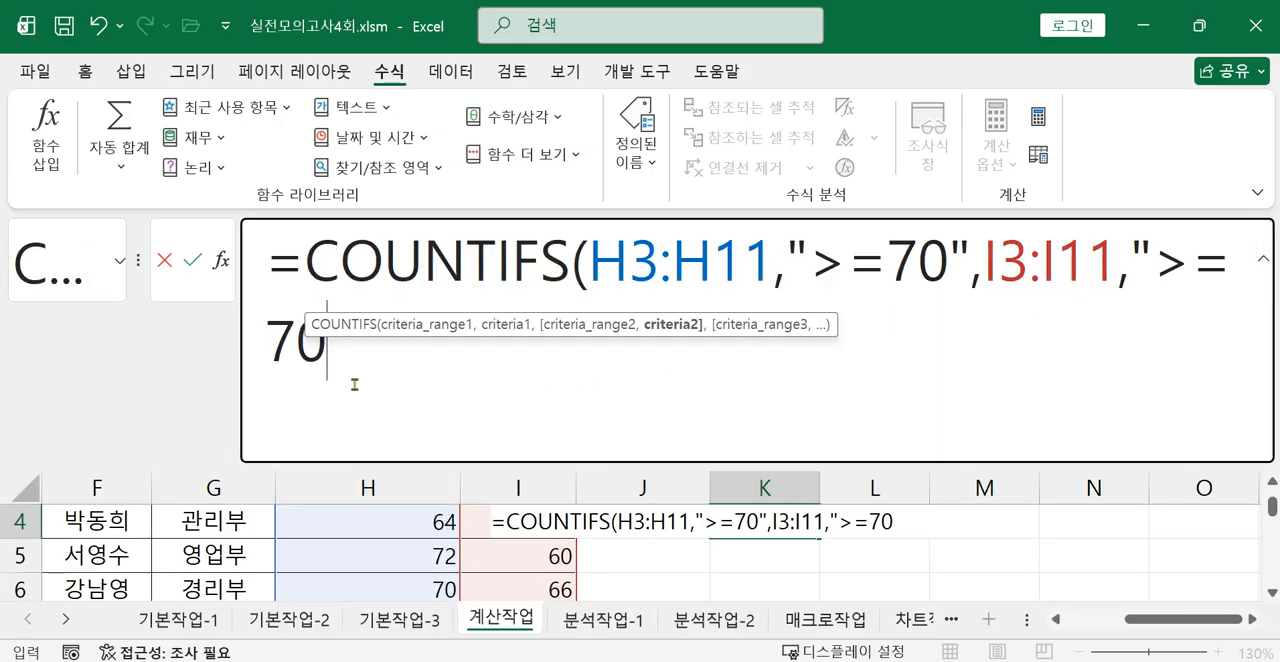
text(")
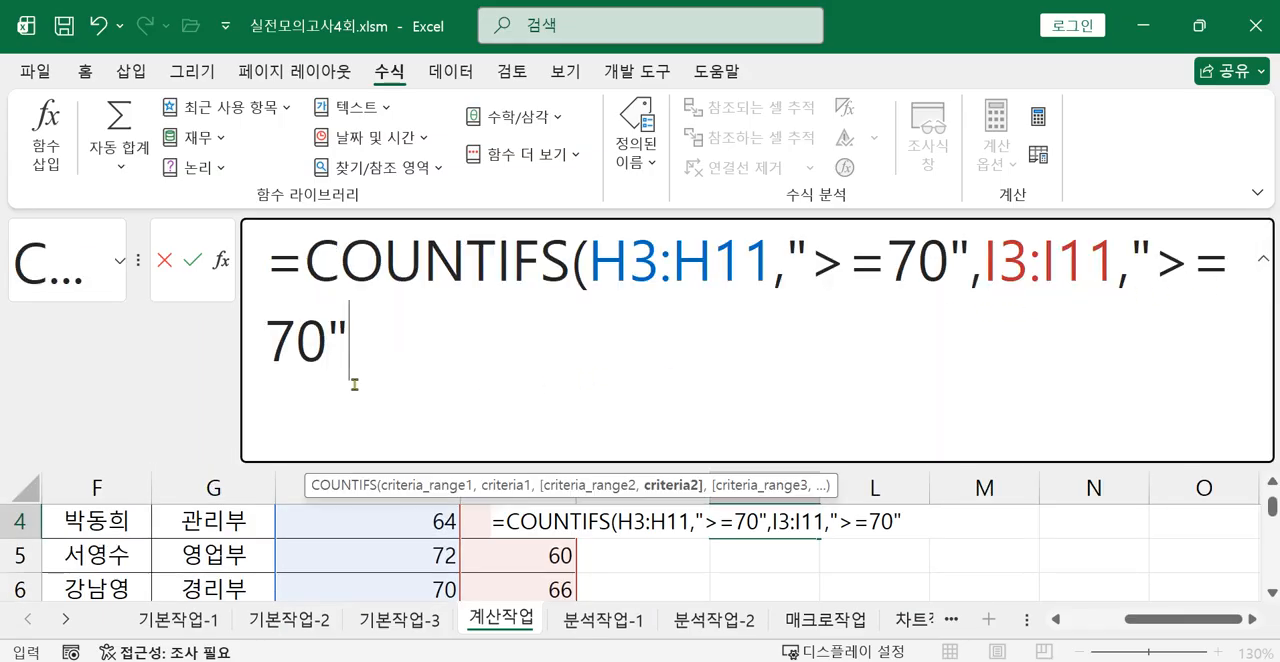
text())
key(Return)
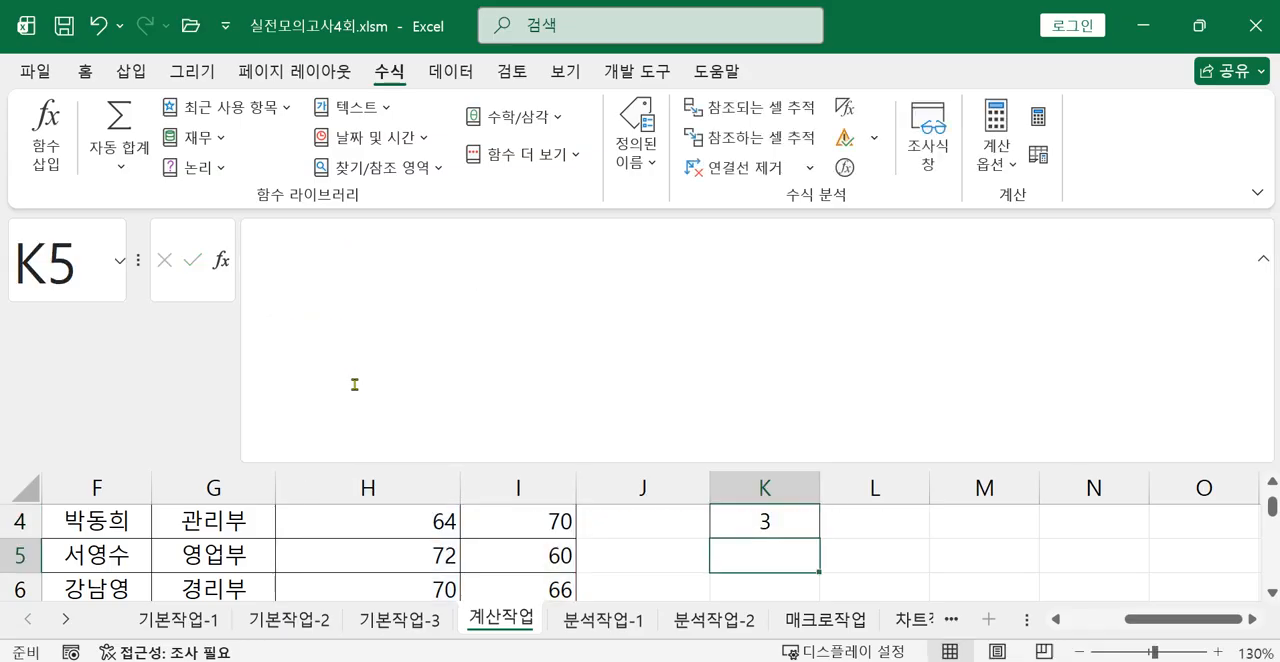
Check question 2's display requirement in the exam image and append &"명" to the COUNTIFS formula in K4.
click(719, 521)
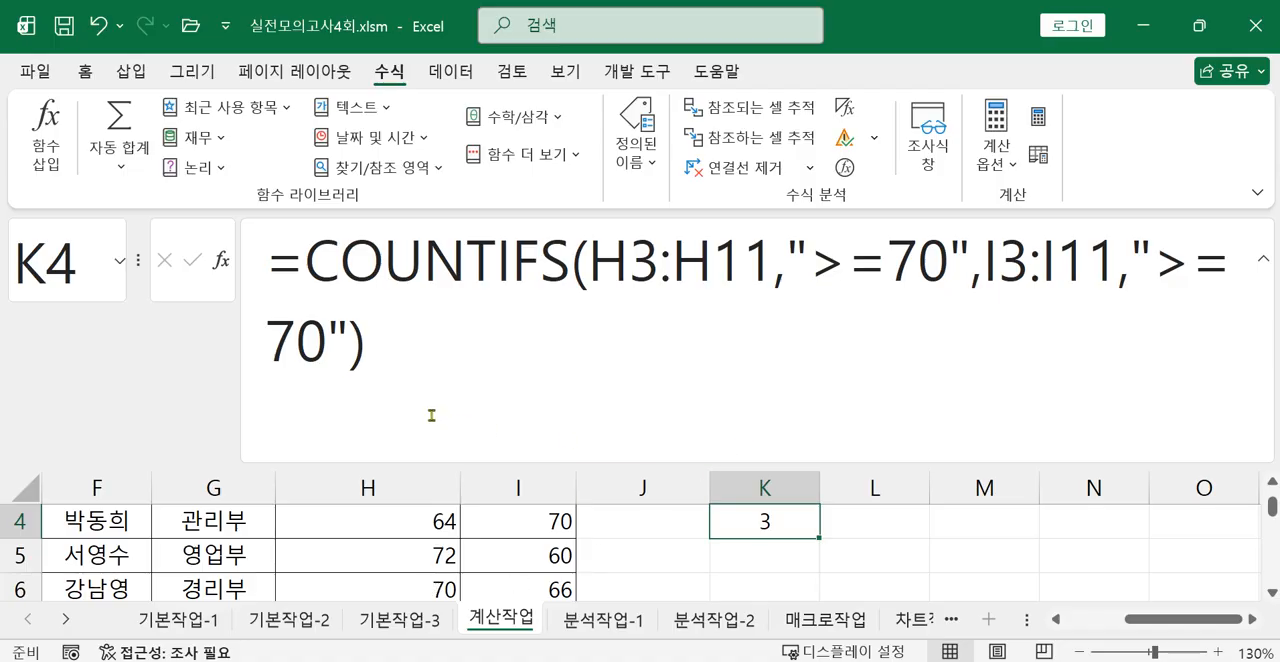
click(399, 361)
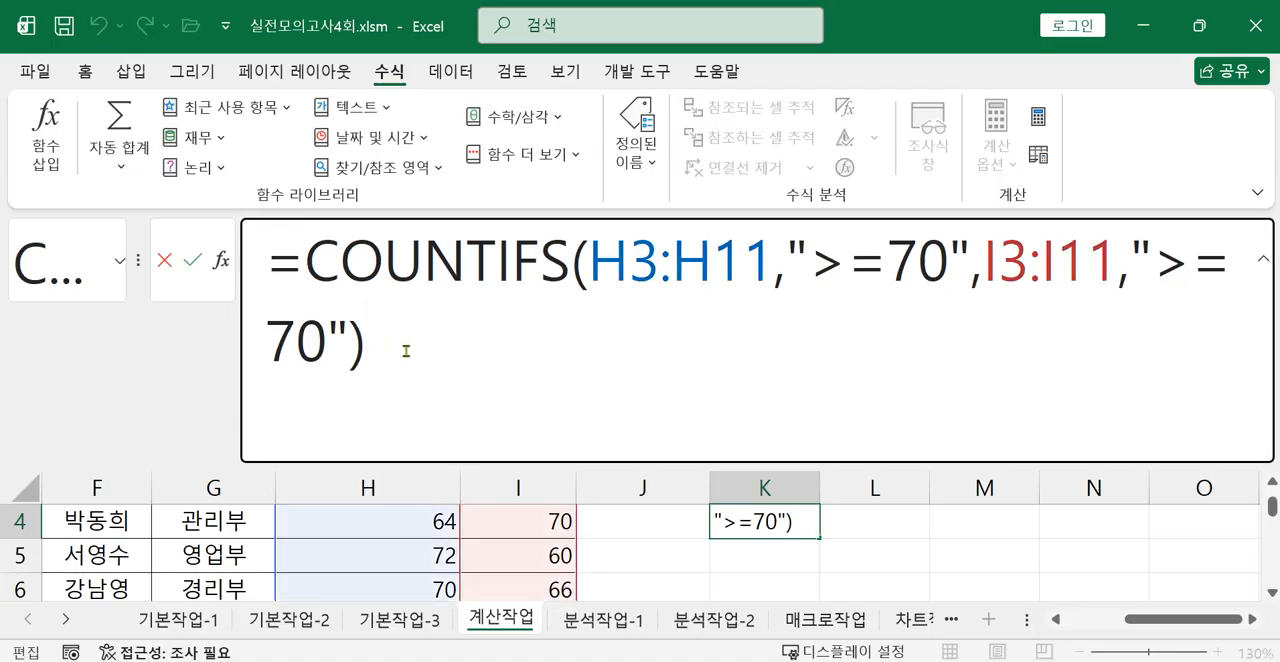
click(985, 661)
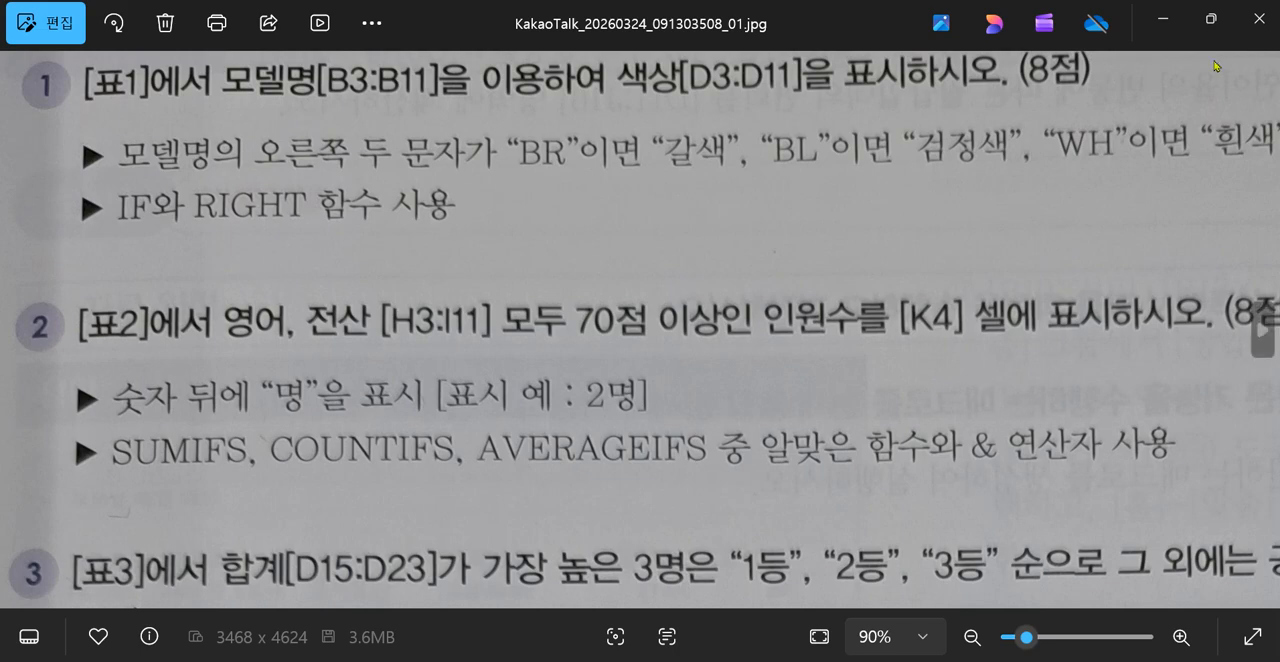
click(1163, 18)
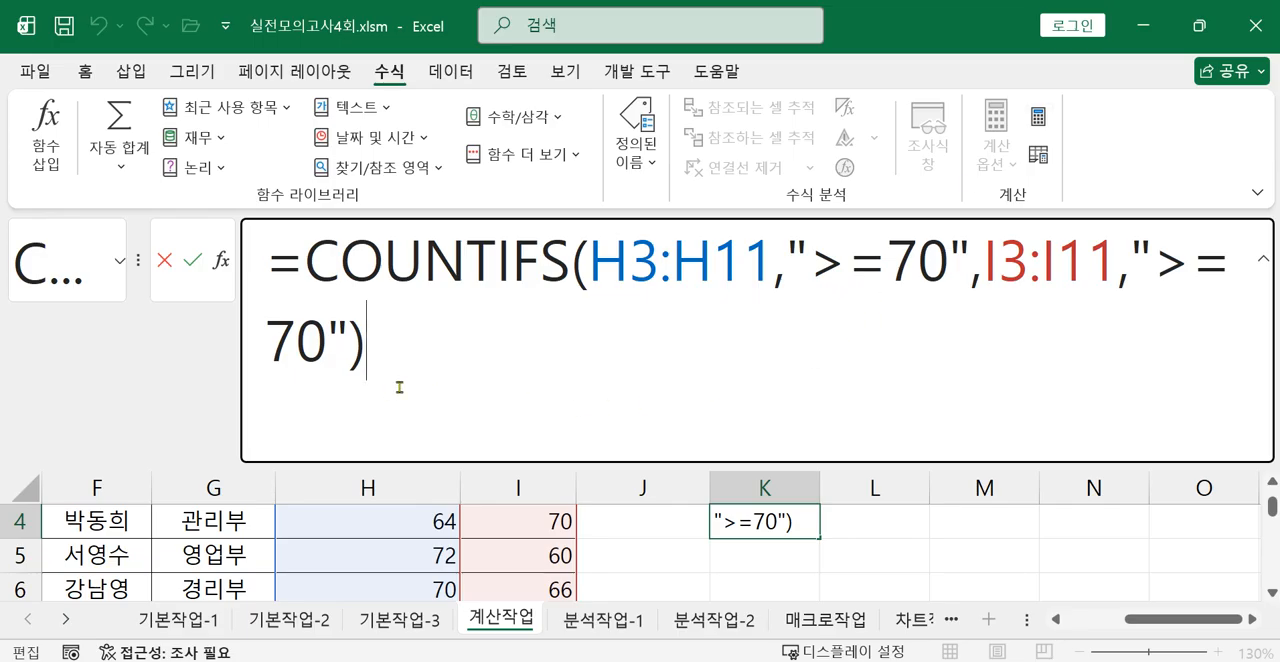
text(&)
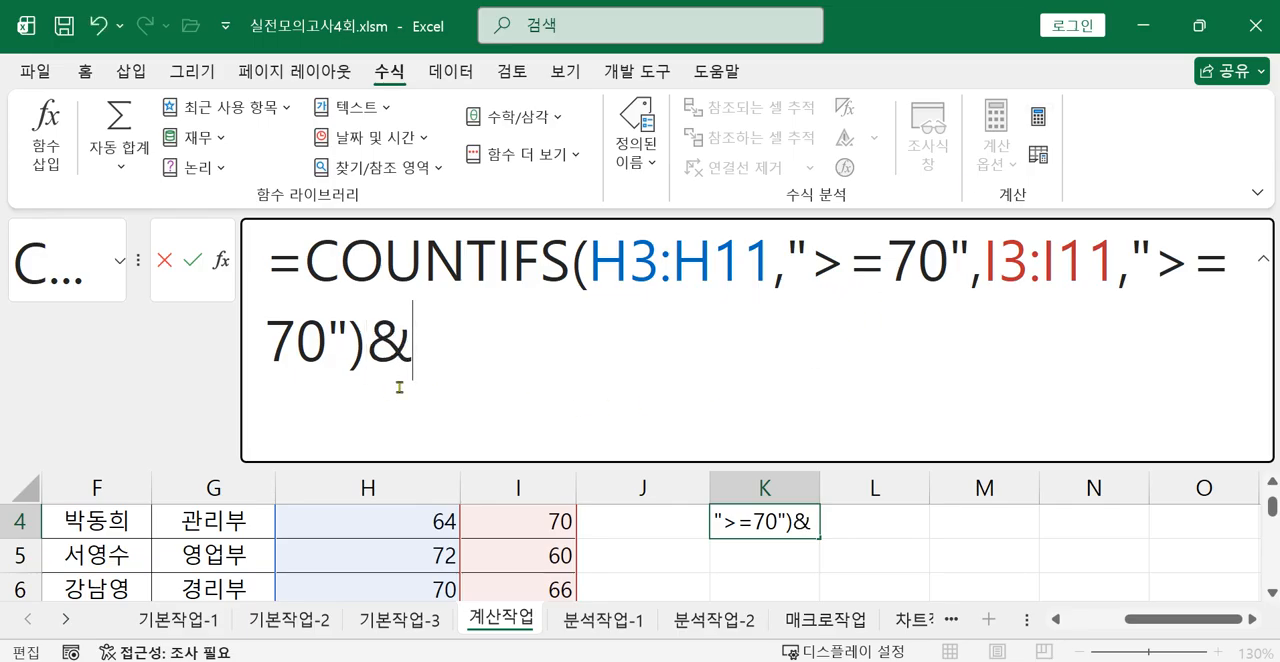
text(")
text(AU)
key(BackSpace)
key(BackSpace)
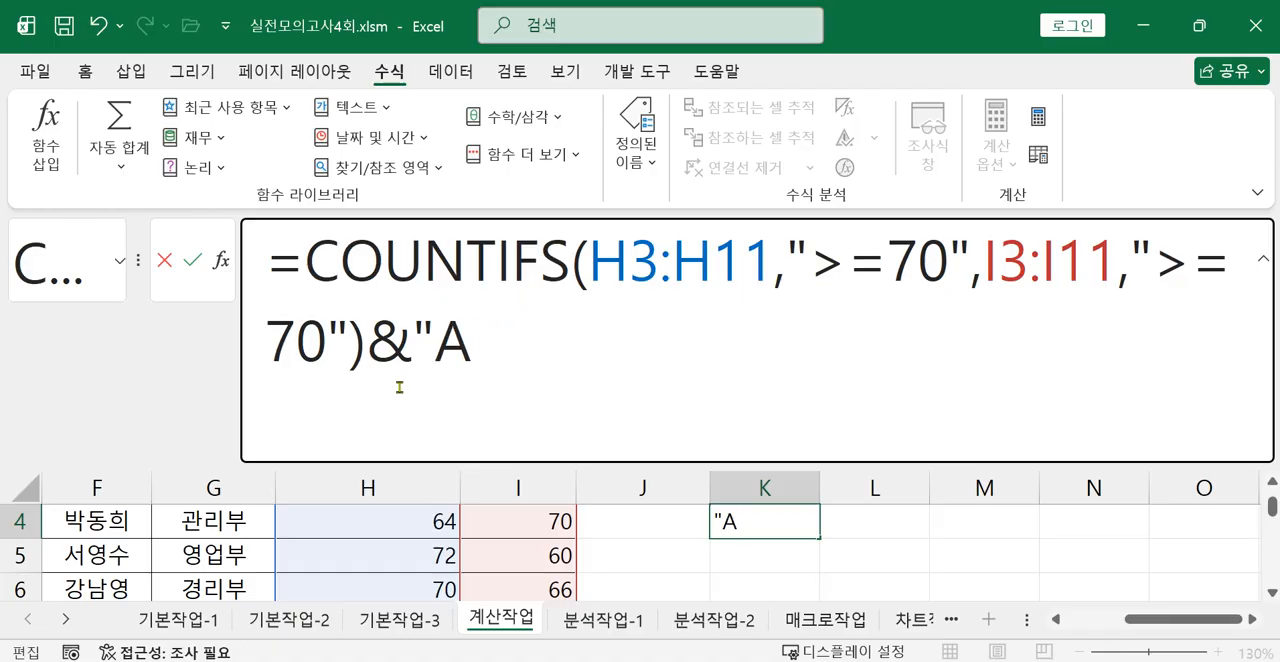
text(명)
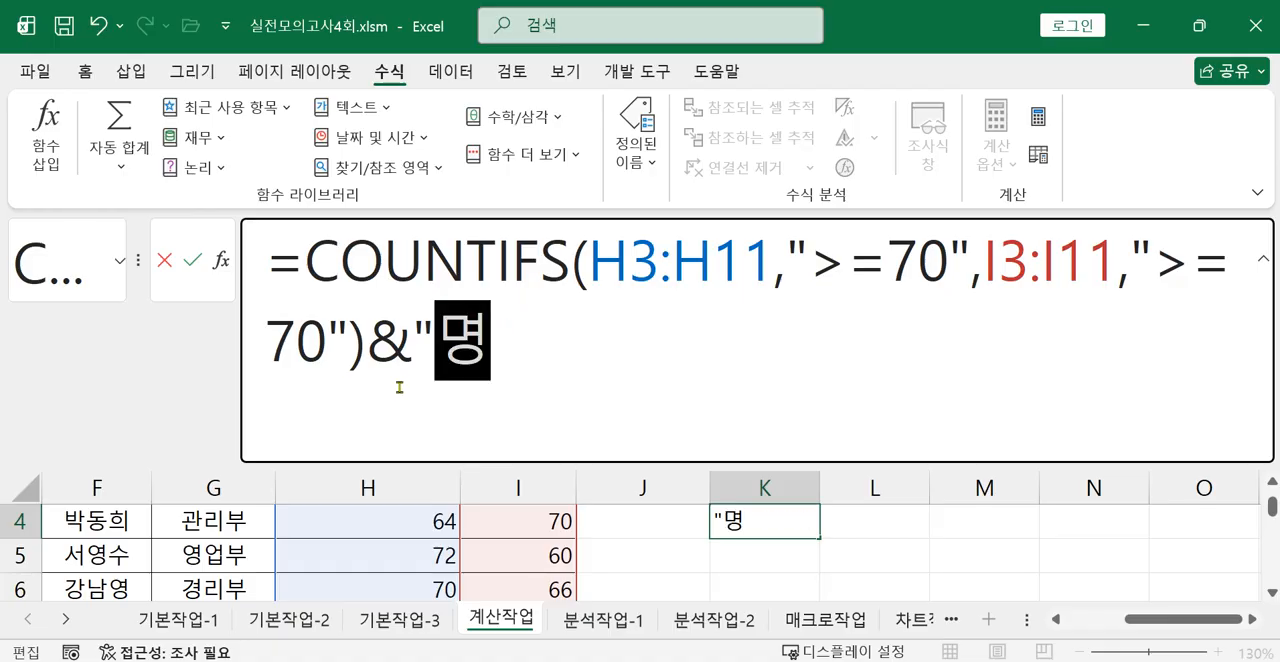
text(")
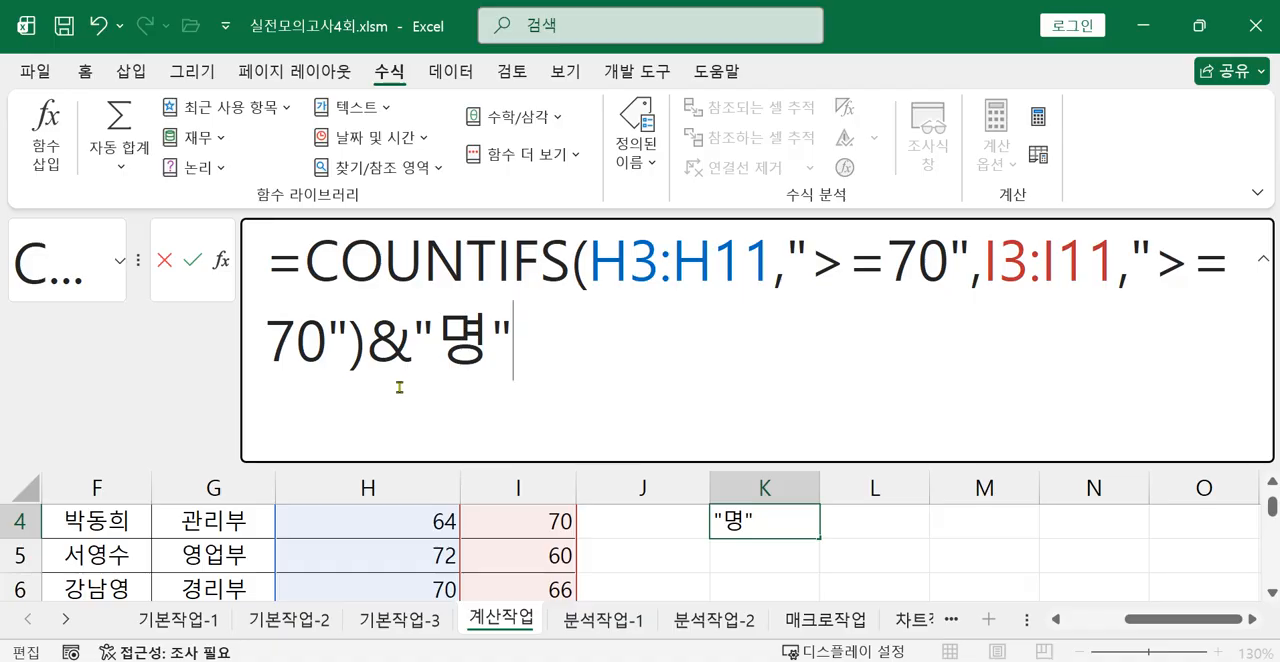
key(Return)
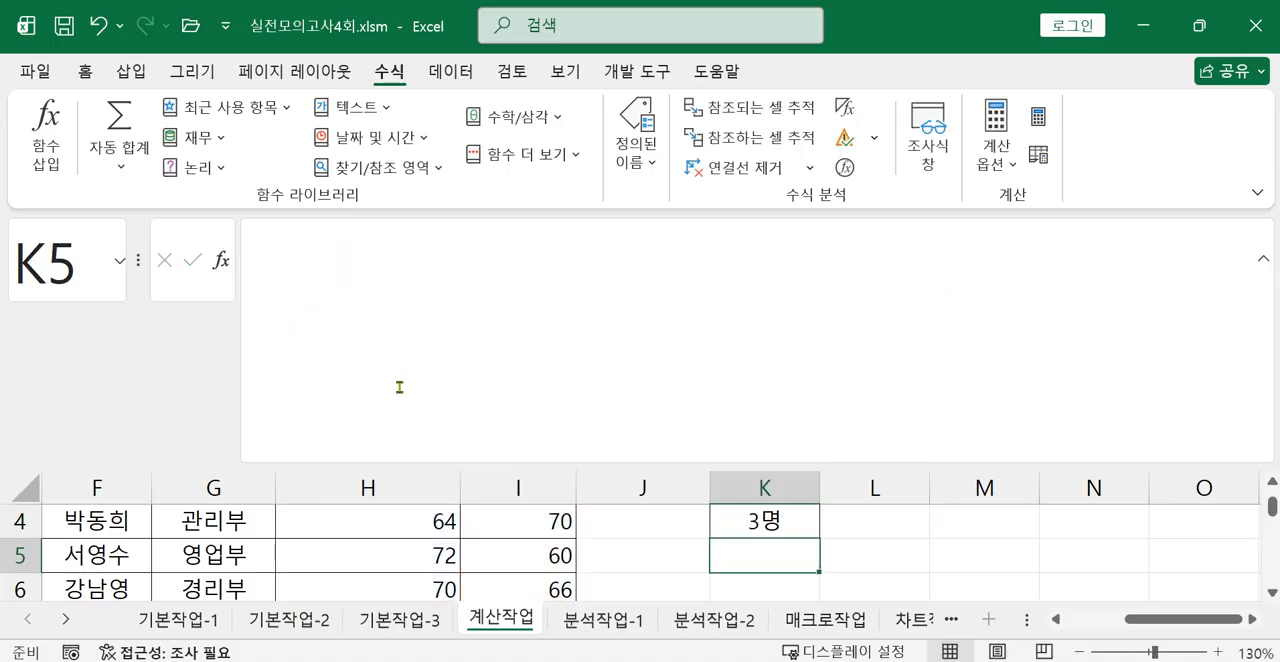
click(752, 523)
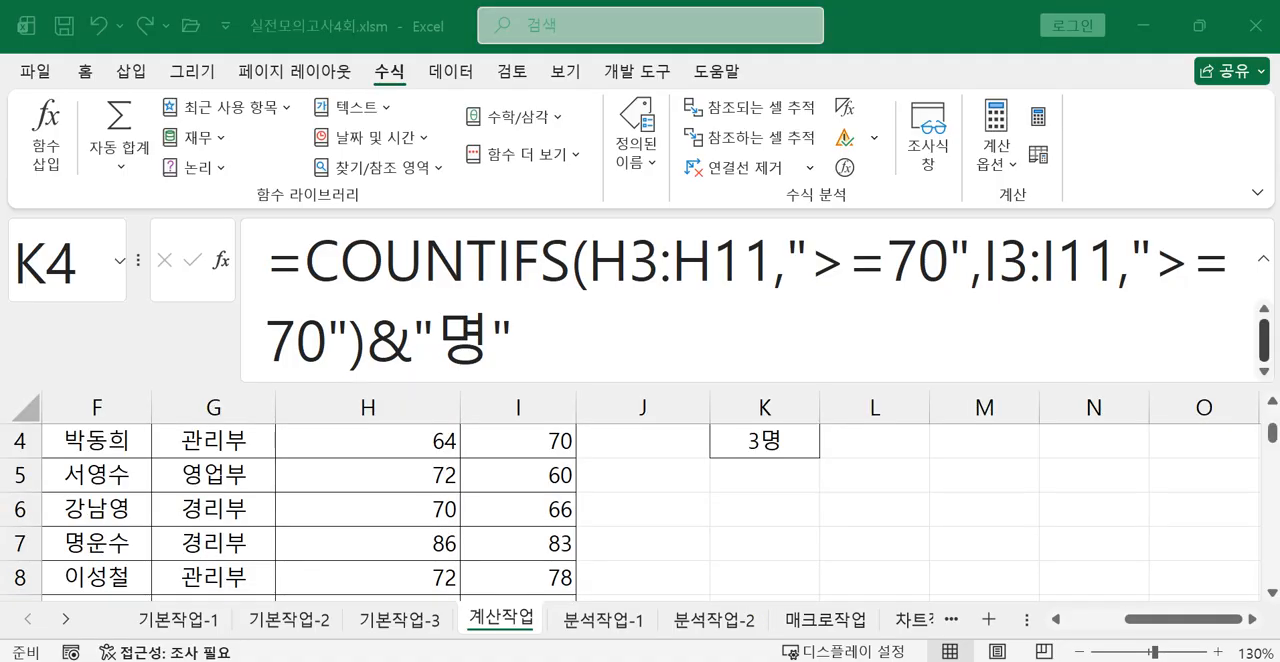
Read question 3 about ranking the 표3 totals in the exam image, including its required functions, and return to the workbook.
click(1055, 658)
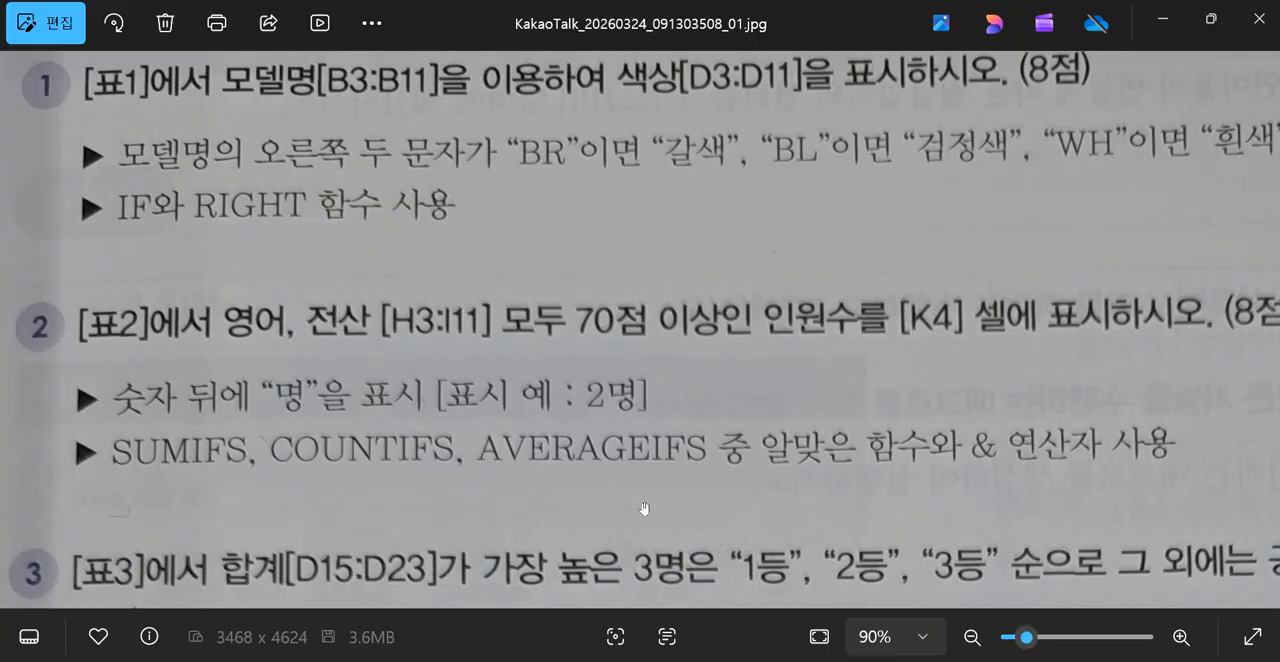
drag(663, 488, 686, 324)
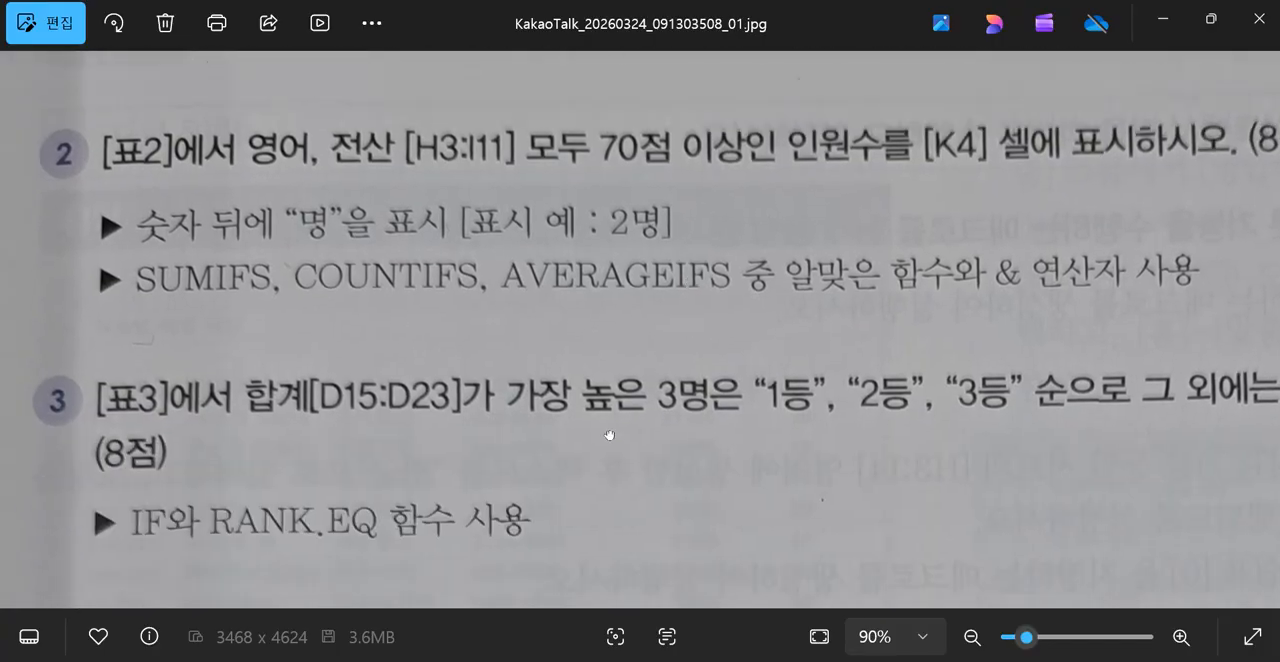
drag(610, 436, 626, 315)
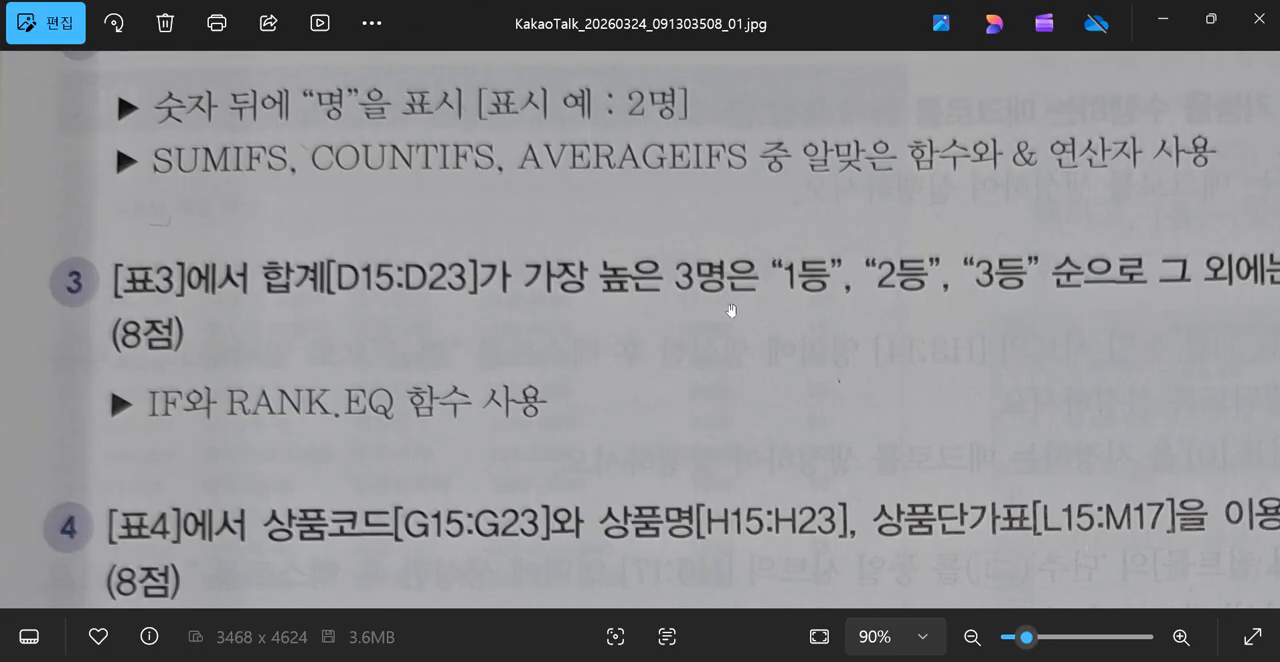
drag(897, 317, 530, 345)
drag(851, 365, 1191, 335)
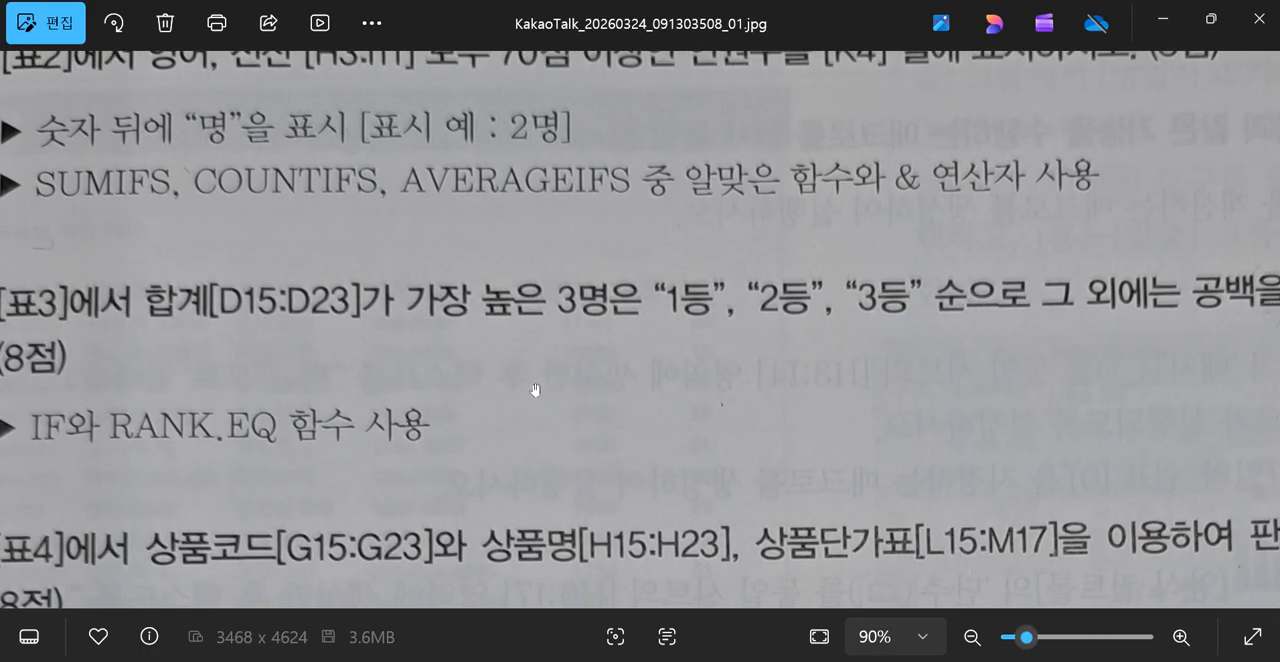
drag(542, 391, 694, 395)
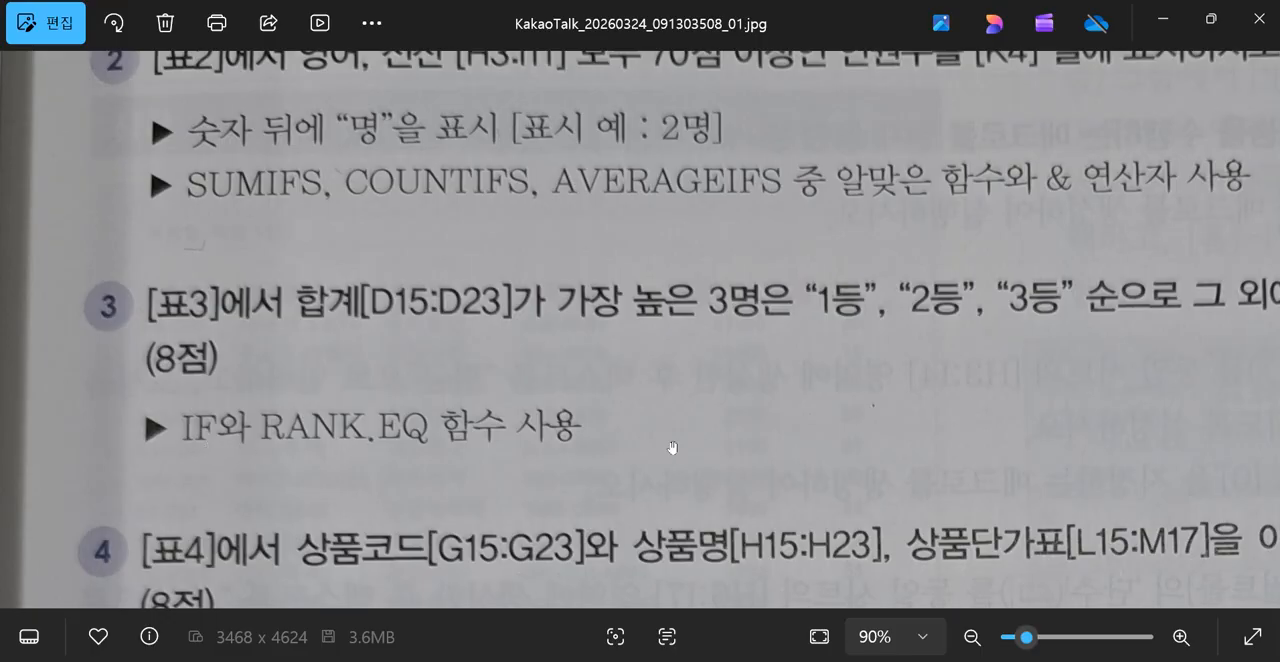
scroll(770, 390, right, 3)
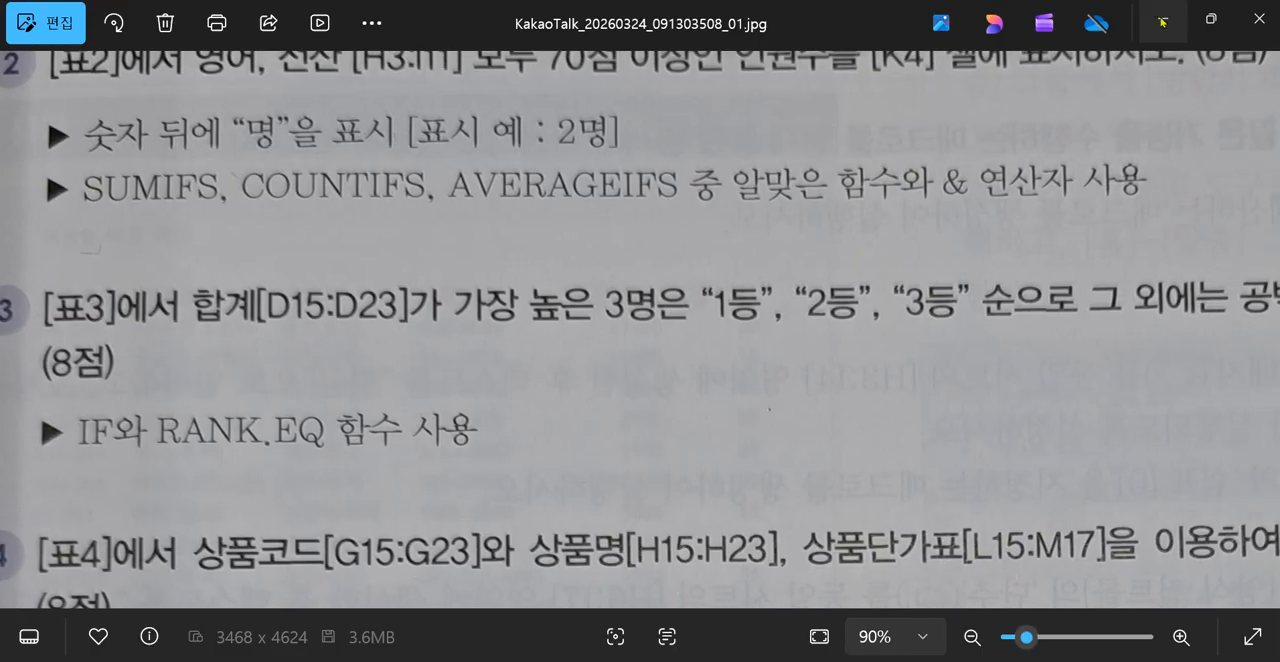
click(1163, 21)
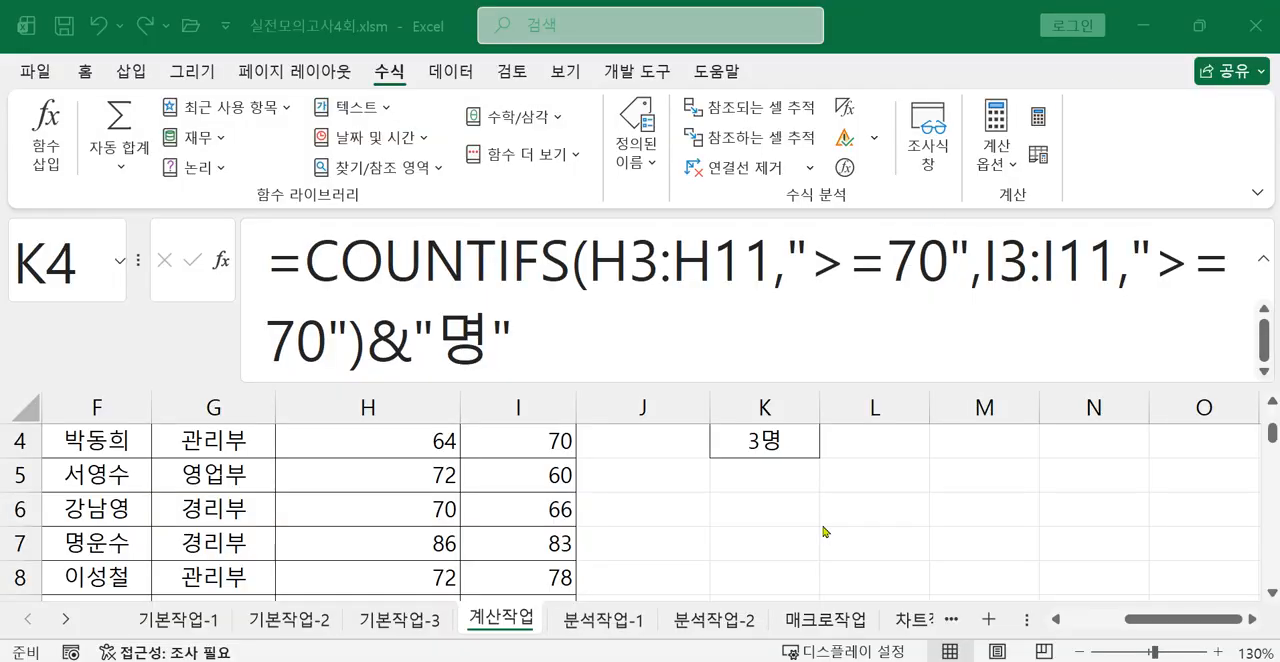
Start a RANK.EQ formula in E15, the first 등수 cell of 표3.
drag(1115, 620, 962, 612)
scroll(912, 560, down, 2)
drag(998, 416, 752, 416)
scroll(812, 490, down, 2)
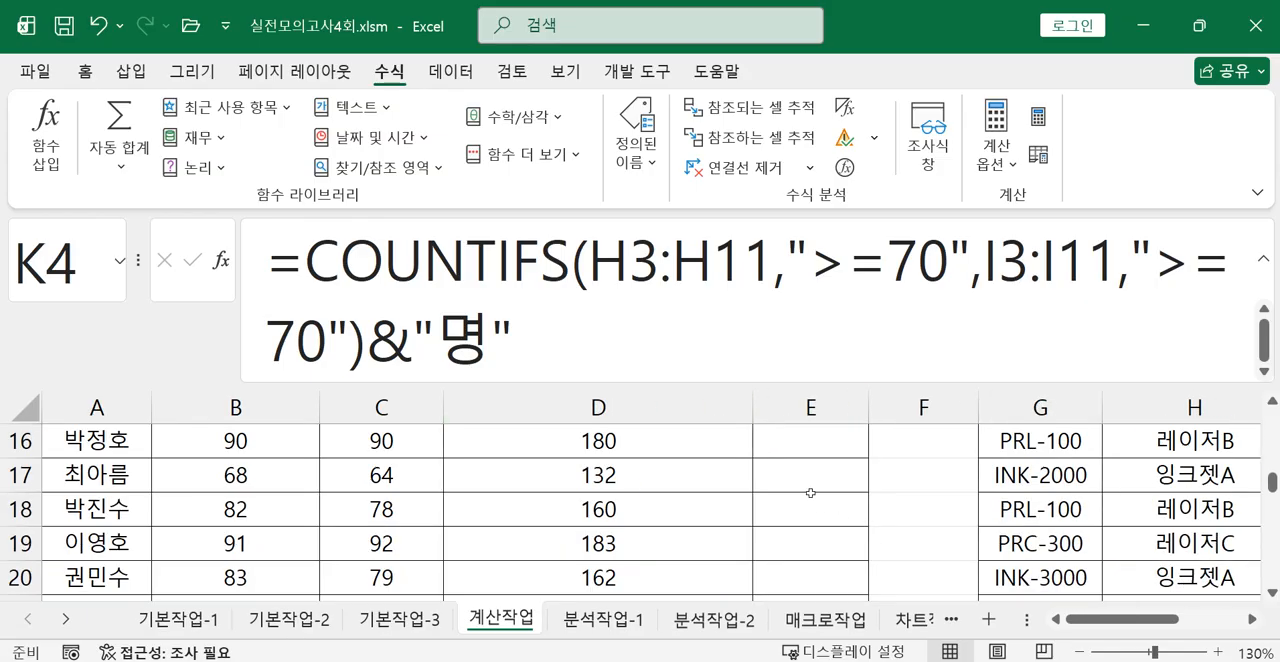
scroll(815, 482, up, 1)
click(812, 512)
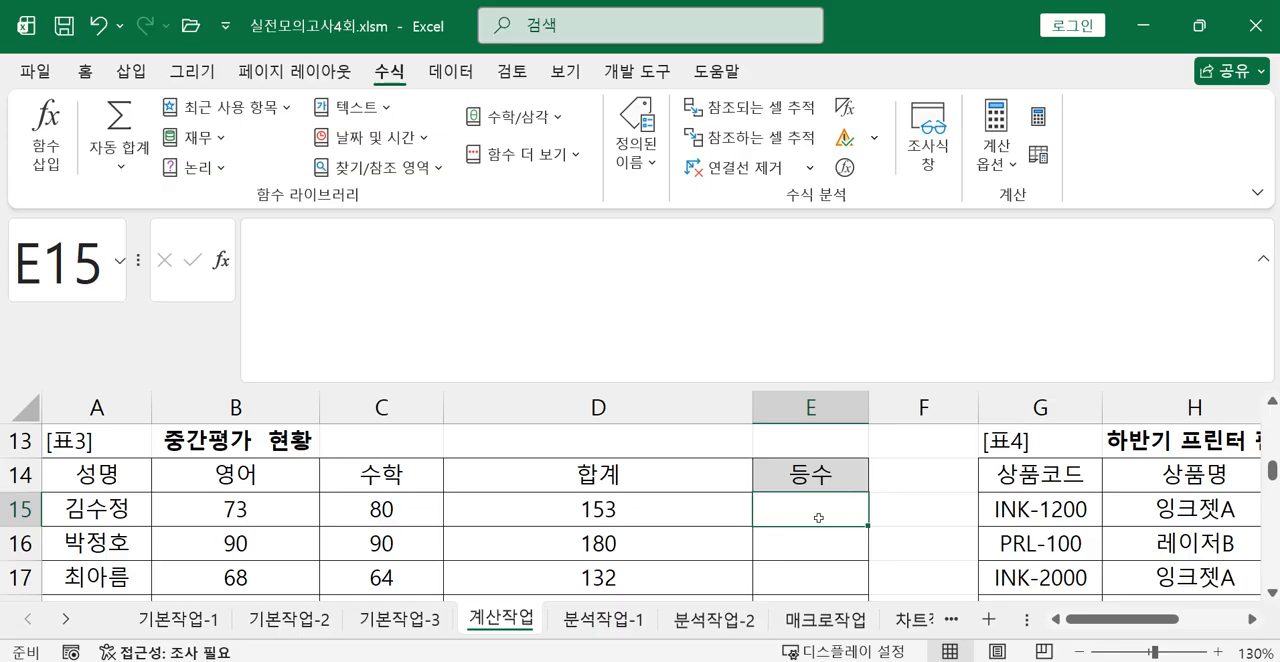
text(=)
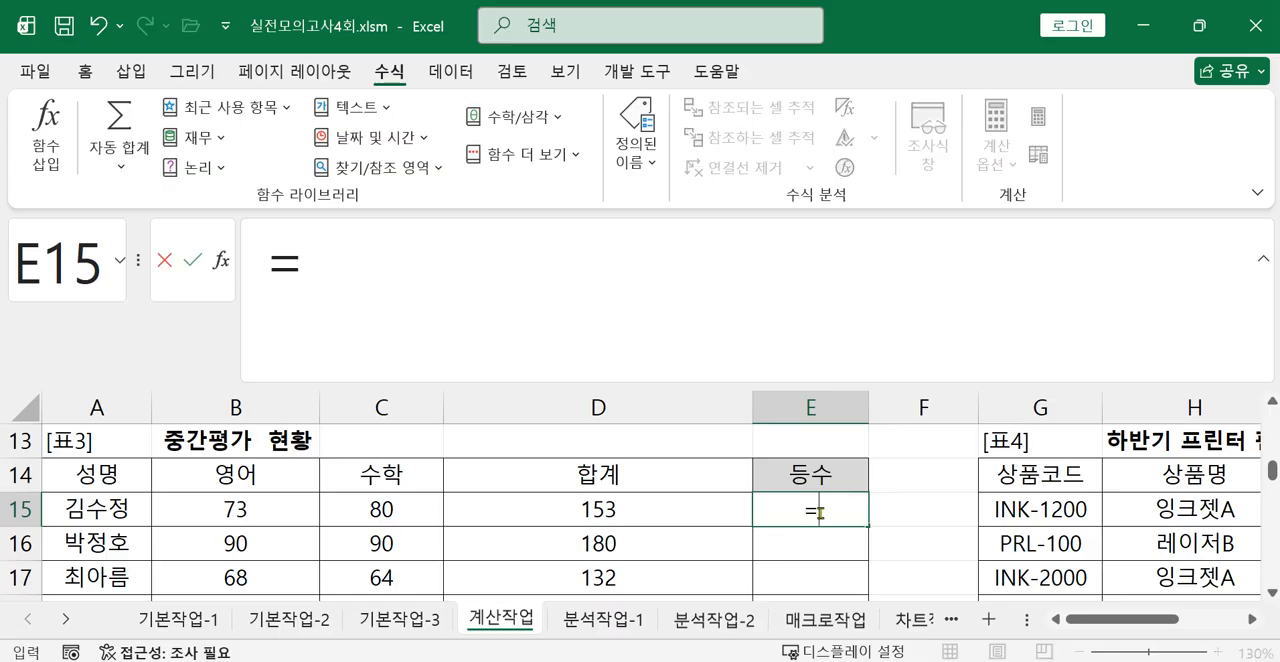
text(ㄱ)
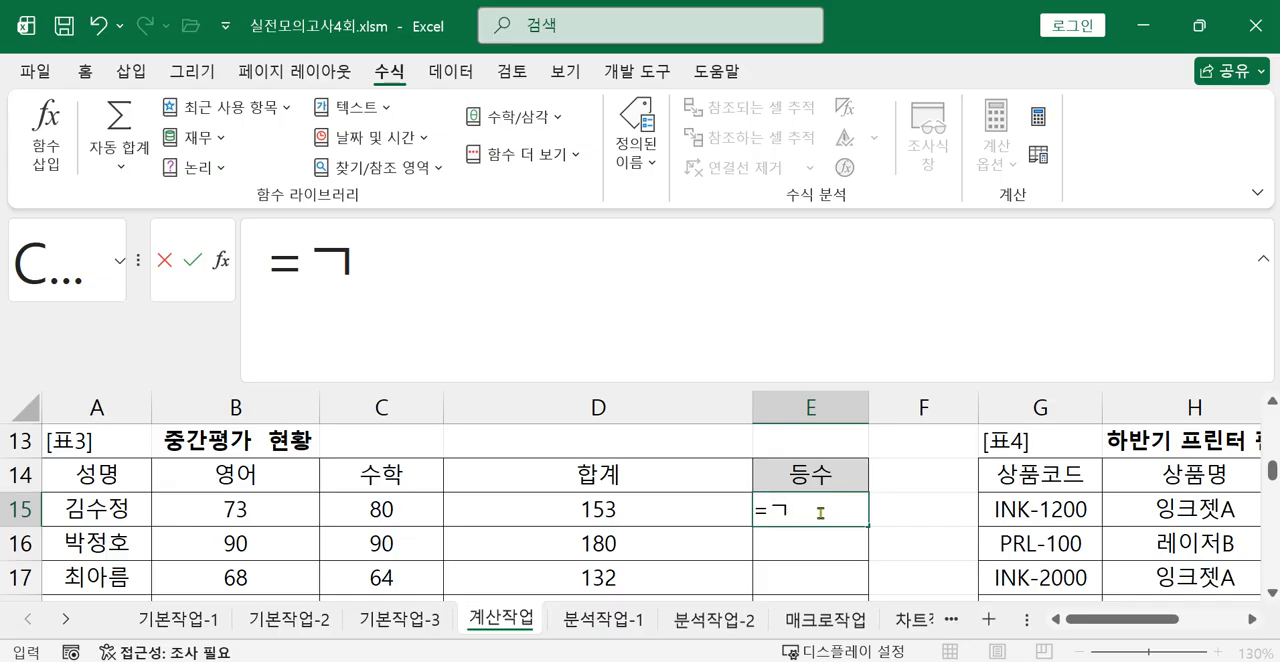
key(BackSpace)
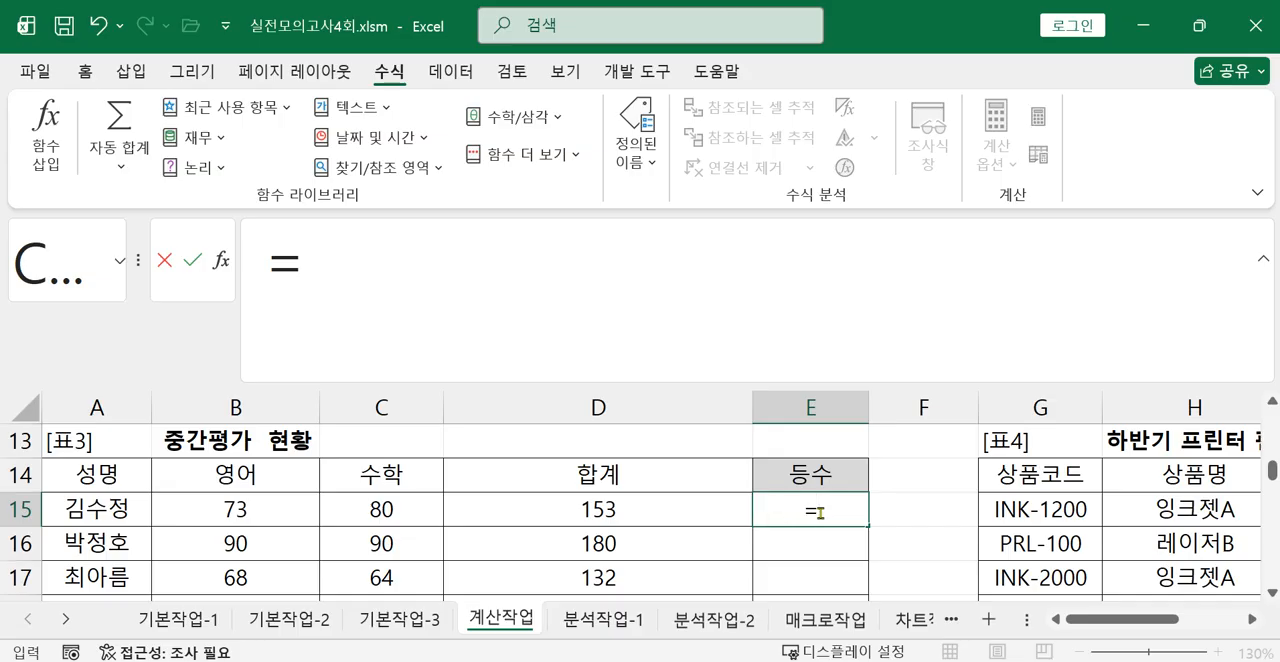
text(RA)
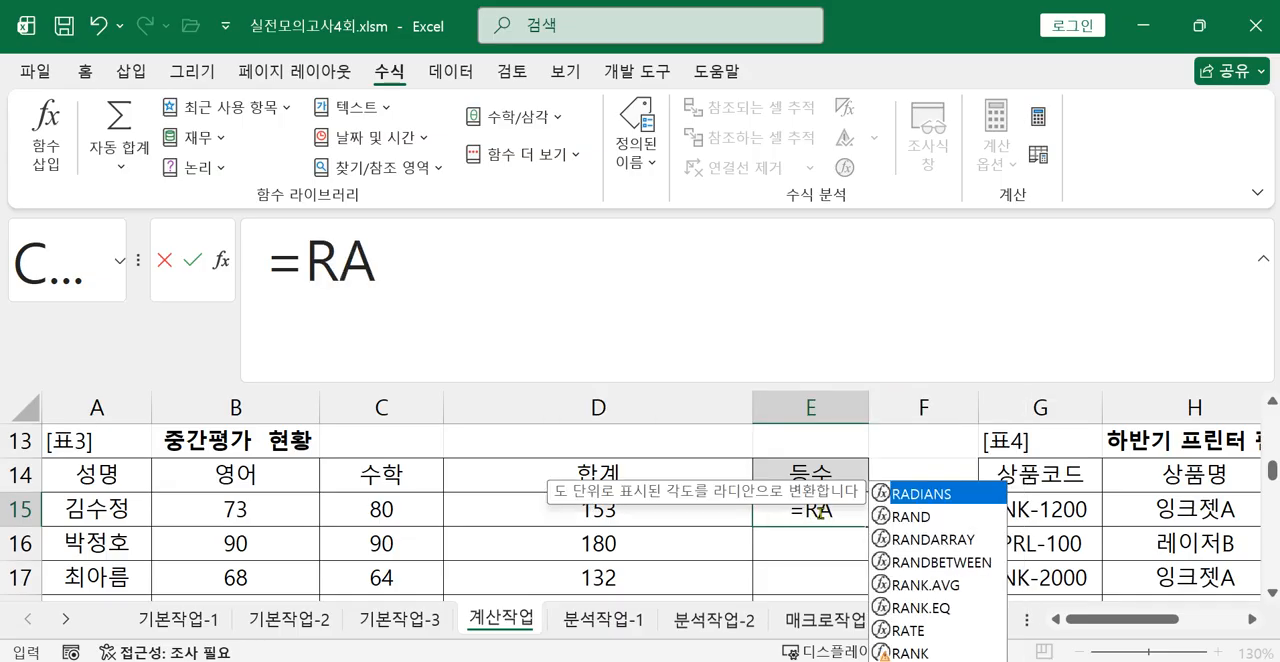
double_click(930, 610)
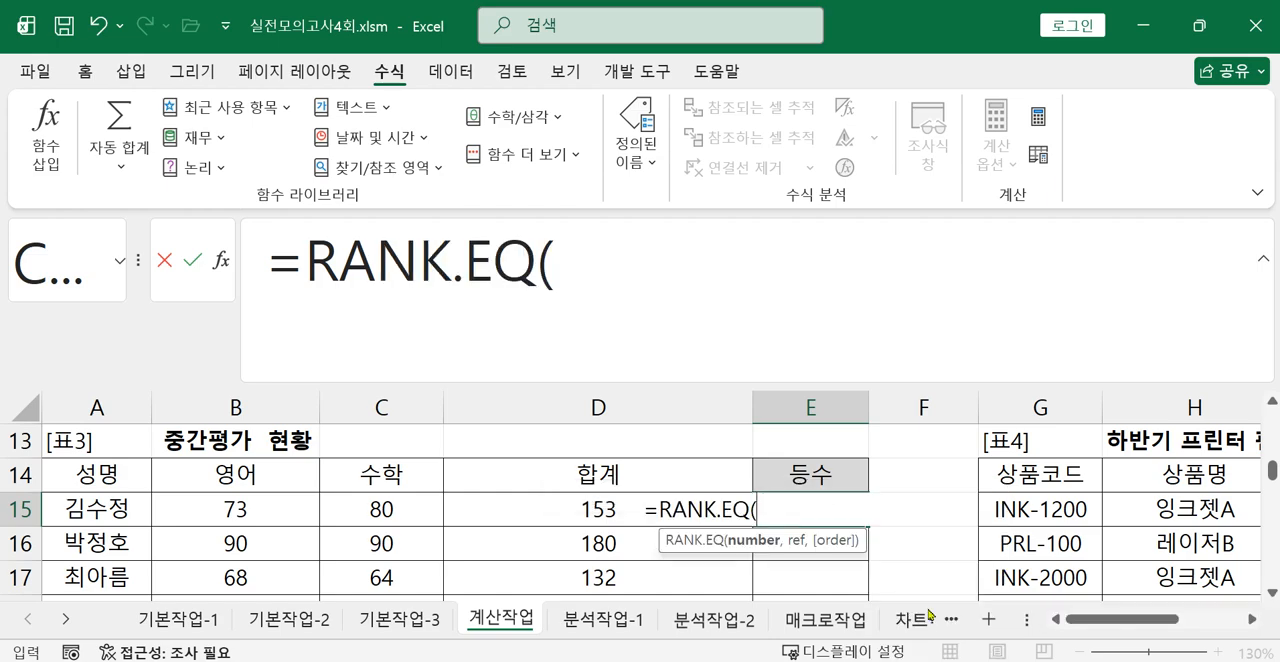
Set the RANK.EQ number argument to the 합계 cell D15, followed by a comma.
mouse_move(744, 660)
click(590, 270)
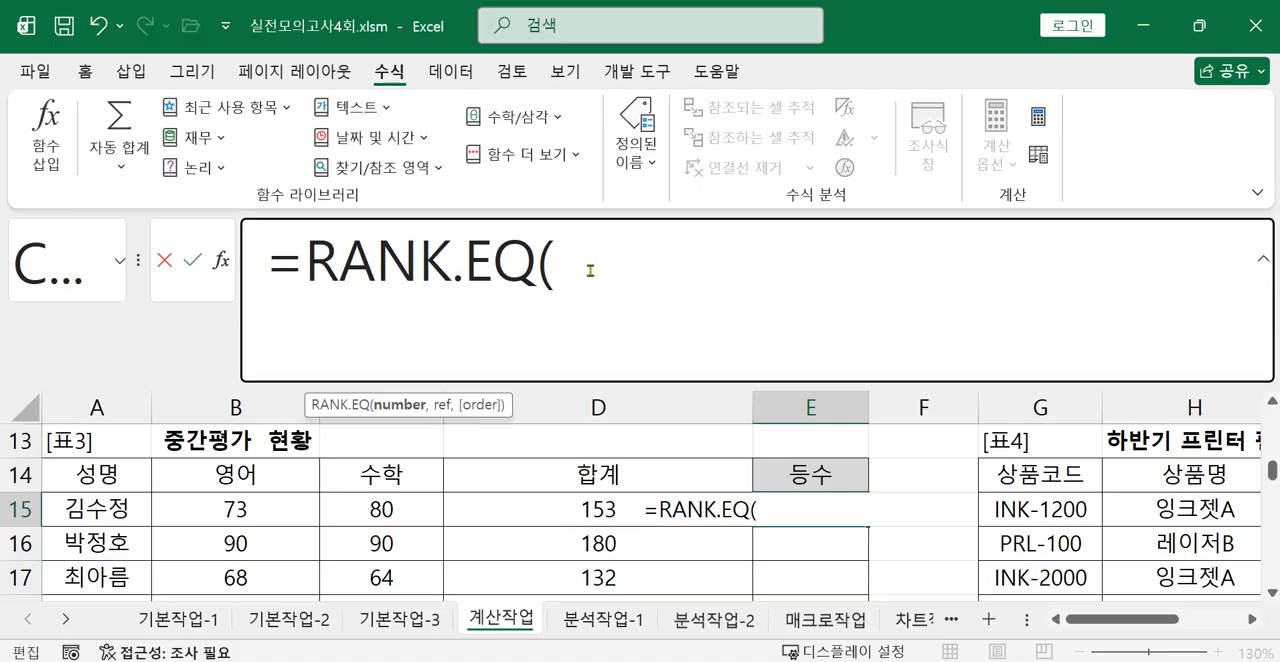
click(562, 511)
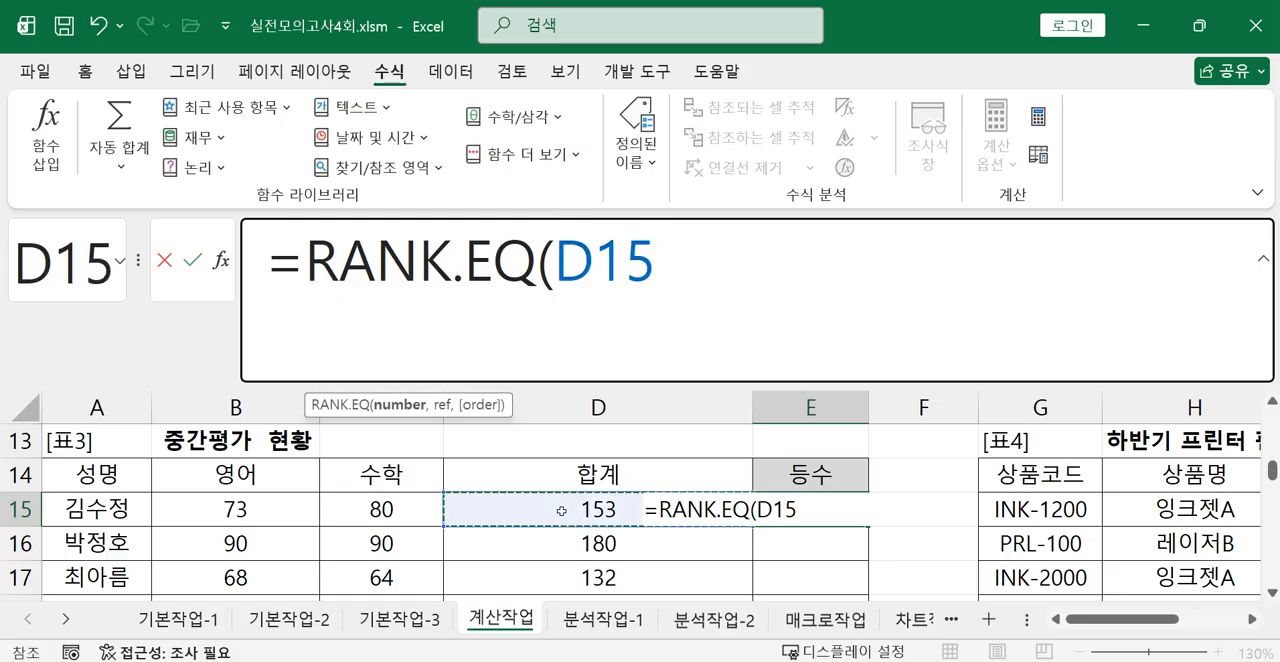
text(,)
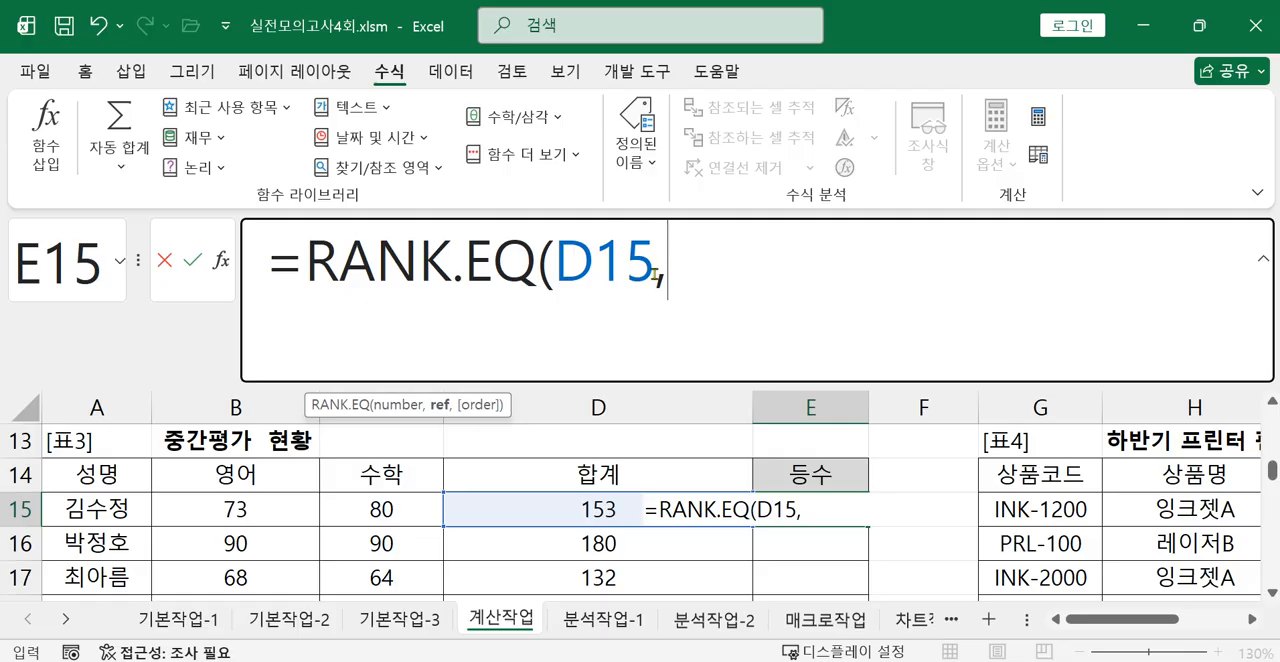
Set the RANK.EQ ref argument to the 합계 range D15:D23 and make it absolute as $D$15:$D$23.
drag(586, 510, 586, 556)
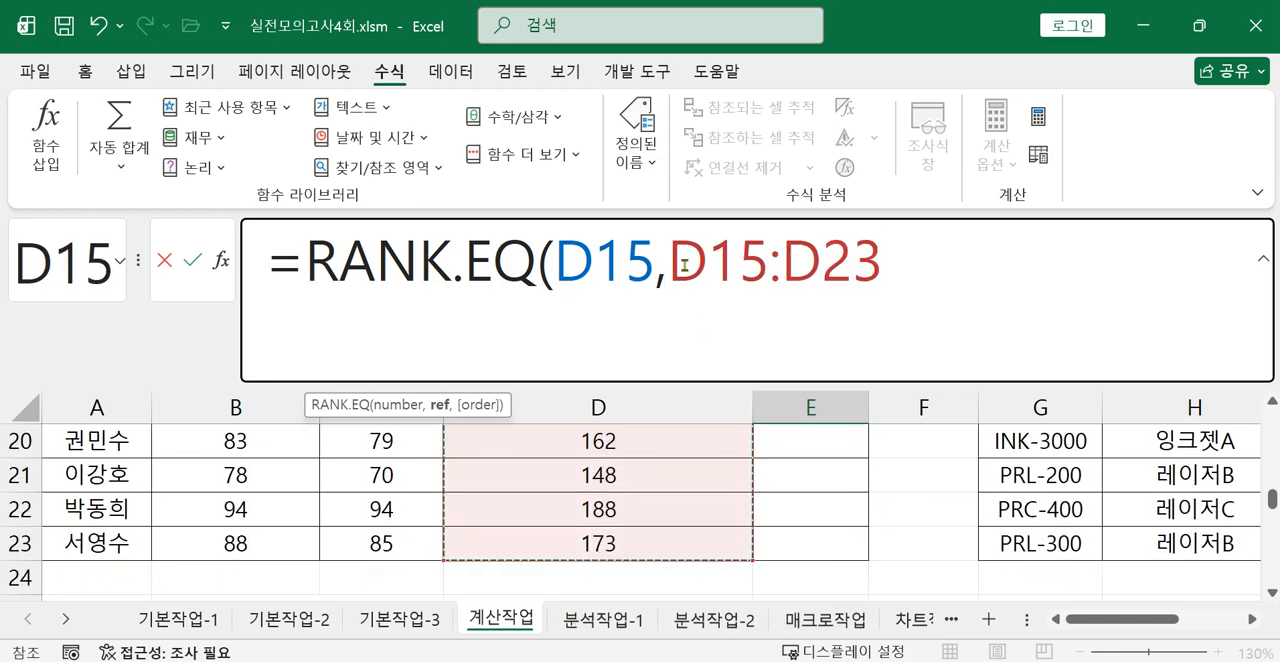
drag(675, 262, 882, 264)
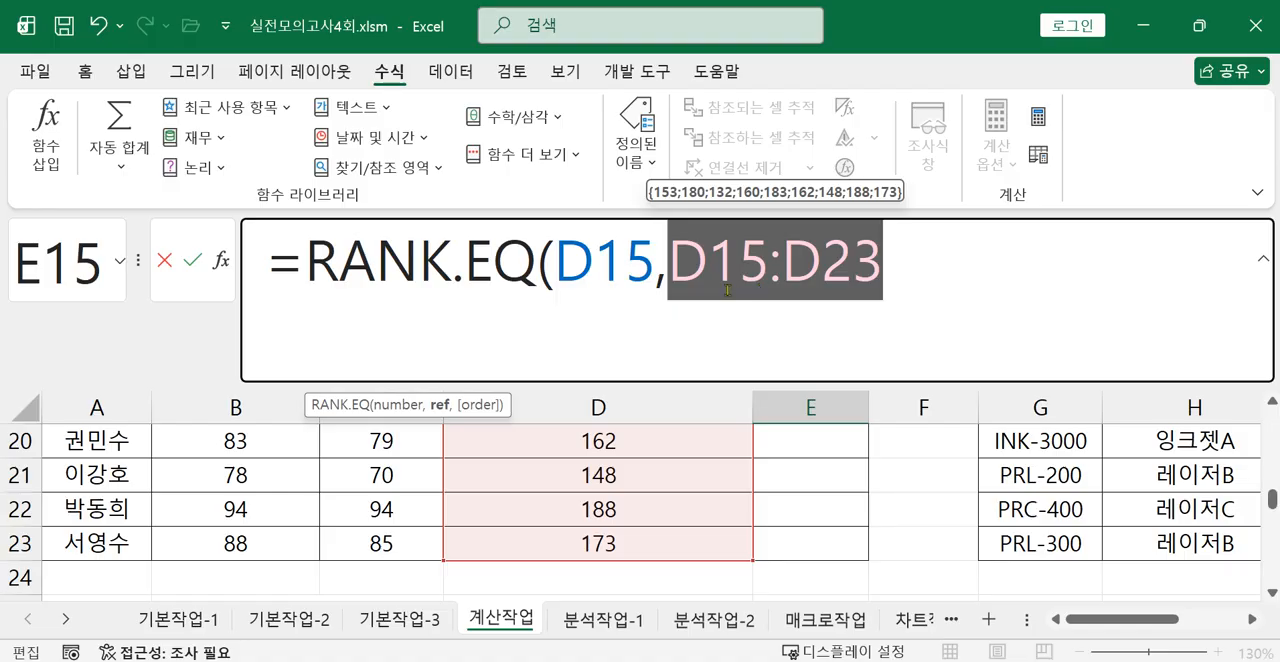
key(F4)
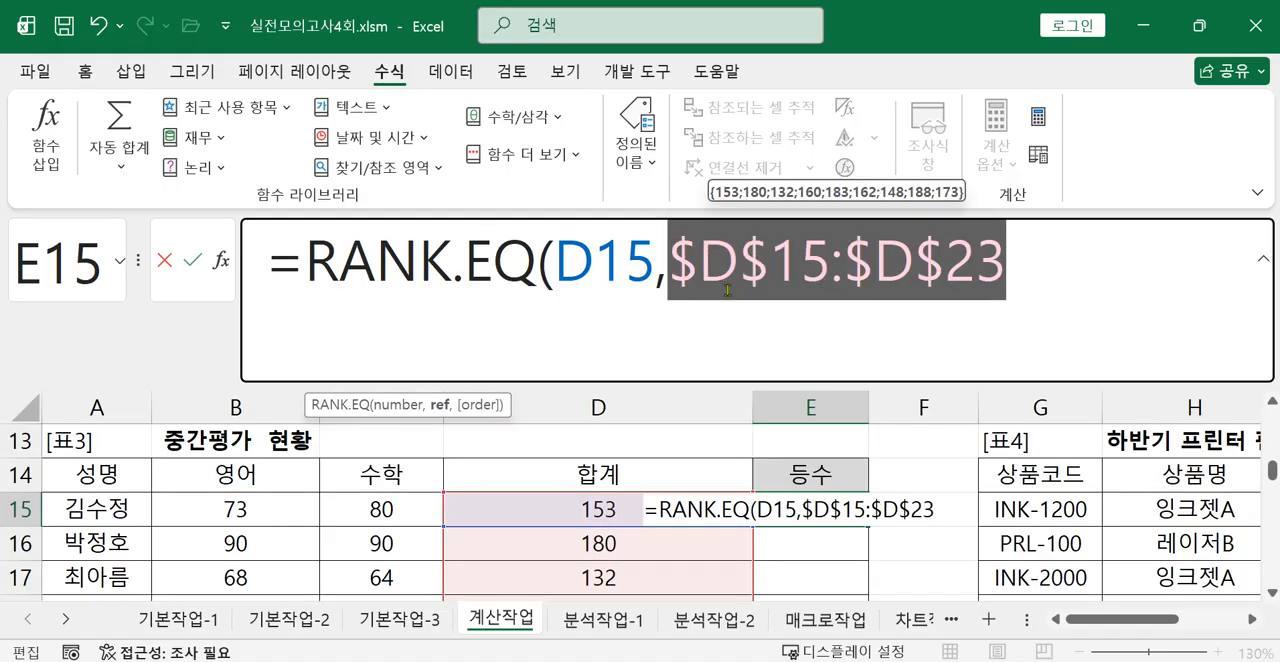
click(1036, 269)
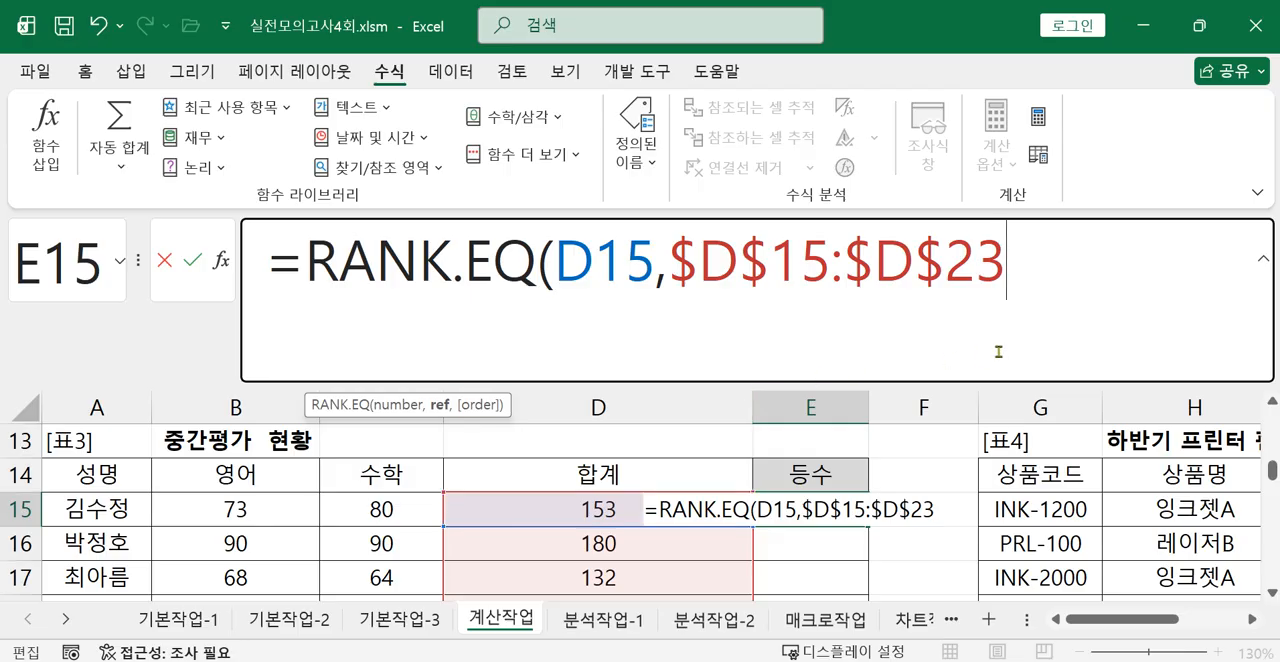
Set the RANK.EQ order argument in E15 to 0 for descending order, close the function and enter the formula.
text(,0)
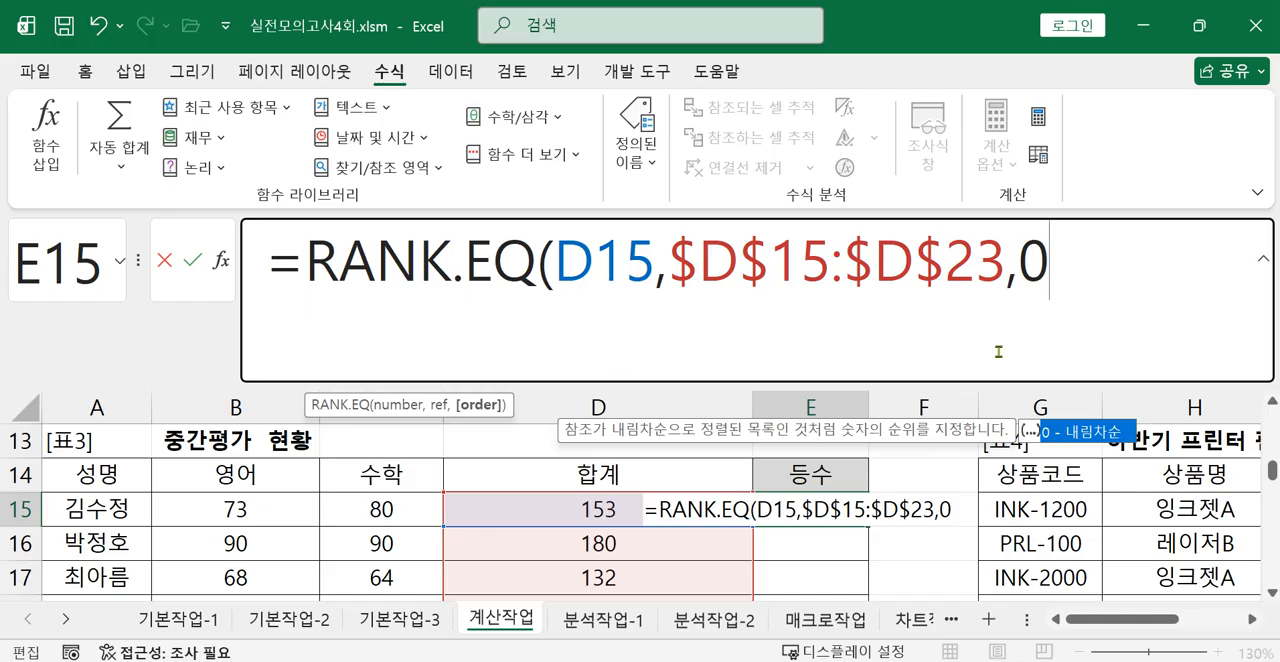
text())
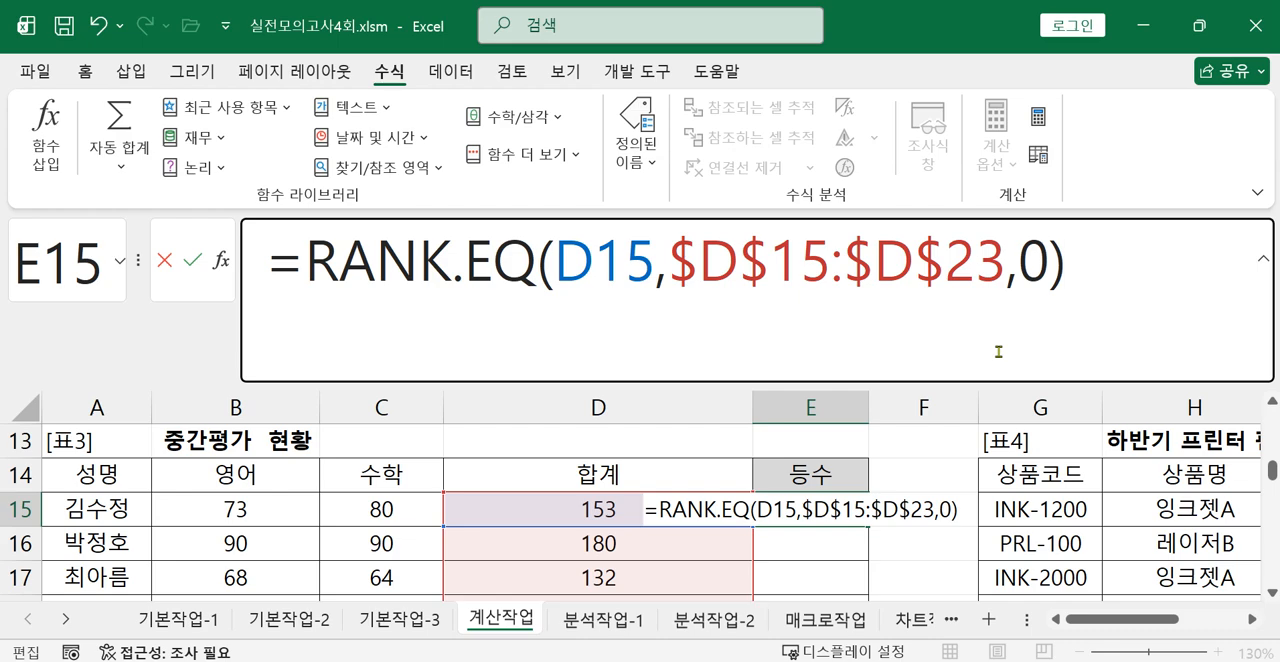
key(Return)
Append the comparison =1 to the RANK.EQ formula in E15 and enter it.
click(797, 508)
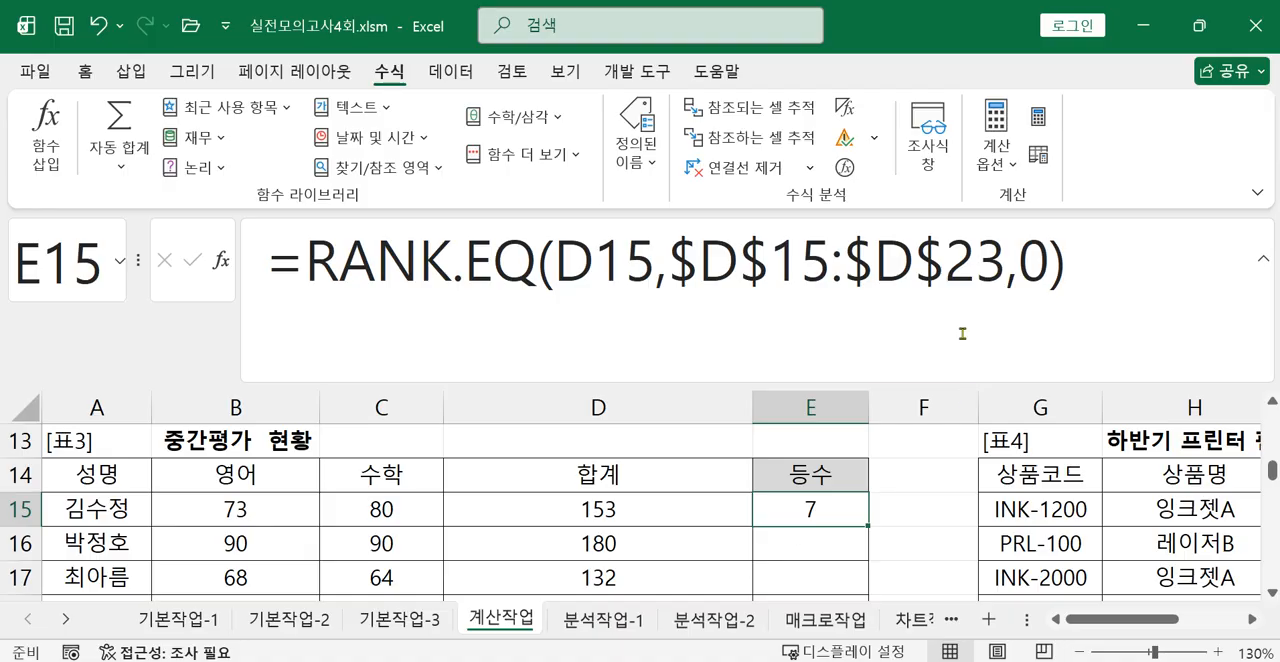
click(1073, 274)
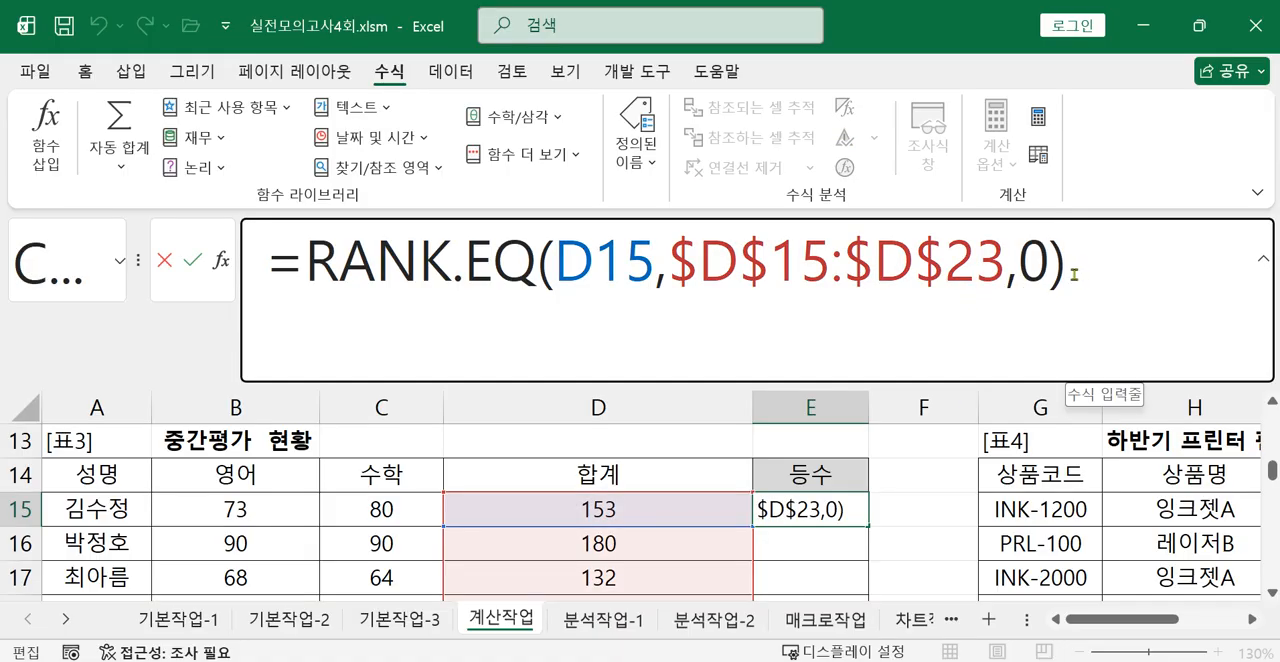
text(=1)
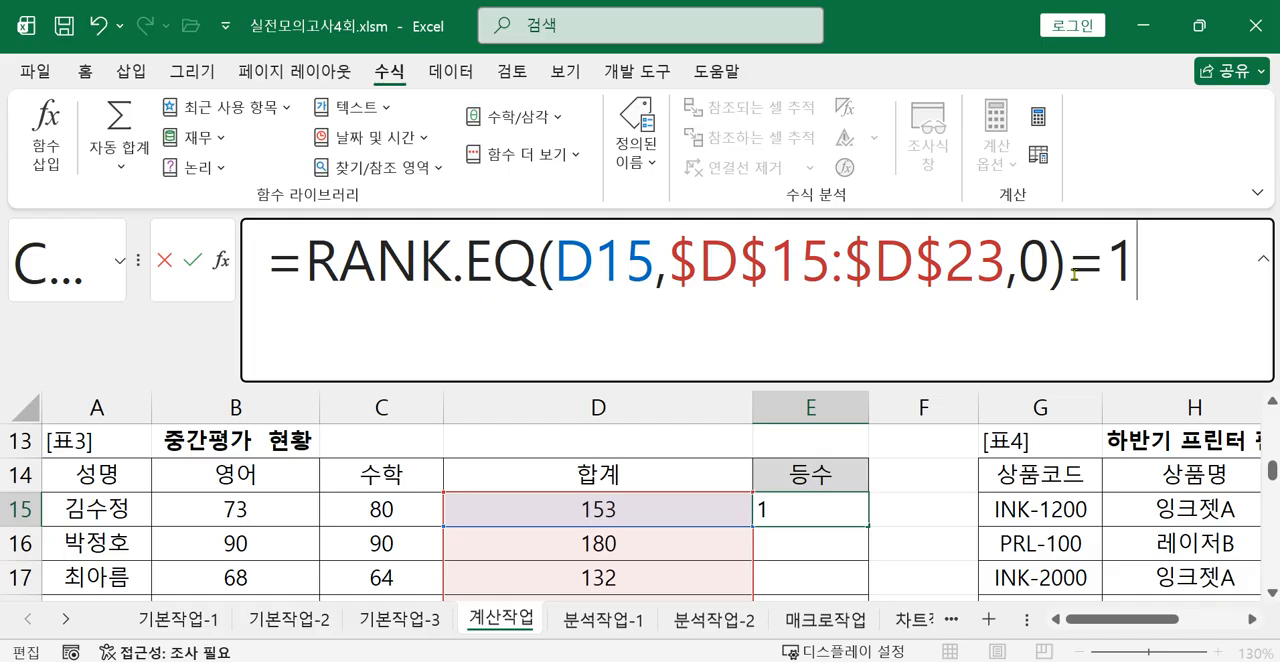
key(Return)
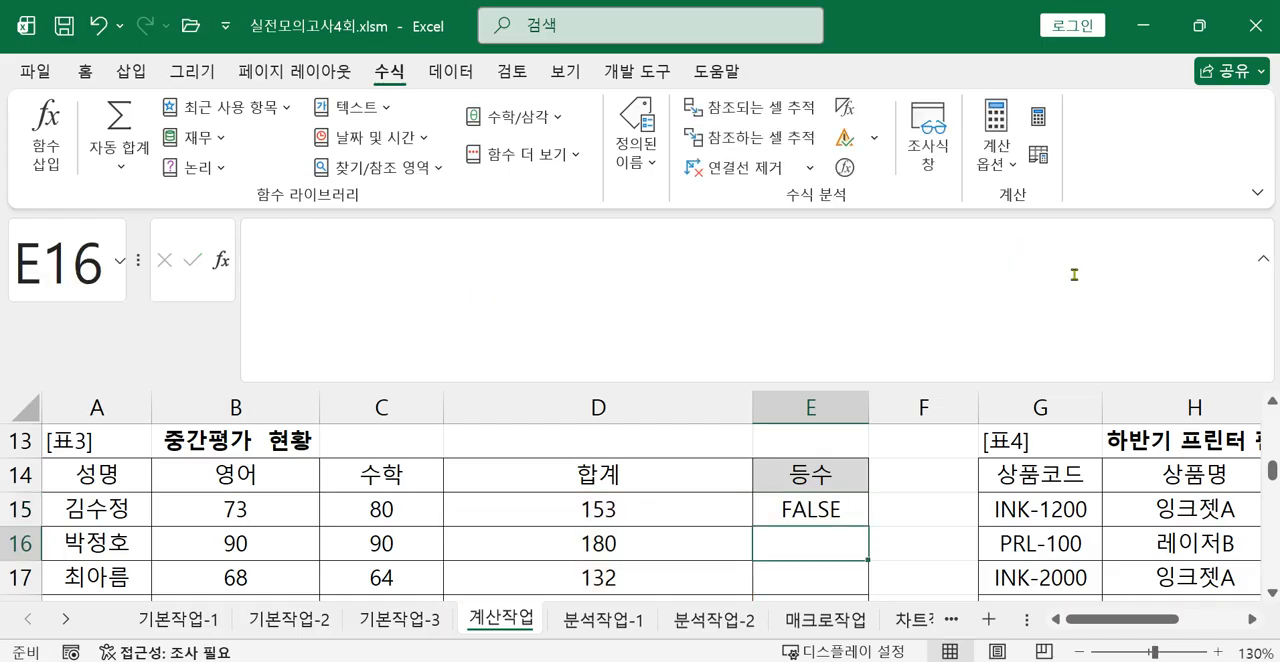
Insert an IF function before RANK.EQ in E15 so the rank comparison becomes its logical test.
click(810, 498)
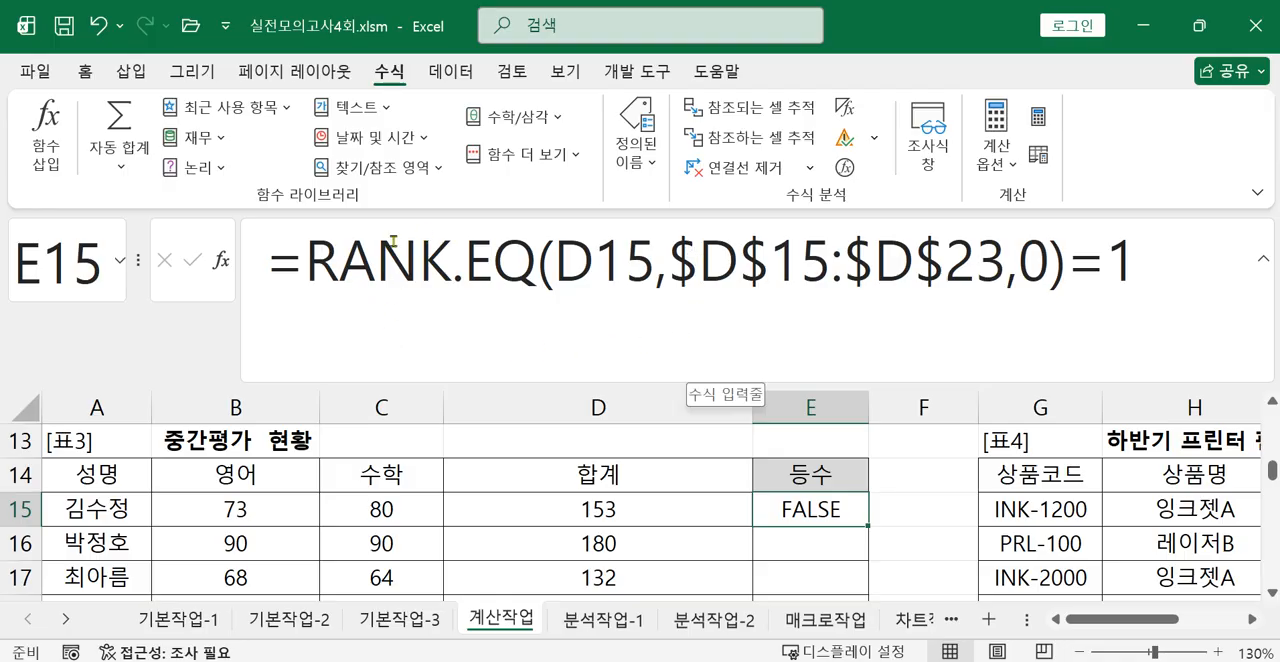
click(302, 262)
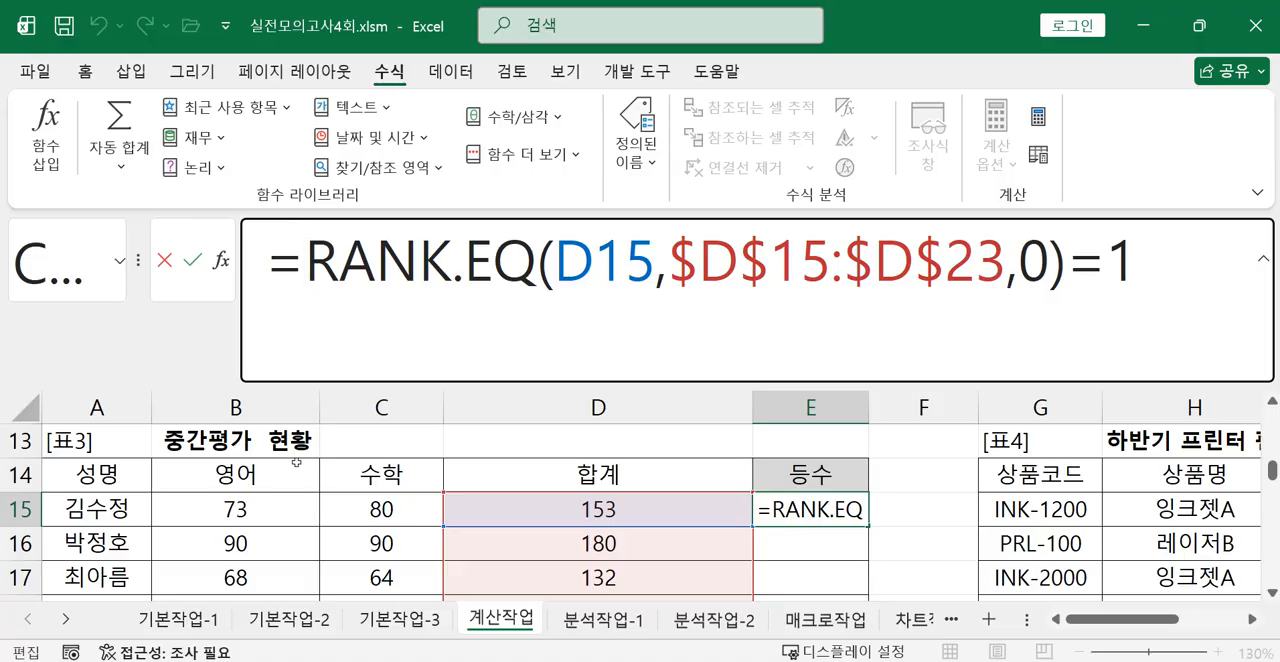
text(IF()
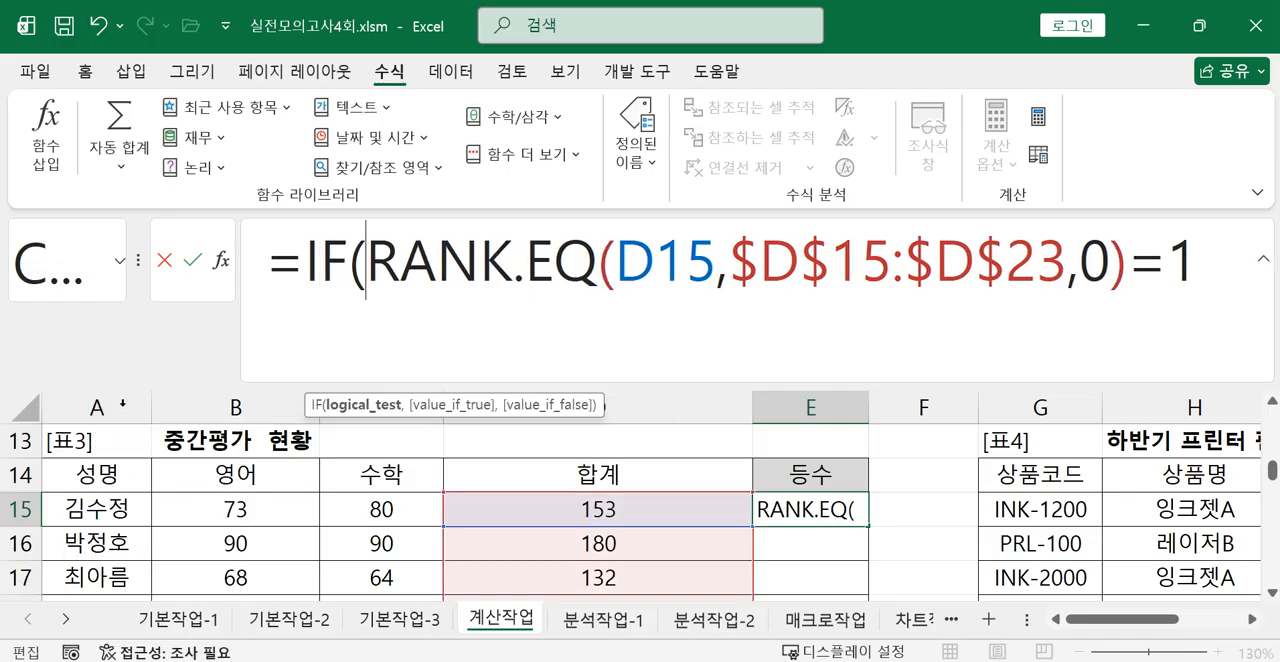
double_click(124, 404)
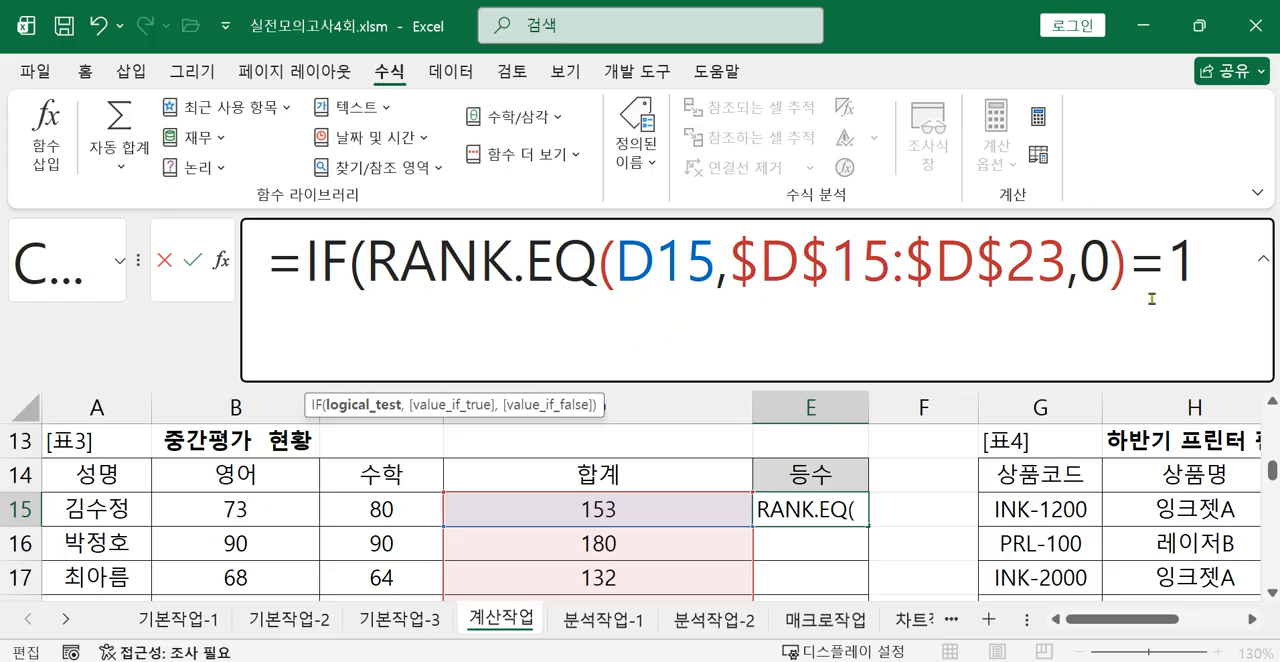
Complete the IF in E15 with "1등" as the true value and "" as the false value, and enter the formula.
click(1192, 285)
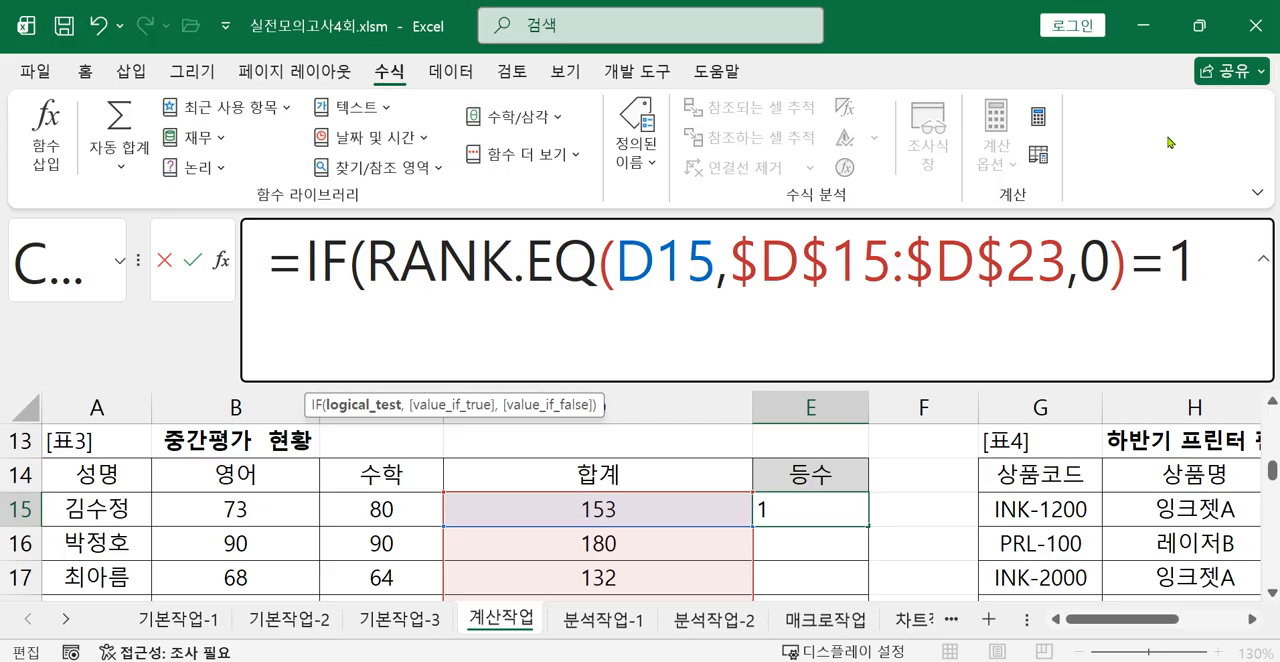
text(, "1)
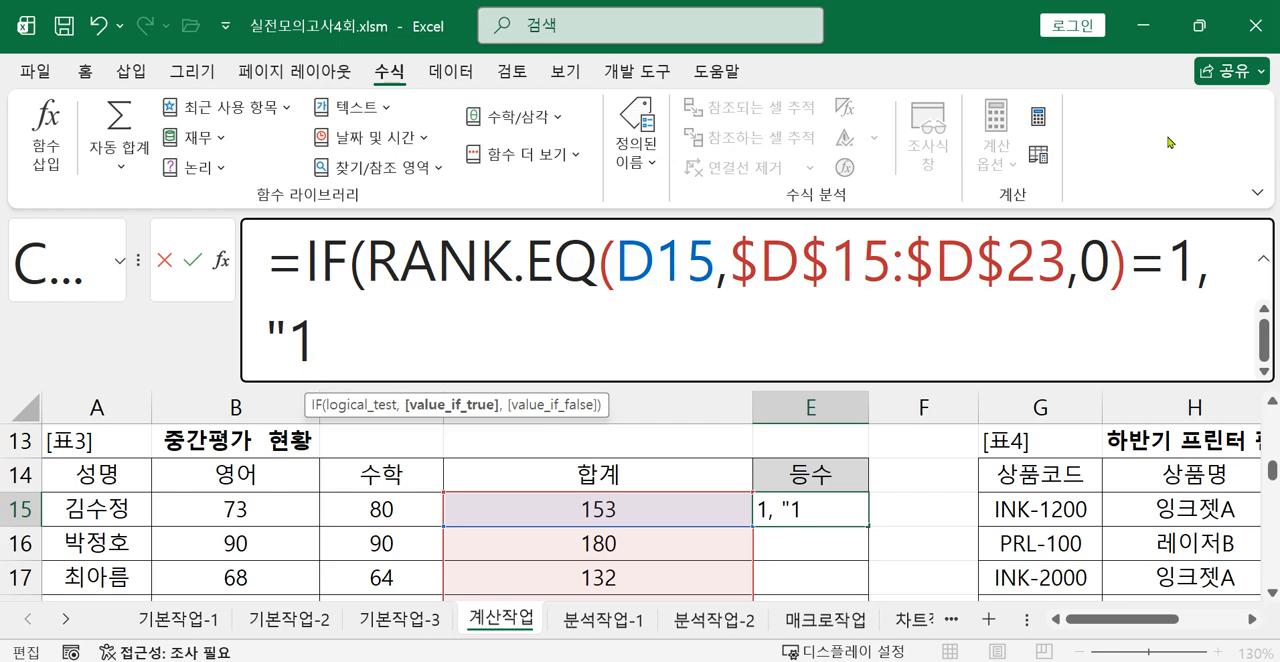
text(E)
key(BackSpace)
text(등",)
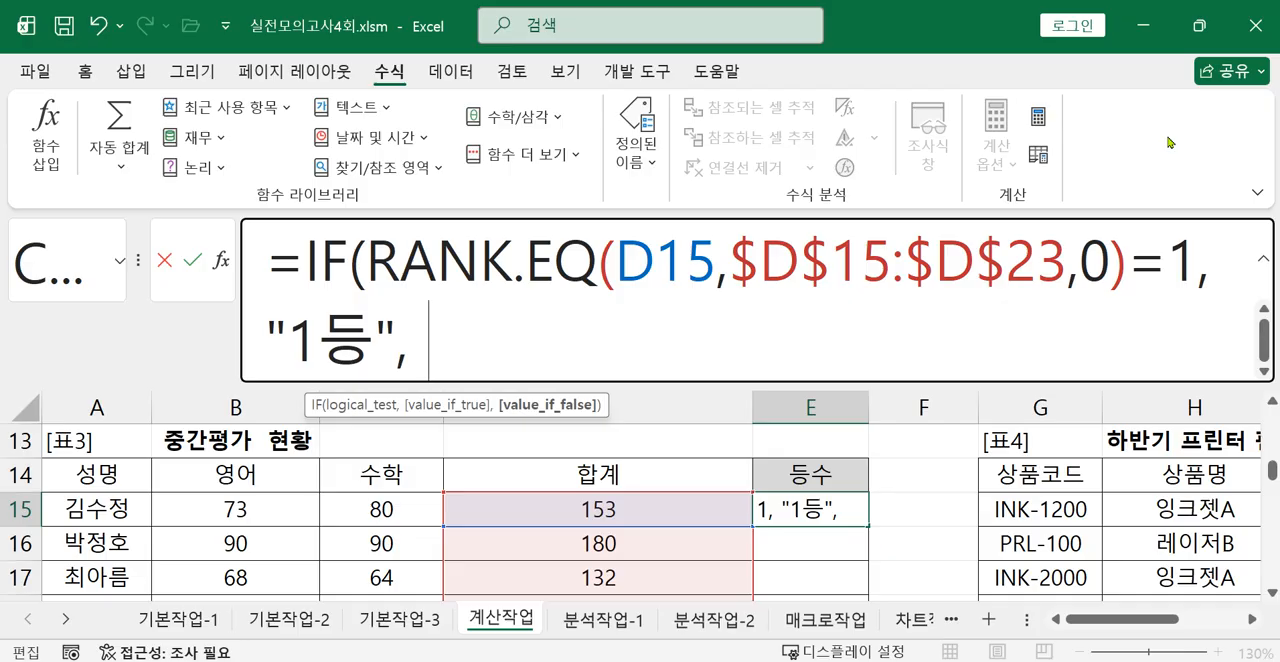
text("" ))
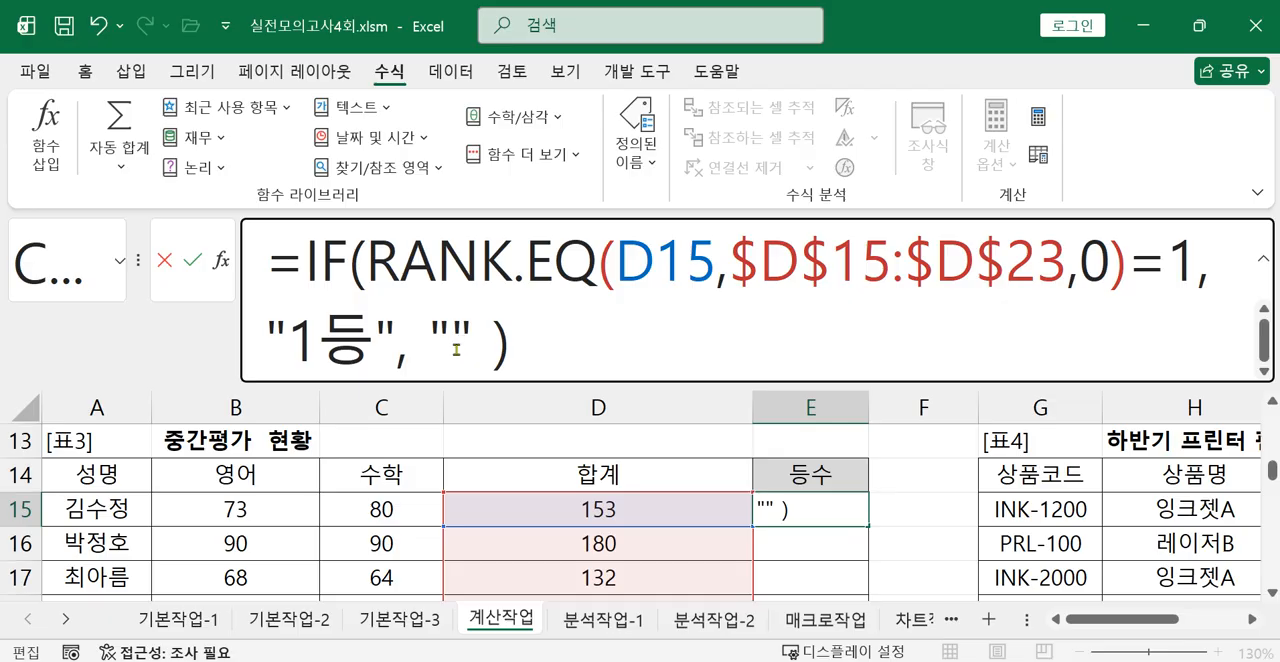
key(Return)
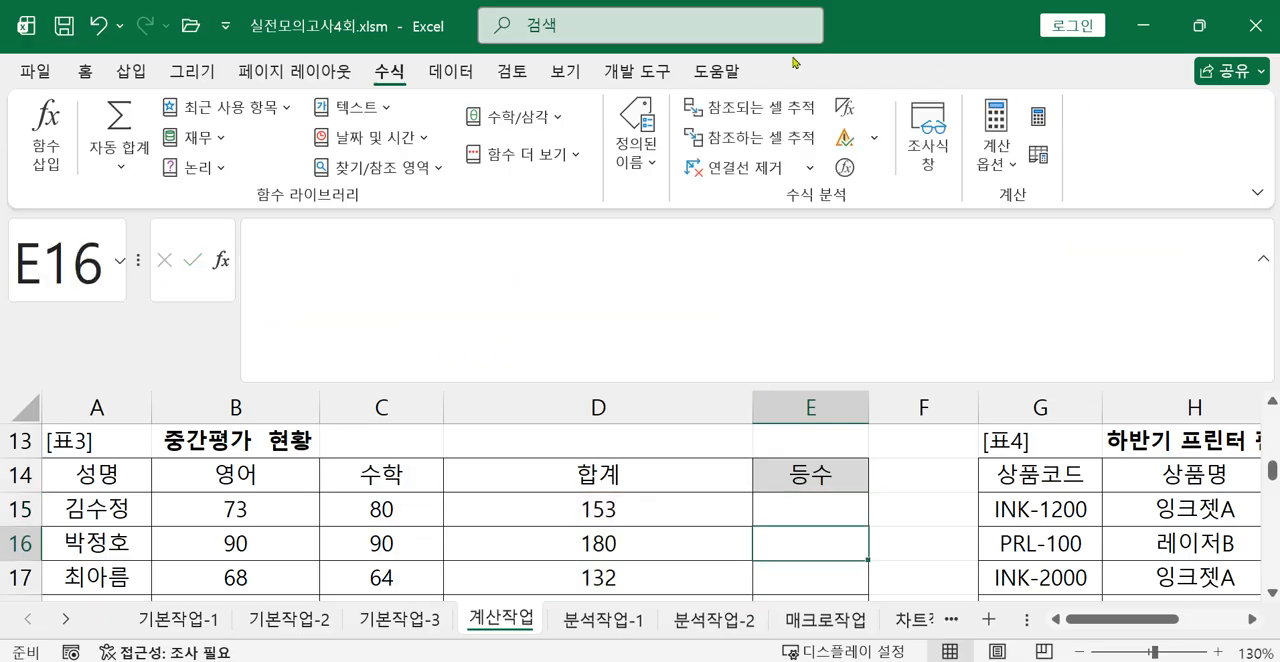
Copy the whole IF expression in E15 without its leading equals sign.
click(797, 512)
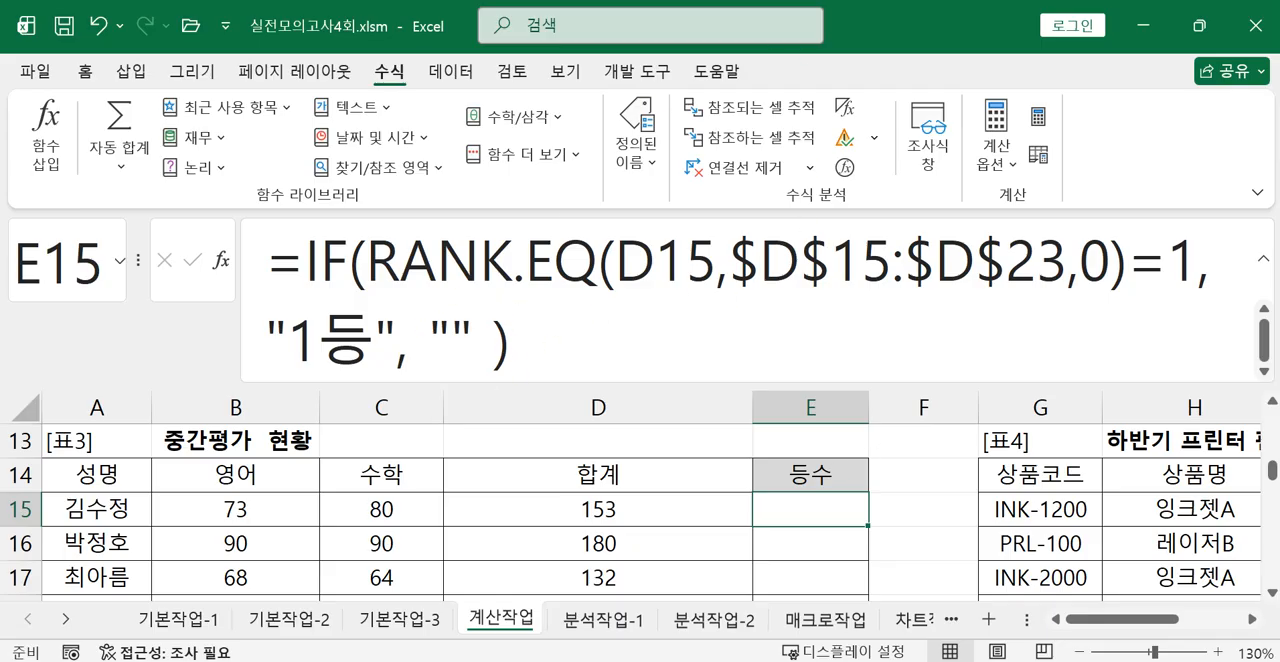
key(ctrl+2)
click(331, 292)
drag(306, 262, 504, 279)
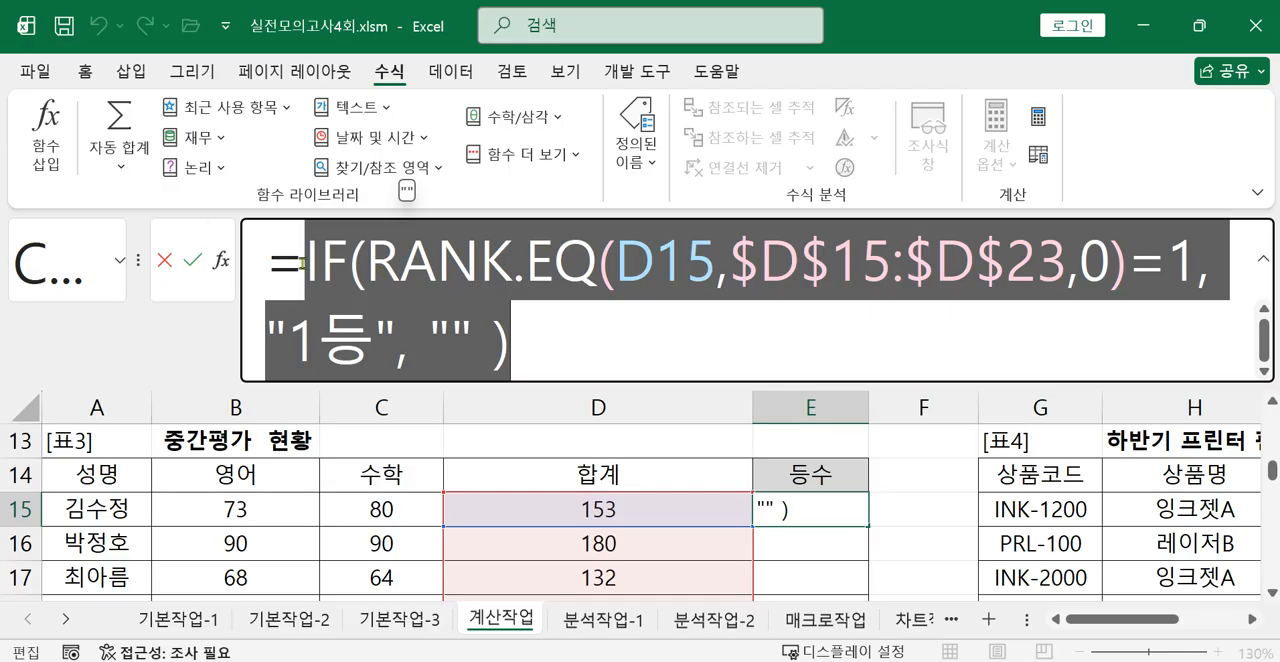
right_click(427, 308)
click(493, 362)
click(549, 355)
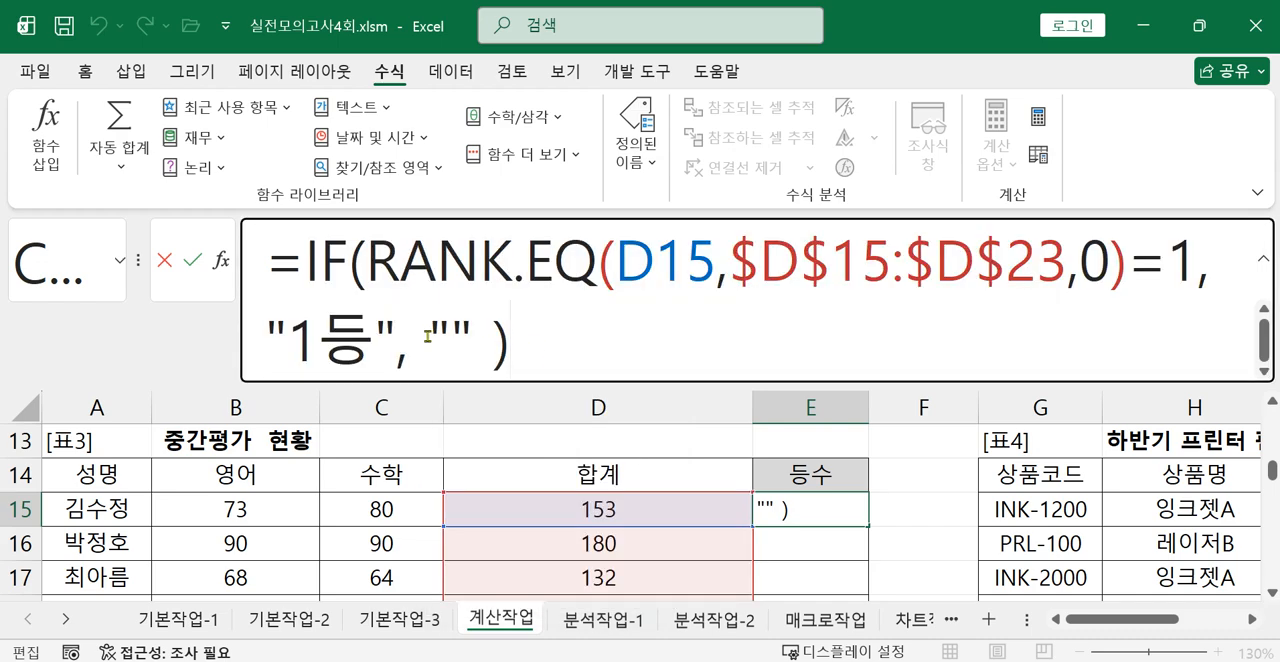
Replace the "" false value of the IF in E15 with the copied IF expression.
drag(428, 336, 474, 336)
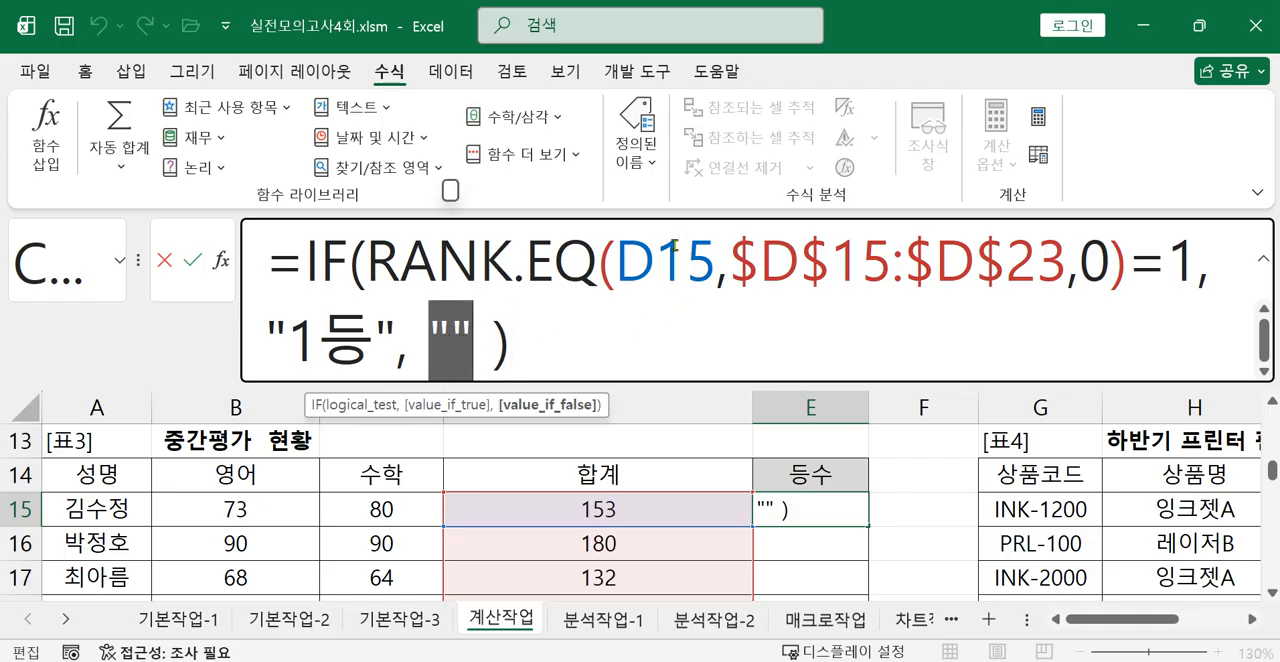
key(Delete)
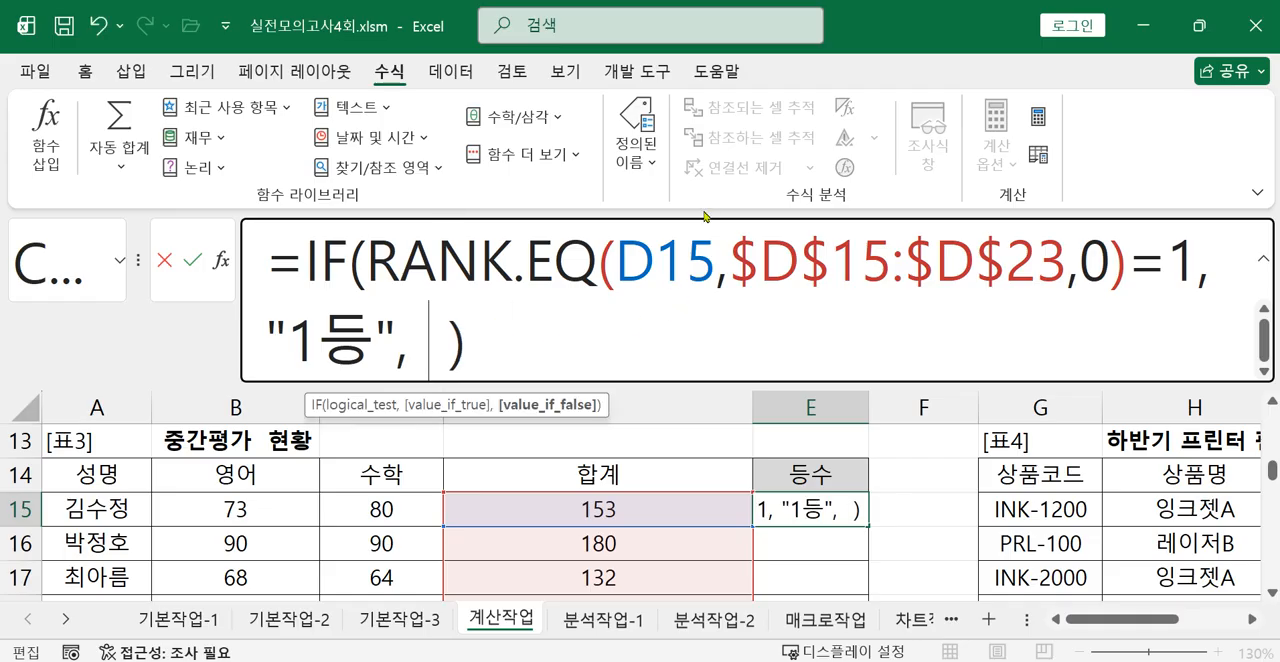
right_click(430, 345)
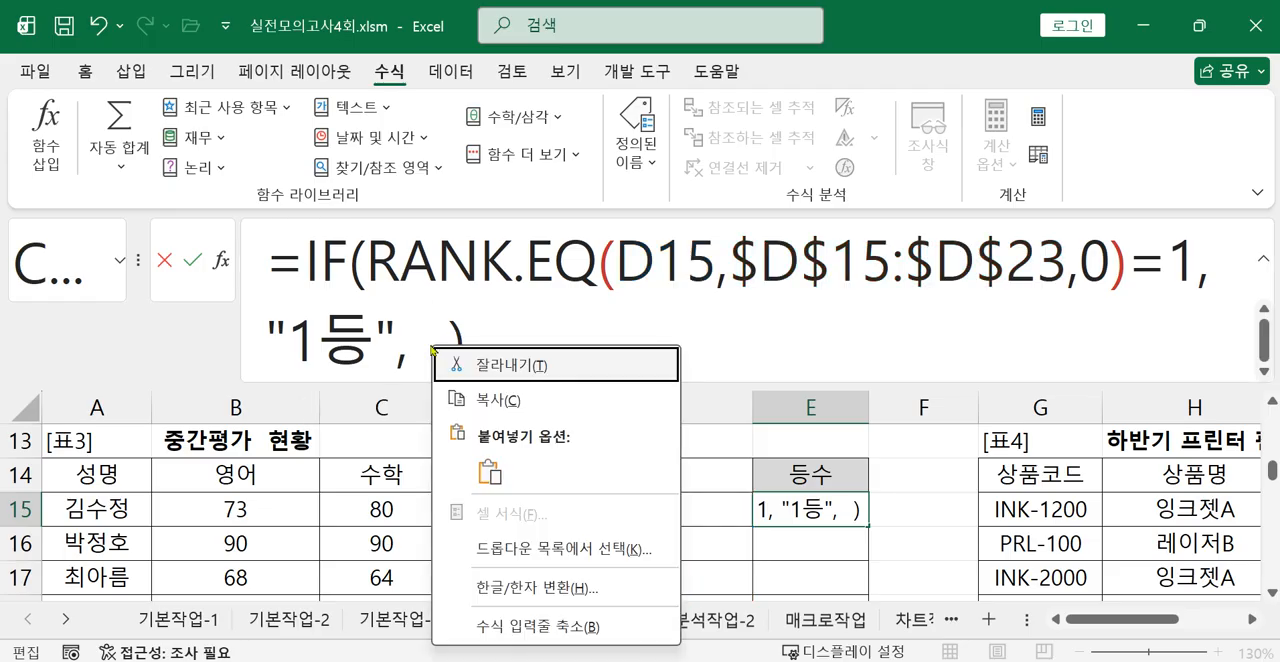
click(453, 468)
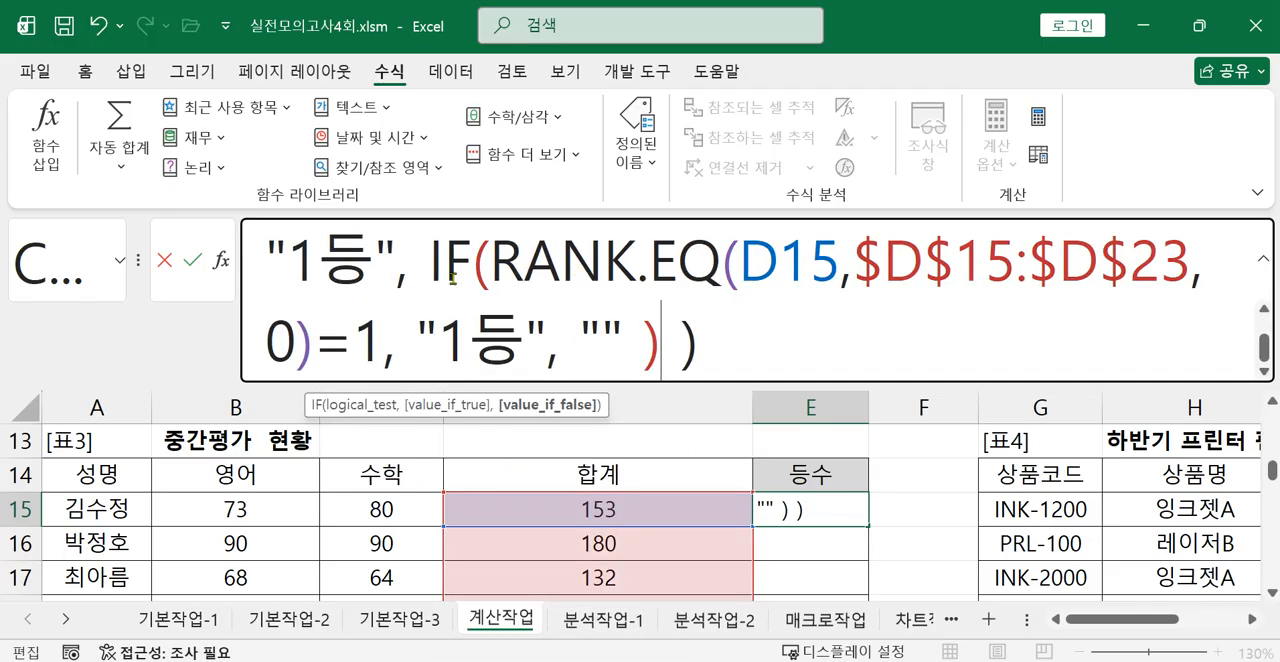
Enlarge the formula bar and change the nested IF to test for rank 2 and return "2등".
drag(897, 387, 897, 462)
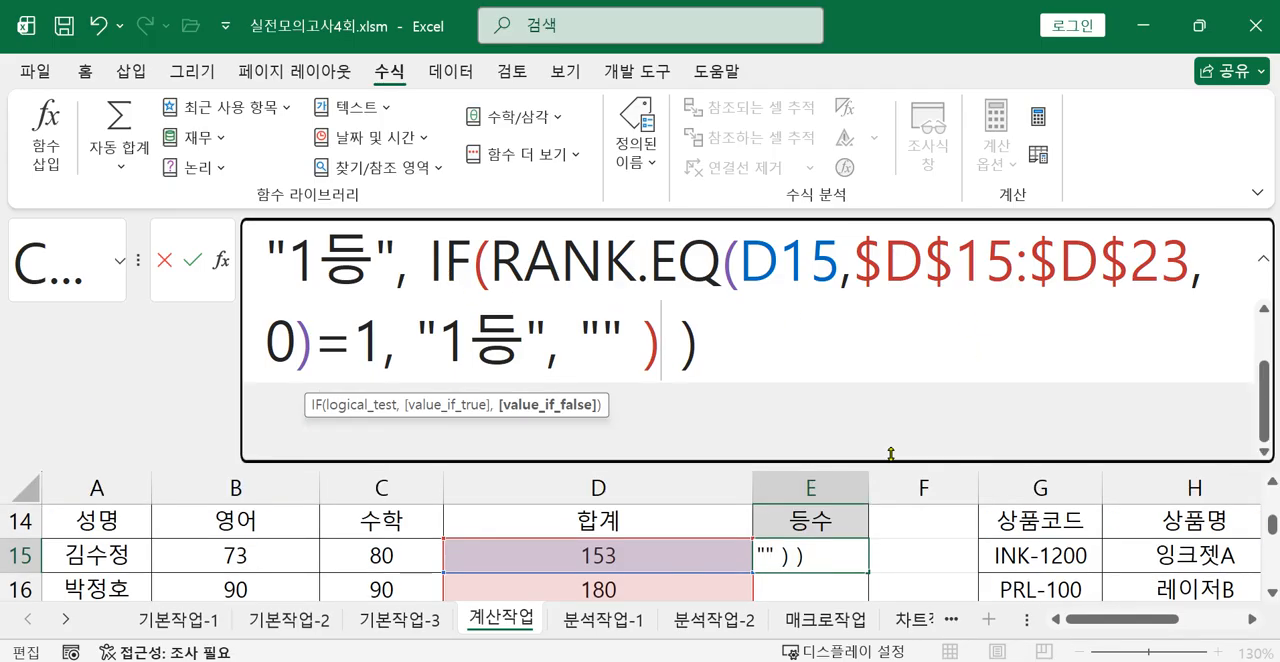
double_click(432, 345)
drag(507, 383, 660, 430)
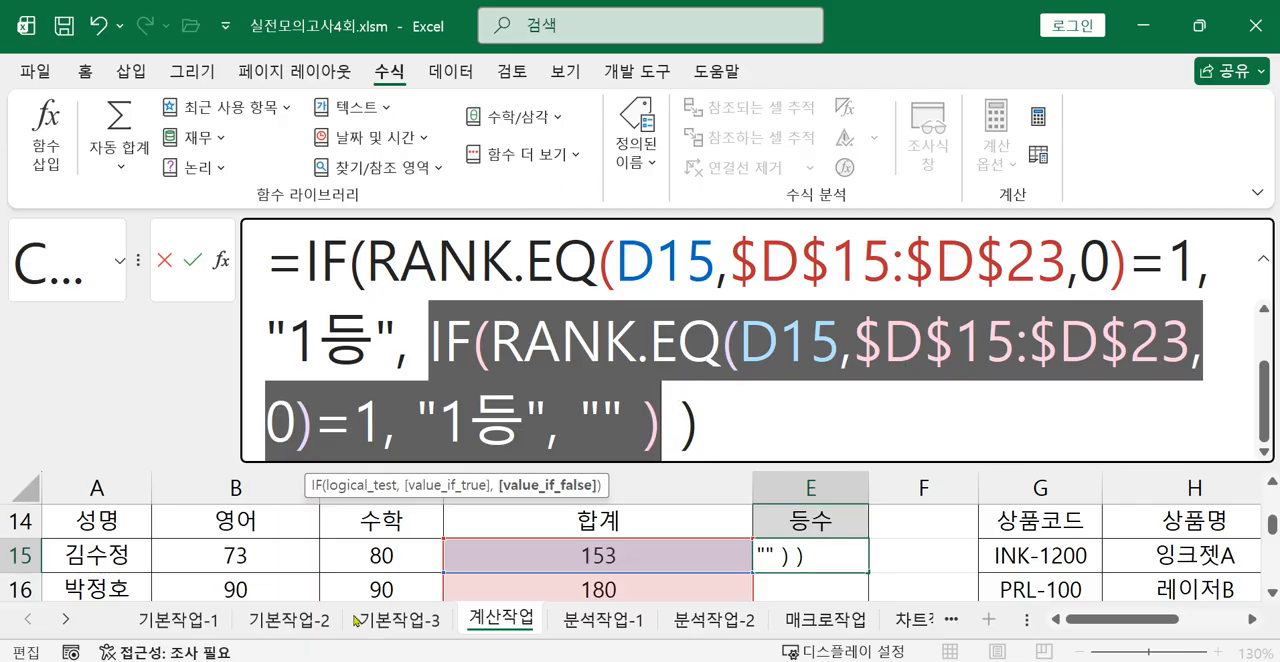
click(383, 432)
key(BackSpace)
text(2)
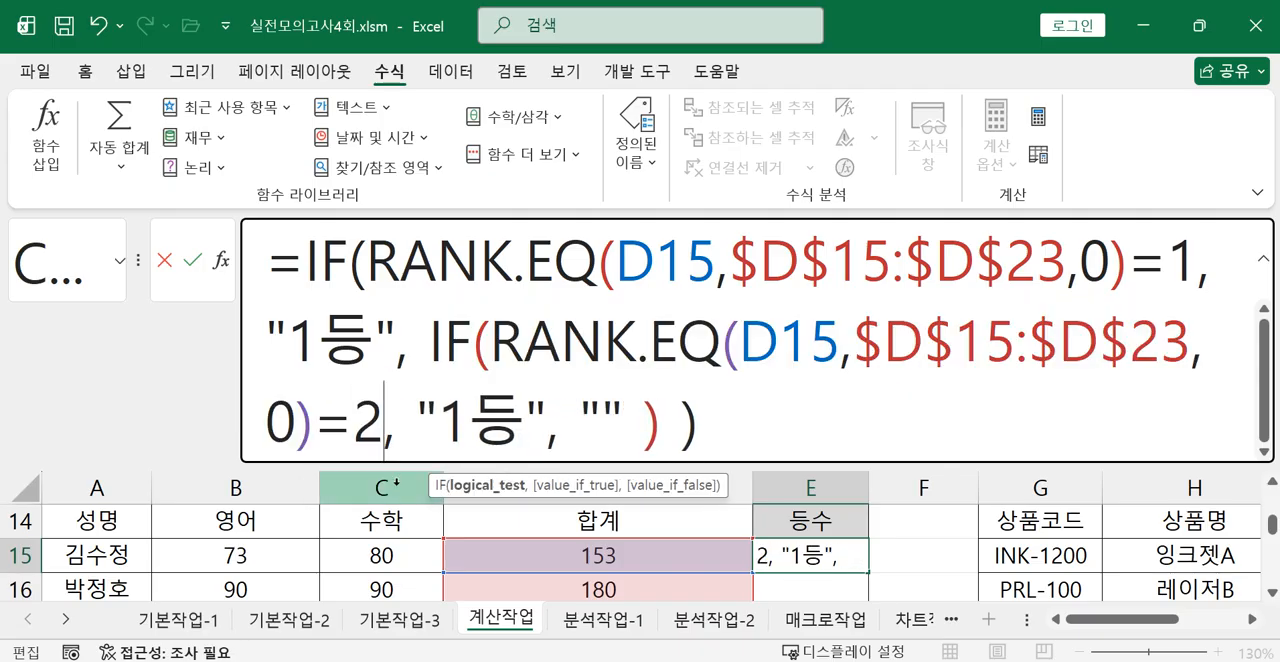
double_click(462, 410)
text(2)
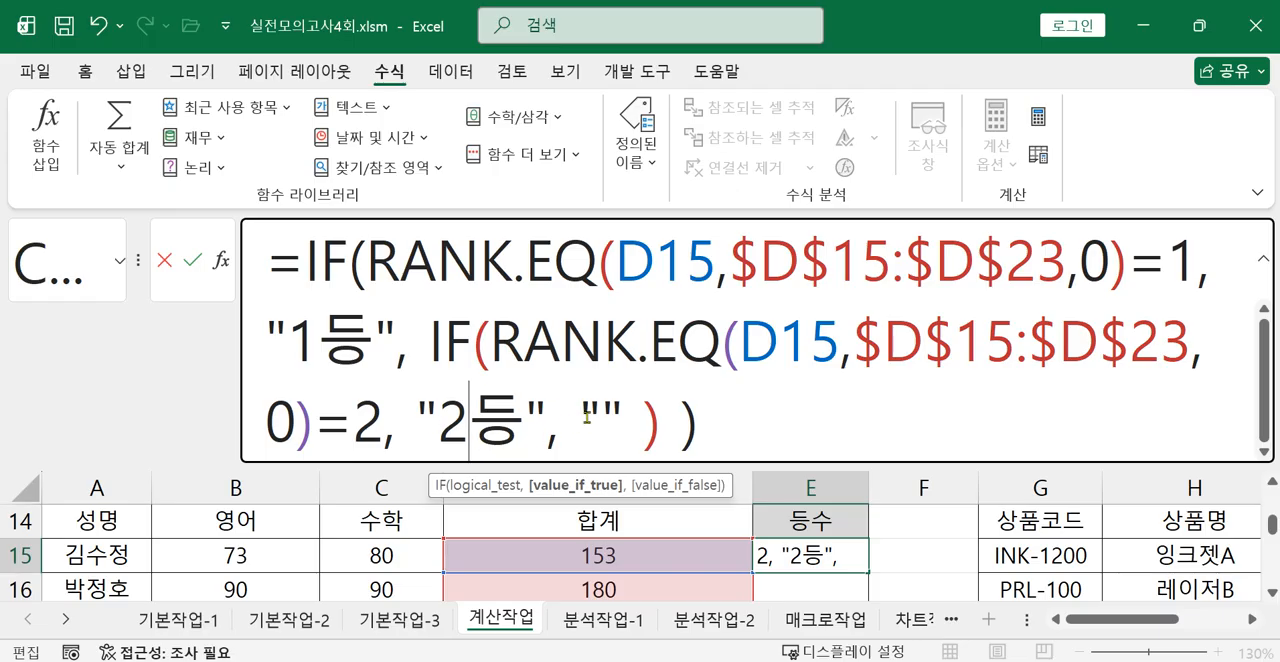
Replace the "" false value of the second IF with the copied IF expression as a third level.
drag(580, 418, 622, 420)
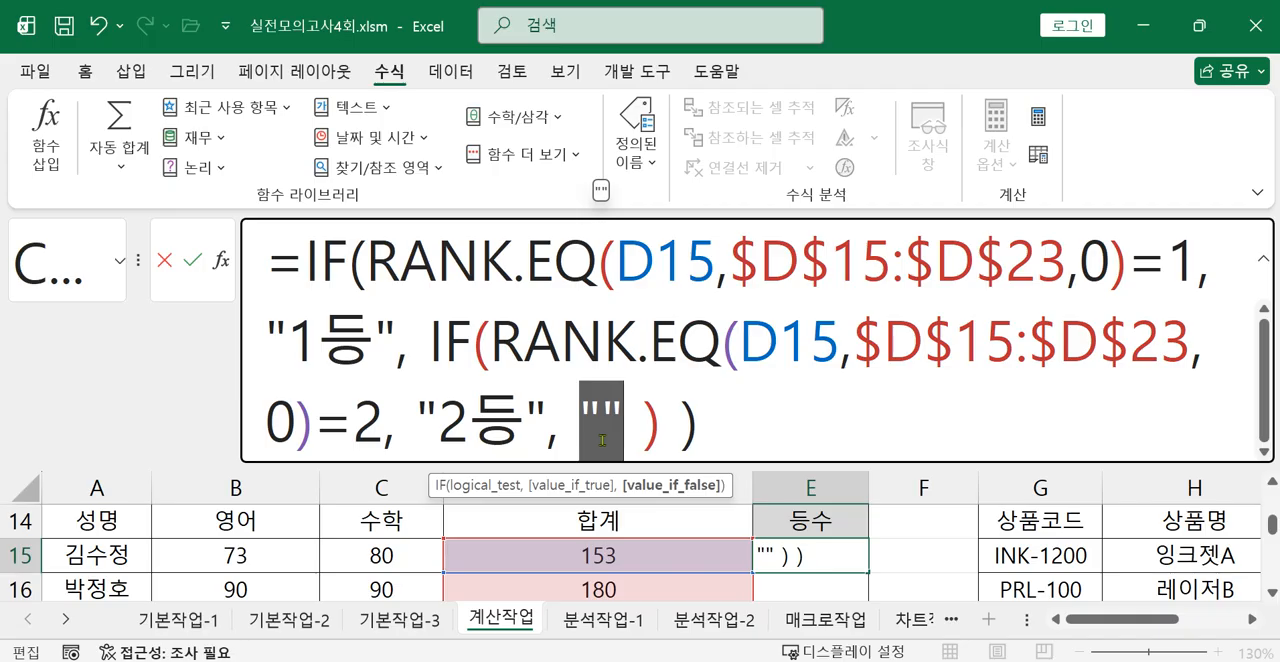
key(BackSpace)
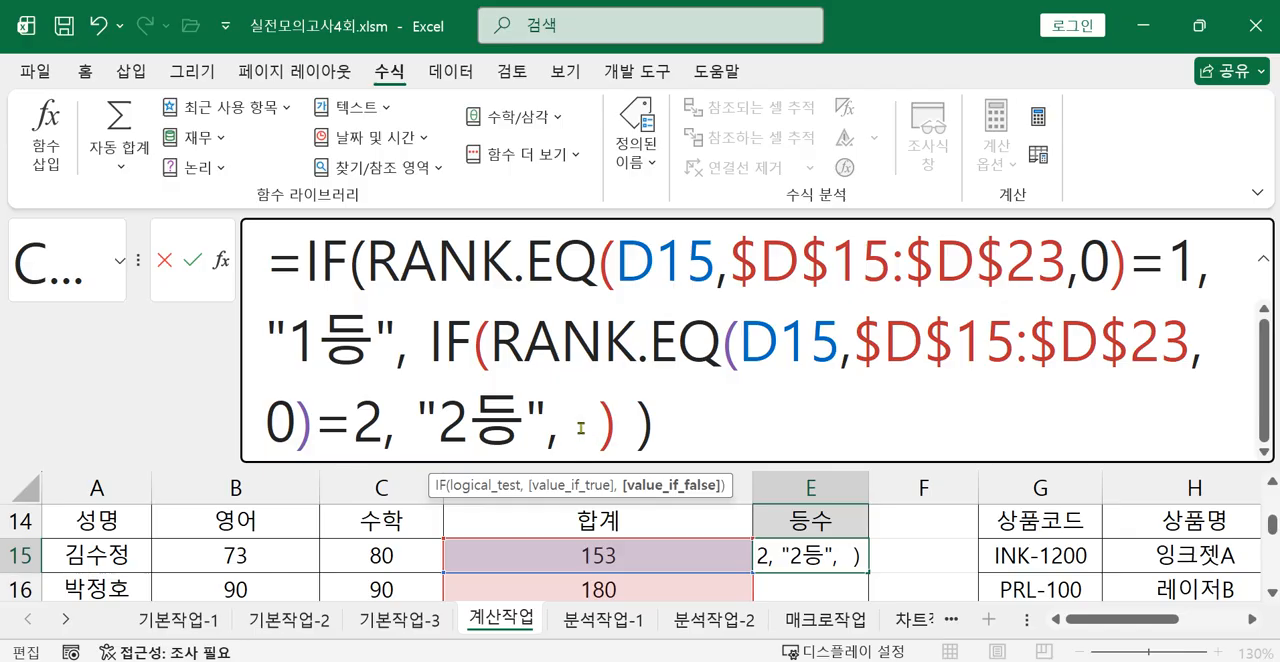
right_click(580, 428)
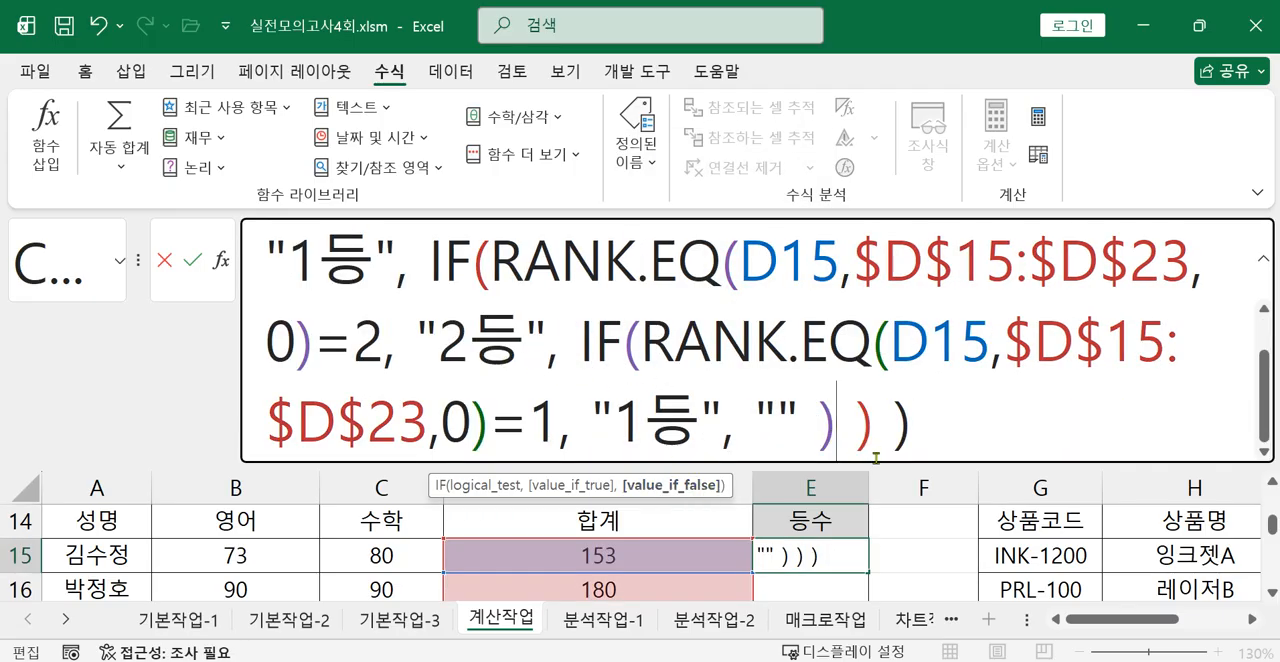
Enlarge the formula bar further and change the third IF to test for rank 3 and return "3등", keeping "" as the last false value.
drag(876, 464, 876, 546)
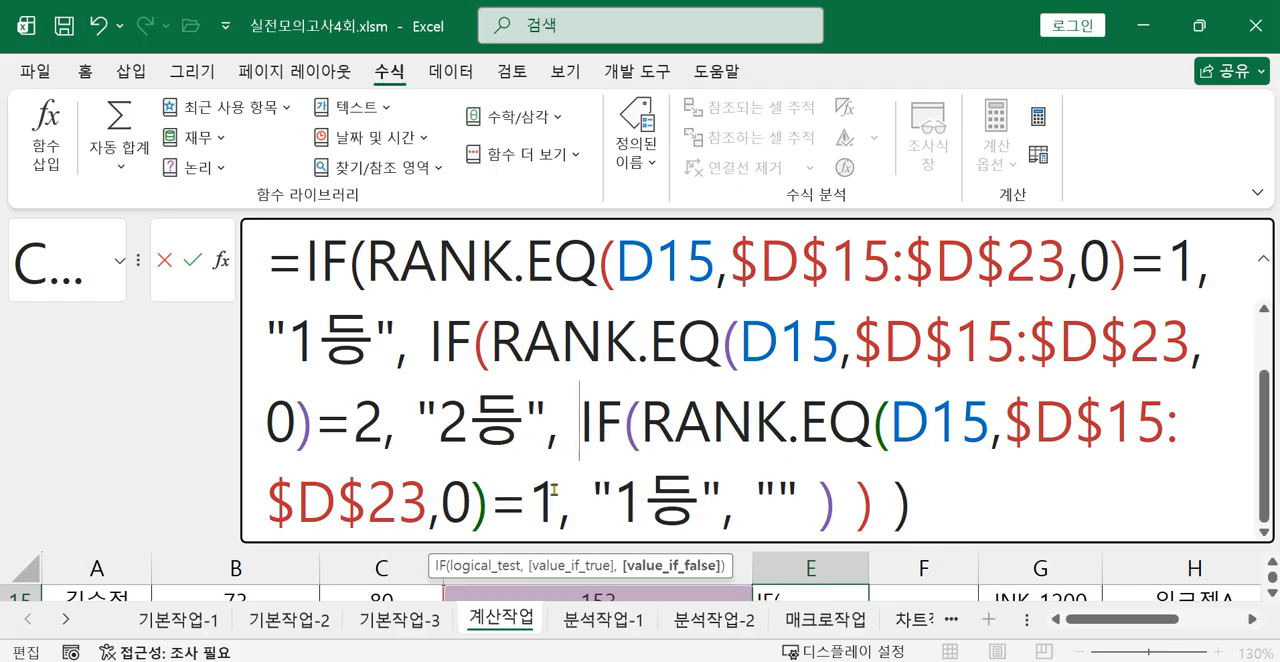
click(556, 505)
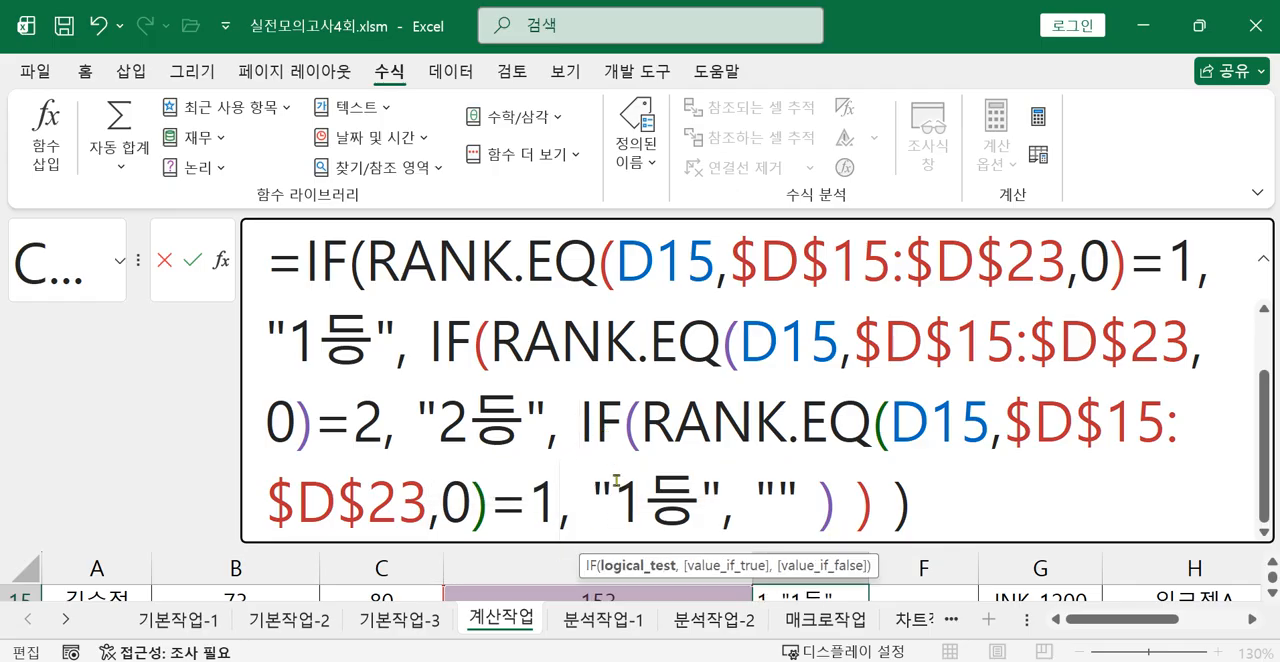
key(BackSpace)
text(3)
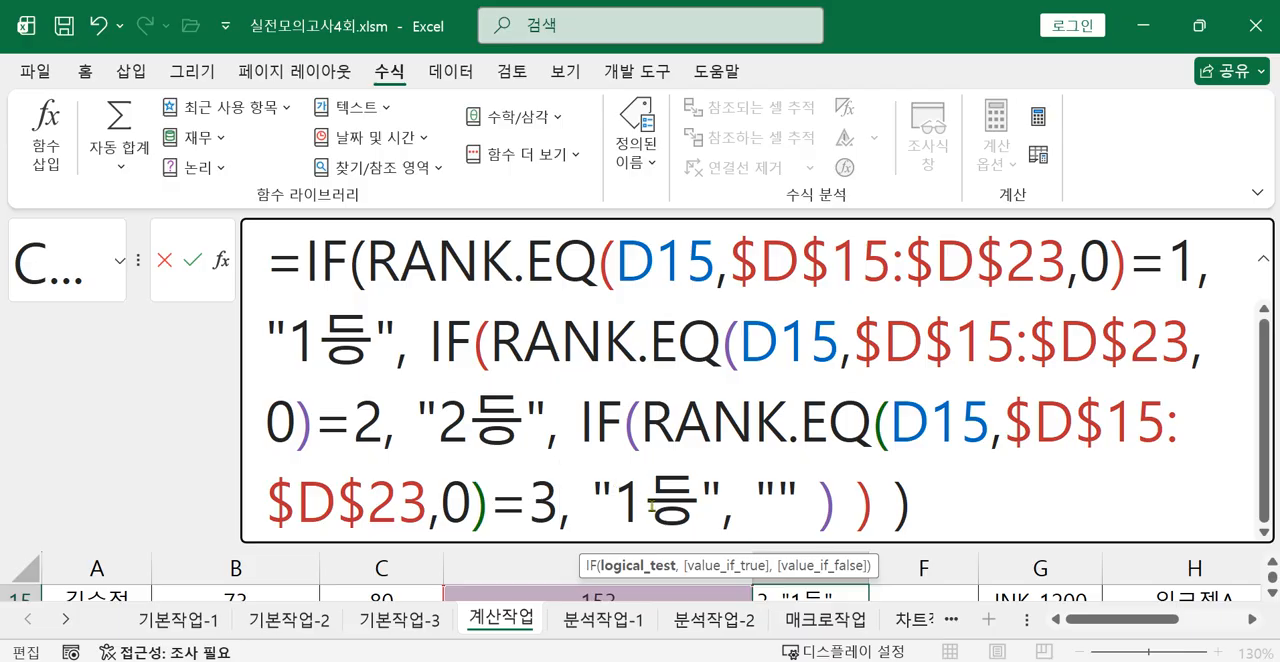
click(640, 471)
key(BackSpace)
text(3)
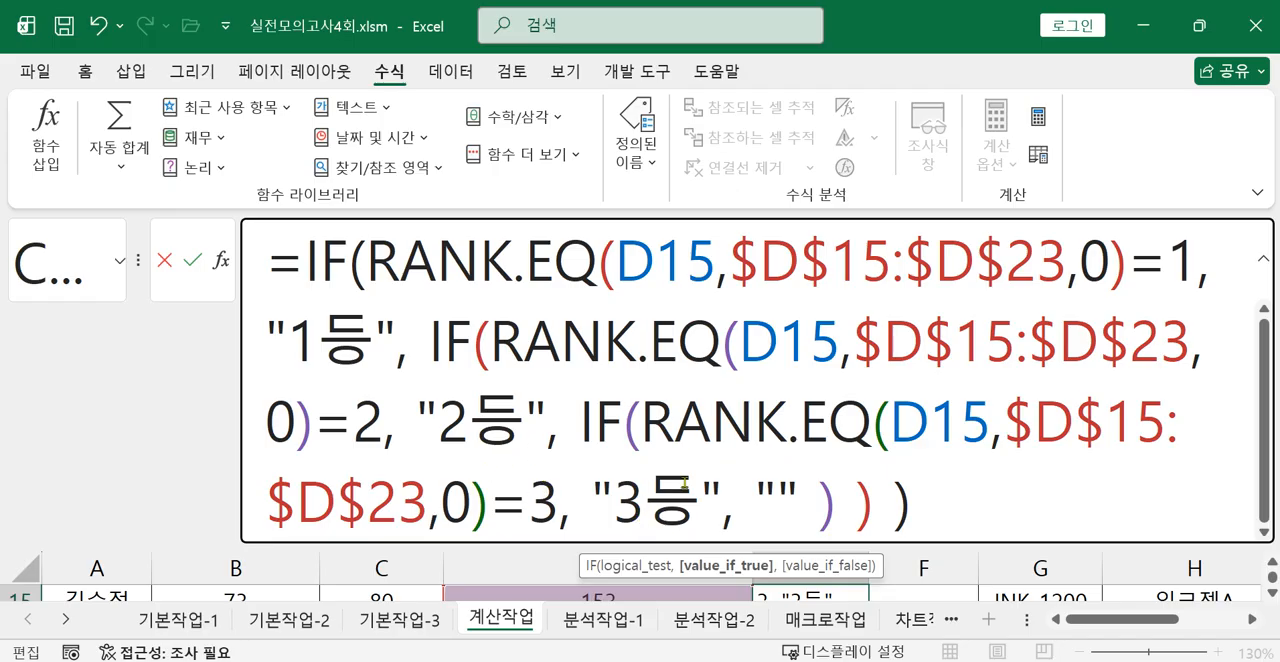
double_click(755, 495)
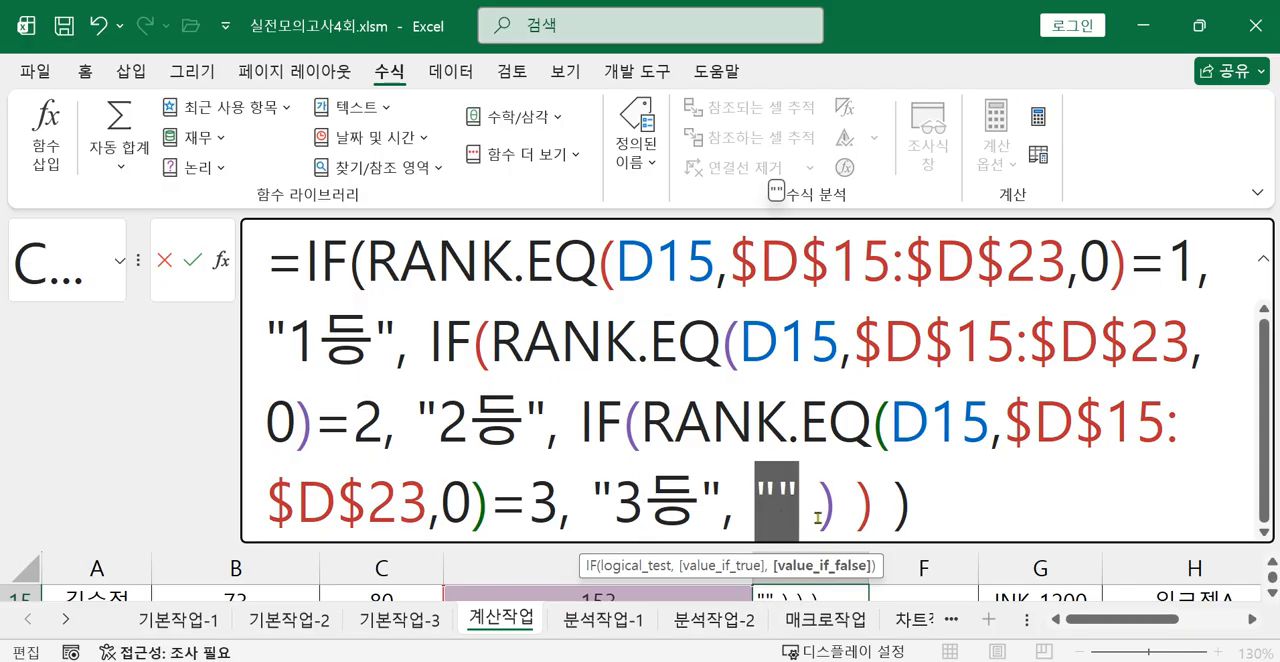
click(822, 513)
drag(822, 513, 910, 518)
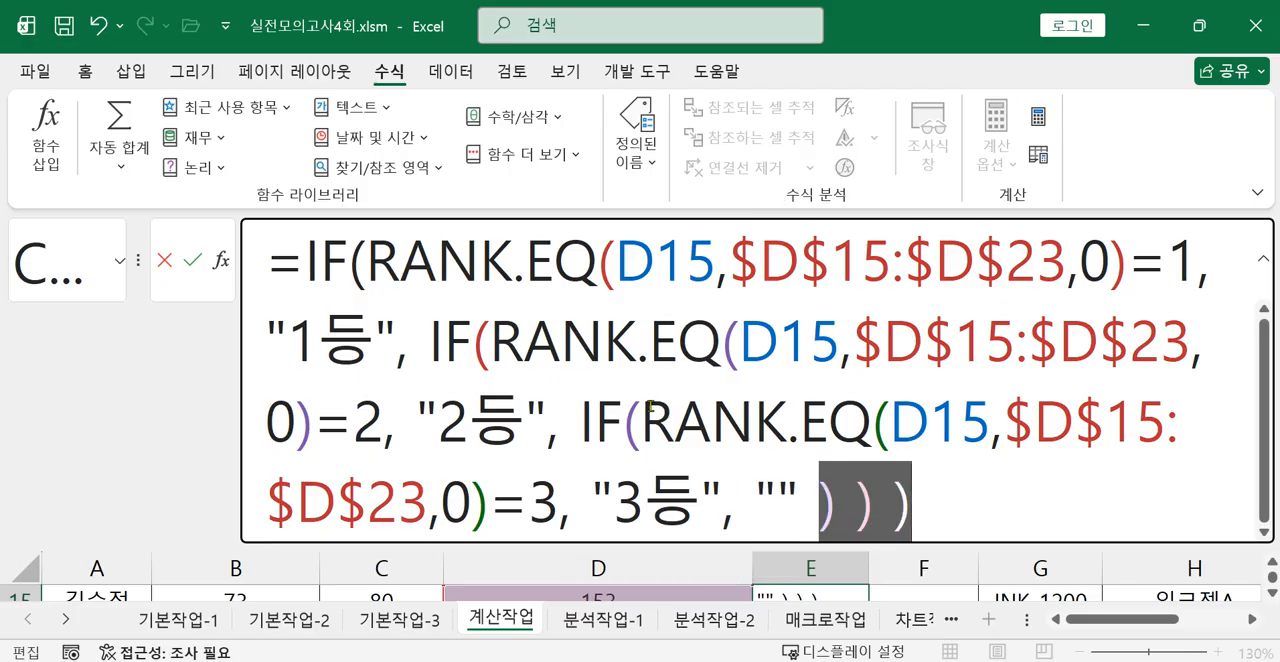
Commit the nested IF formula in E15, collapse the formula bar and reselect E15.
click(955, 516)
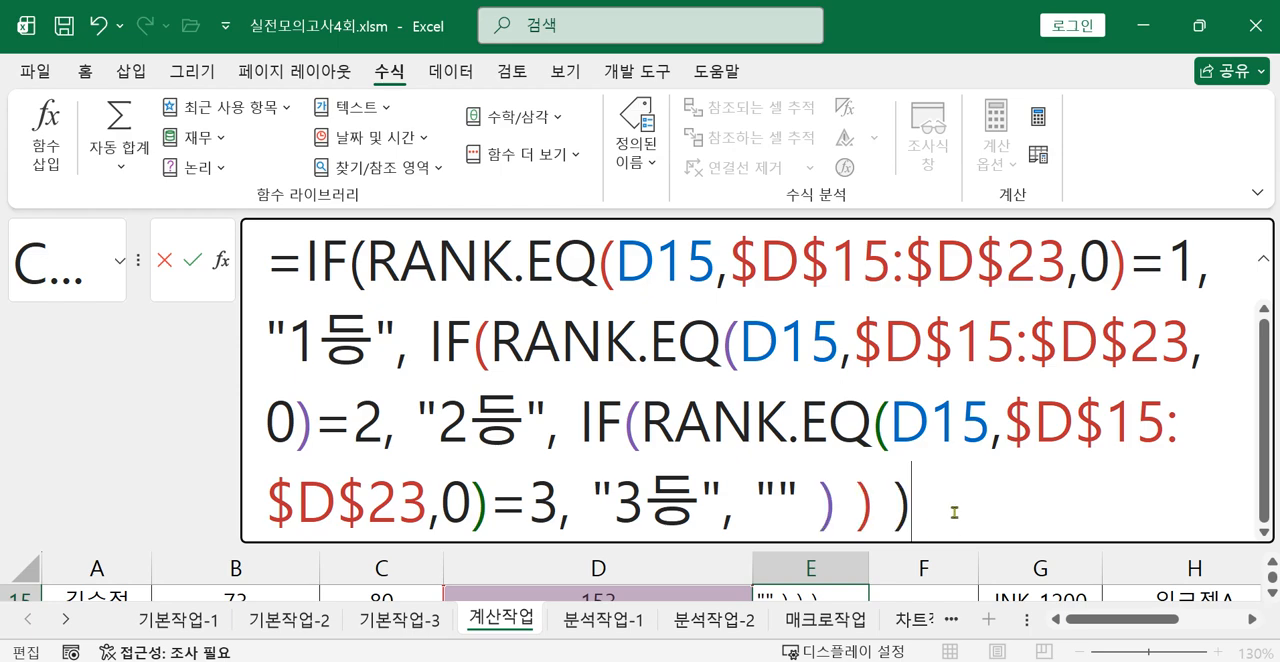
key(Return)
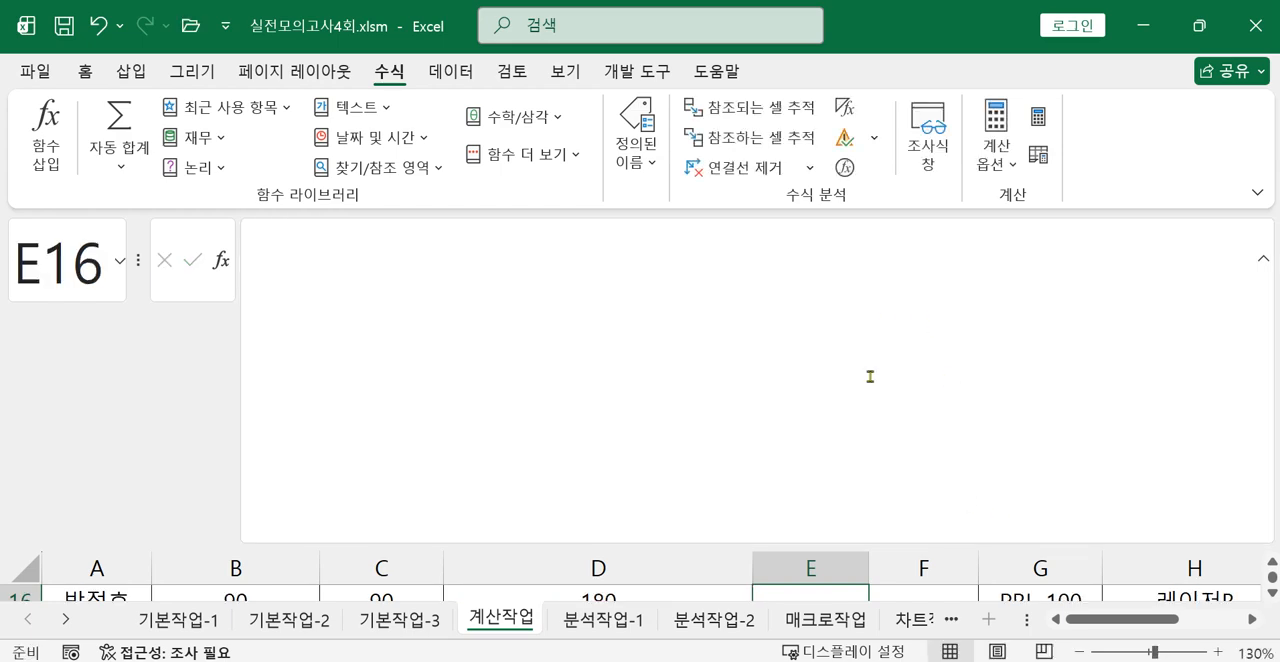
click(1262, 259)
click(810, 436)
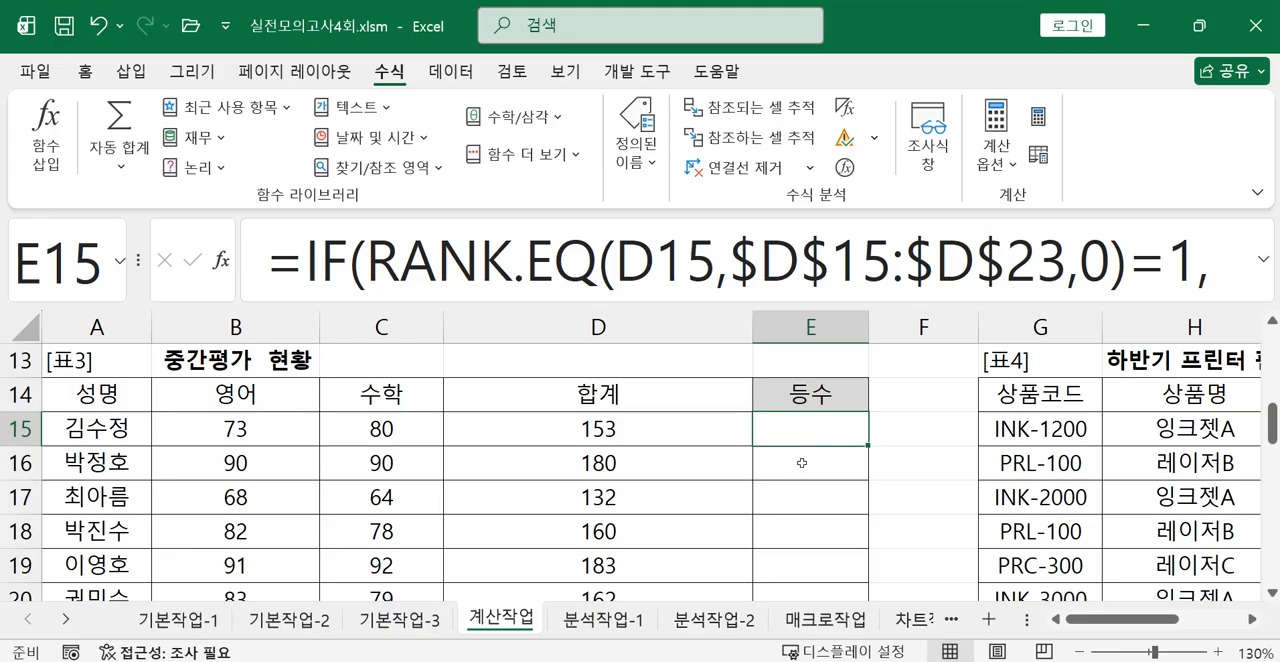
Start a RANK.EQ formula in E16 with D16 as the number to rank.
click(802, 463)
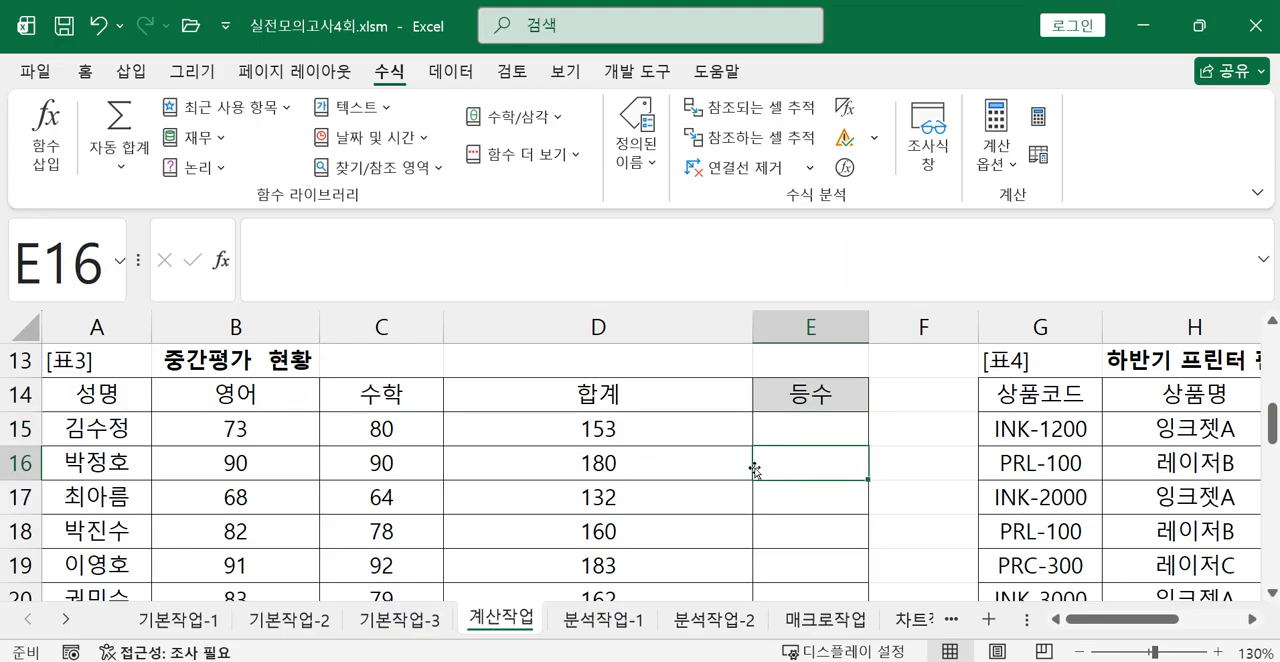
text(=ㄱ)
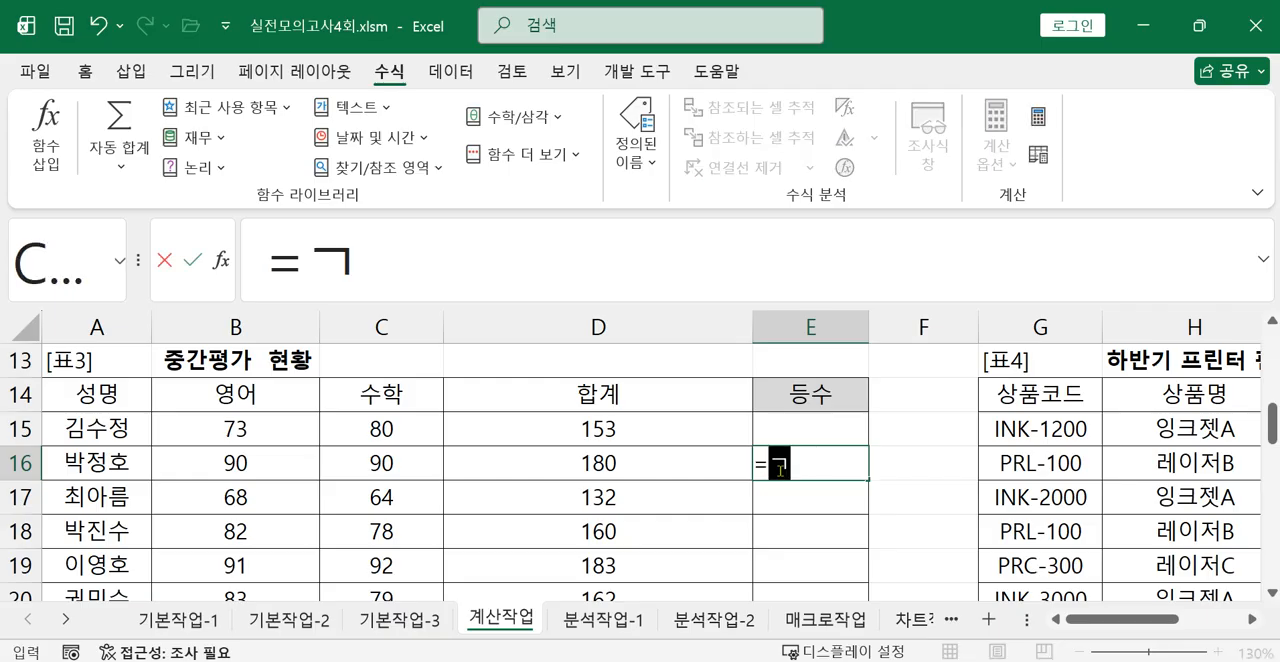
key(BackSpace)
text(R)
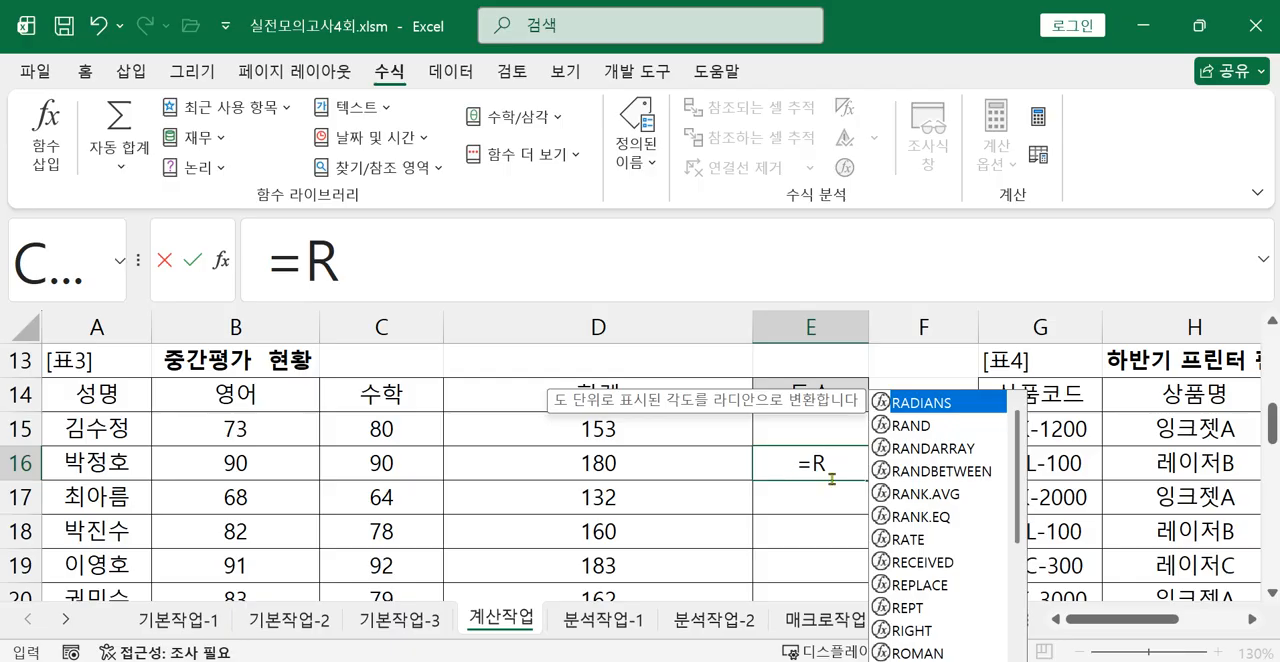
click(930, 519)
double_click(930, 519)
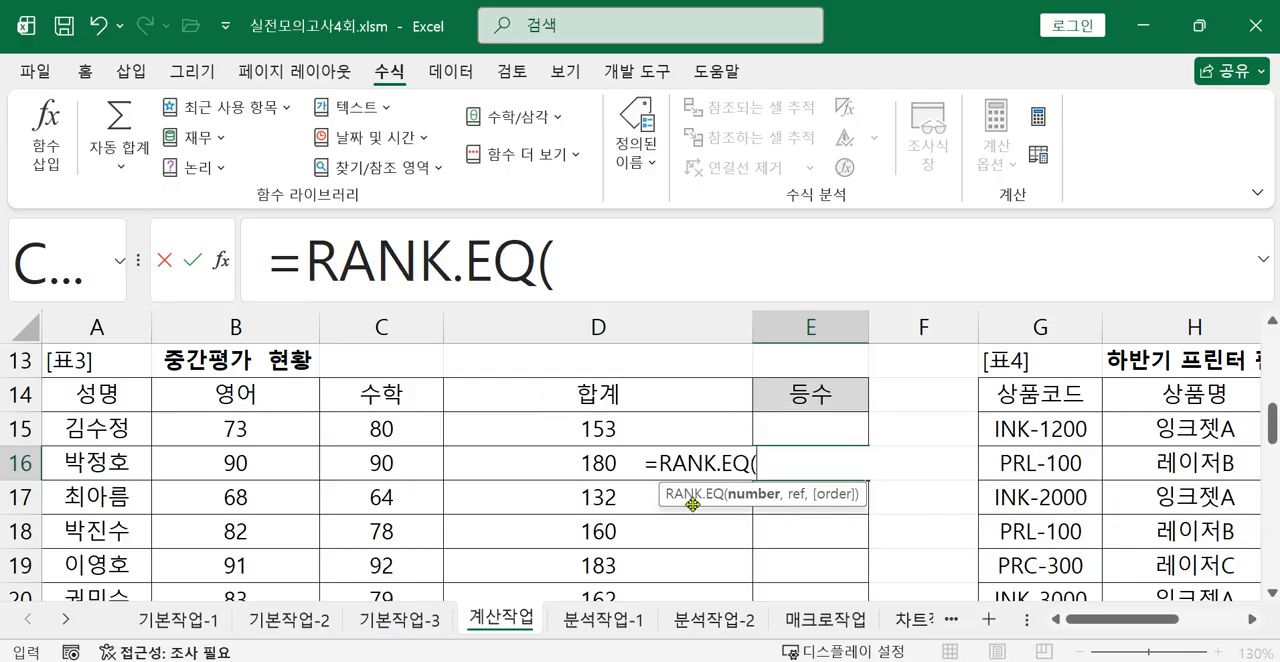
click(585, 463)
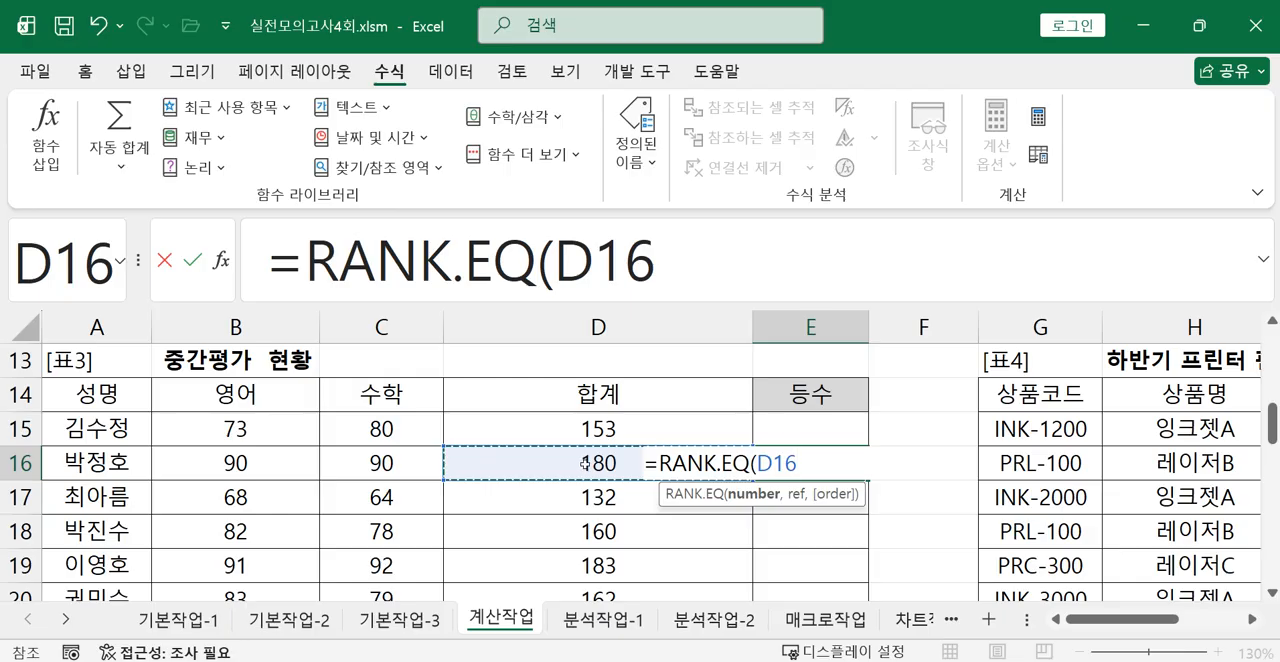
text(,)
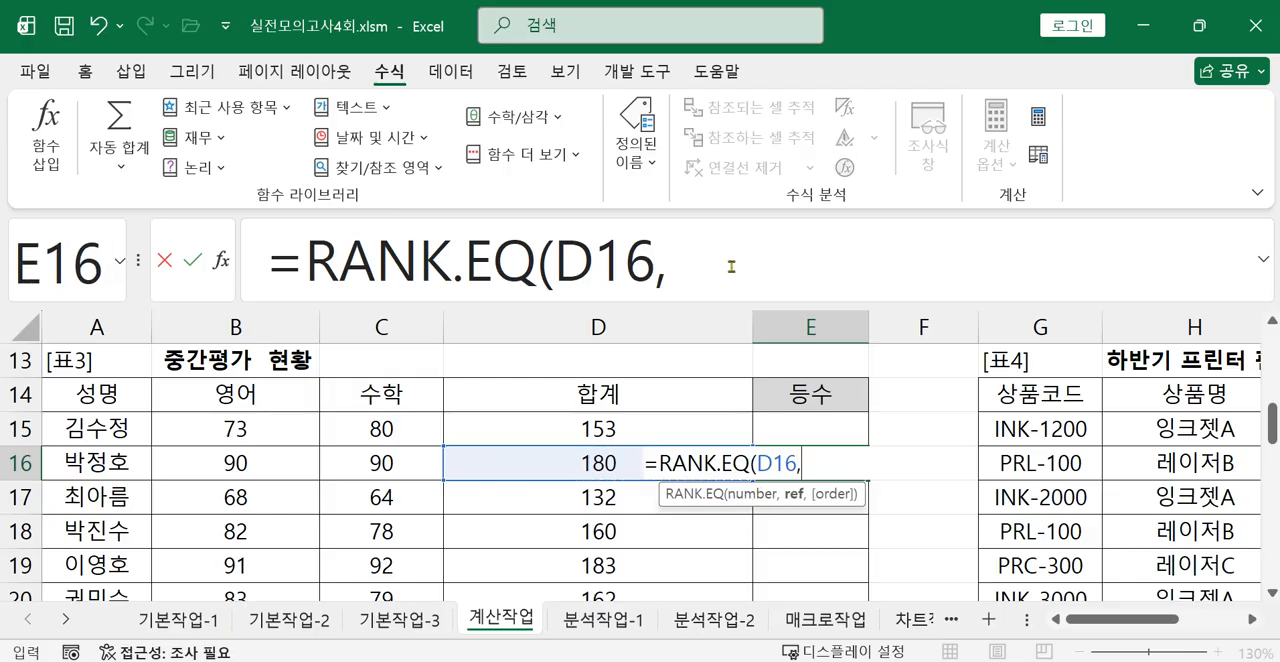
Complete the E16 formula with the absolute range $D$15:$D$23 and order 0, and compare the rank with 1.
drag(579, 430, 583, 530)
drag(684, 275, 882, 290)
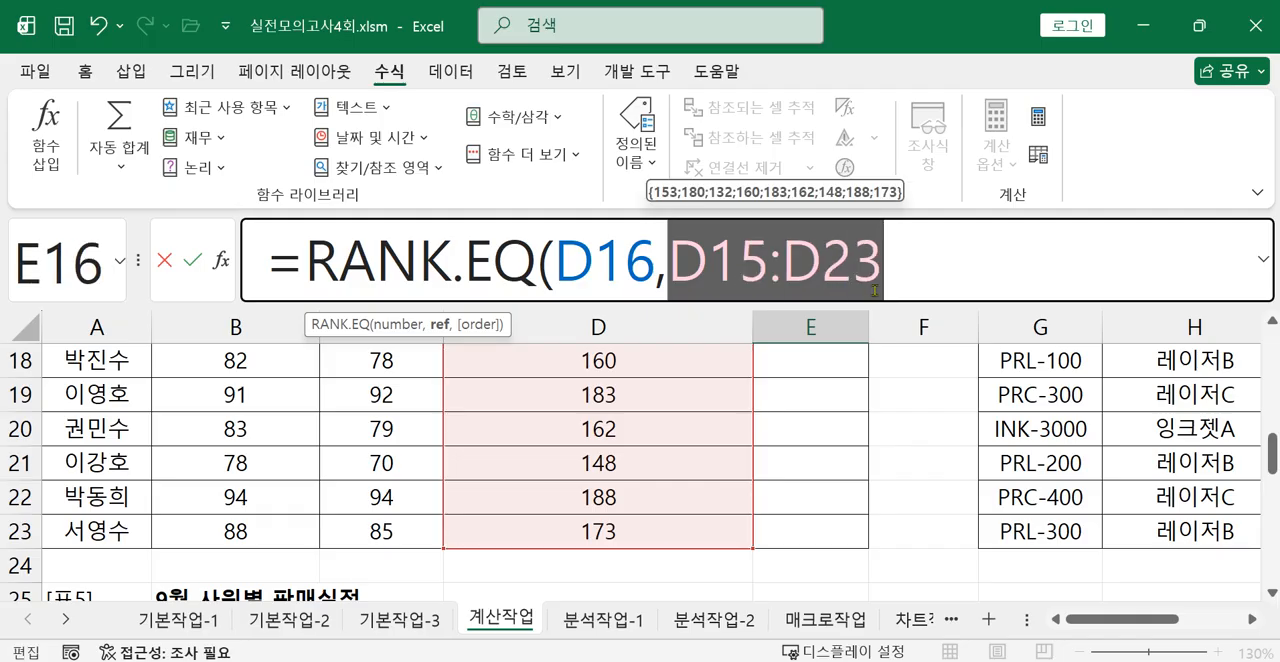
key(F4)
click(1013, 273)
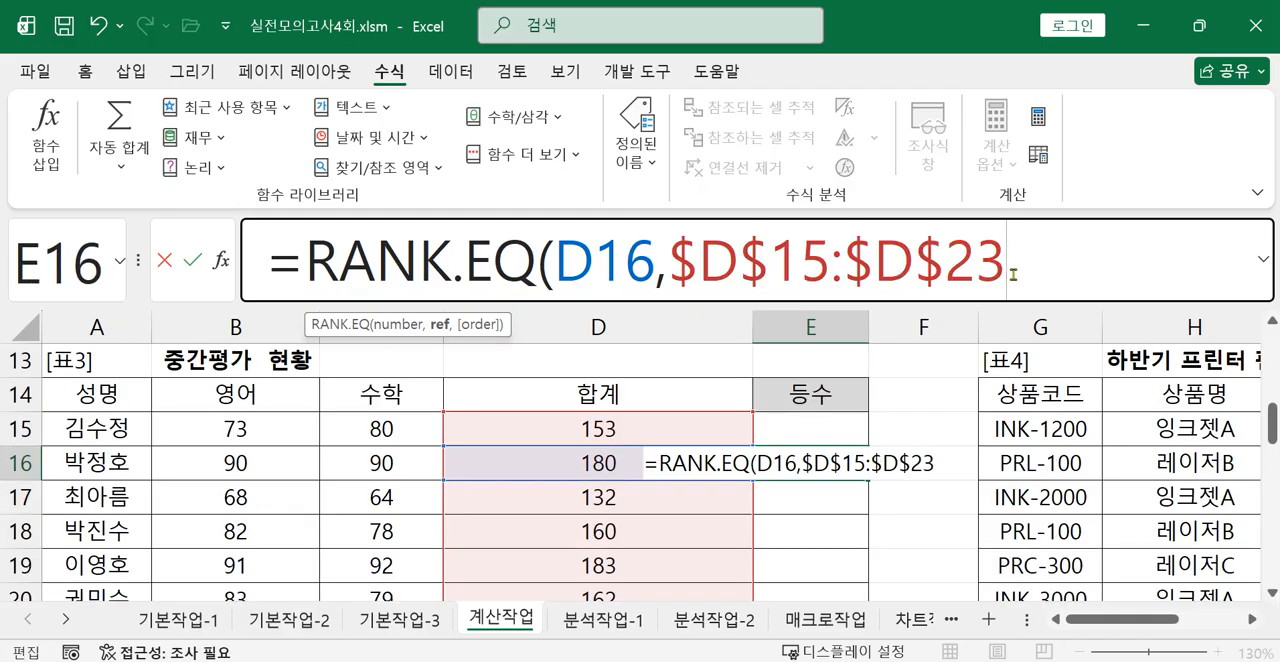
text(,0))
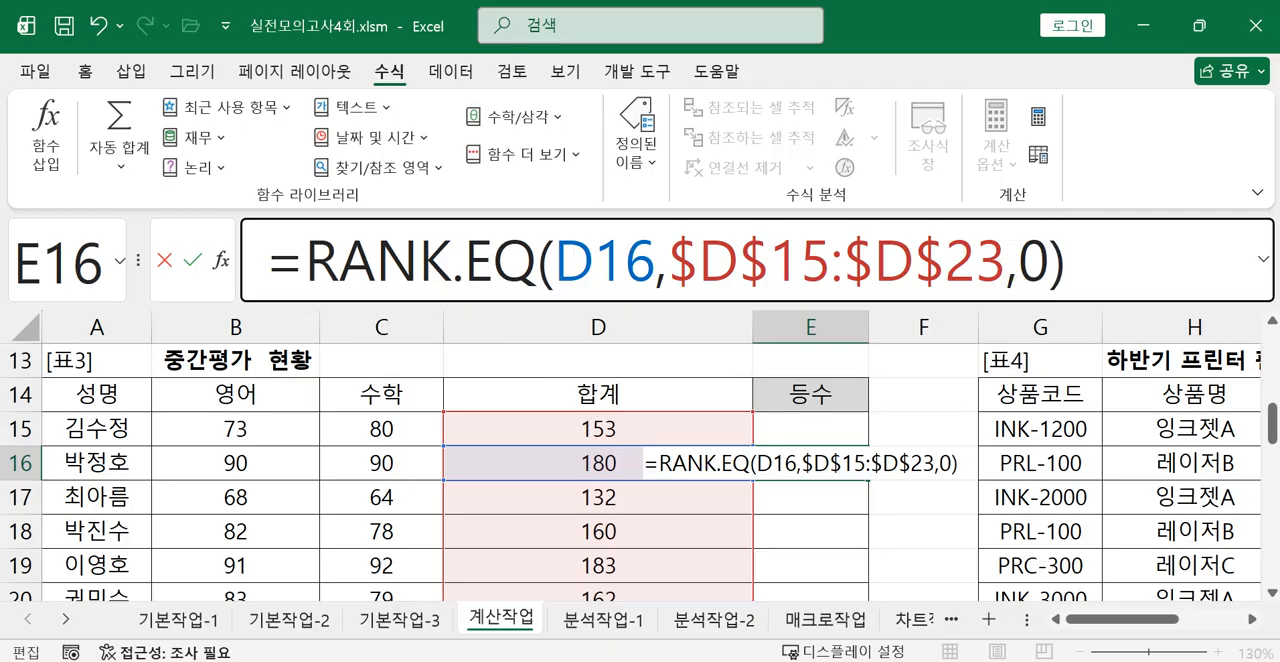
text(=1)
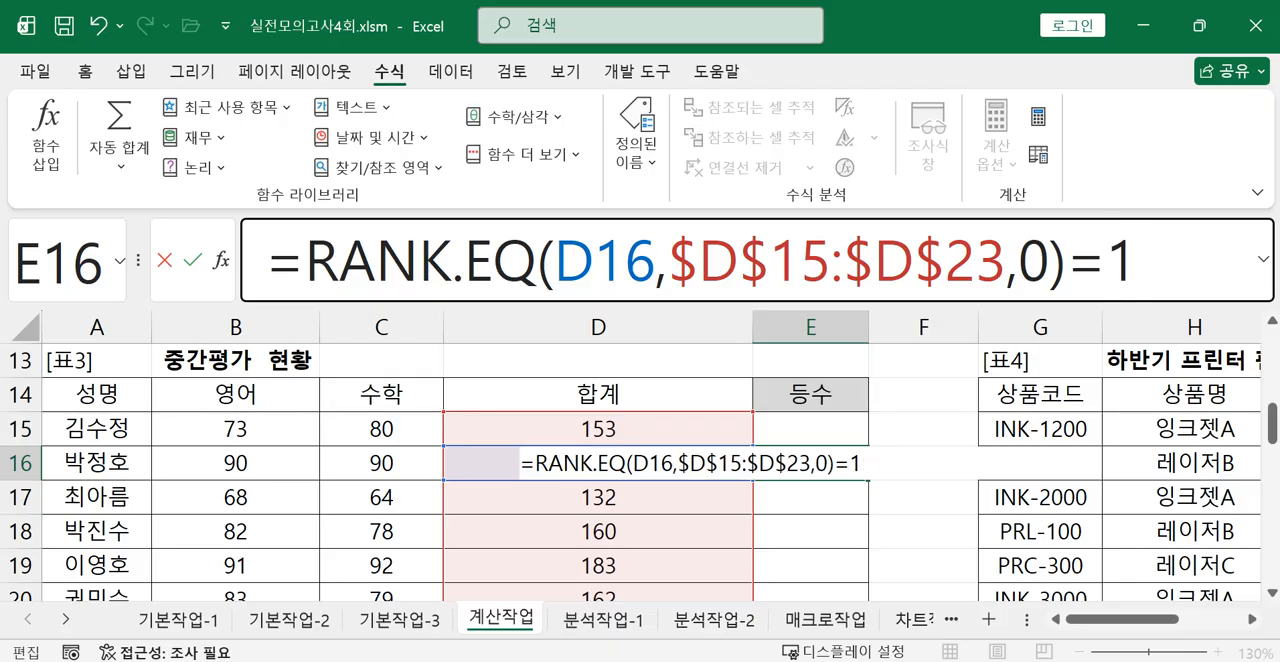
key(Return)
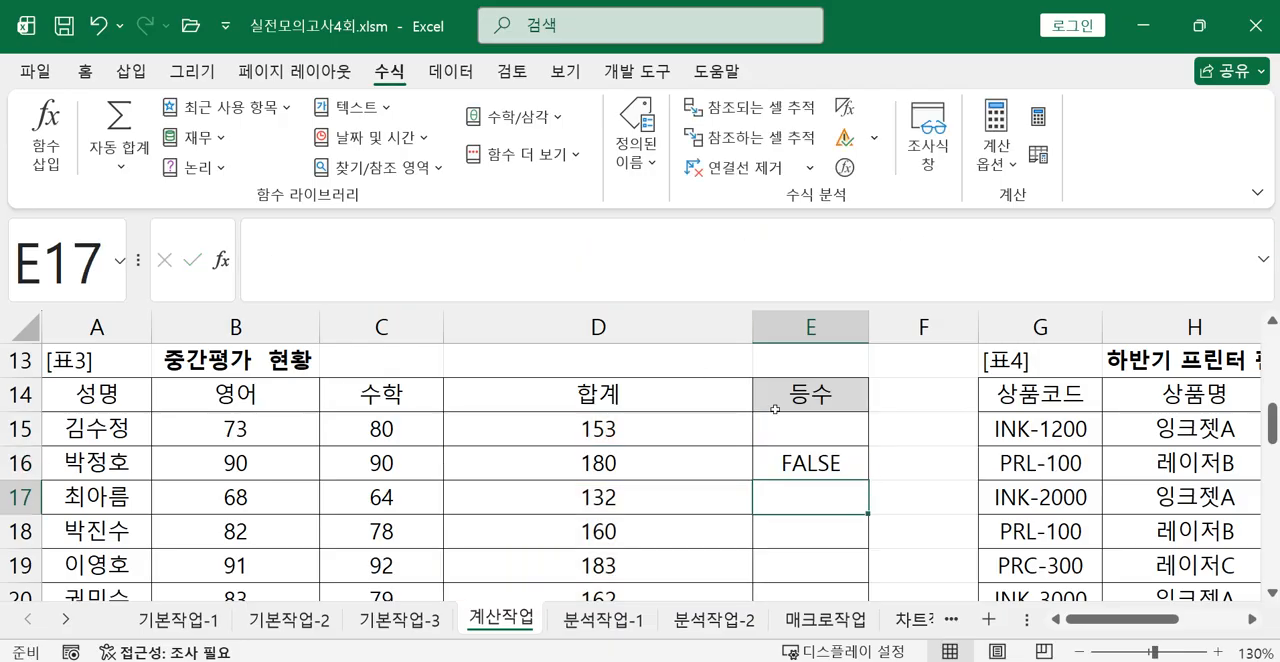
Insert an IF function before RANK.EQ in E16 so the rank comparison becomes its logical test.
click(820, 458)
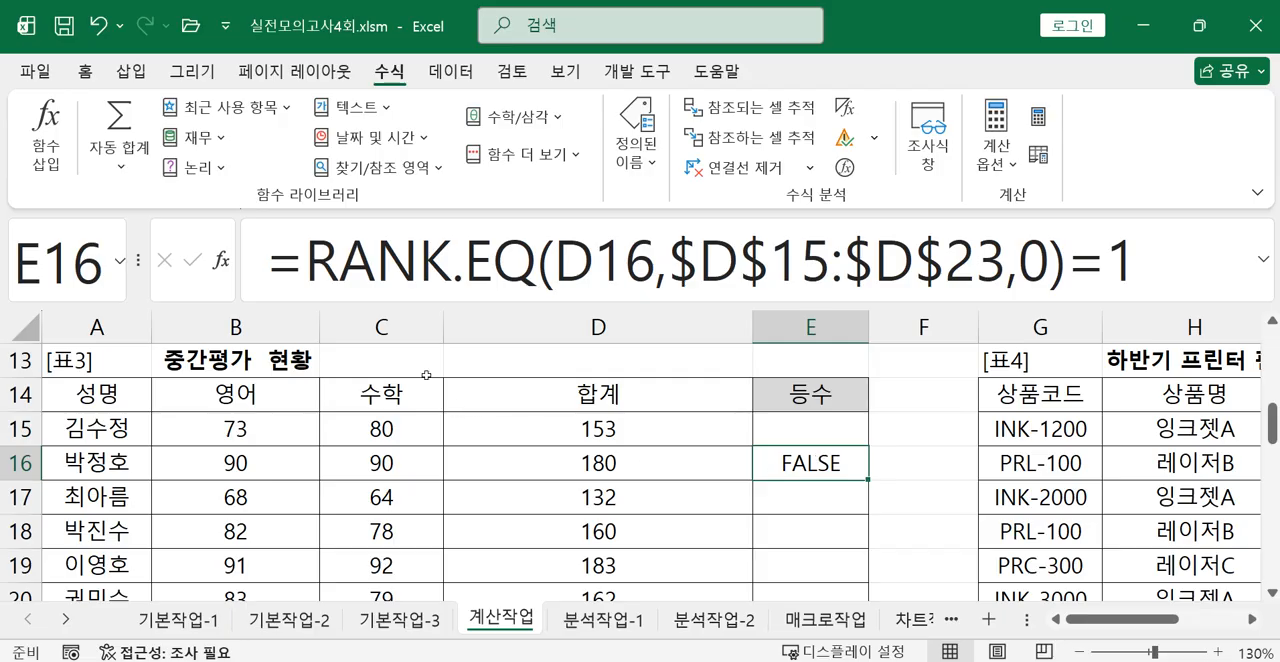
click(289, 272)
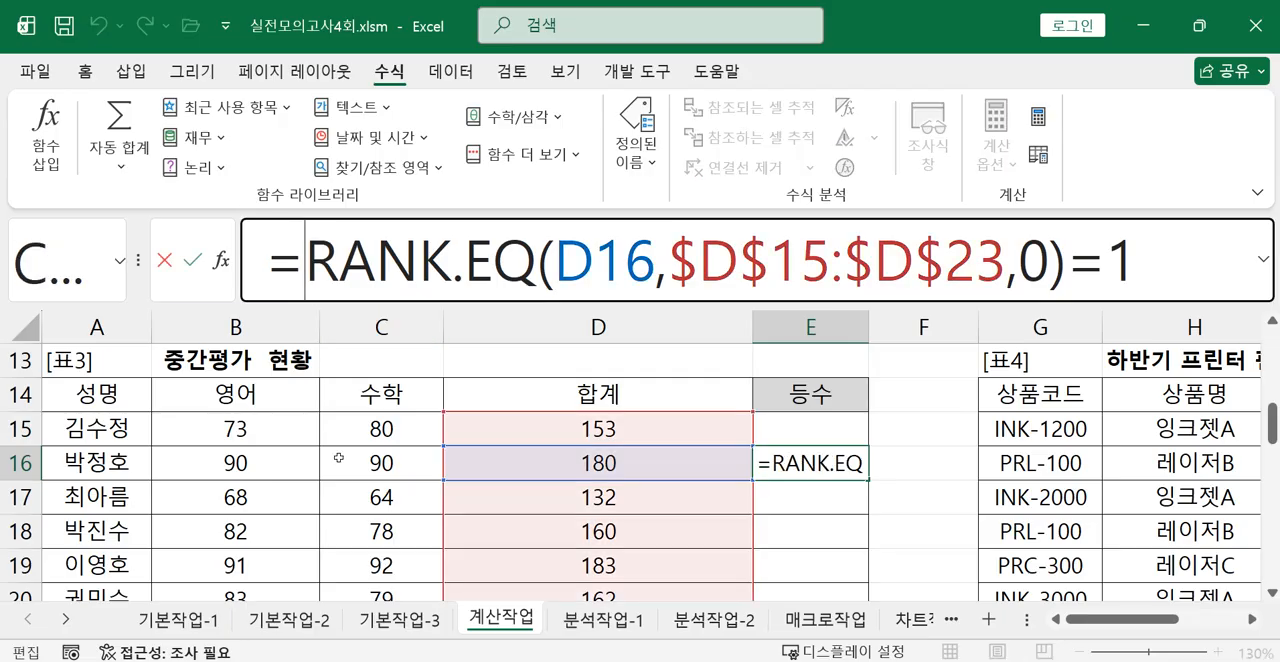
text(I)
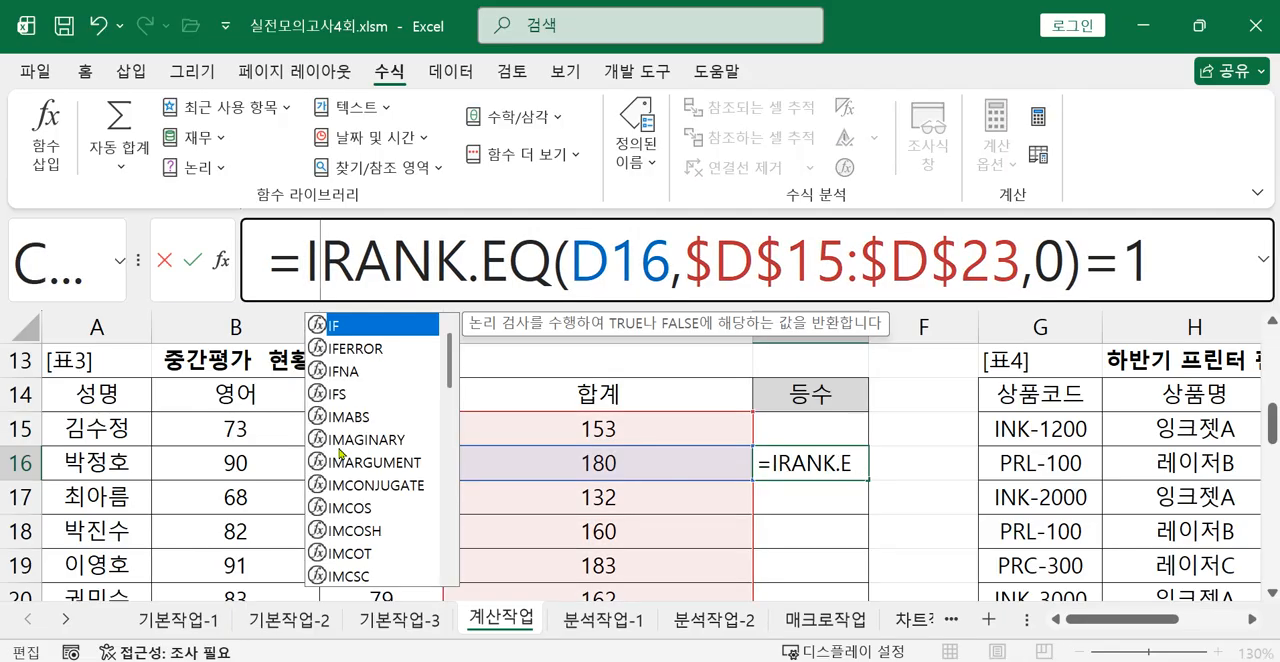
double_click(342, 326)
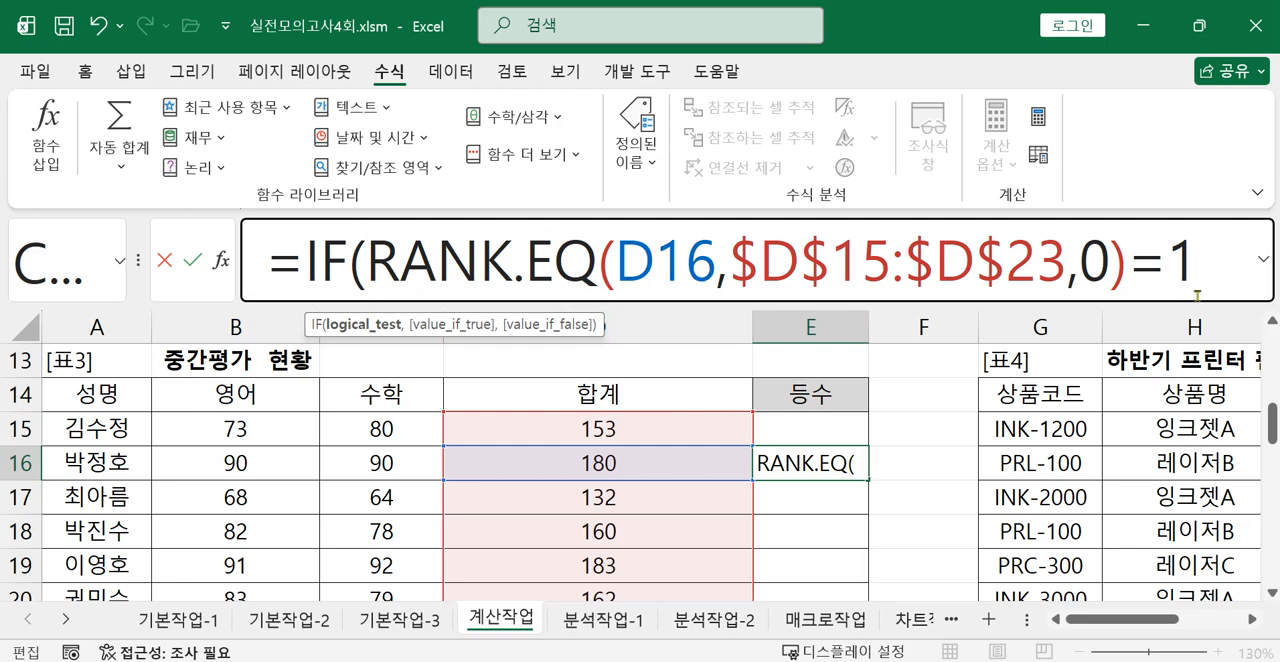
Expand the formula bar and add "1등" as the IF's true value, followed by a comma for the false value.
click(1262, 258)
click(1207, 281)
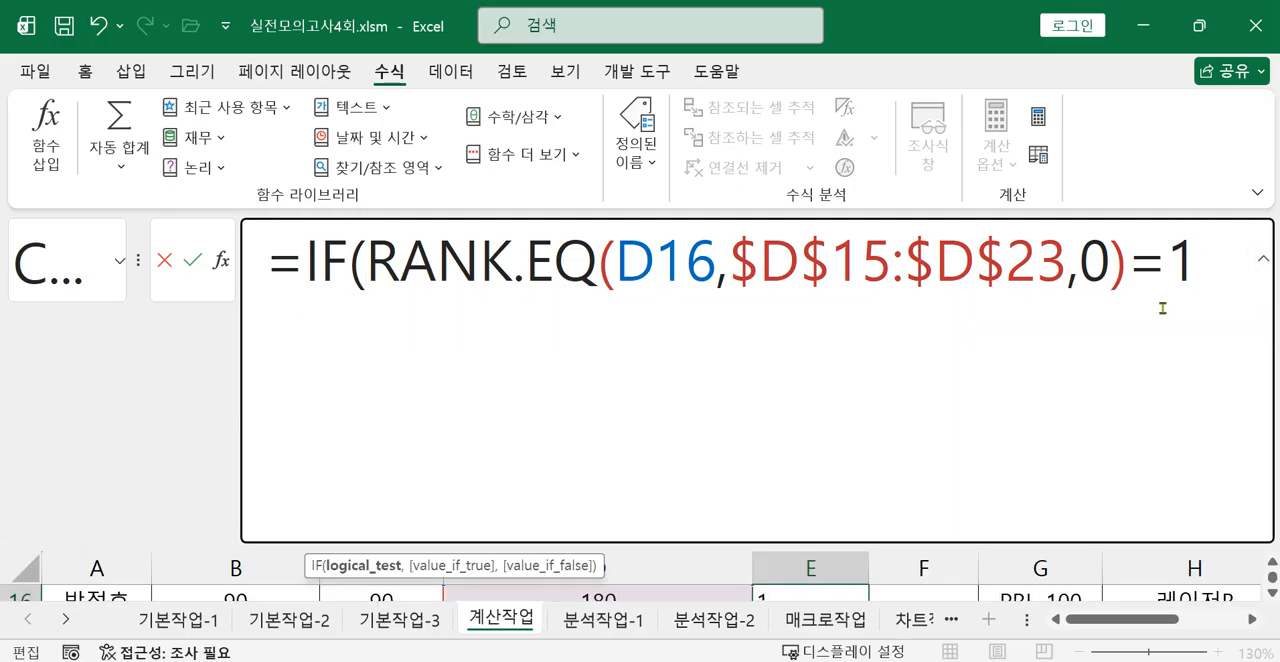
text(,")
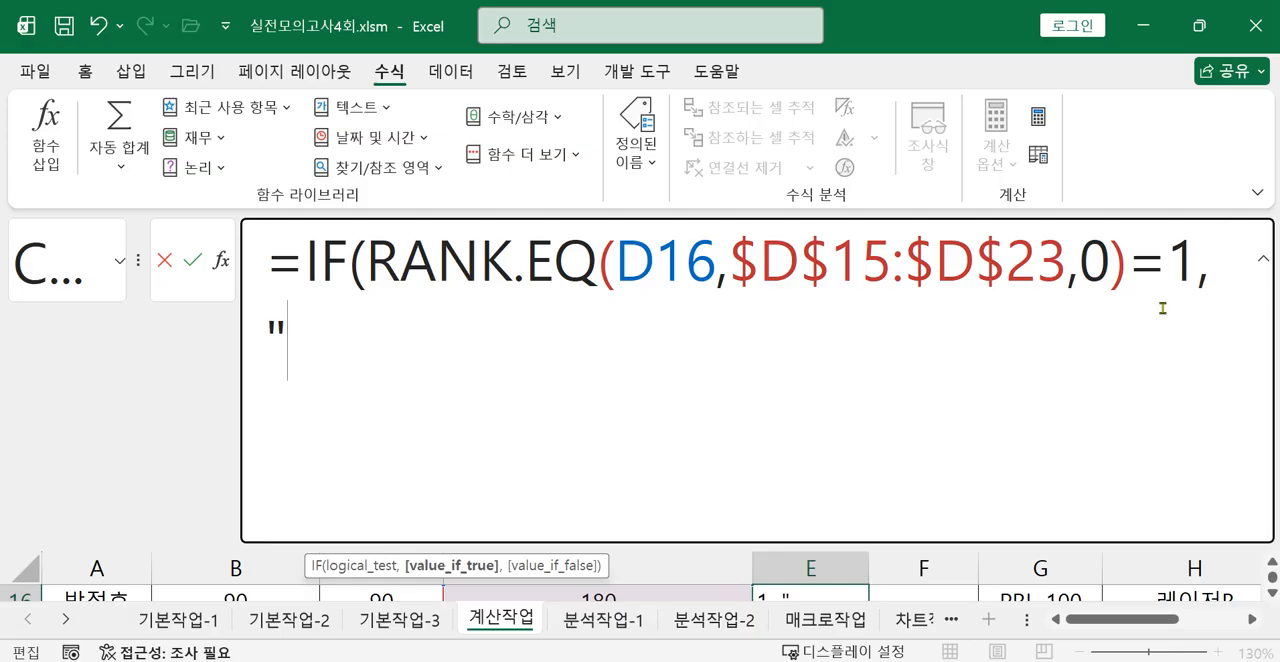
text(1EMD)
key(BackSpace)
key(BackSpace)
key(BackSpace)
key(Hangul)
text(등",)
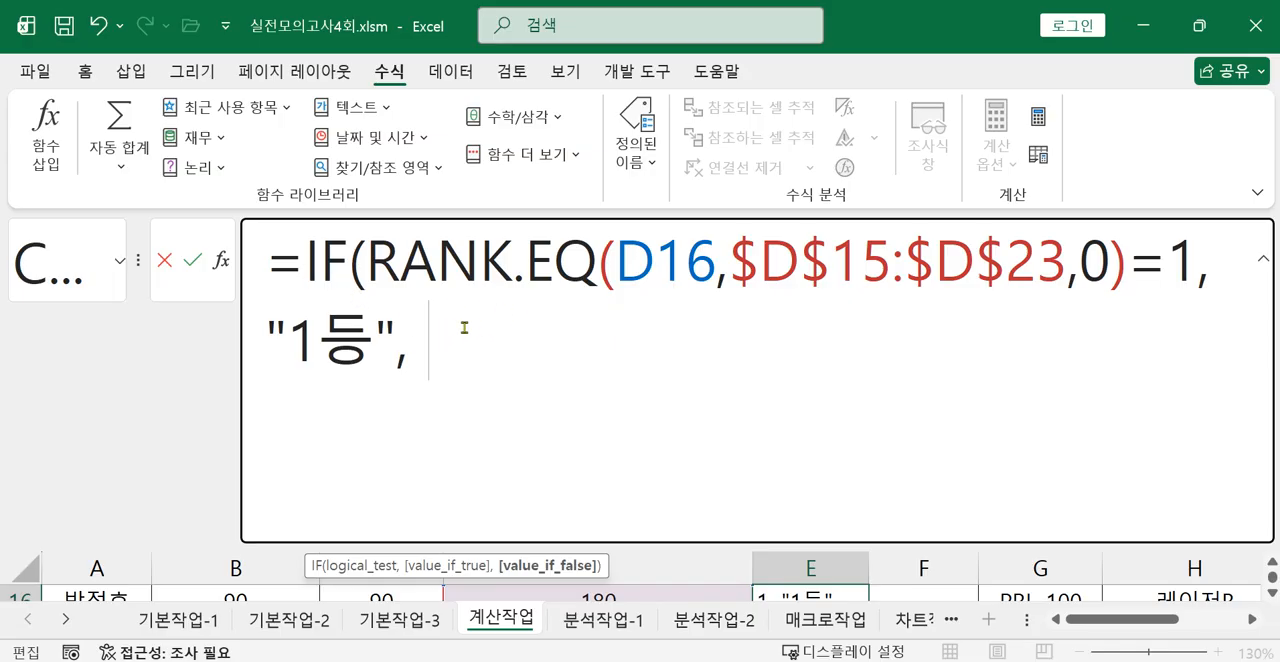
Copy the IF expression without the equals sign and paste it at the end as the false value.
drag(300, 267, 423, 343)
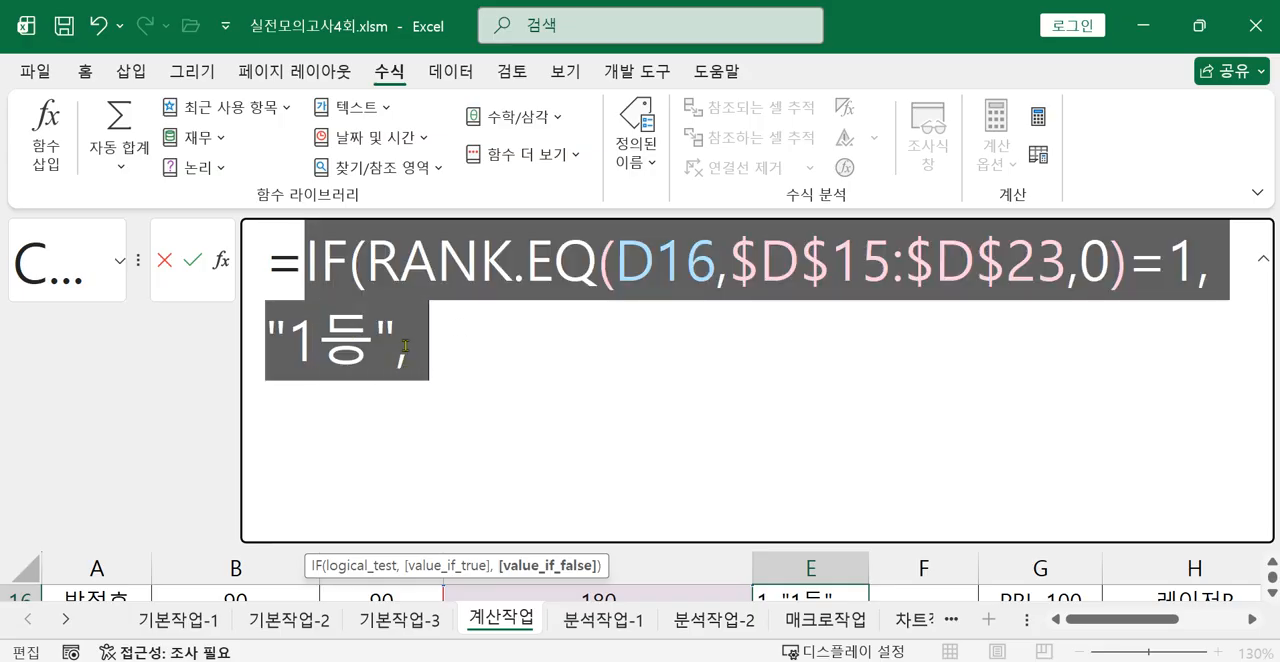
right_click(380, 301)
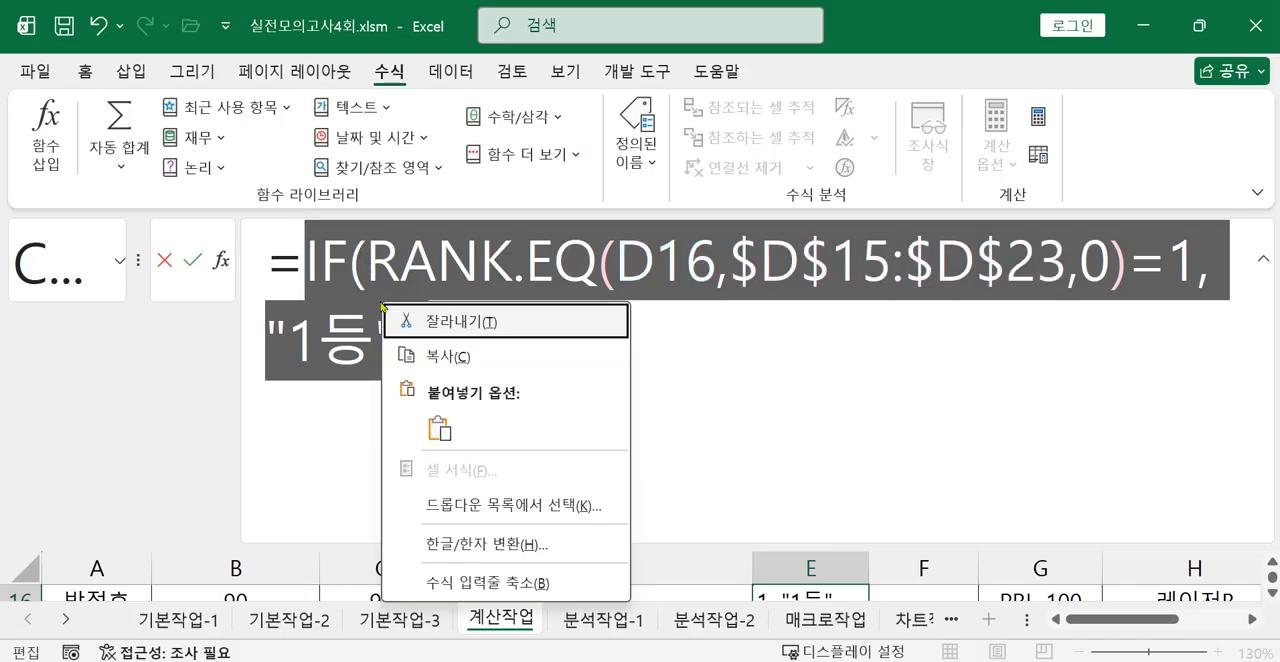
click(440, 360)
click(459, 364)
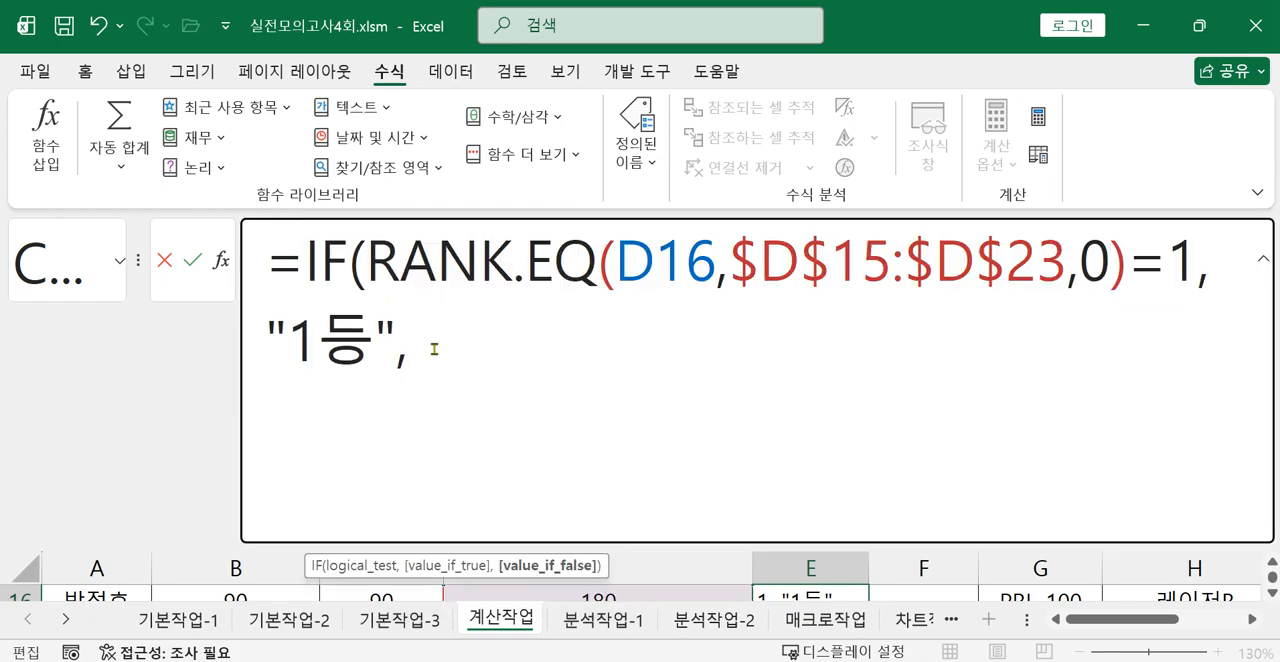
key(ctrl+v)
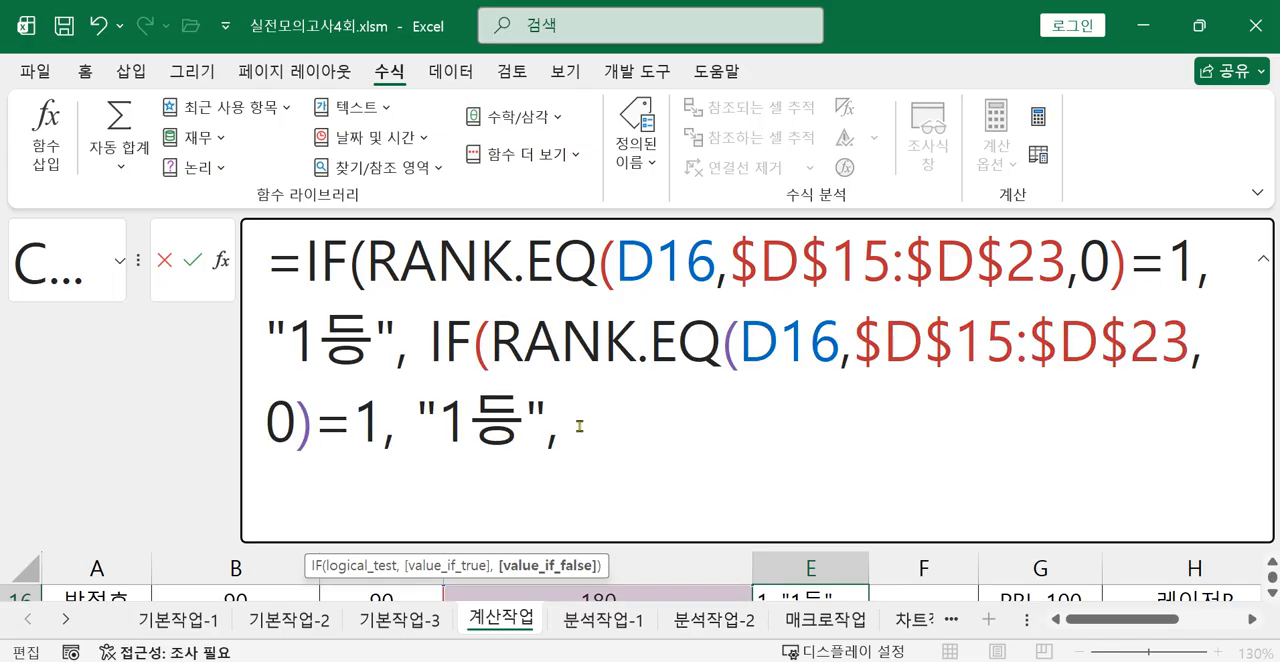
Change the second IF in E16 to test for rank 2 and return "2등".
drag(429, 343, 560, 427)
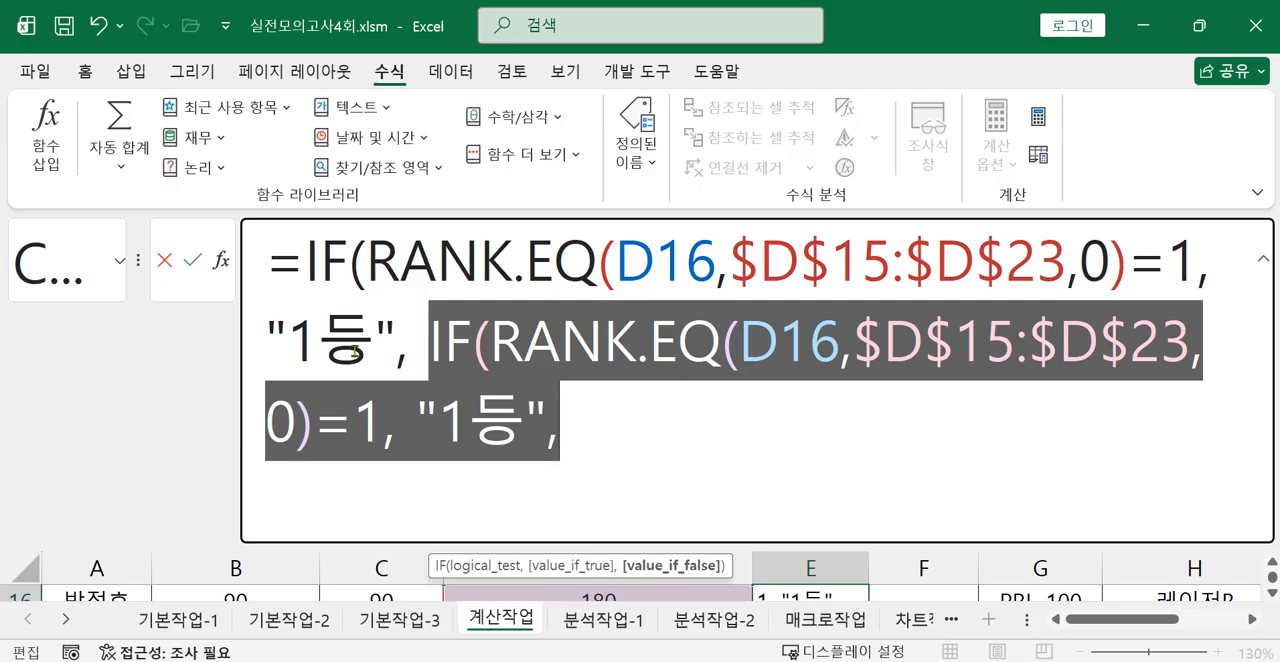
click(376, 426)
key(BackSpace)
text(2)
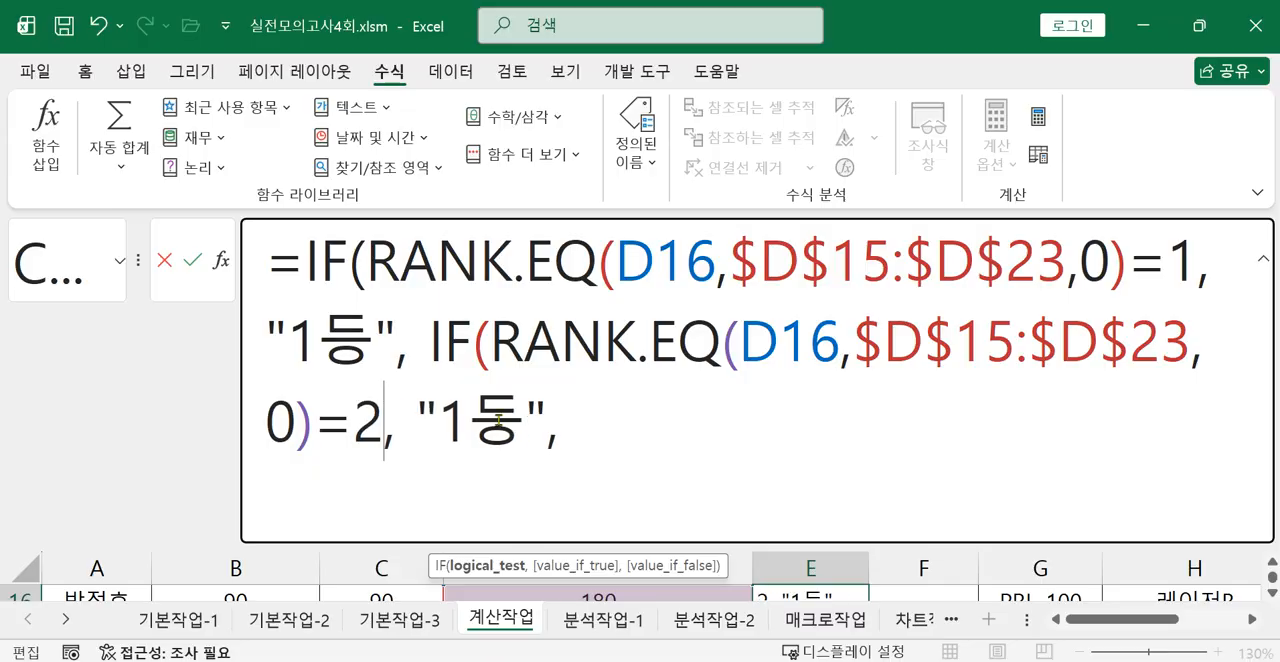
click(470, 425)
key(BackSpace)
text(2)
click(600, 438)
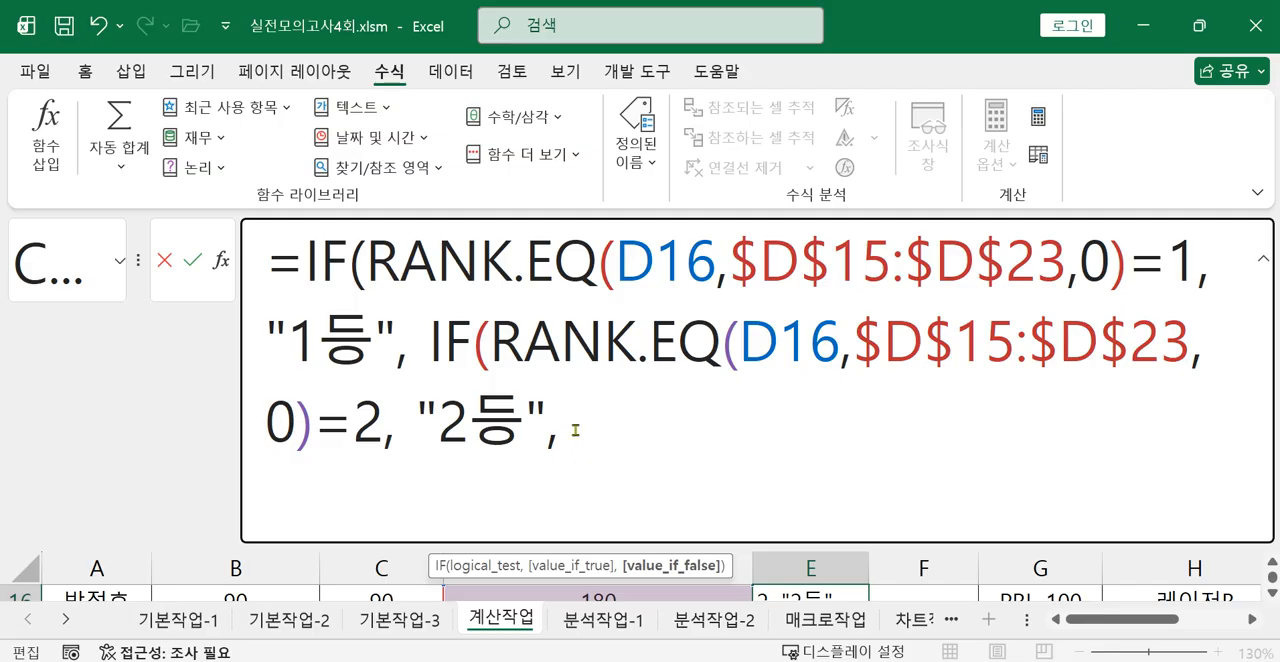
Paste the copied IF expression as a third level and change it to test for rank 3 and return "3등".
right_click(576, 428)
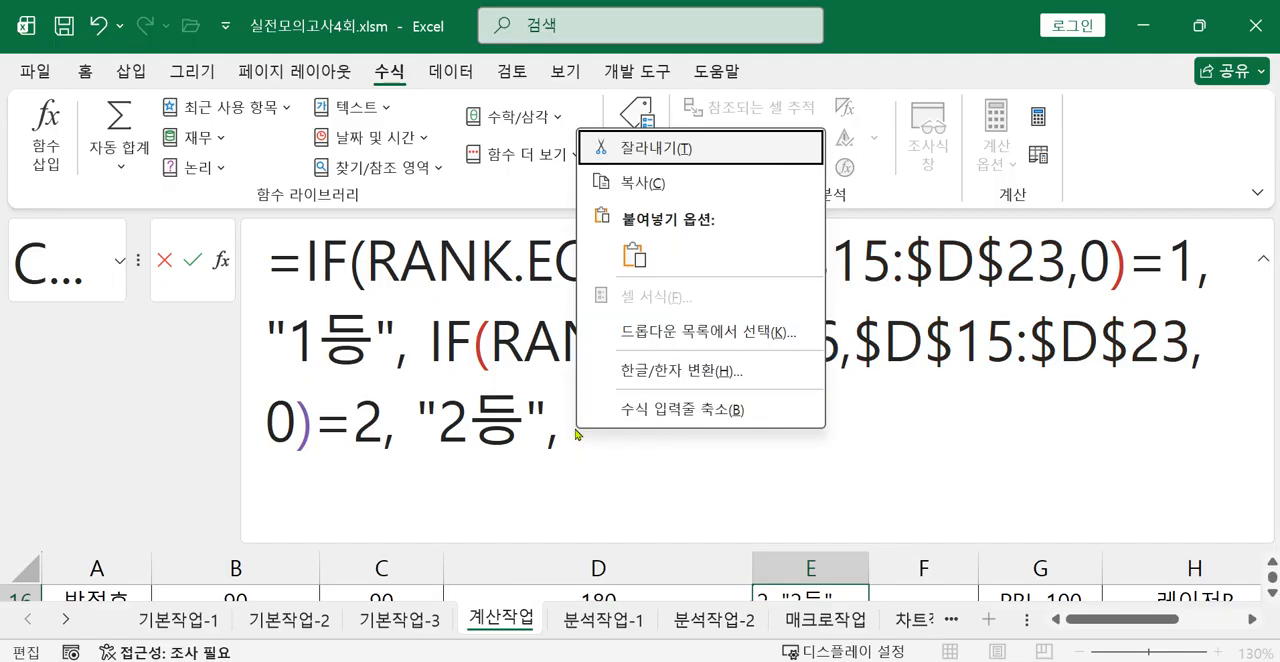
click(631, 262)
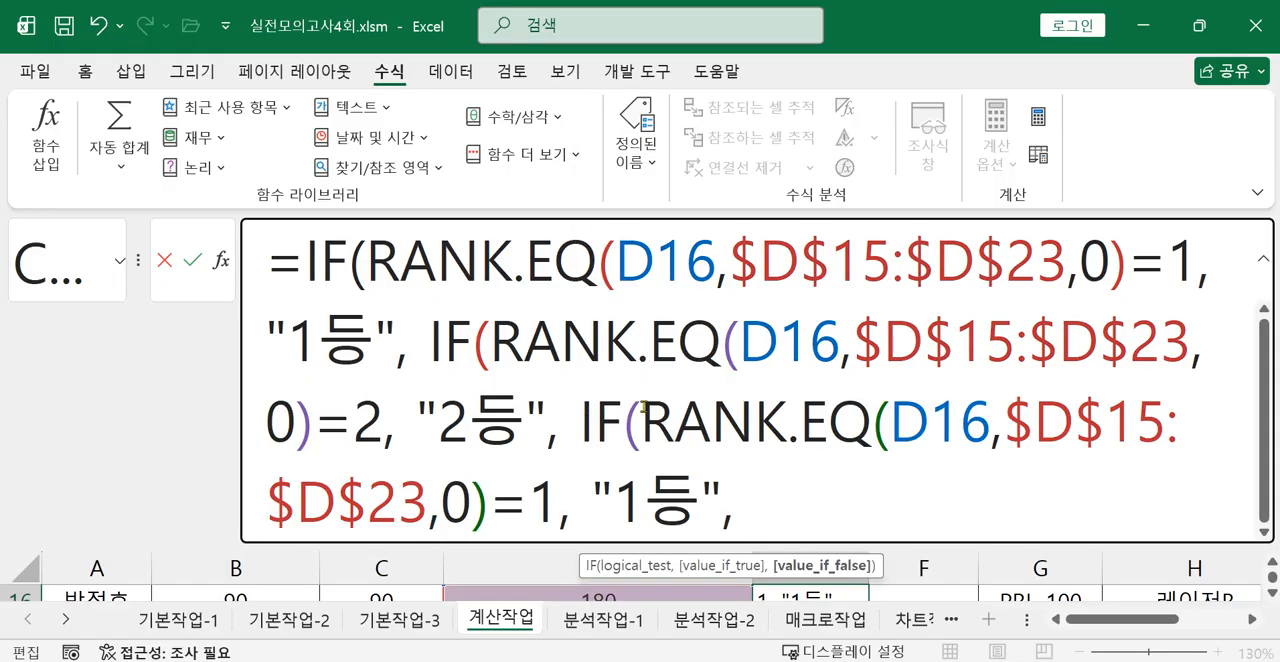
click(550, 502)
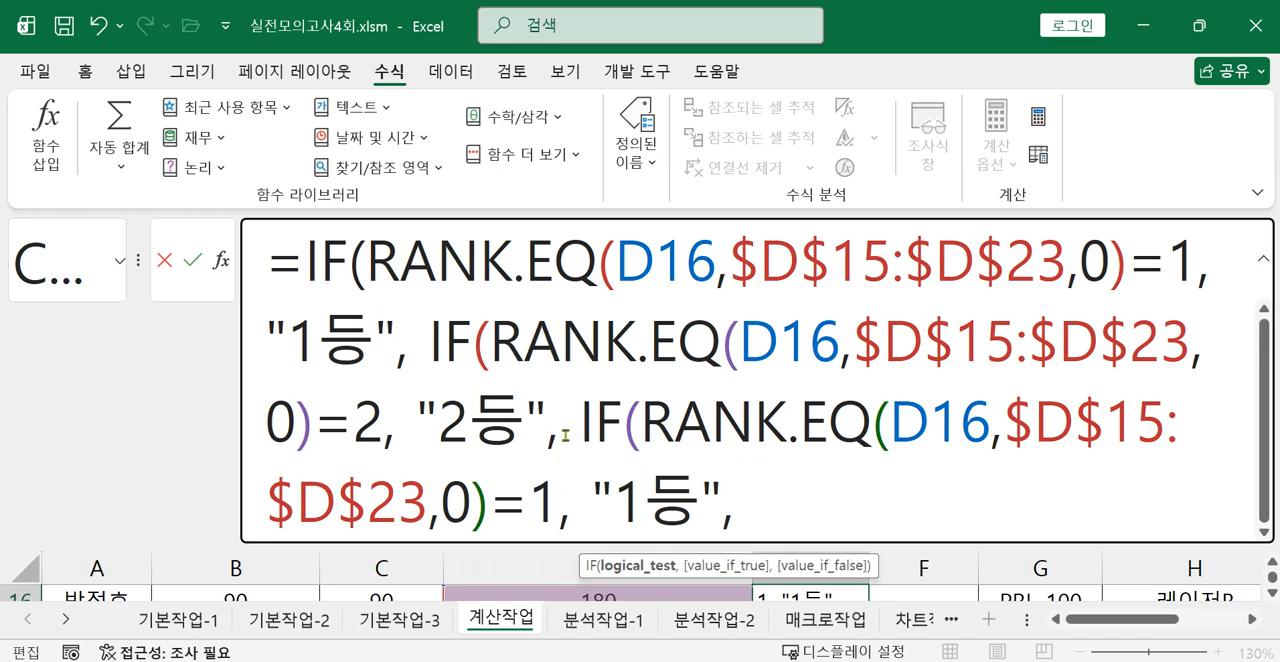
key(BackSpace)
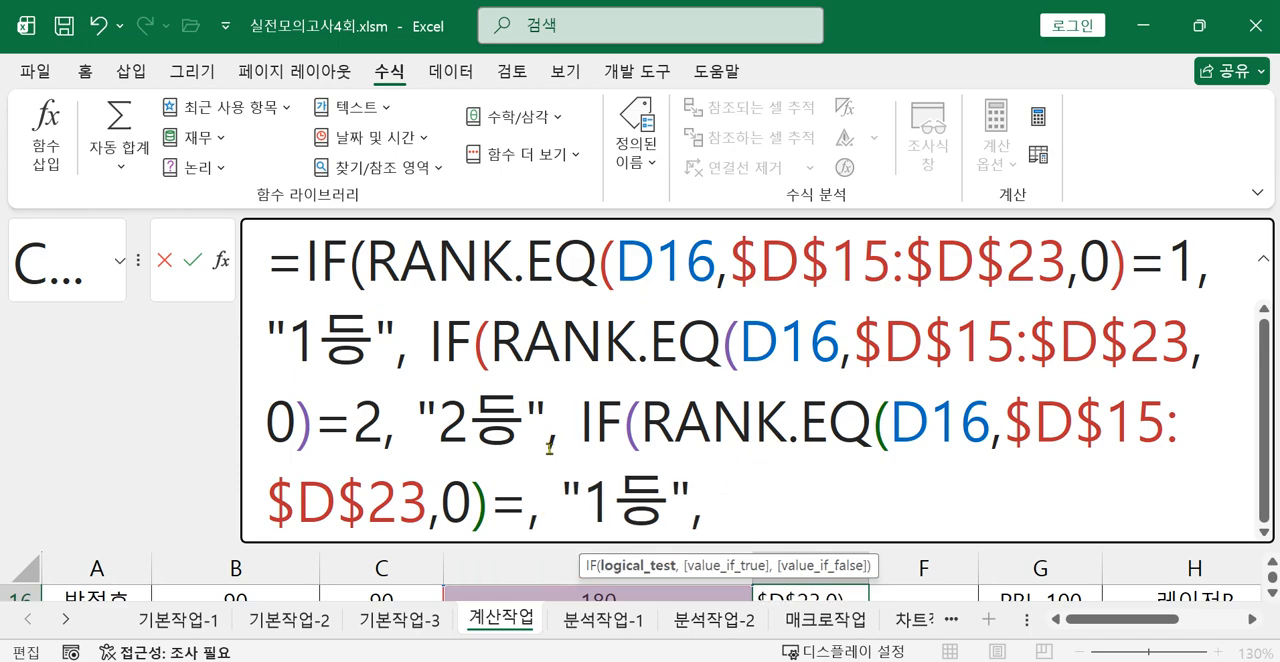
text(3)
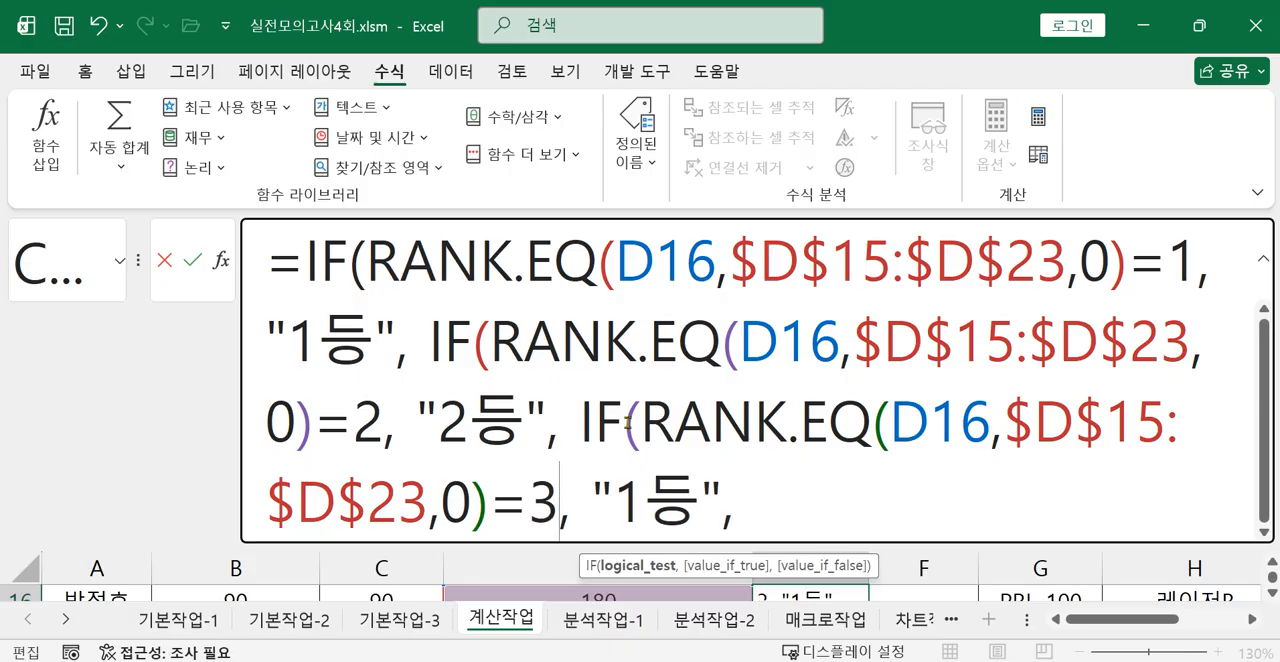
click(644, 505)
key(BackSpace)
text(3)
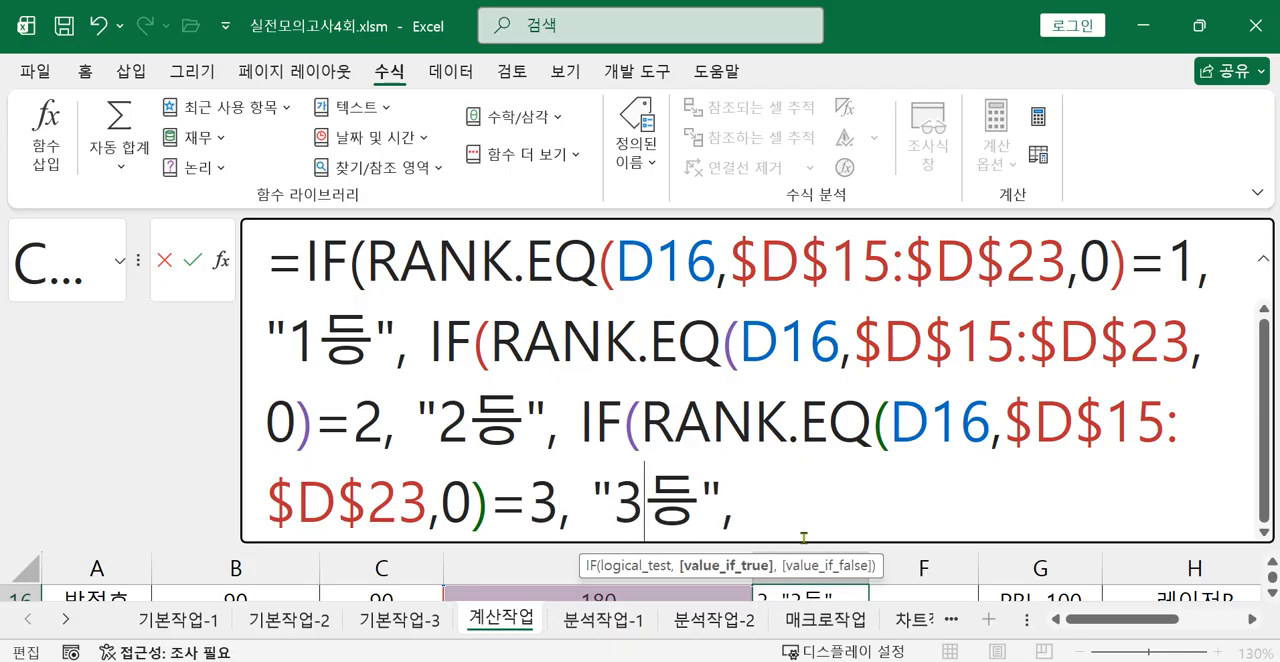
click(808, 503)
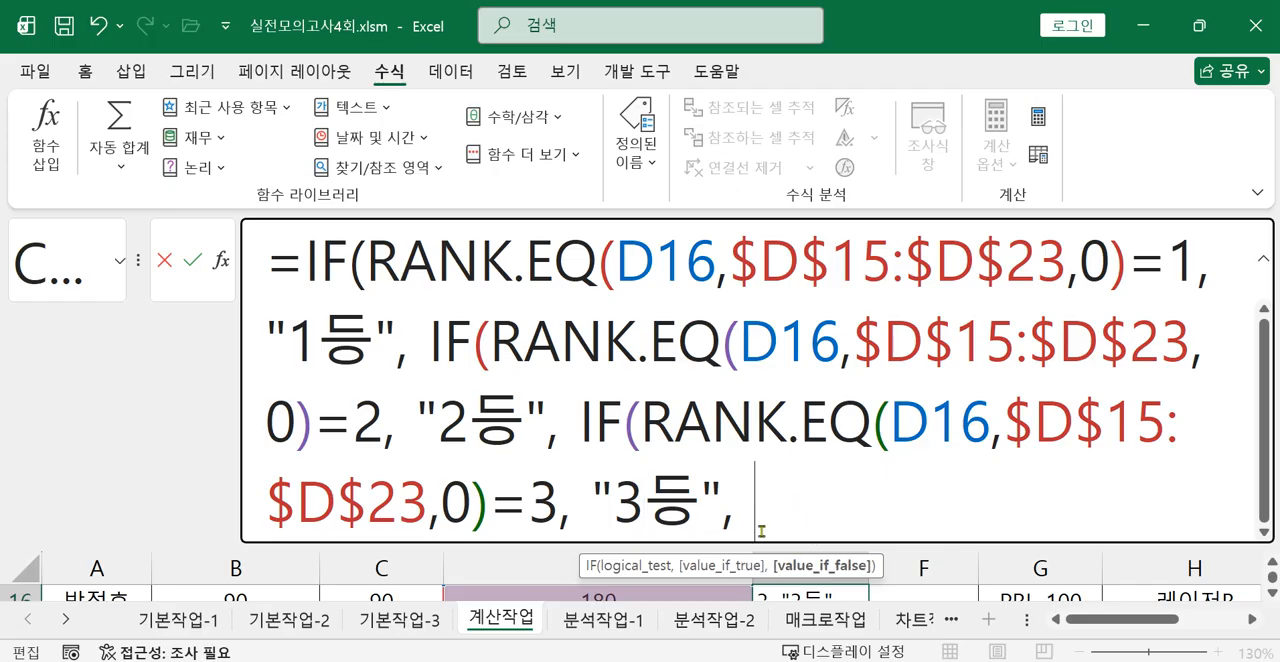
Finish the nested IF in E16 with an empty string "" as the last false value, closing all three IF functions.
text("")
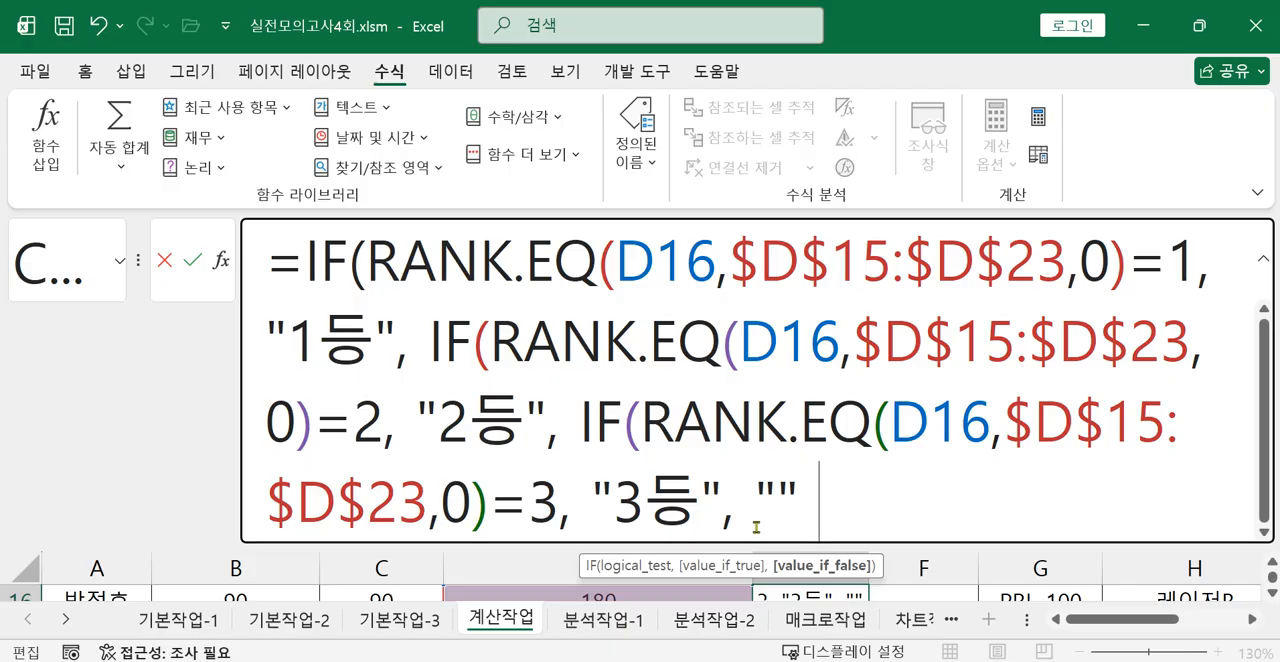
text( ))))
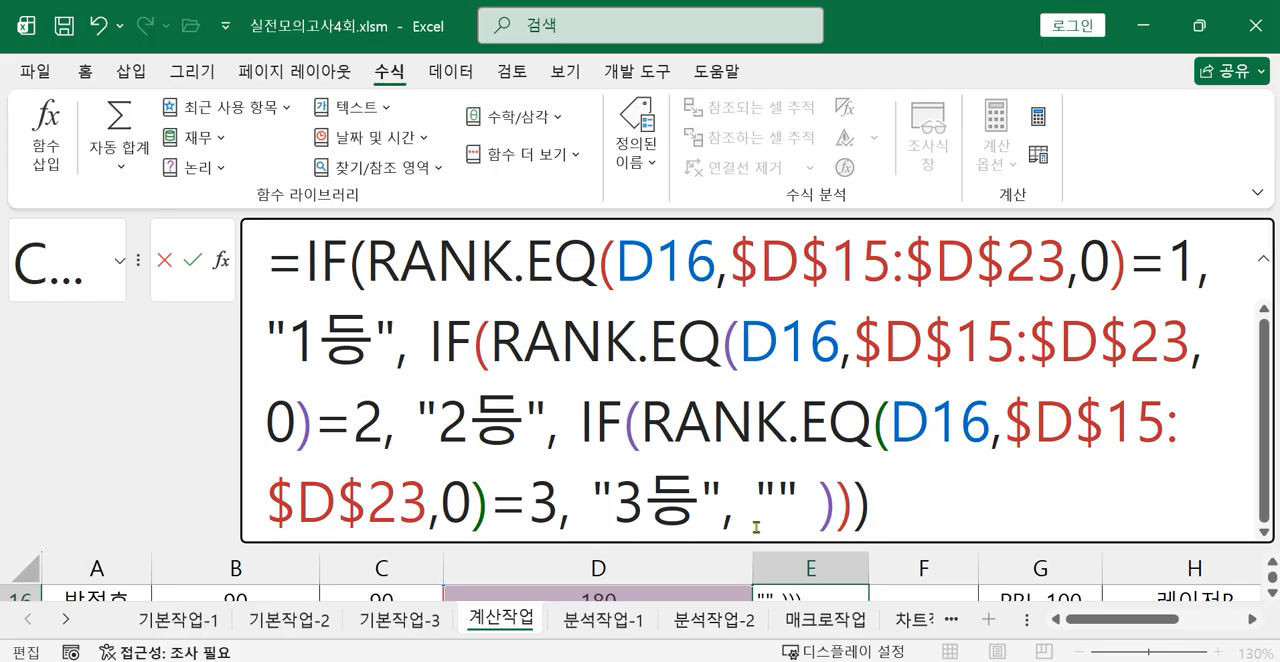
key(Return)
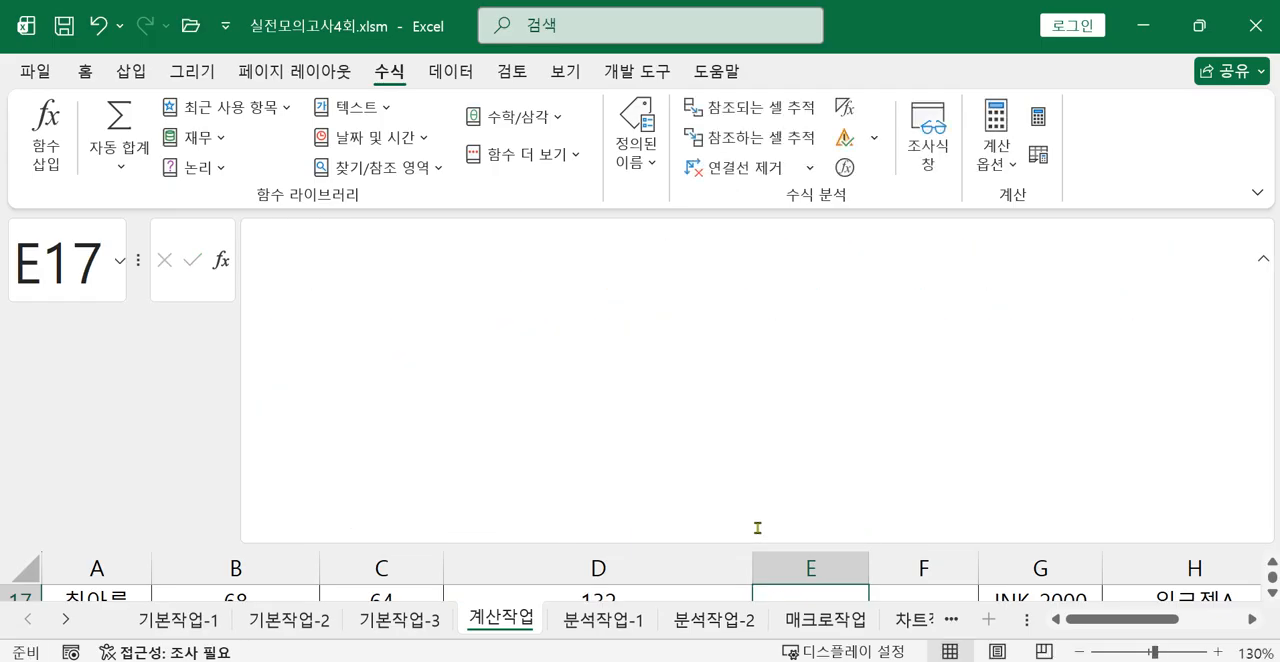
Collapse the formula bar and fill the E16 rank formula down through E23 in the 등수 column of 표3.
click(1265, 263)
scroll(656, 546, up, 2)
click(808, 533)
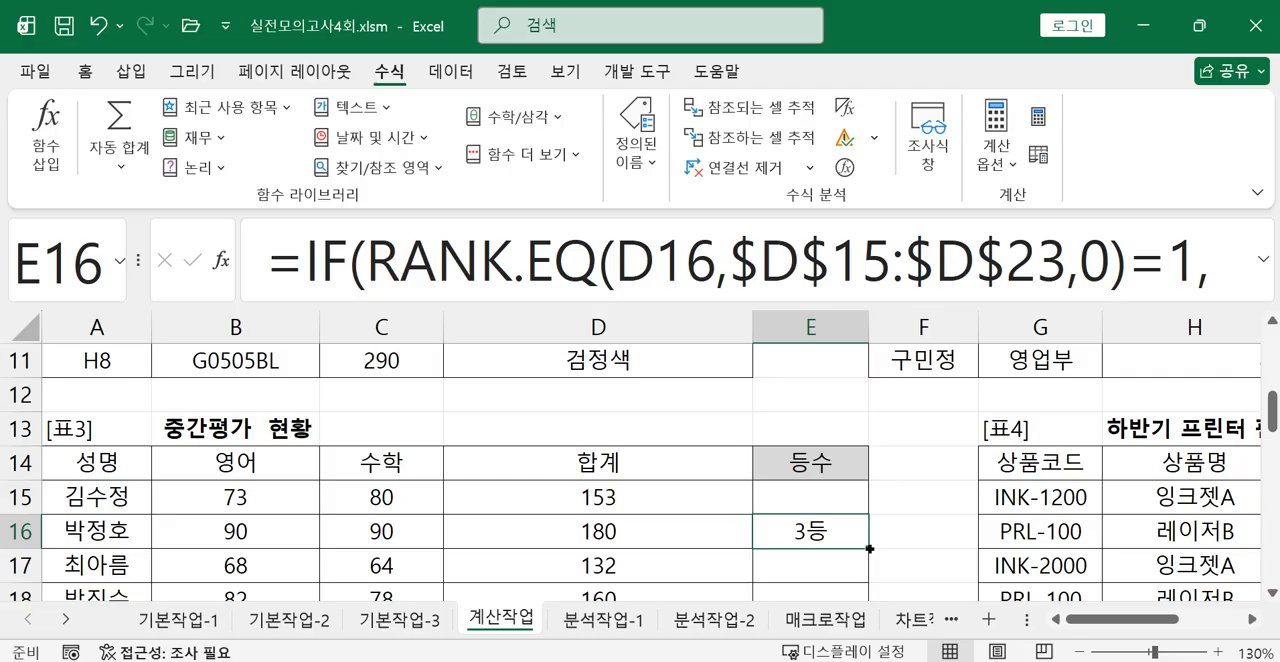
mouse_move(869, 549)
mouse_down()
mouse_move(861, 603)
mouse_move(864, 551)
mouse_up()
scroll(860, 550, up, 1)
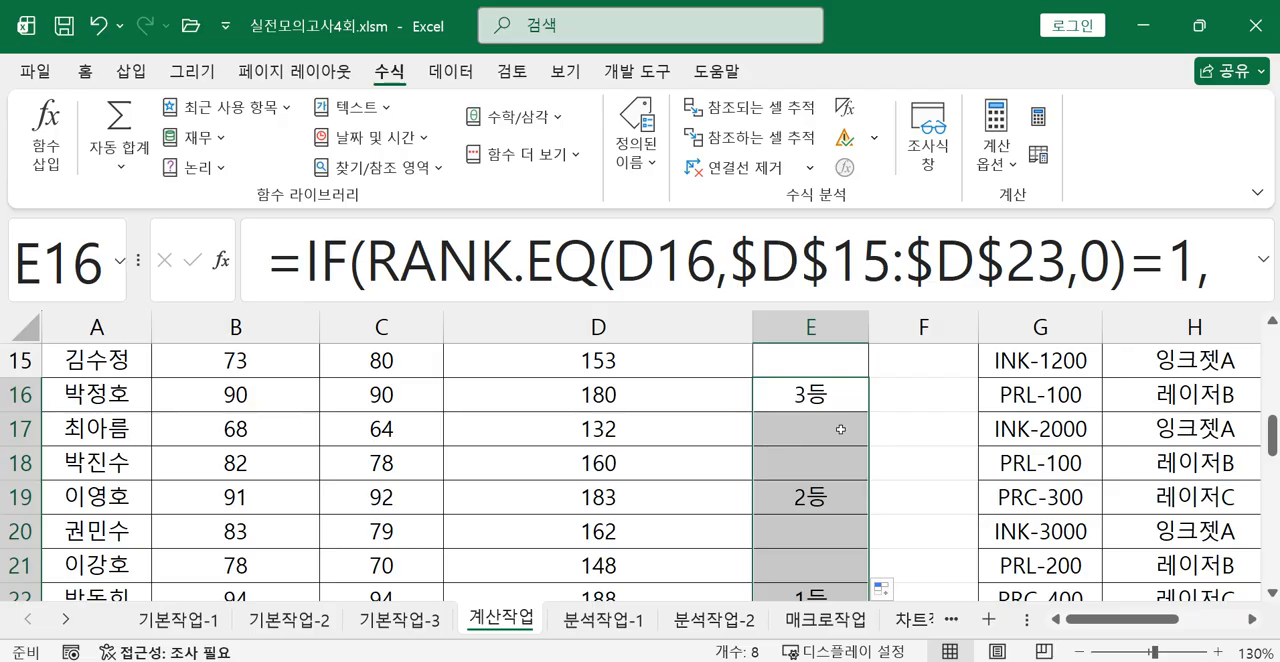
Select E15 and enlarge the formula bar to review its complete nested IF/RANK.EQ formula.
scroll(840, 430, up, 1)
click(818, 462)
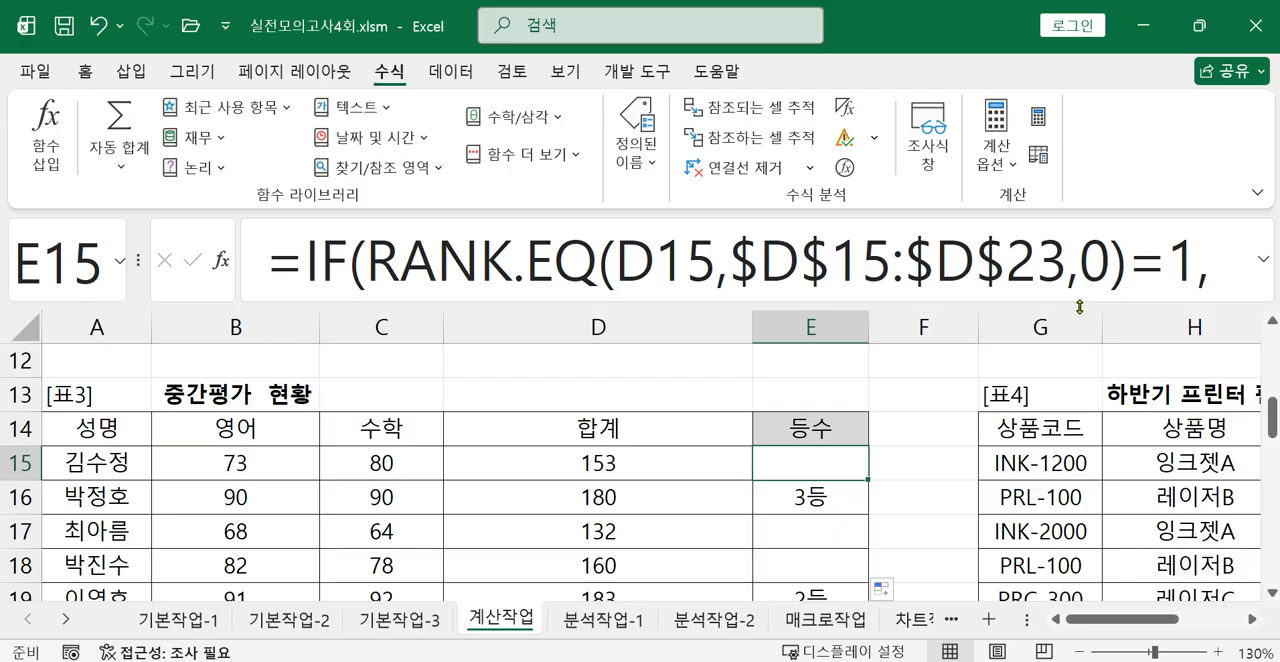
drag(1079, 305, 1080, 562)
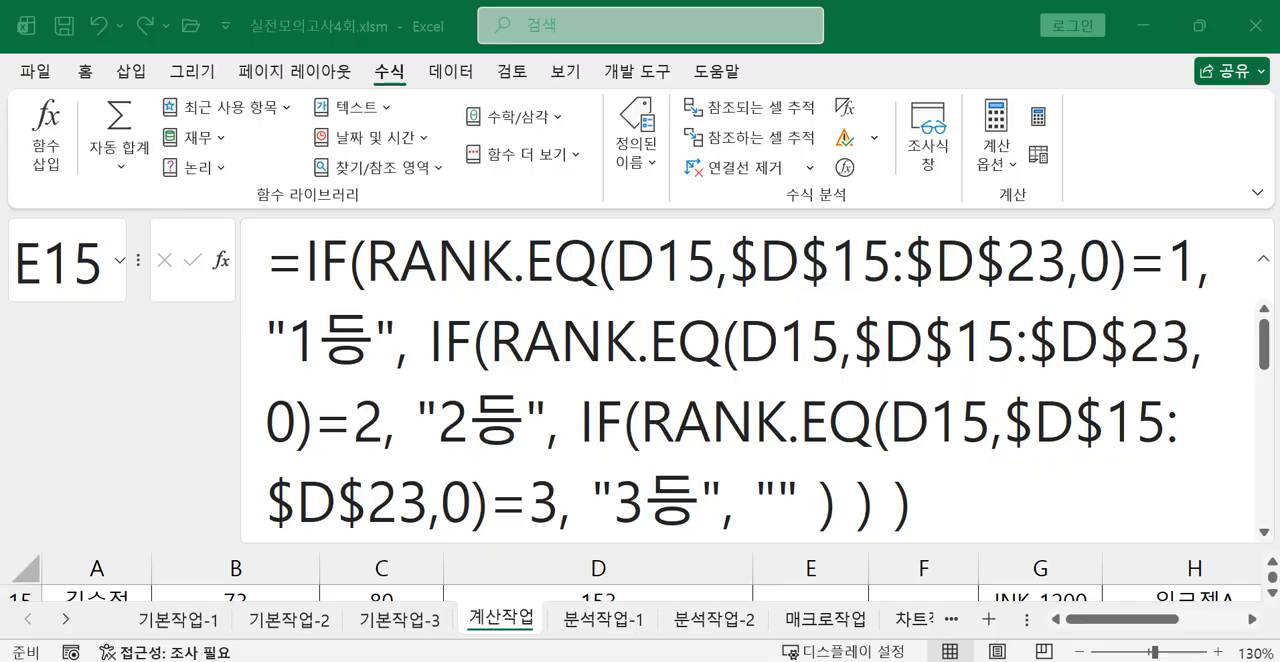
Switch to the exam photo and read question 4 about 표4, including its product number rule and required functions.
key(alt+Tab)
drag(752, 478, 854, 298)
drag(738, 361, 730, 238)
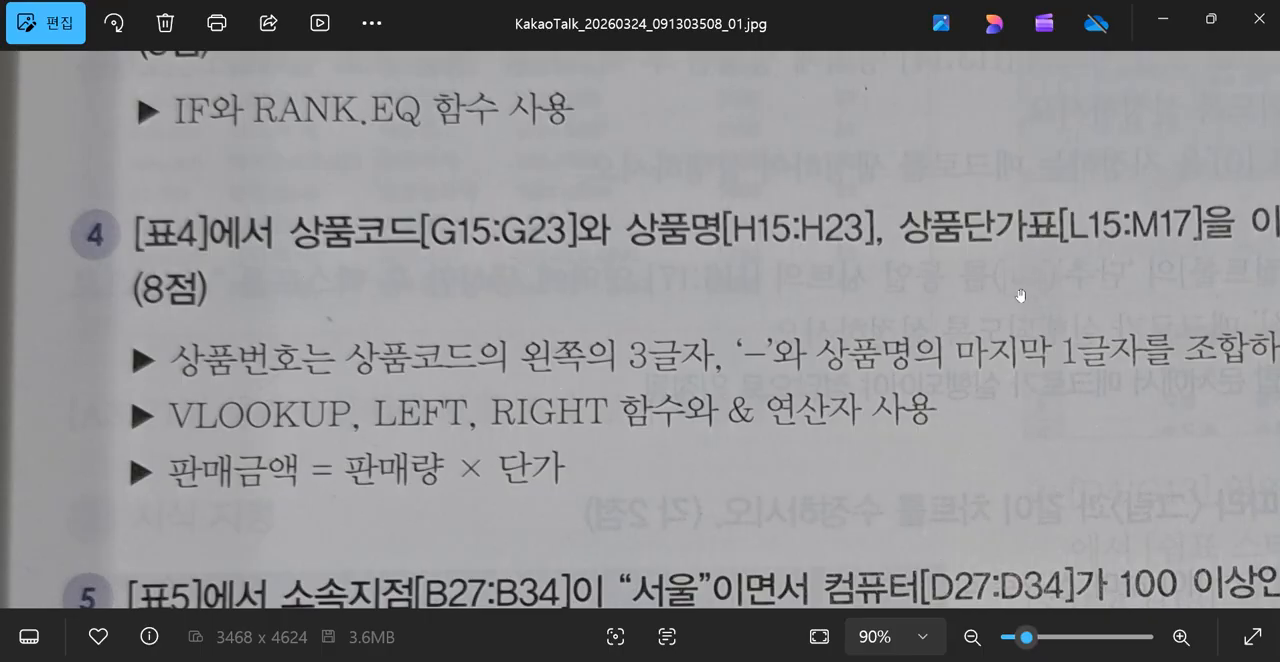
drag(1078, 278, 1153, 327)
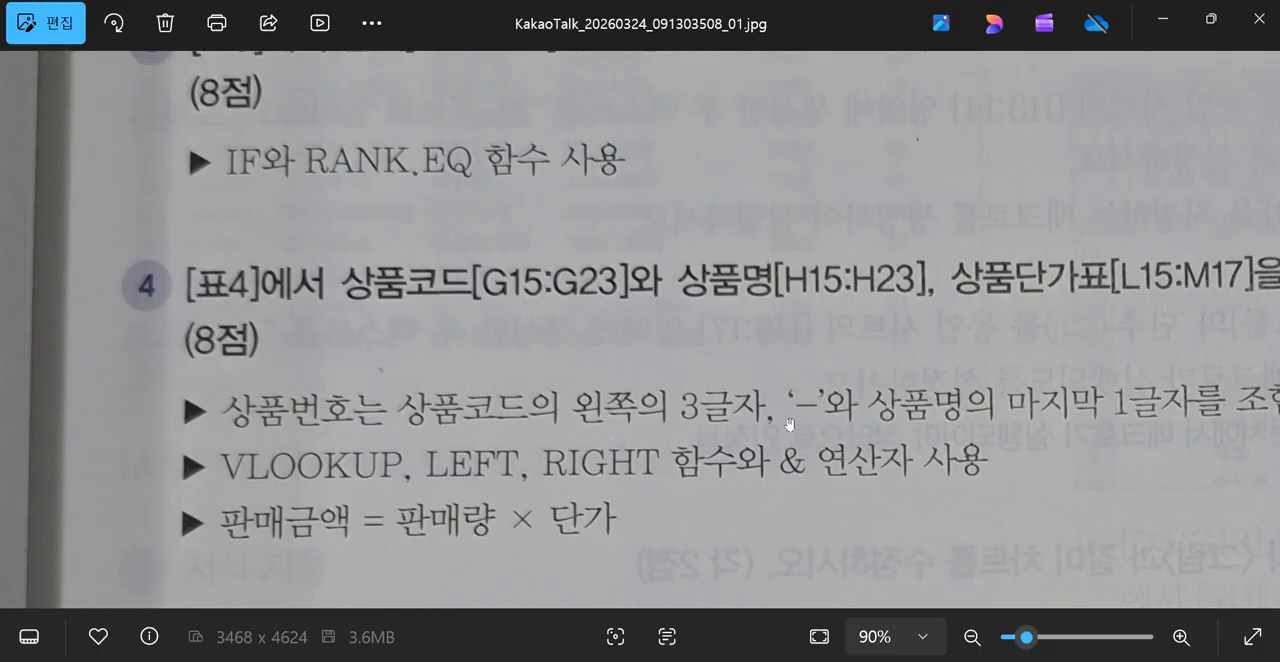
drag(868, 429, 893, 389)
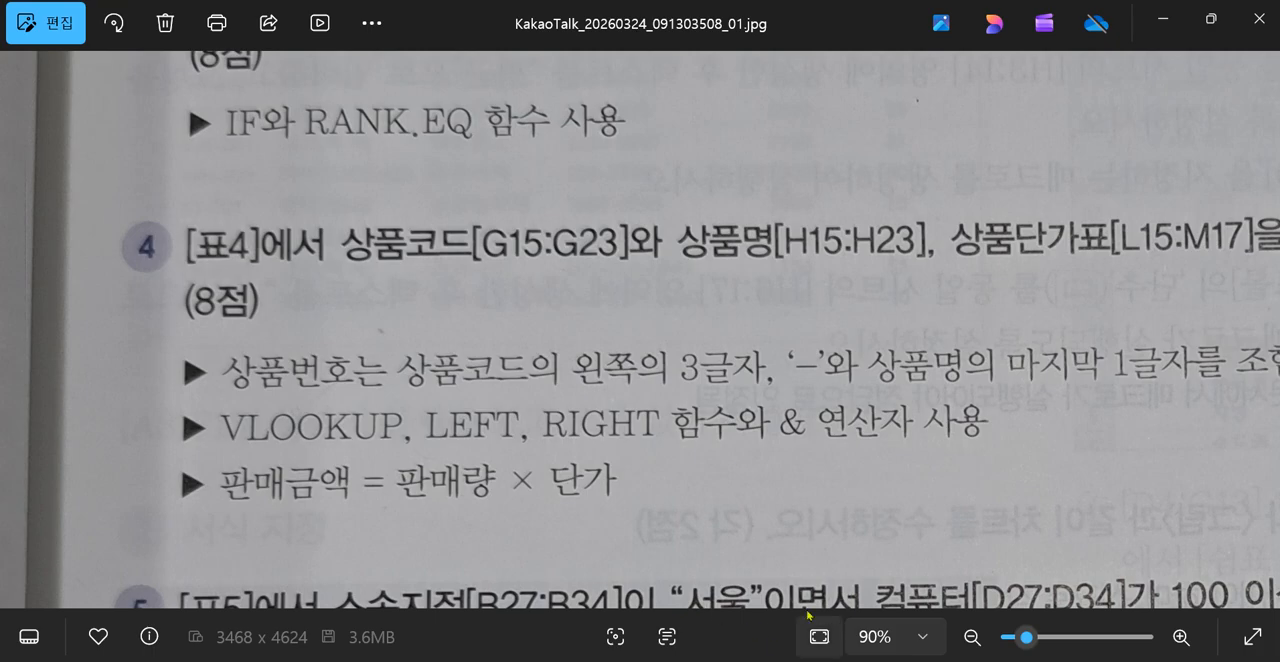
Return to Excel, collapse the formula bar and bring 표4 with its 상품 단가표 into view, selecting the first product code in G15.
click(457, 566)
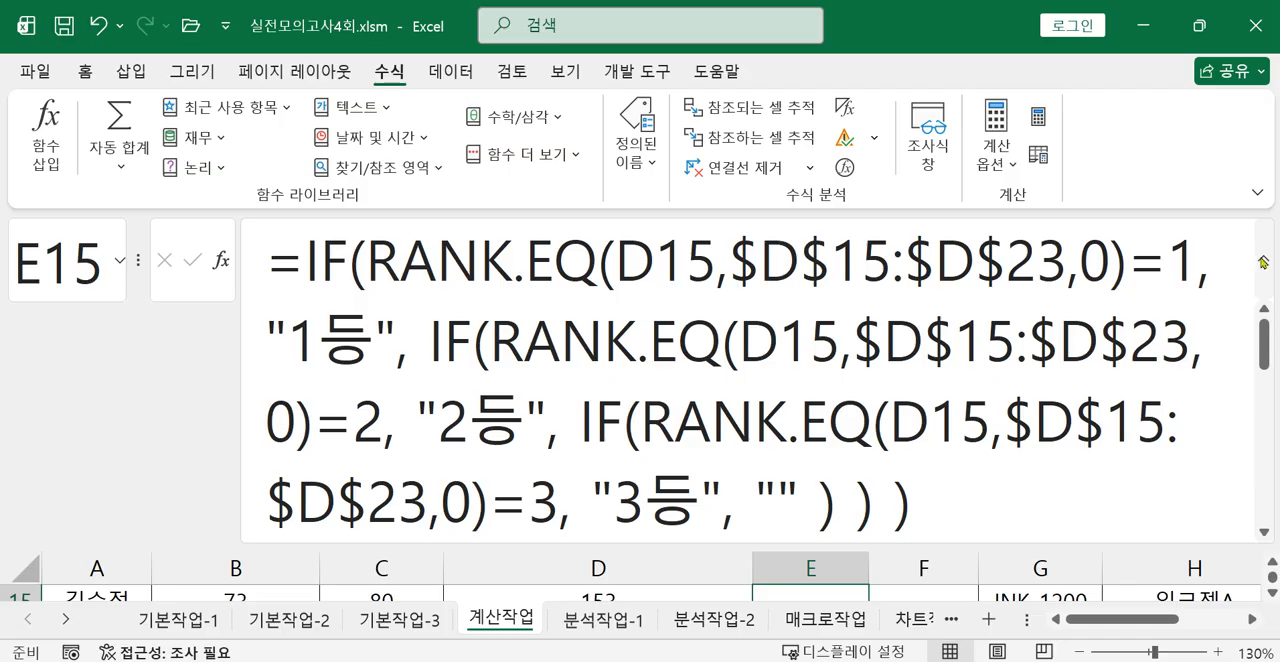
click(1264, 258)
scroll(737, 533, down, 3)
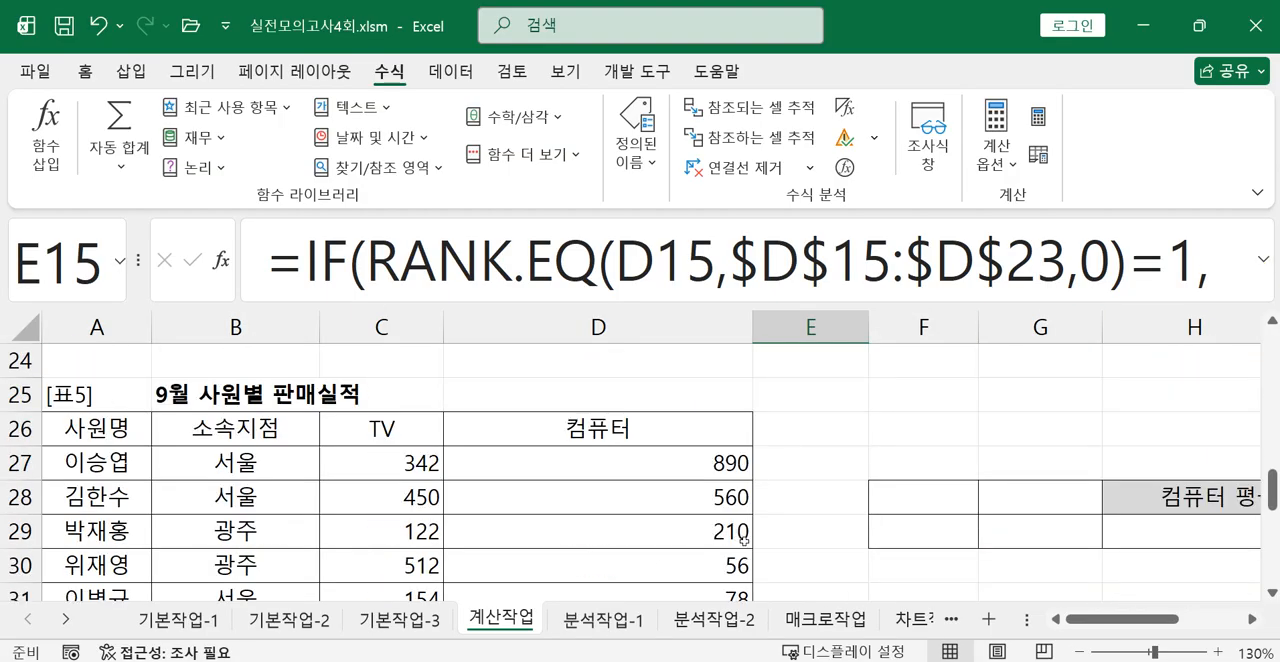
scroll(860, 546, up, 2)
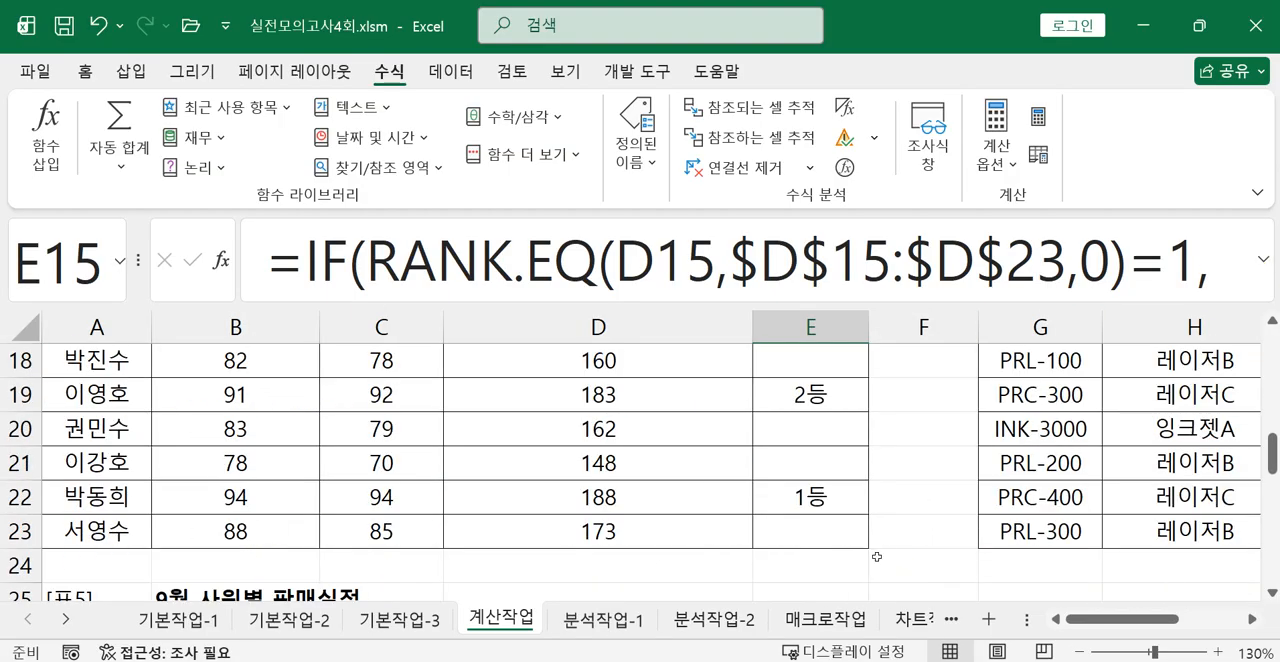
scroll(876, 557, up, 2)
drag(1102, 618, 1177, 622)
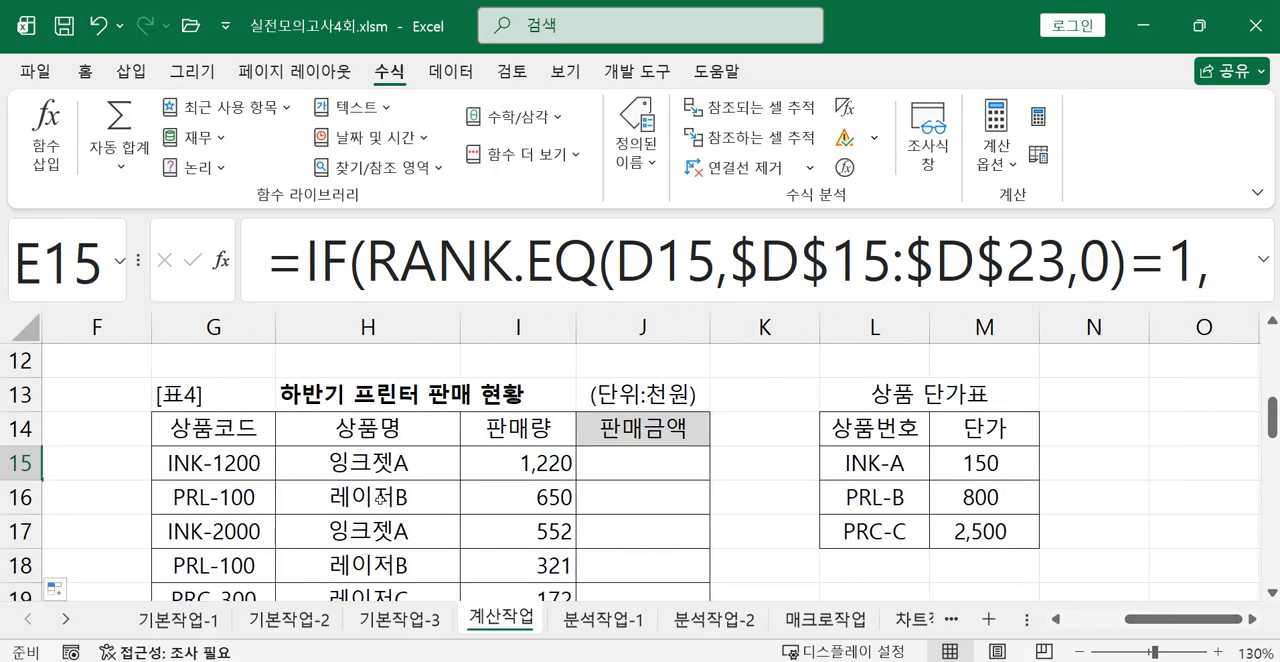
click(244, 460)
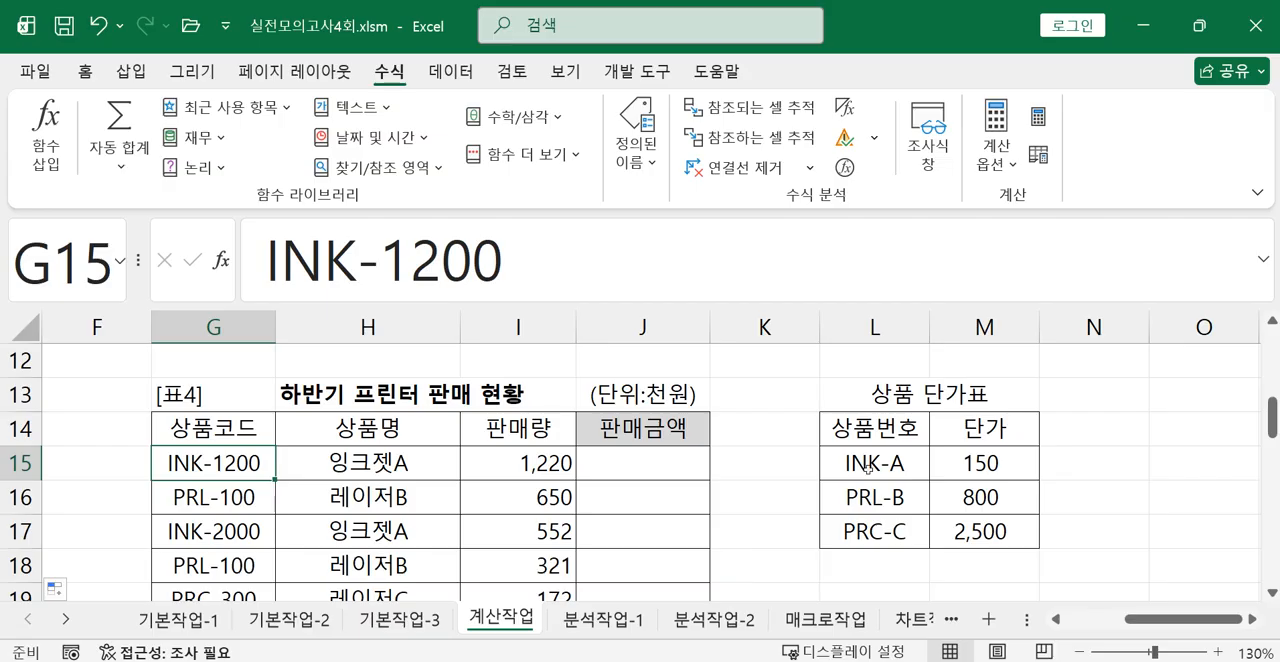
Compare the 표4 product codes with the first product number and unit price in the 상품 단가표.
scroll(272, 549, down, 2)
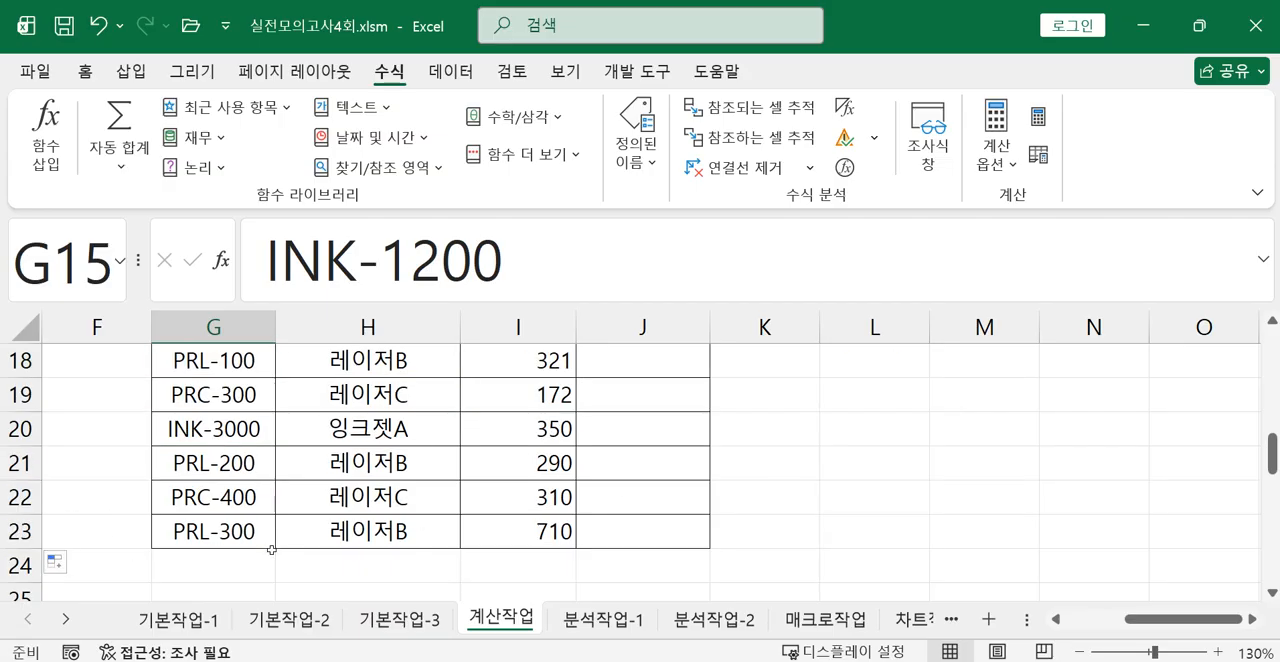
scroll(272, 549, up, 3)
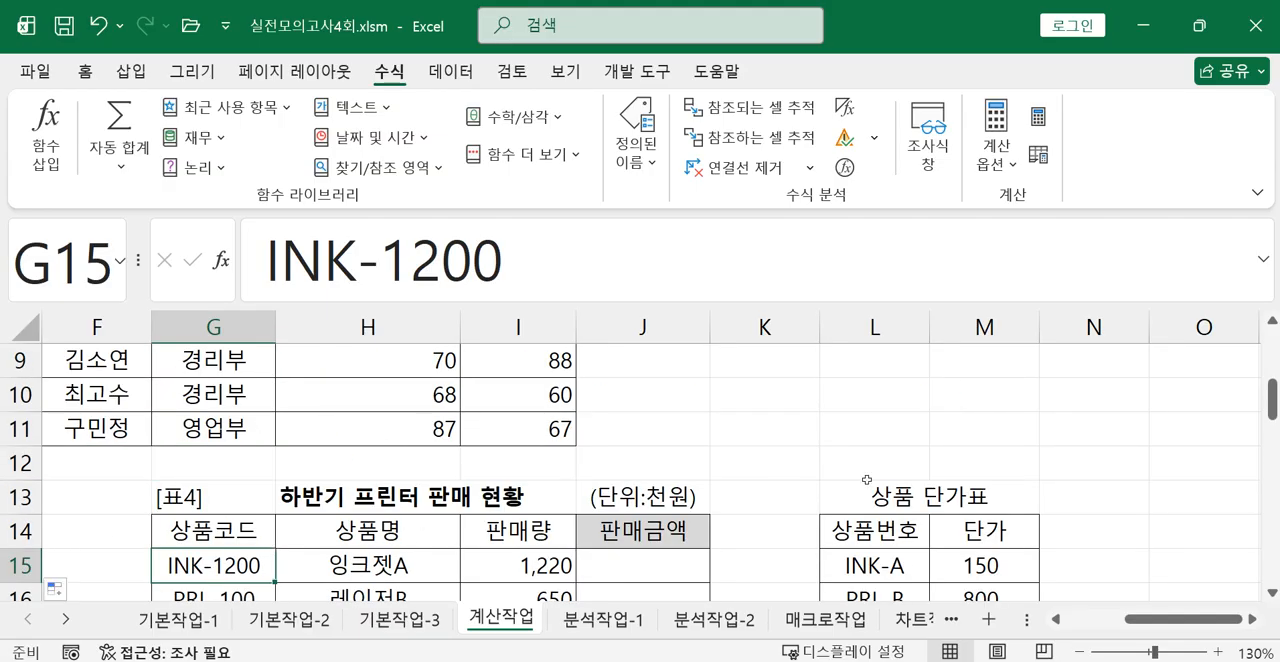
click(884, 570)
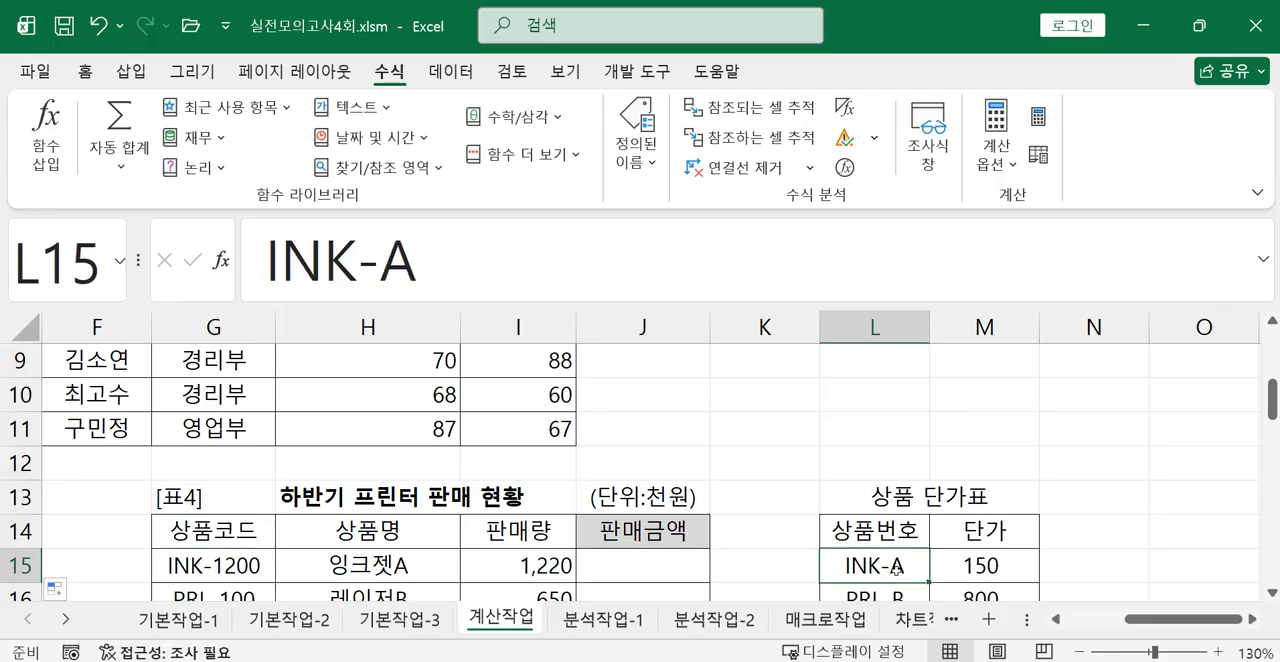
click(977, 564)
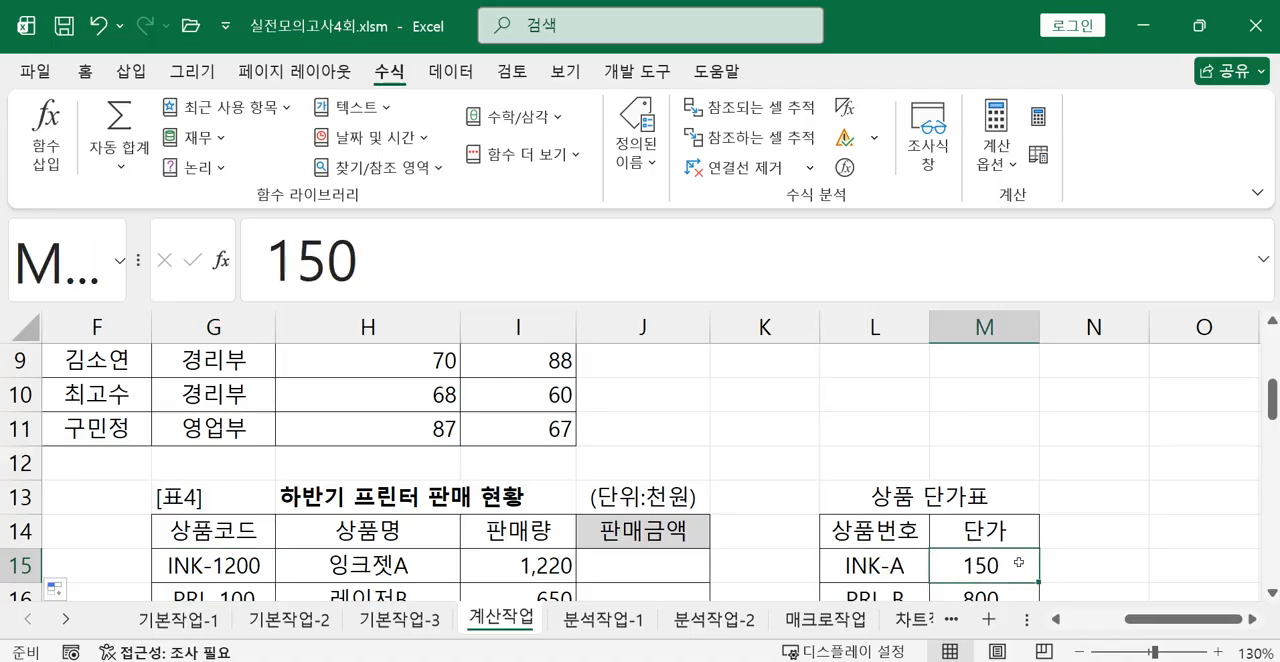
Enter =LEFT(G15,3) in J15, the first 판매금액 cell of 표4, to extract the product code prefix.
click(605, 569)
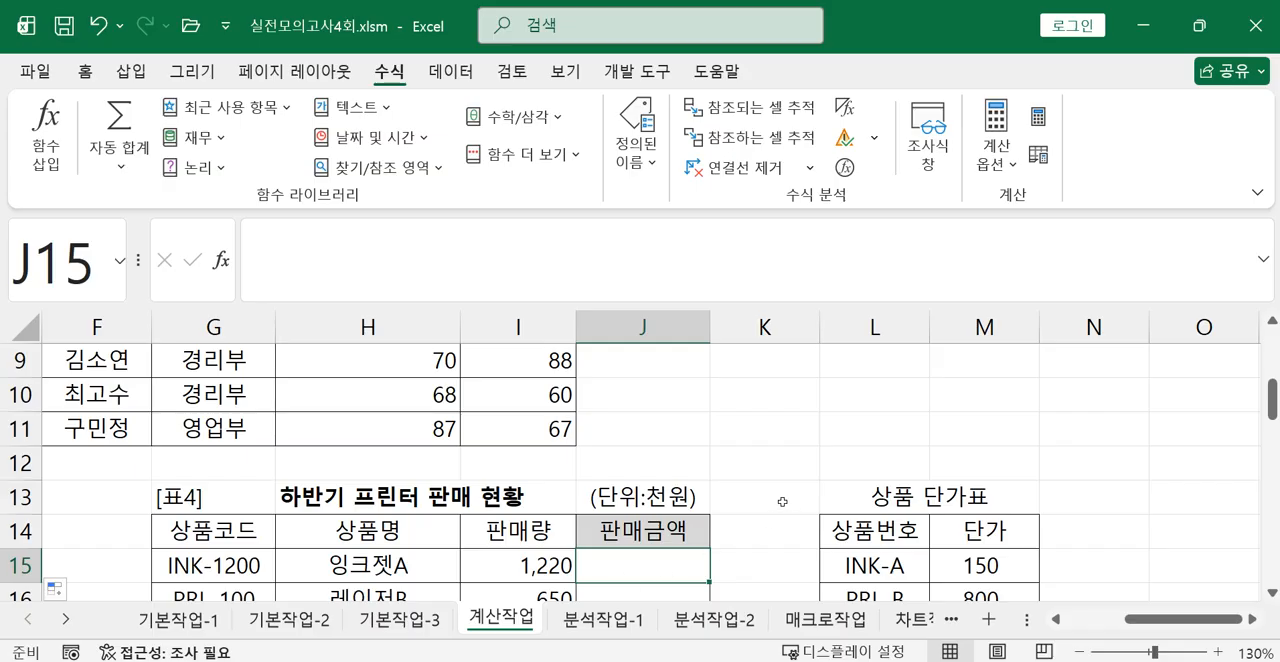
scroll(782, 501, down, 1)
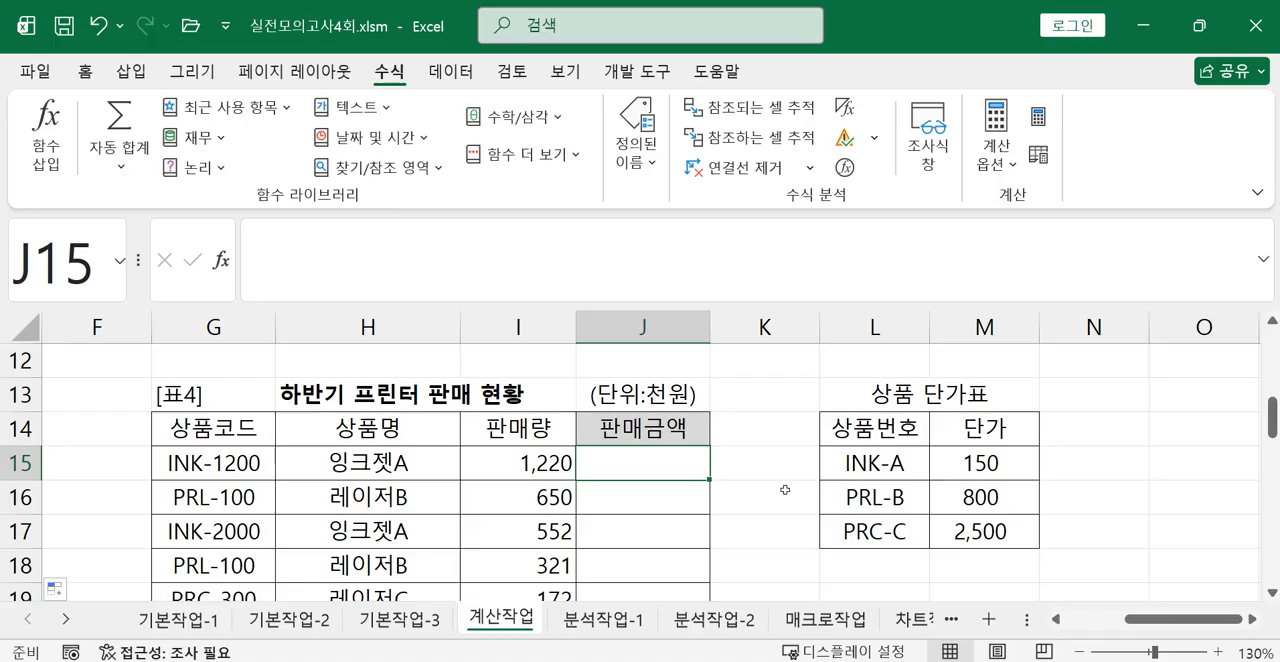
text(=)
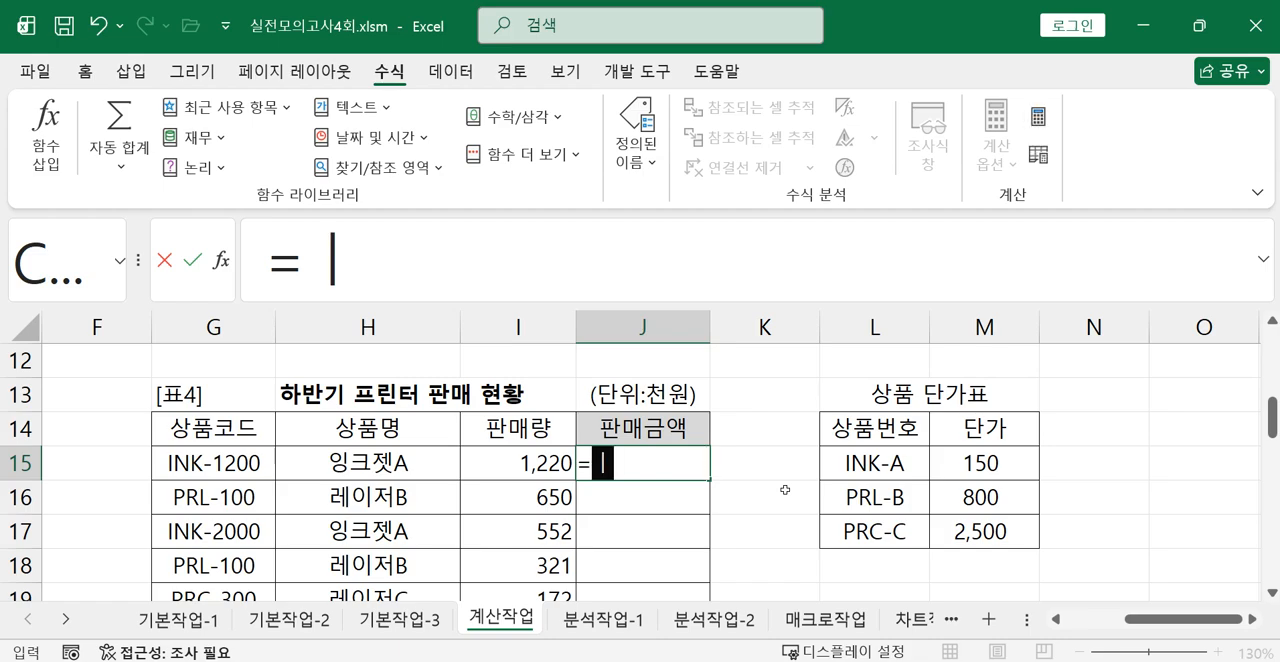
text(L)
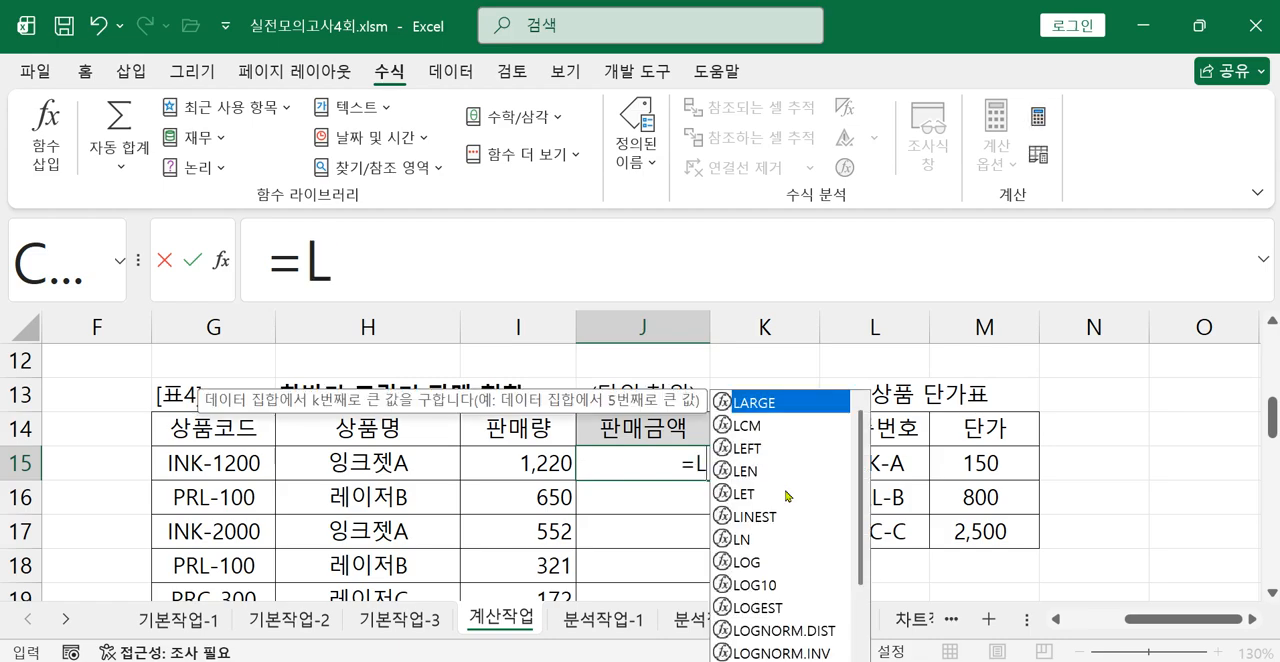
double_click(750, 448)
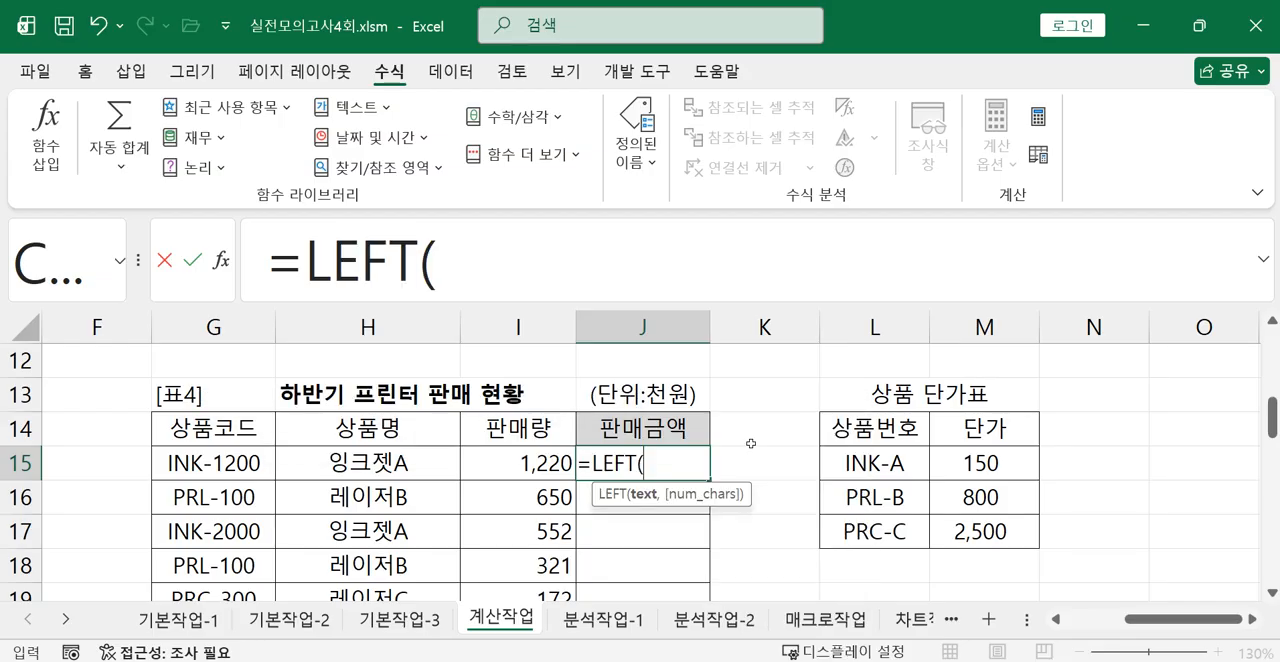
click(245, 458)
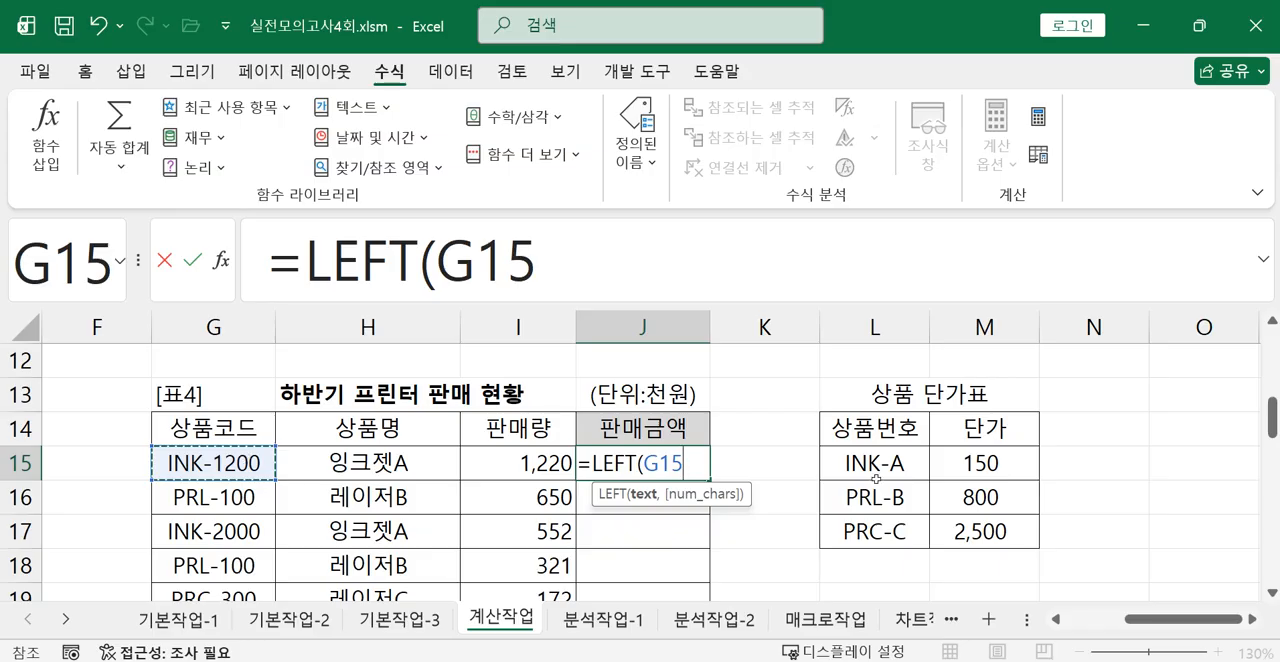
text(,3))
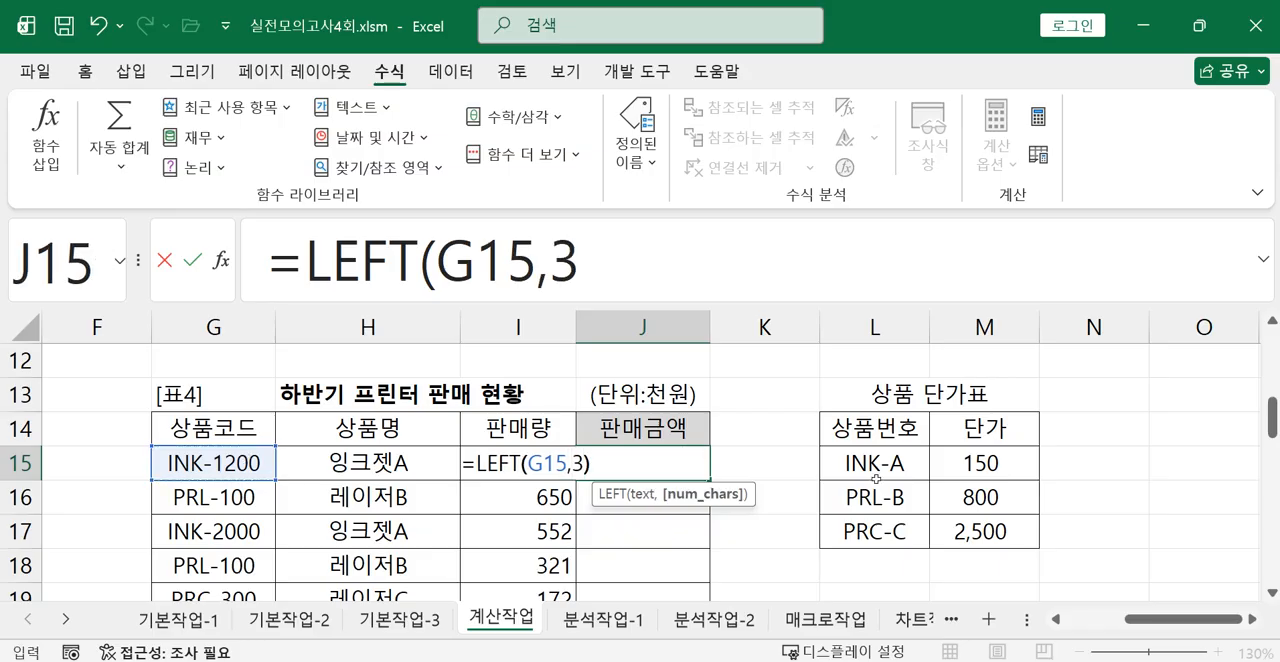
key(Return)
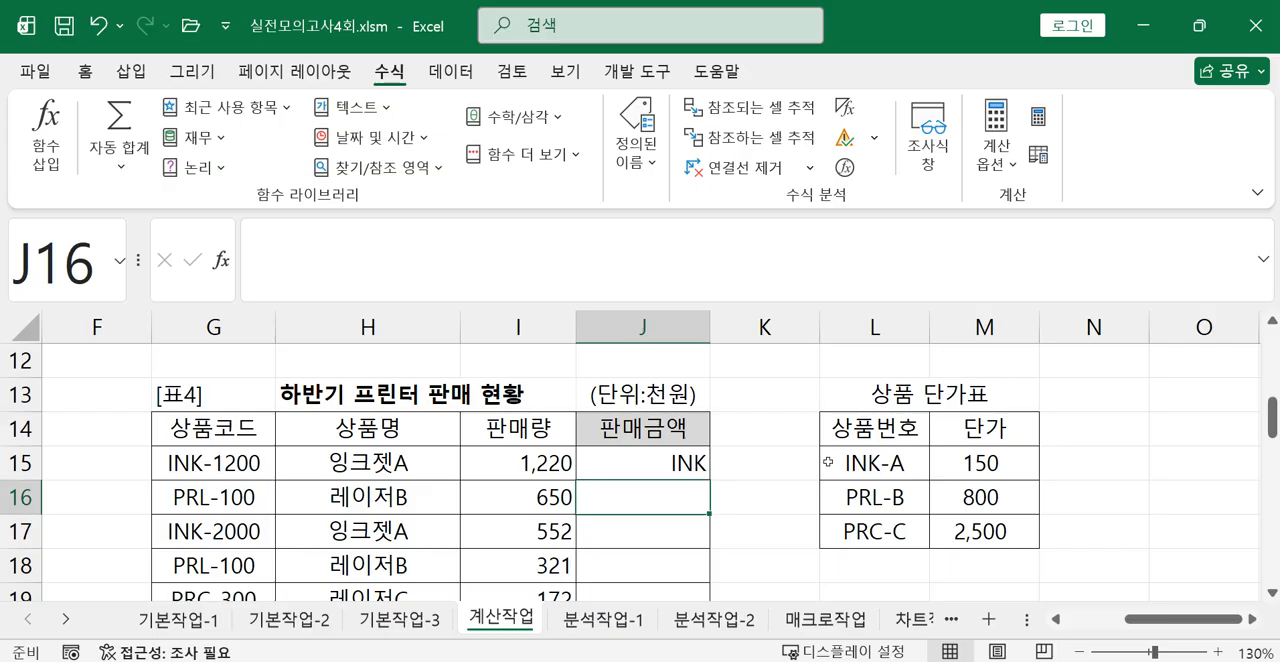
Try extracting four characters of the product code by changing the J15 formula to =LEFT(G15,4).
click(695, 466)
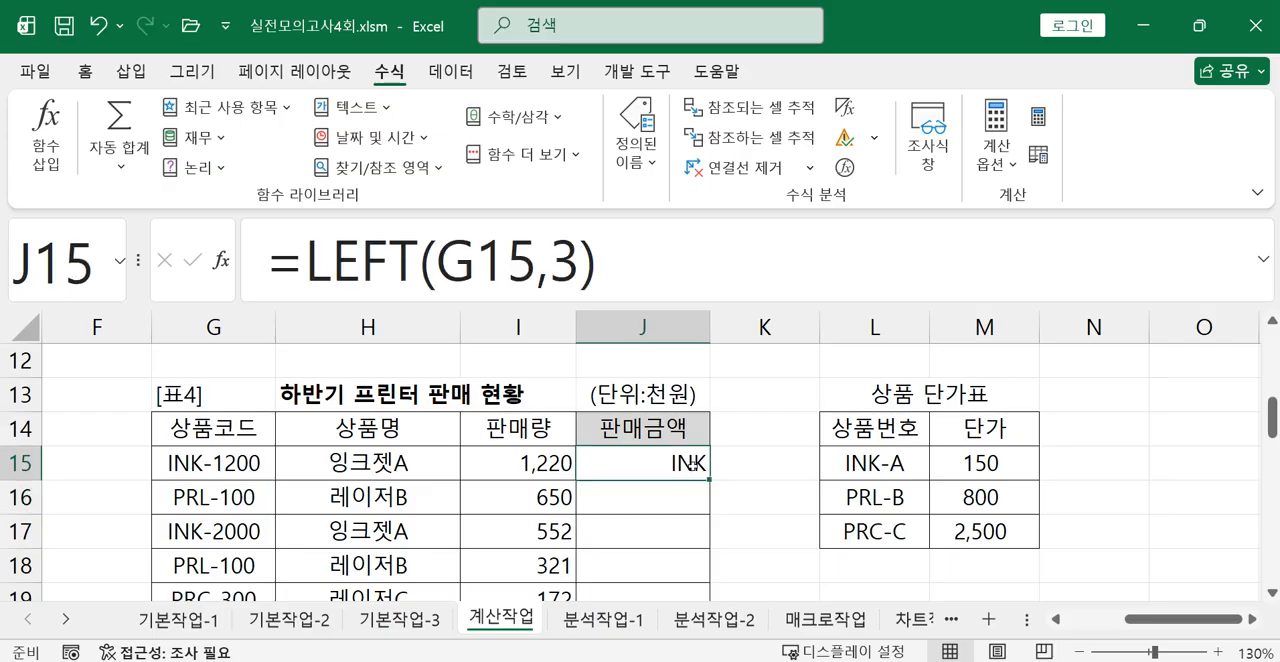
click(620, 273)
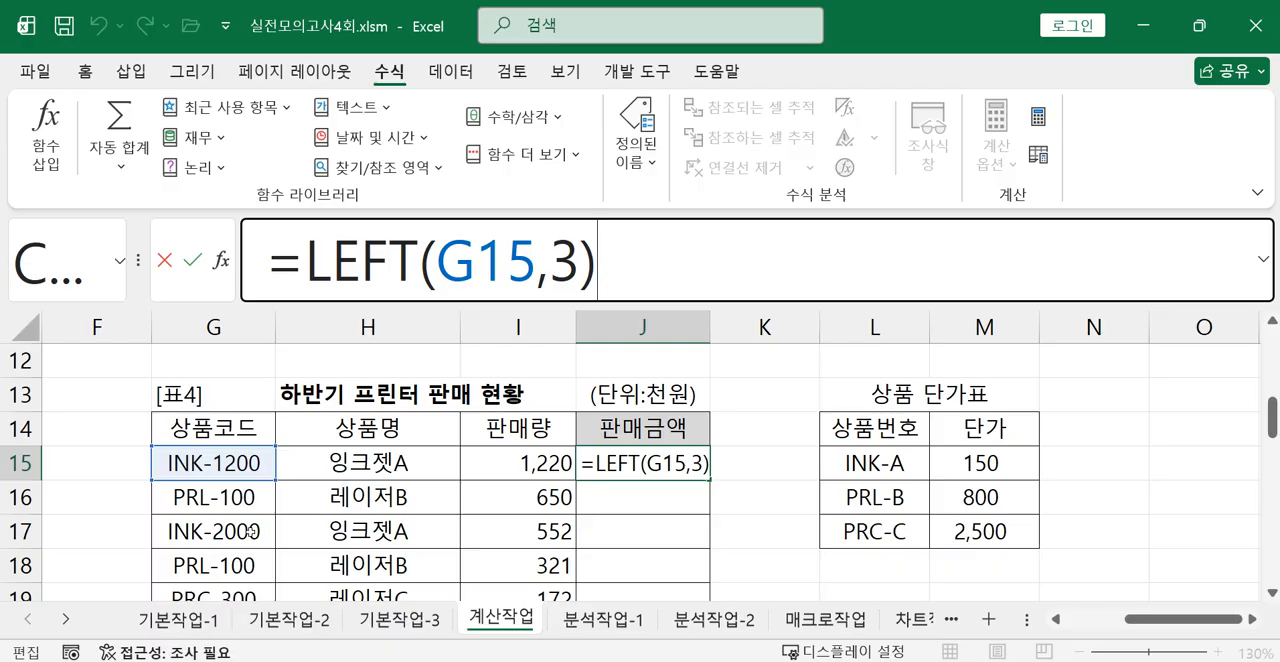
scroll(250, 531, down, 1)
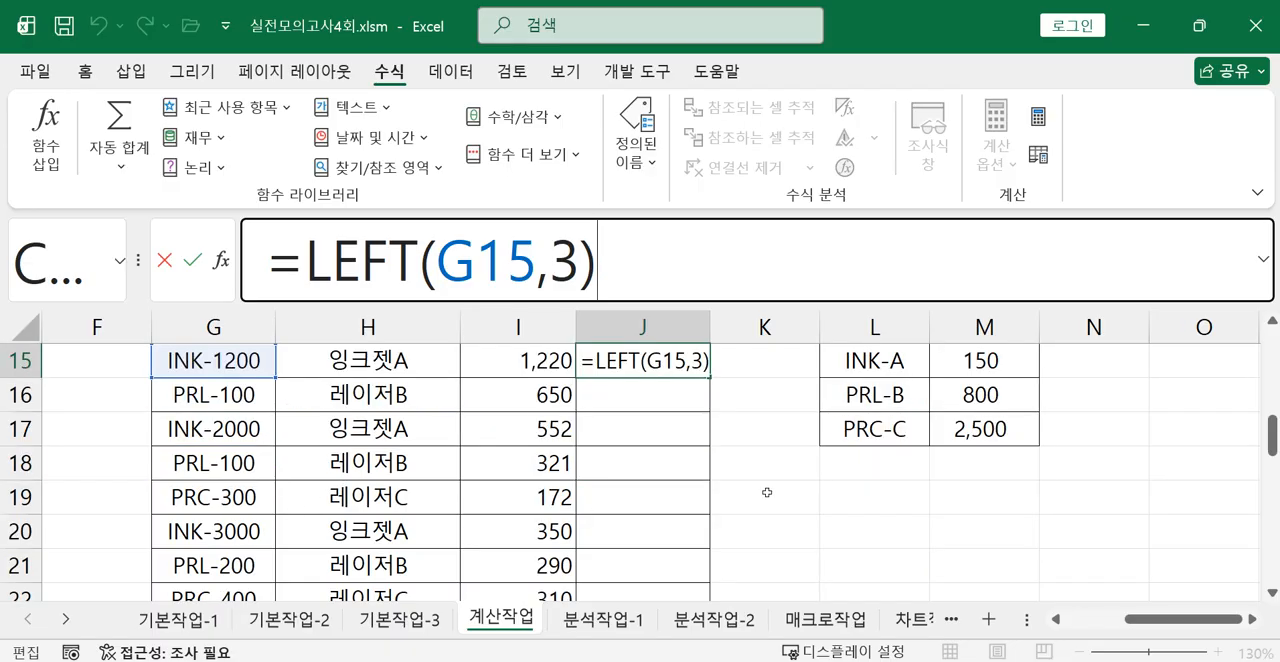
click(703, 363)
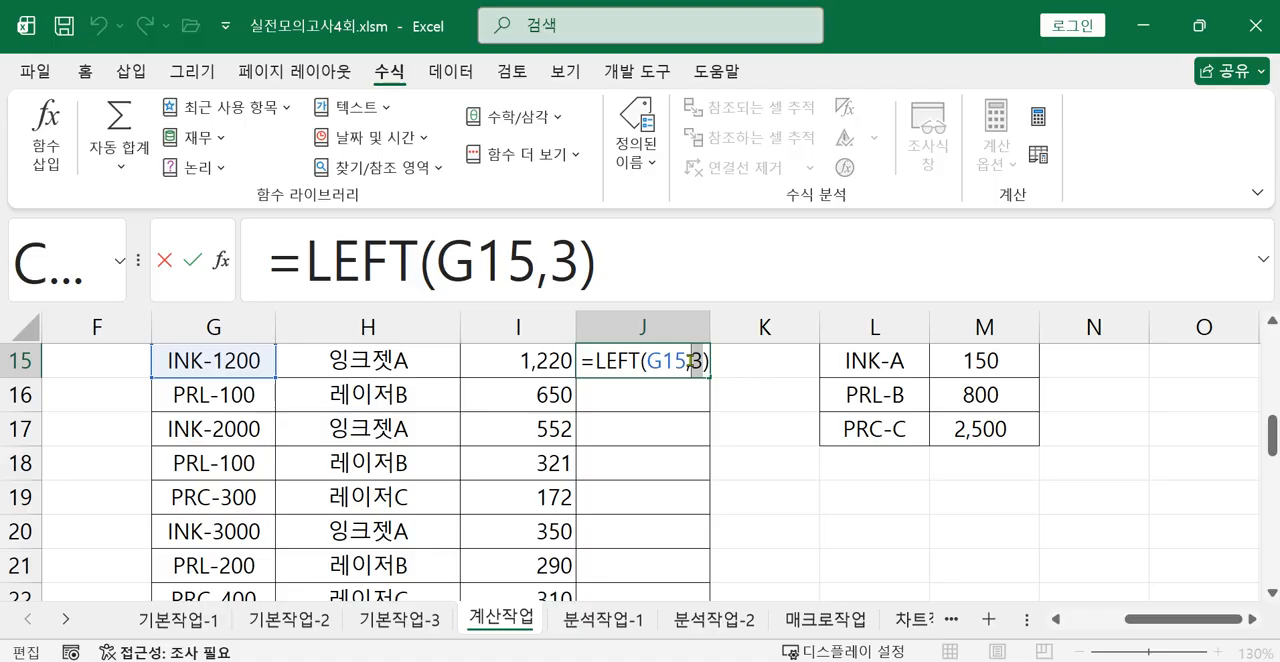
text(4)
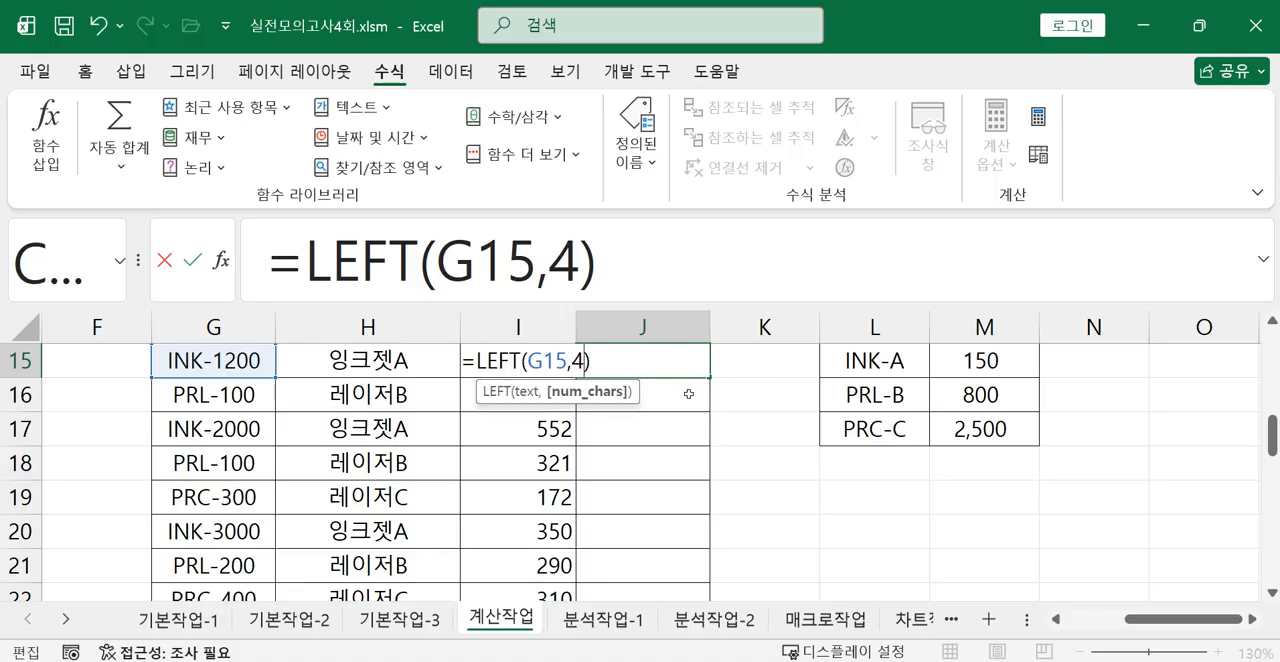
key(Return)
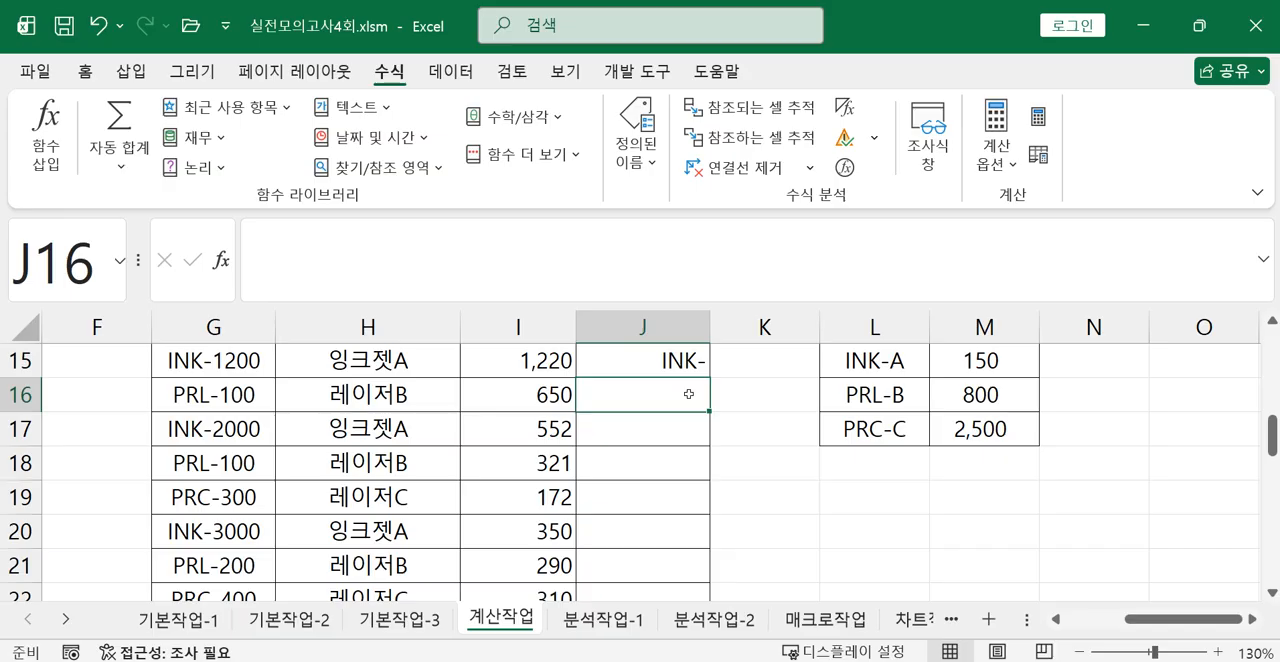
click(684, 366)
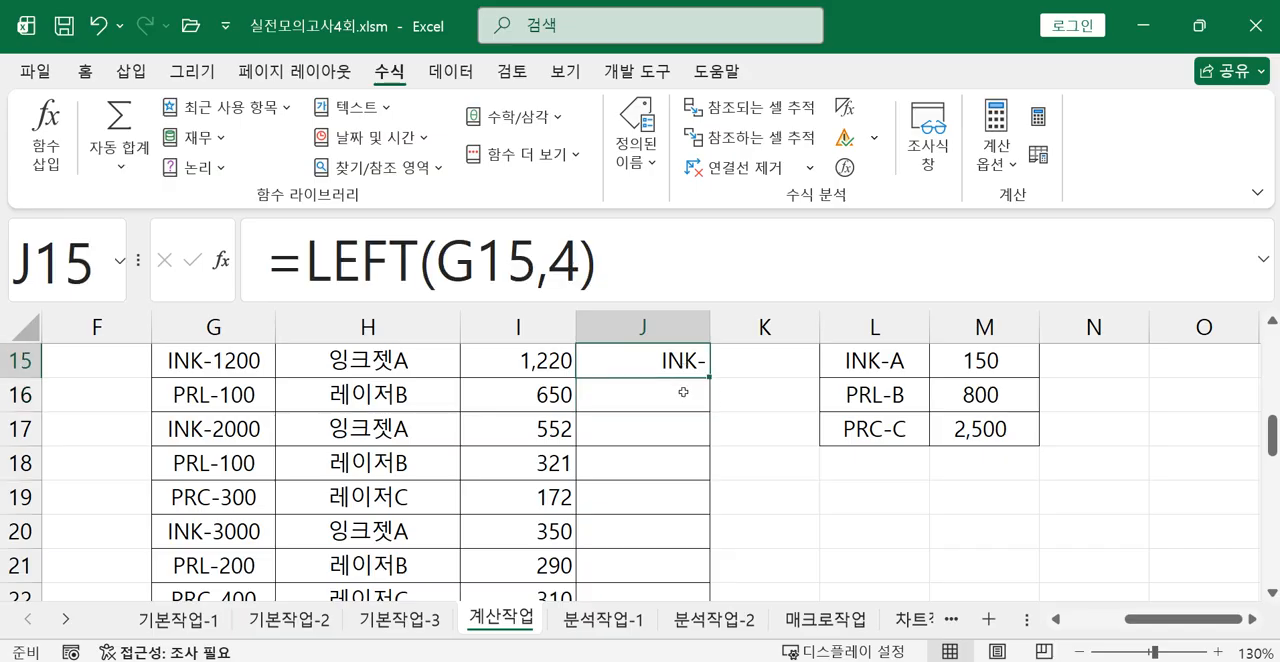
Set the LEFT character count in J15 to 3 and append &"-"& after the function.
scroll(668, 519, up, 2)
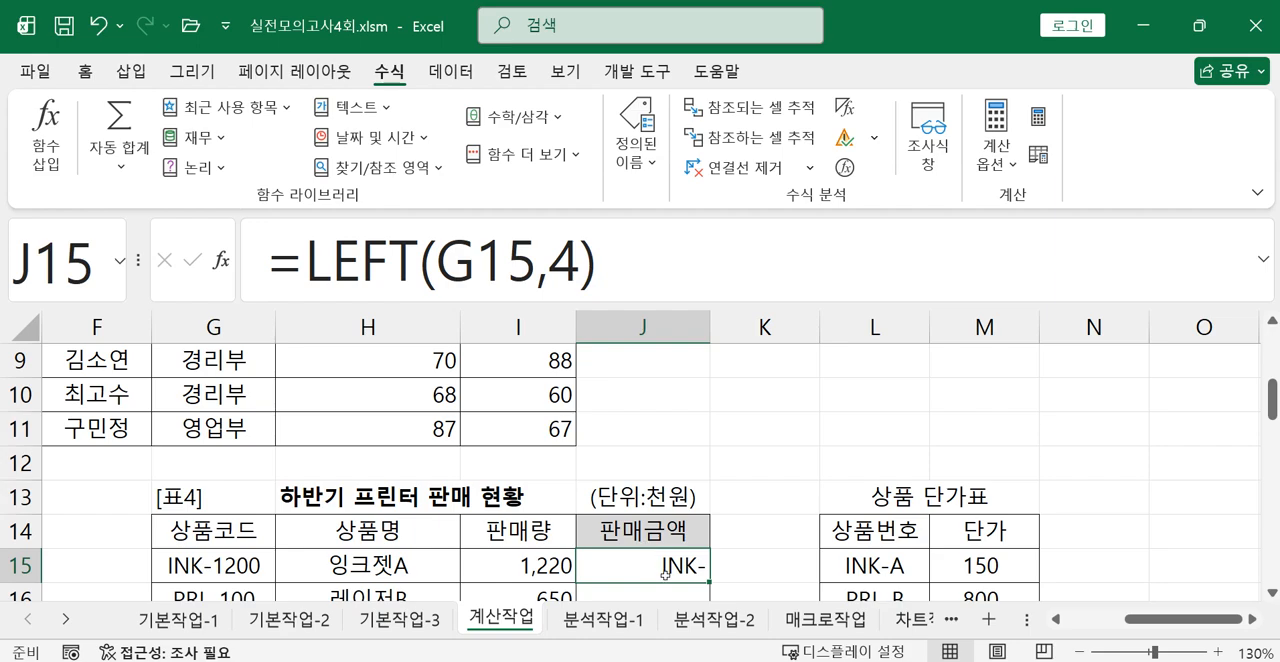
click(582, 270)
key(BackSpace)
text(3)
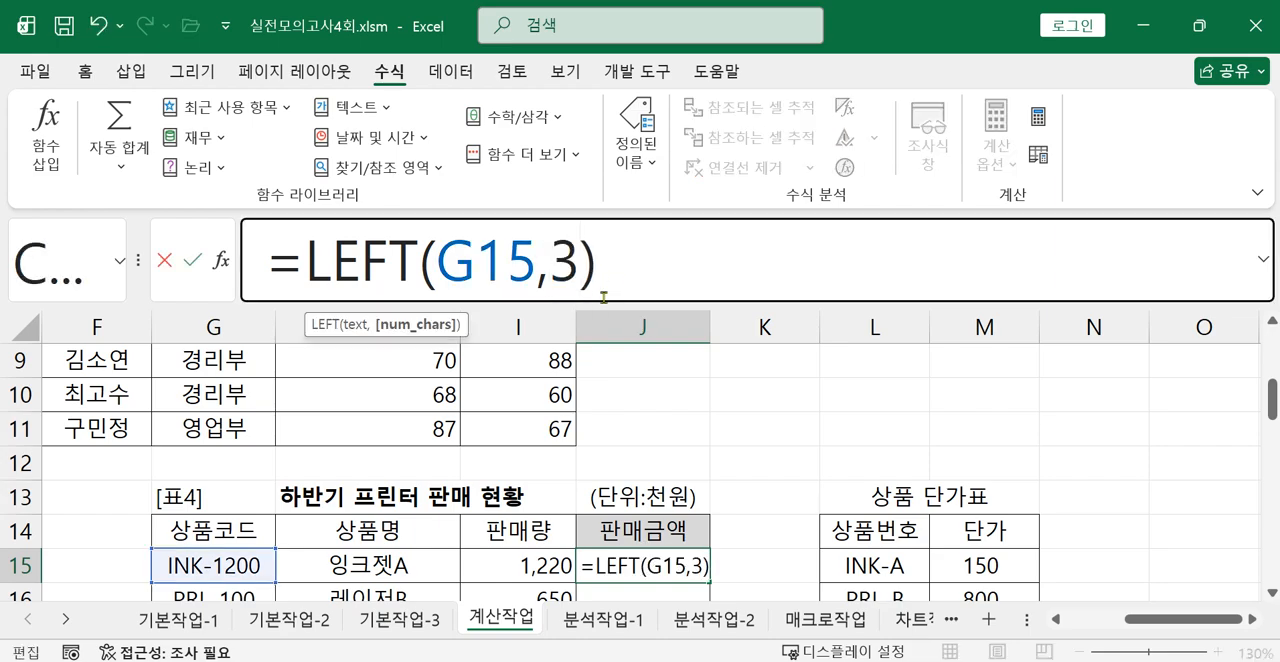
click(638, 259)
text(&)
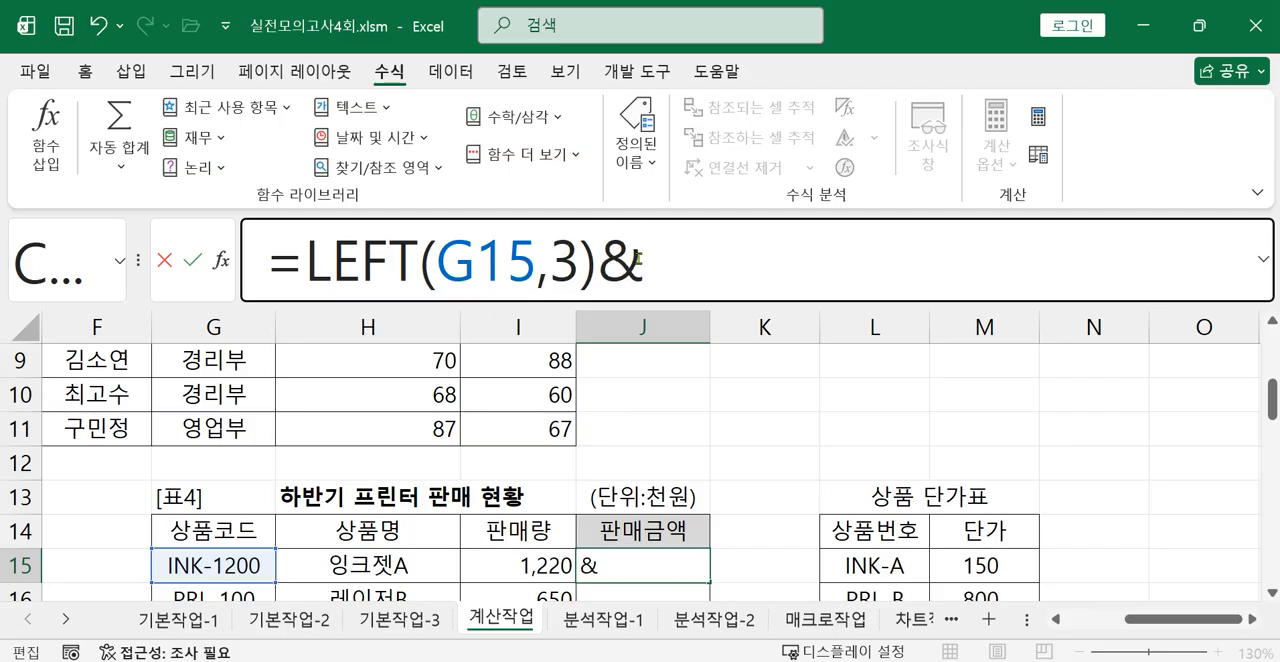
text("-"&)
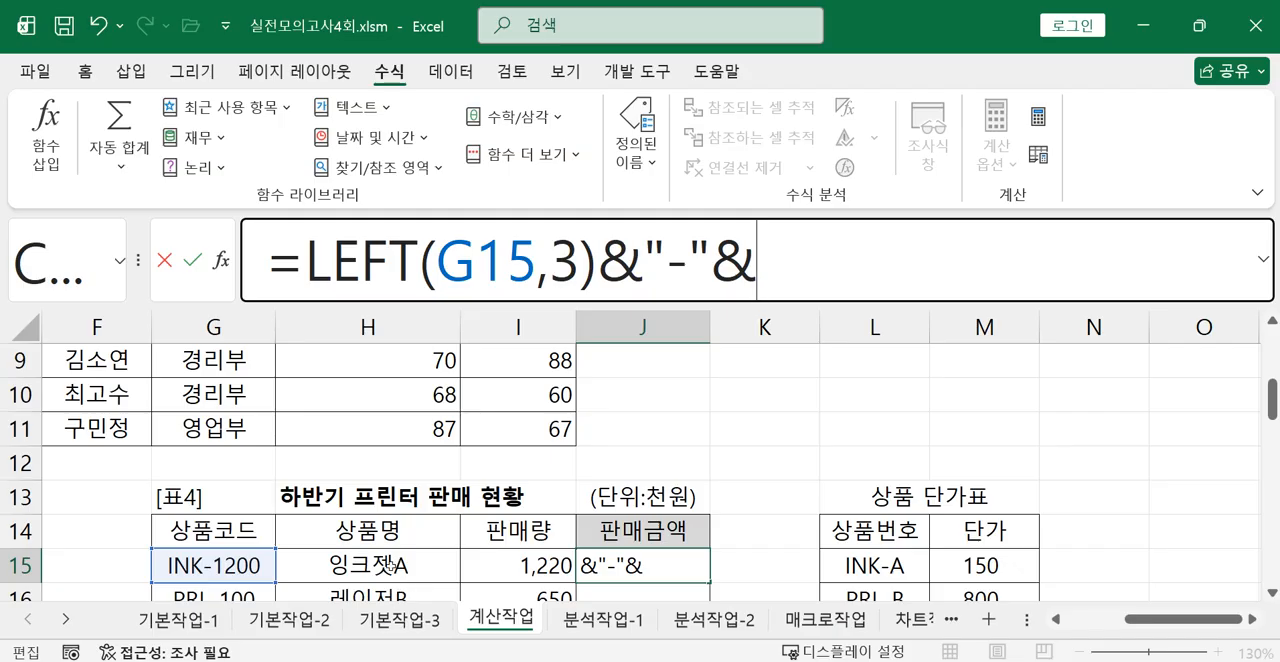
Complete the J15 product number expression by adding RIGHT(H15,1) for the last character of the product name.
text(RI)
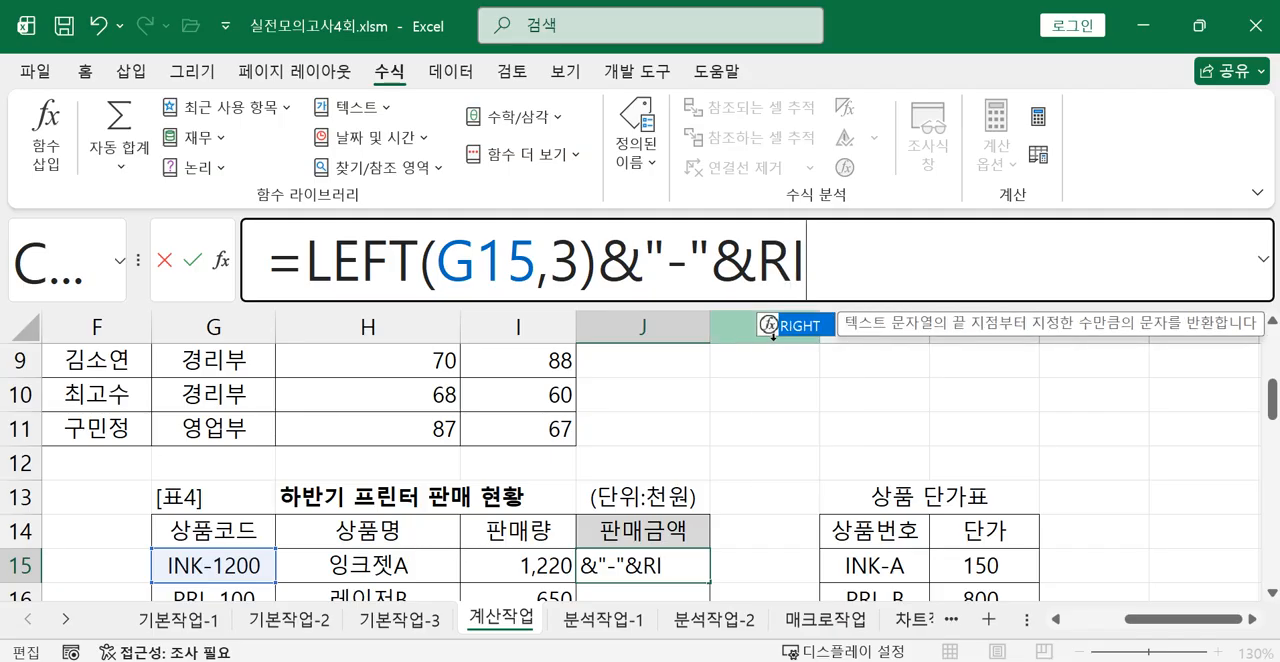
double_click(805, 325)
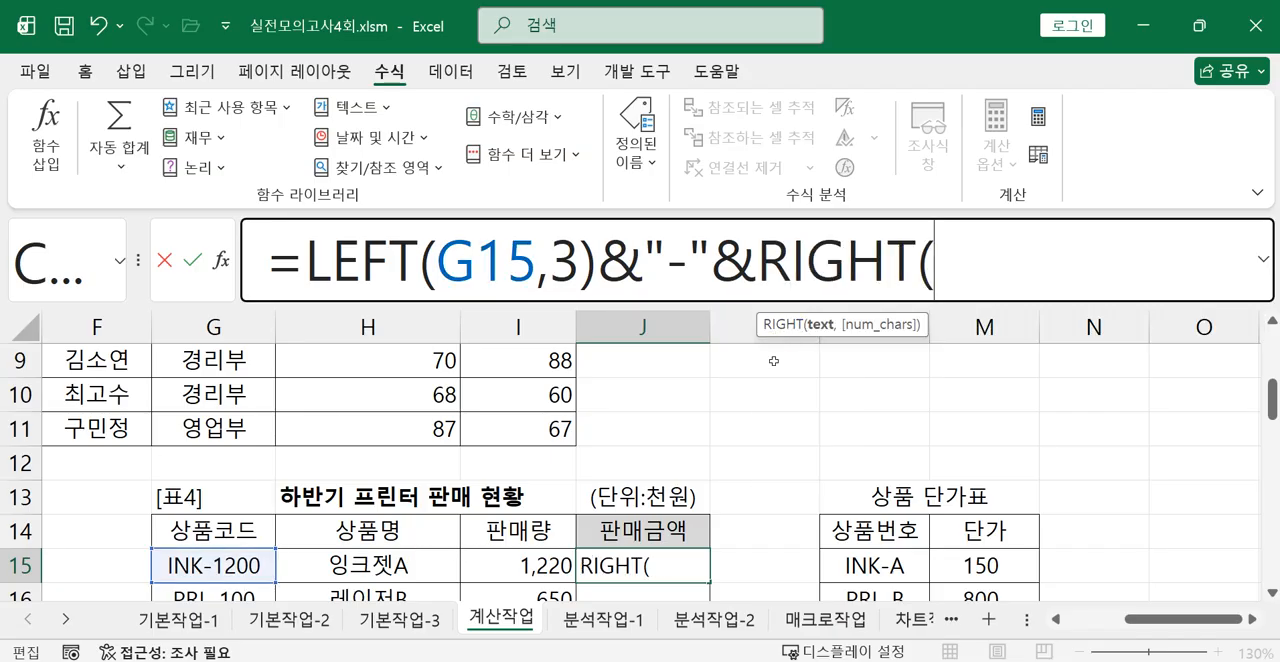
click(392, 560)
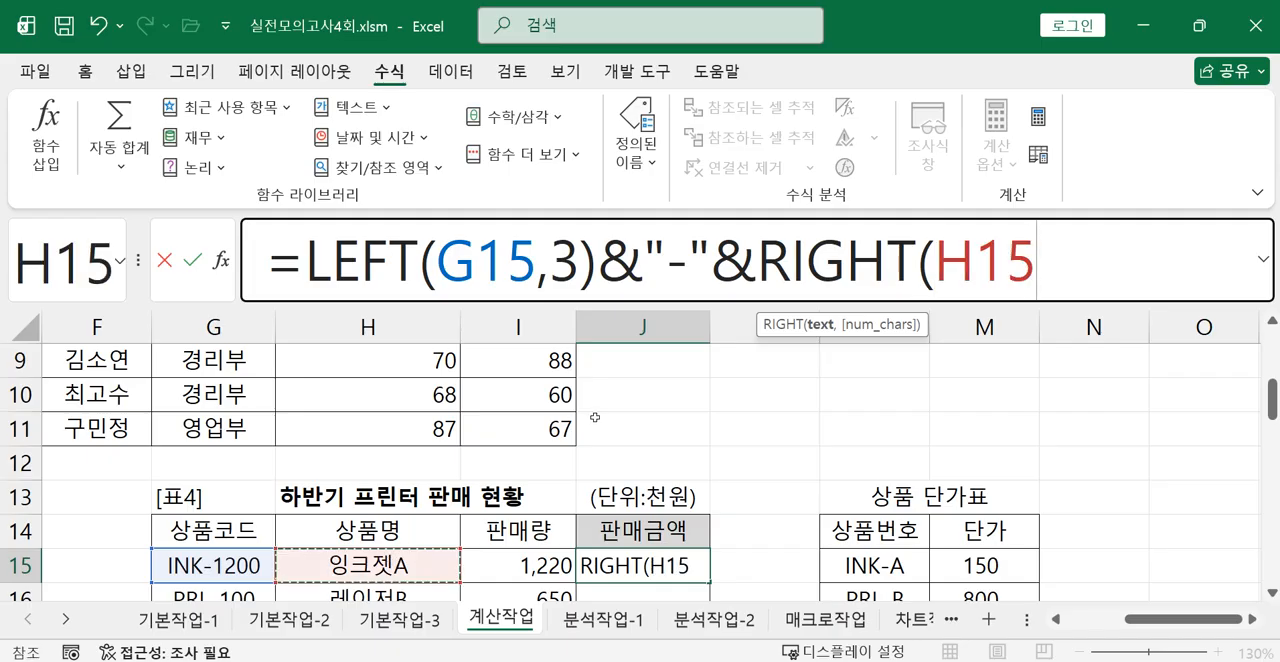
text(,1))
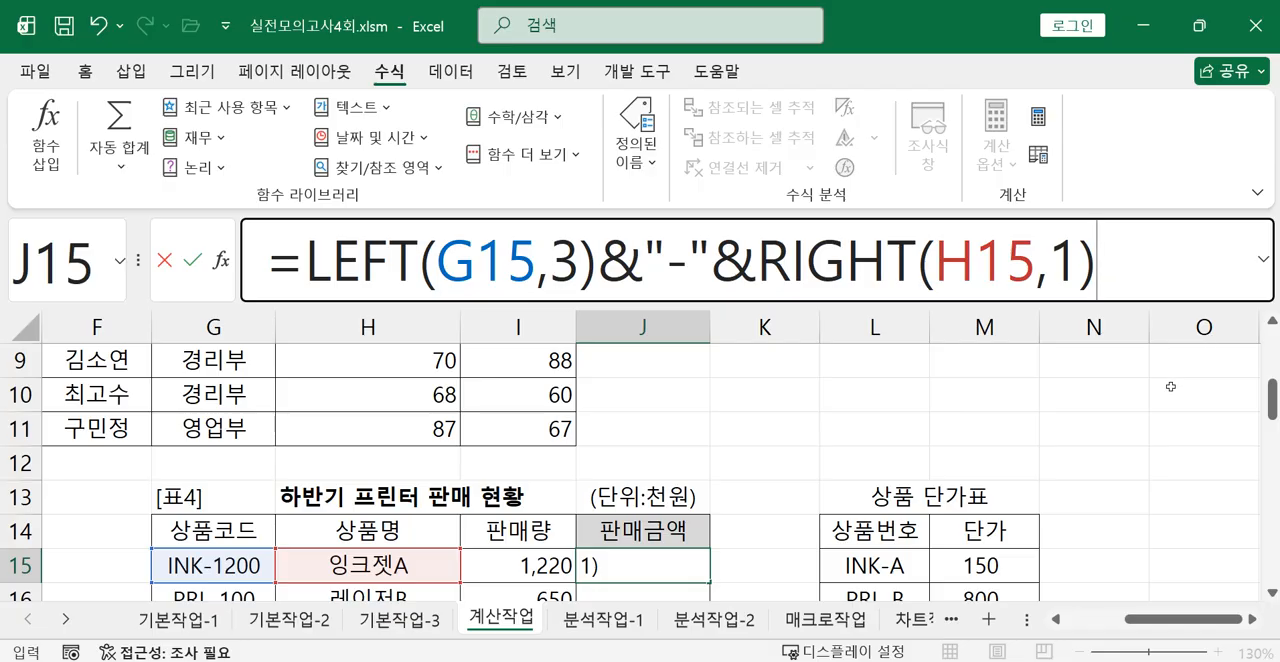
key(Return)
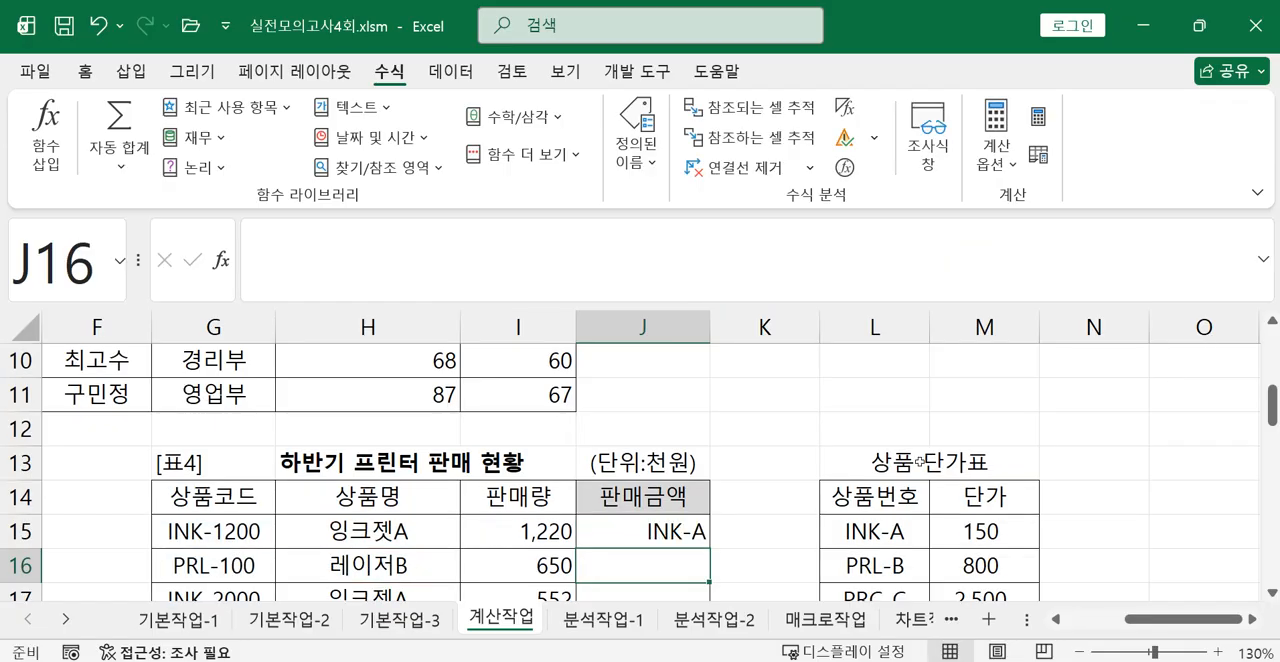
Insert VLOOKUP( in front of the LEFT and RIGHT product number expression in J15, making that expression the lookup value.
click(666, 540)
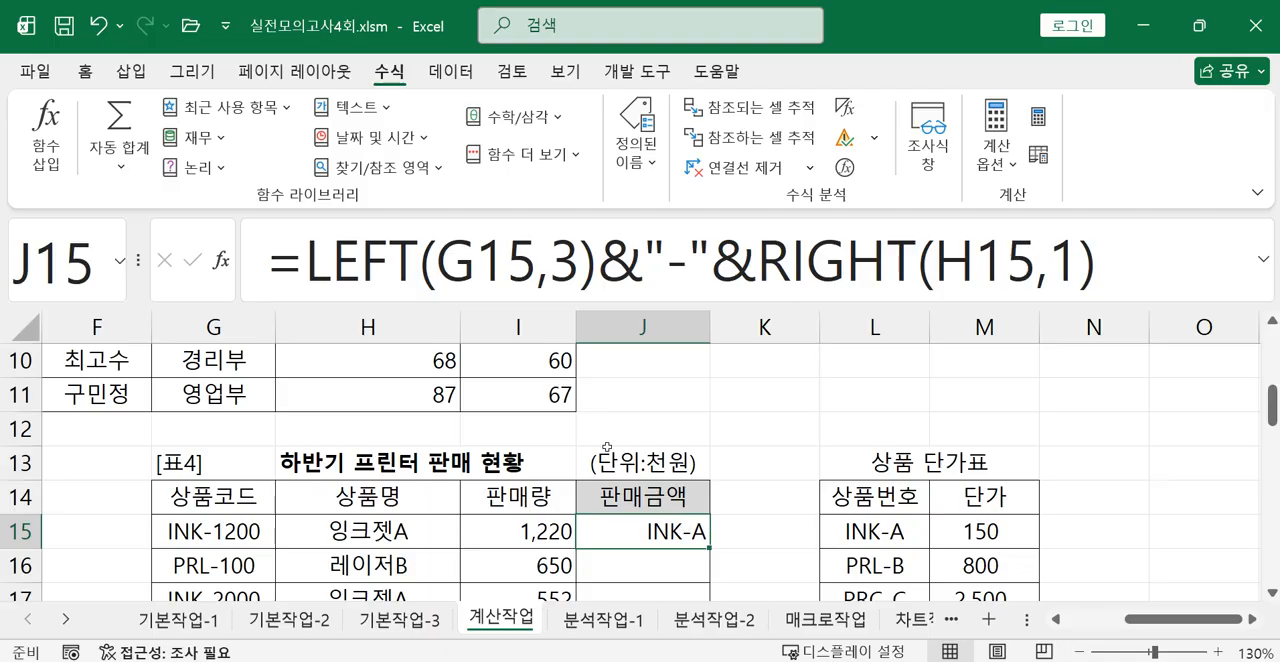
click(309, 264)
drag(757, 264, 1037, 264)
drag(305, 264, 1120, 269)
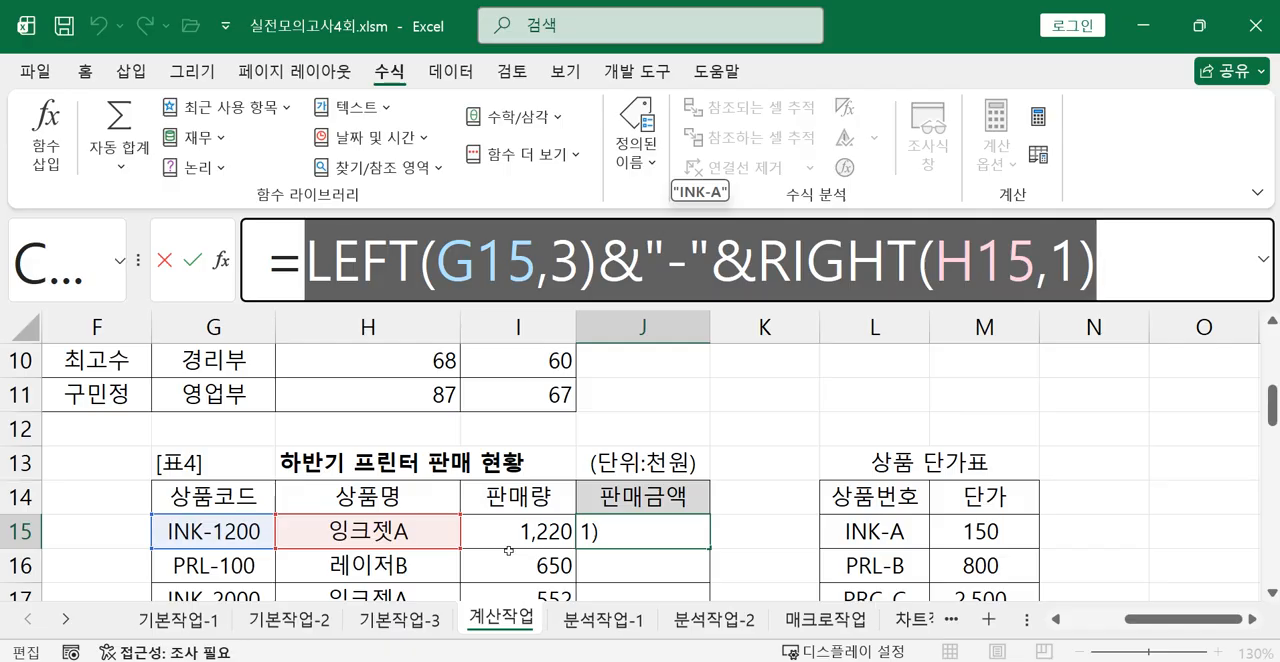
click(320, 277)
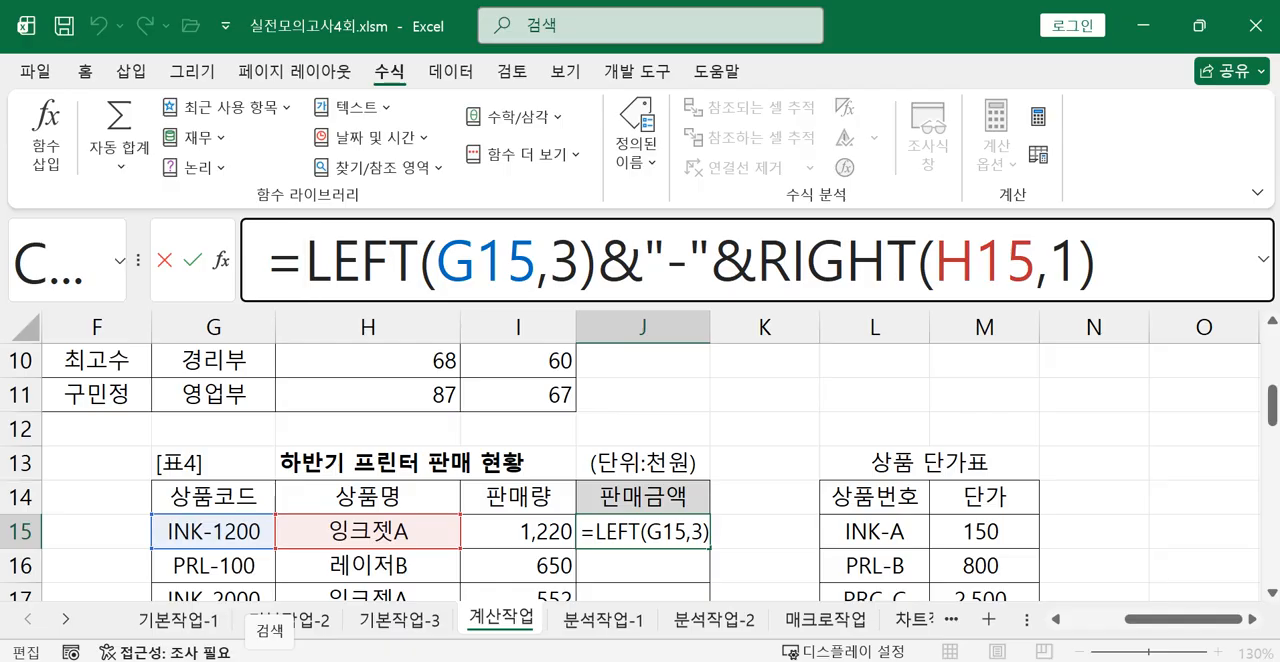
text(V)
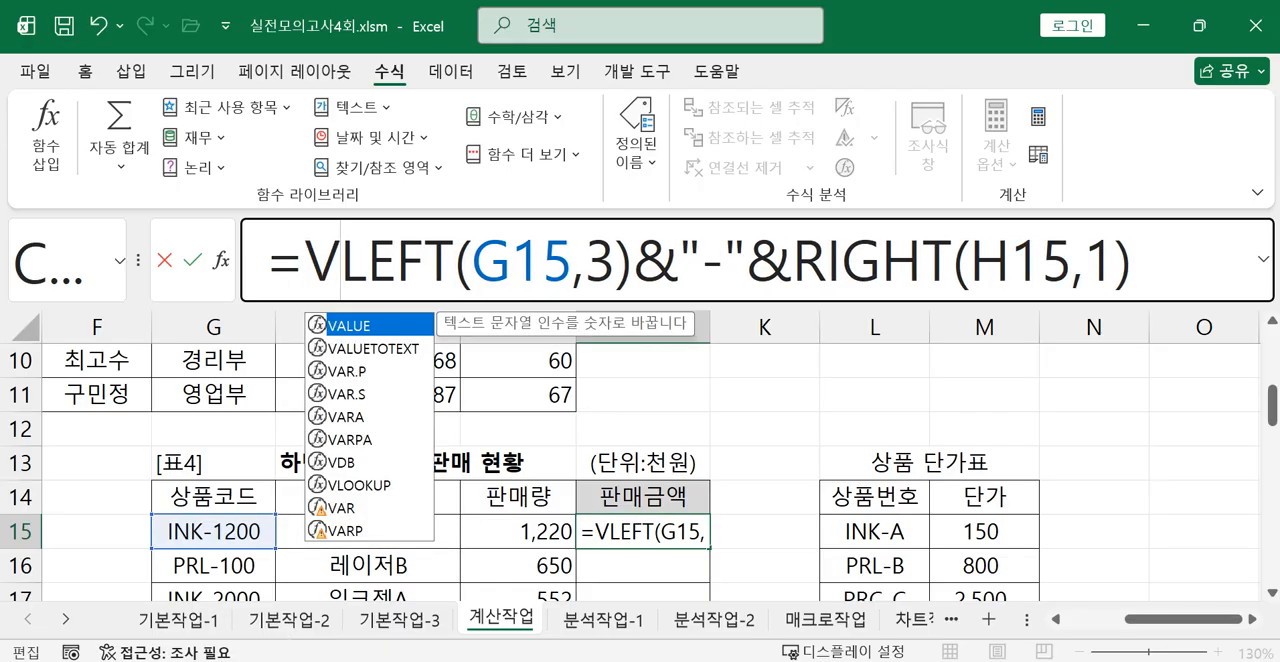
double_click(360, 485)
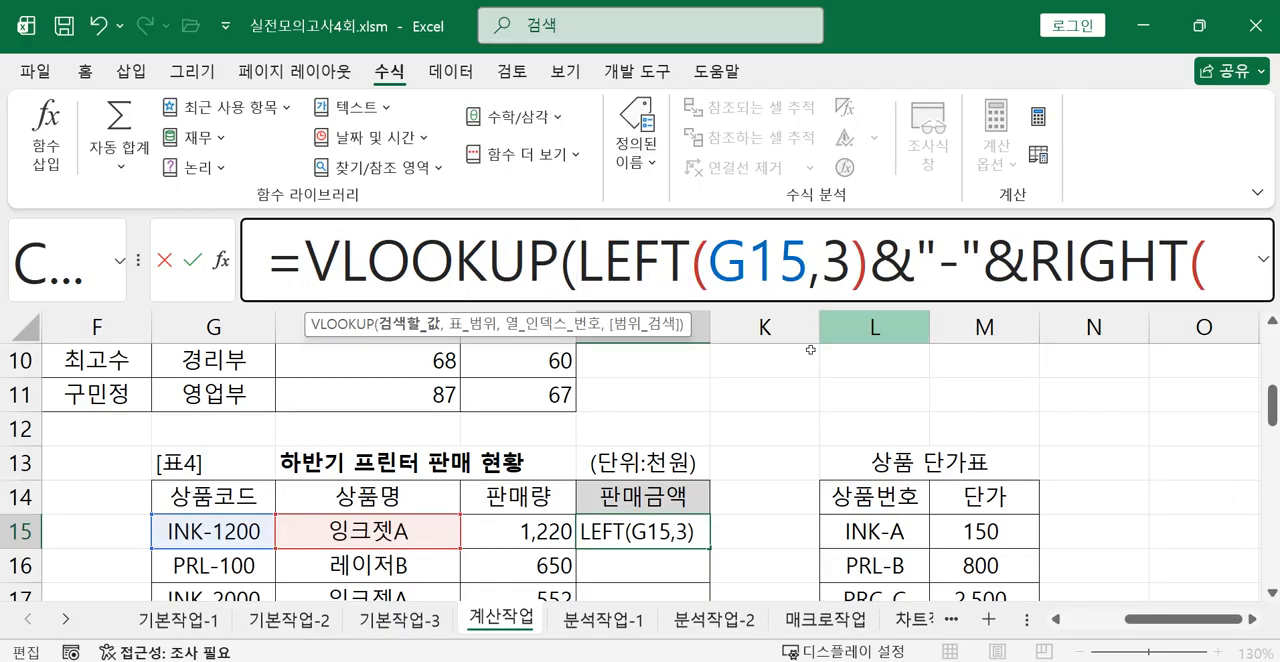
Add the 상품 단가표 range L15:M17 as the table argument of the J15 VLOOKUP formula.
click(1263, 285)
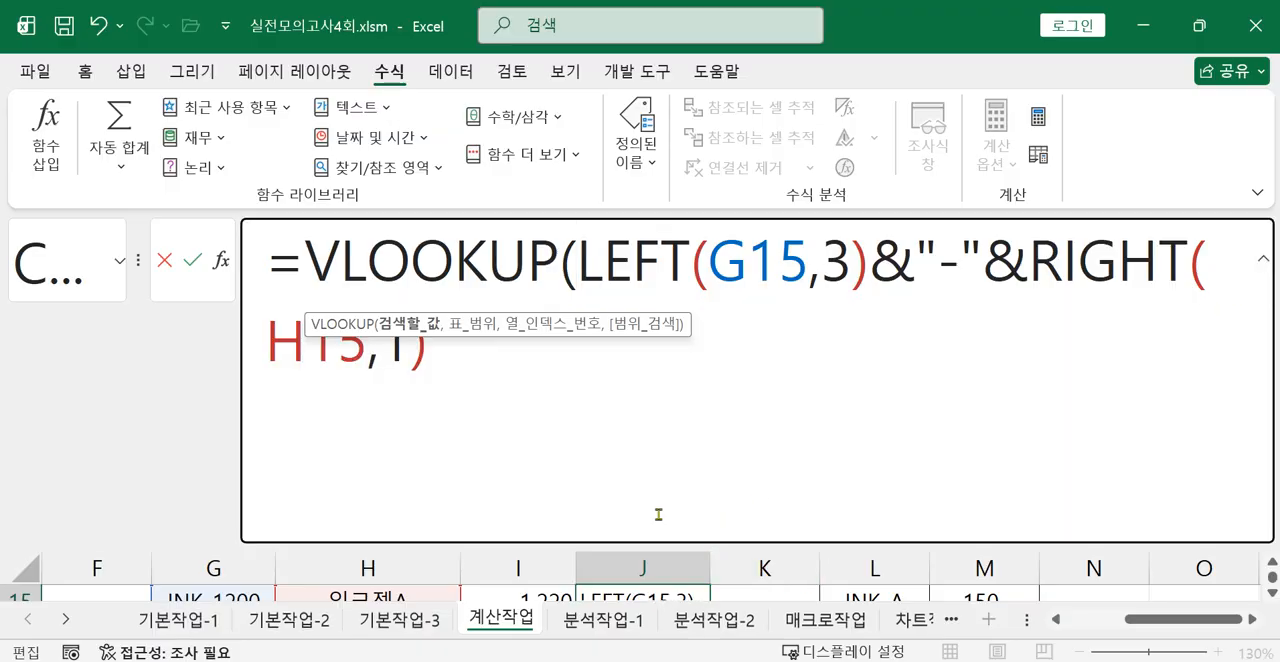
mouse_move(577, 268)
mouse_down()
mouse_move(668, 268)
mouse_move(712, 305)
mouse_move(815, 285)
mouse_move(1002, 298)
mouse_move(813, 364)
mouse_move(451, 365)
mouse_up()
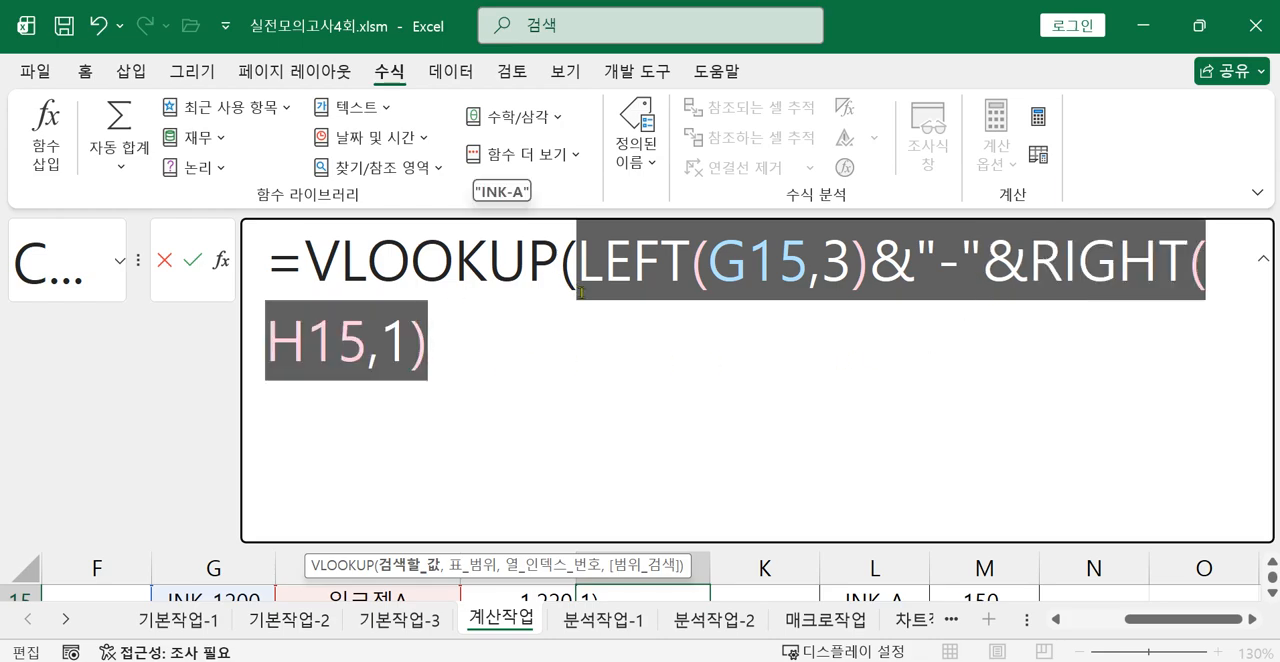
click(449, 341)
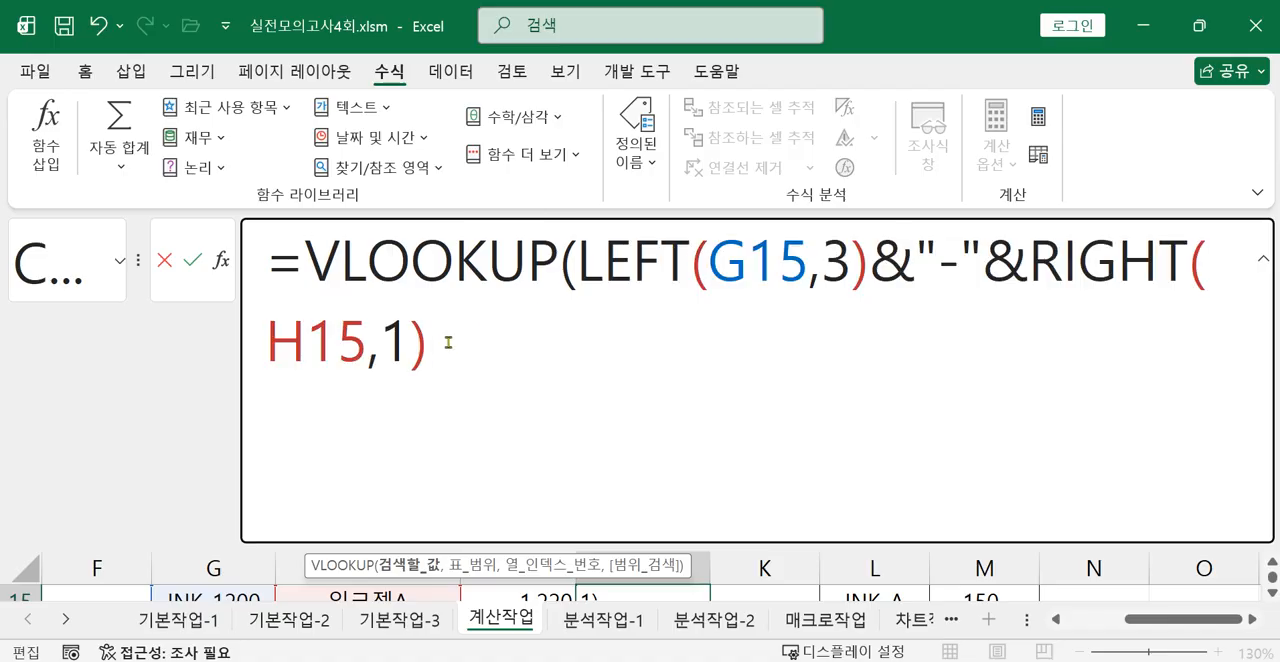
text(,)
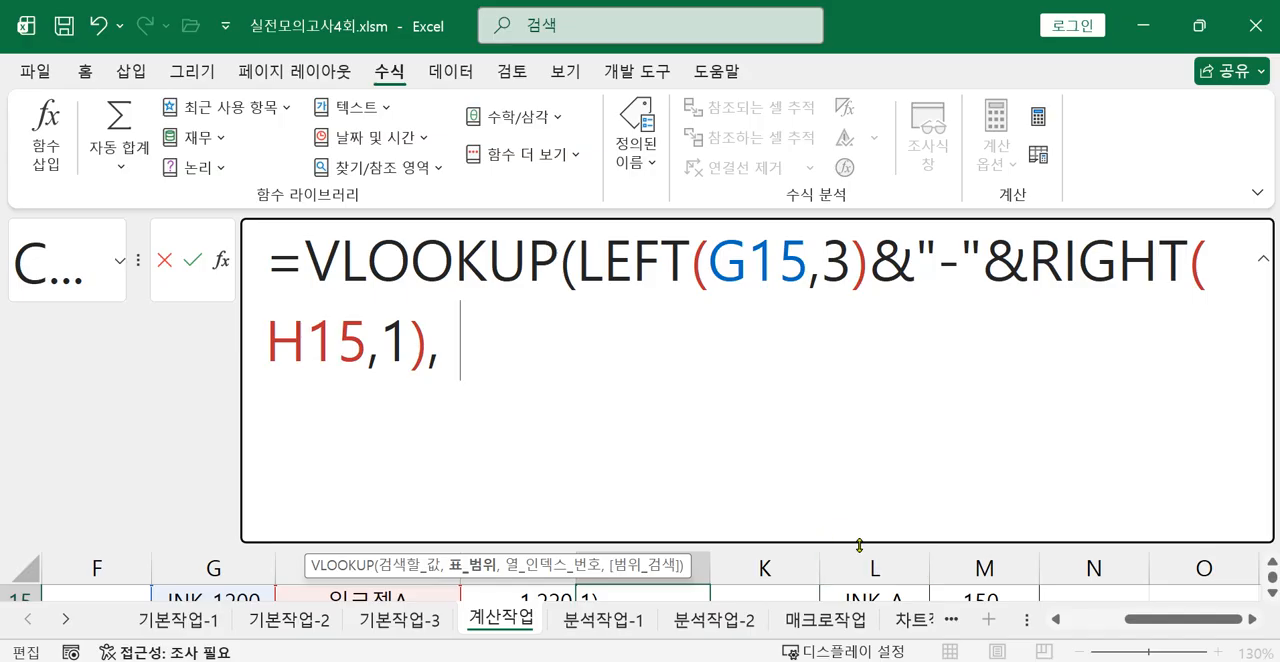
drag(859, 543, 860, 477)
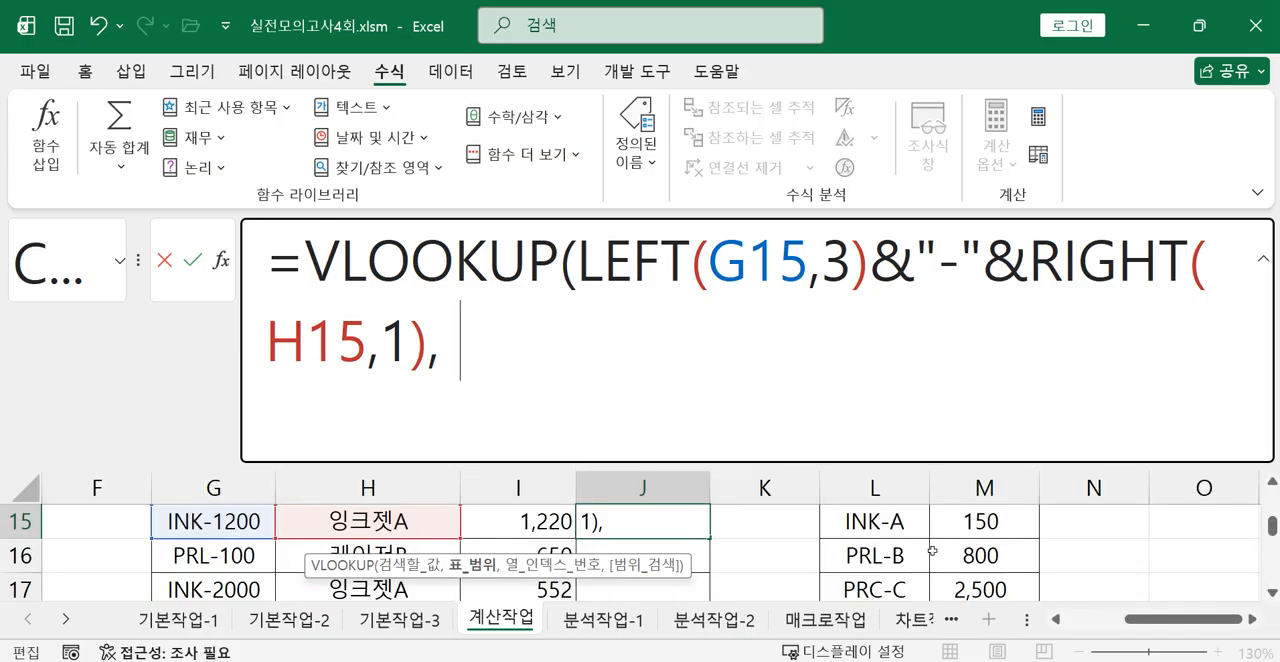
scroll(966, 558, up, 1)
scroll(962, 562, down, 1)
drag(876, 521, 988, 532)
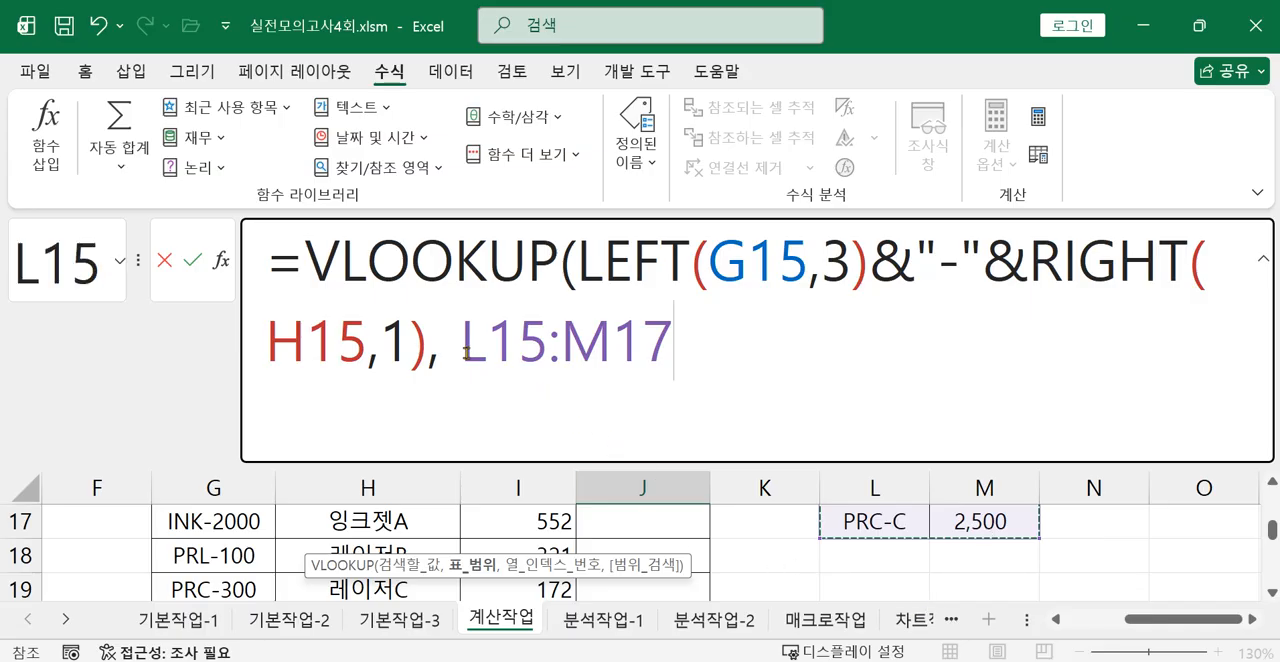
Make the table range in the J15 VLOOKUP formula absolute as $L$15:$M$17.
drag(466, 352, 649, 368)
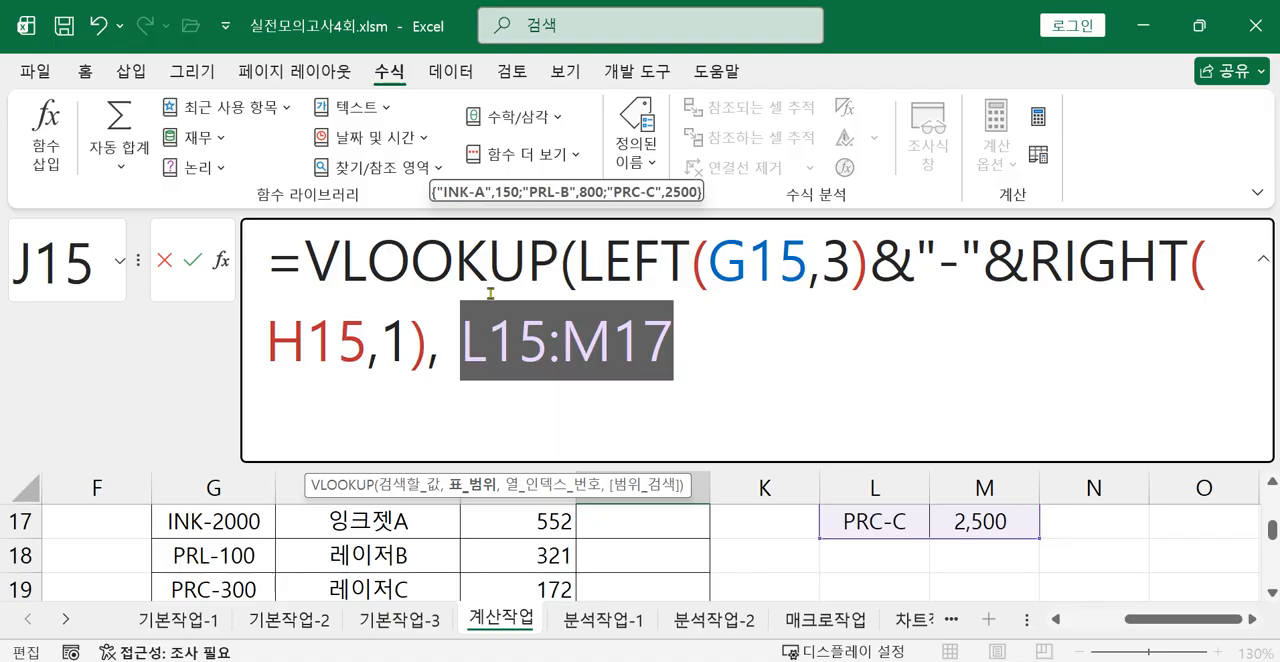
scroll(490, 294, up, 1)
key(F4)
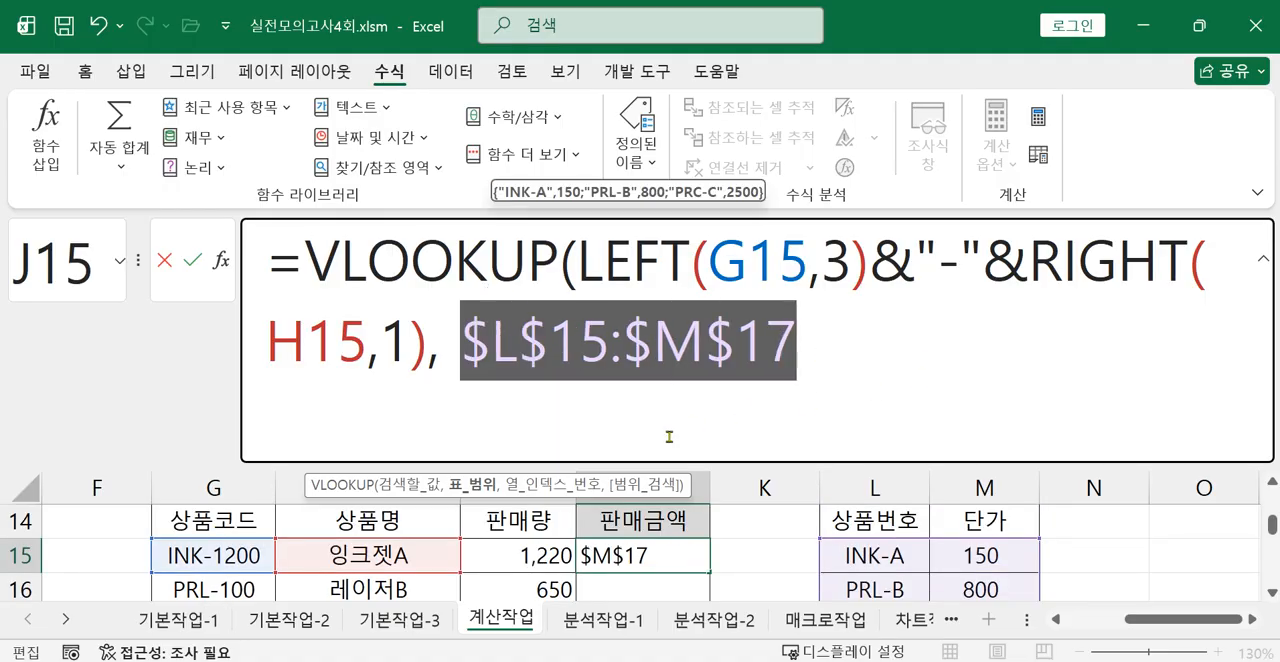
click(910, 355)
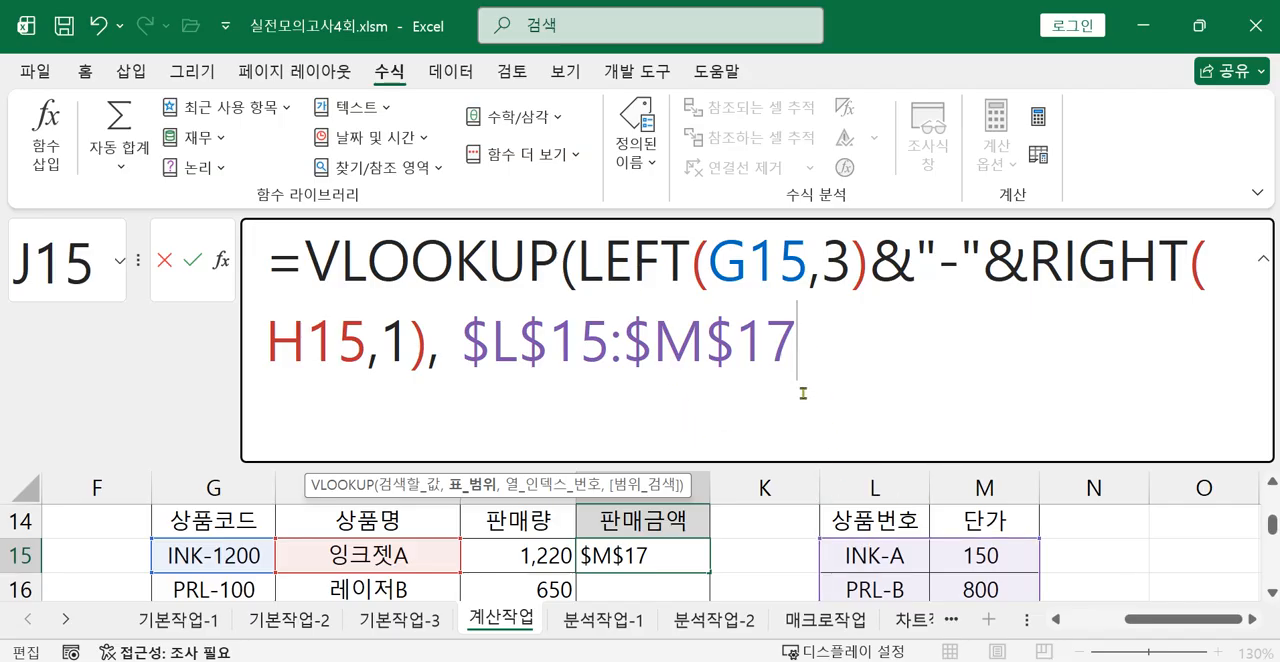
Complete the J15 VLOOKUP formula with column index 2 and exact match 0.
text(,2)
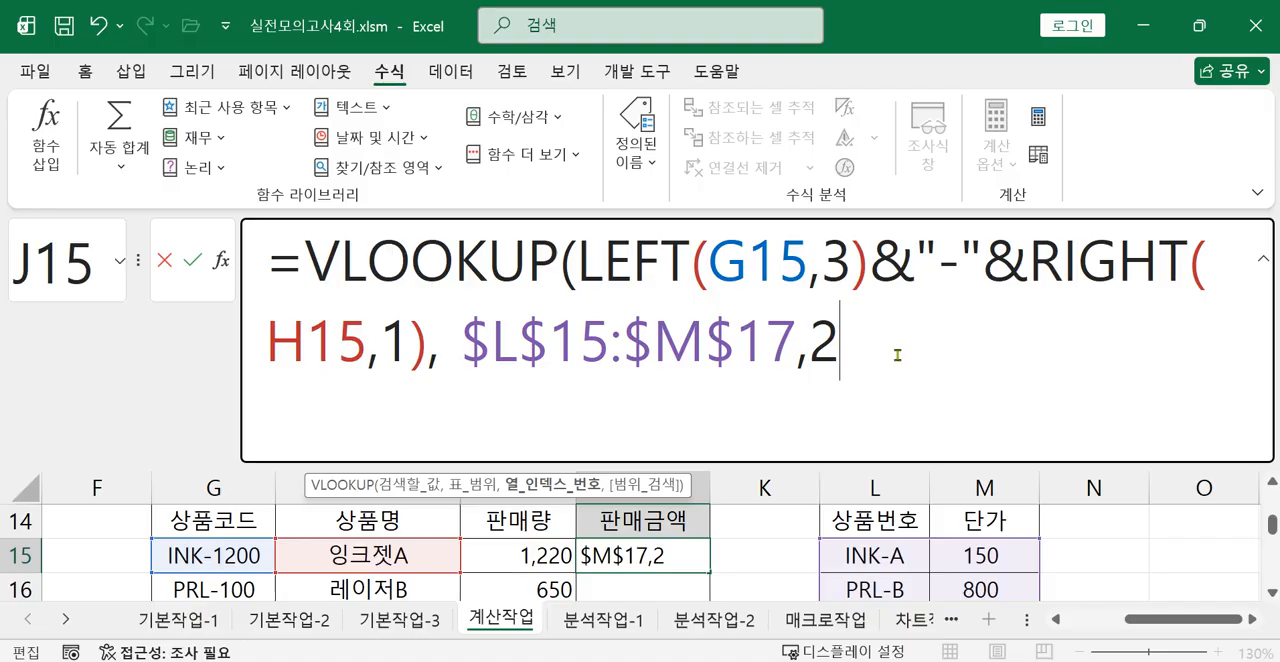
text(,)
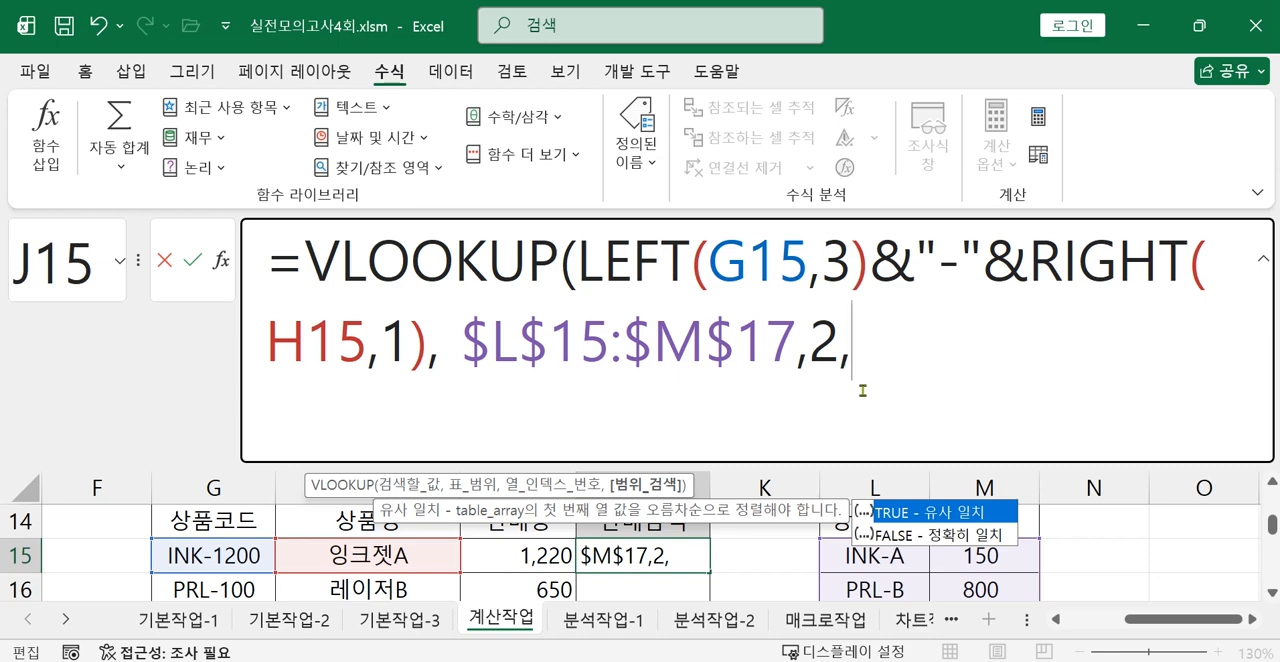
text(0))
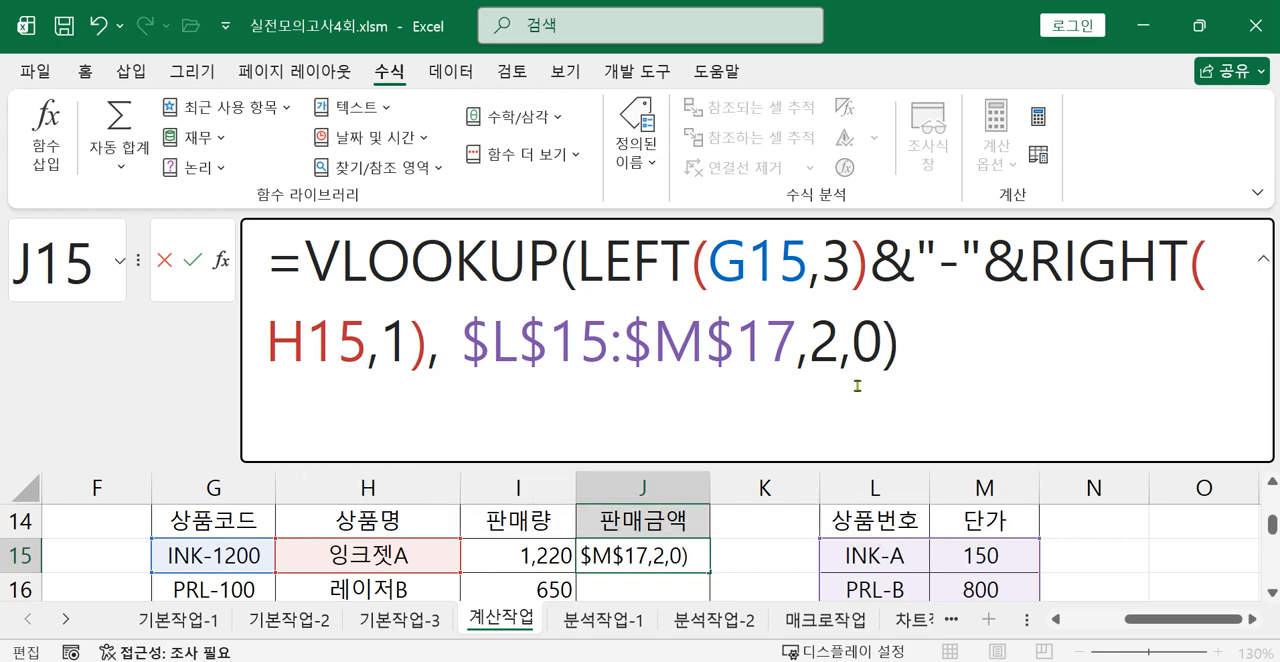
key(Return)
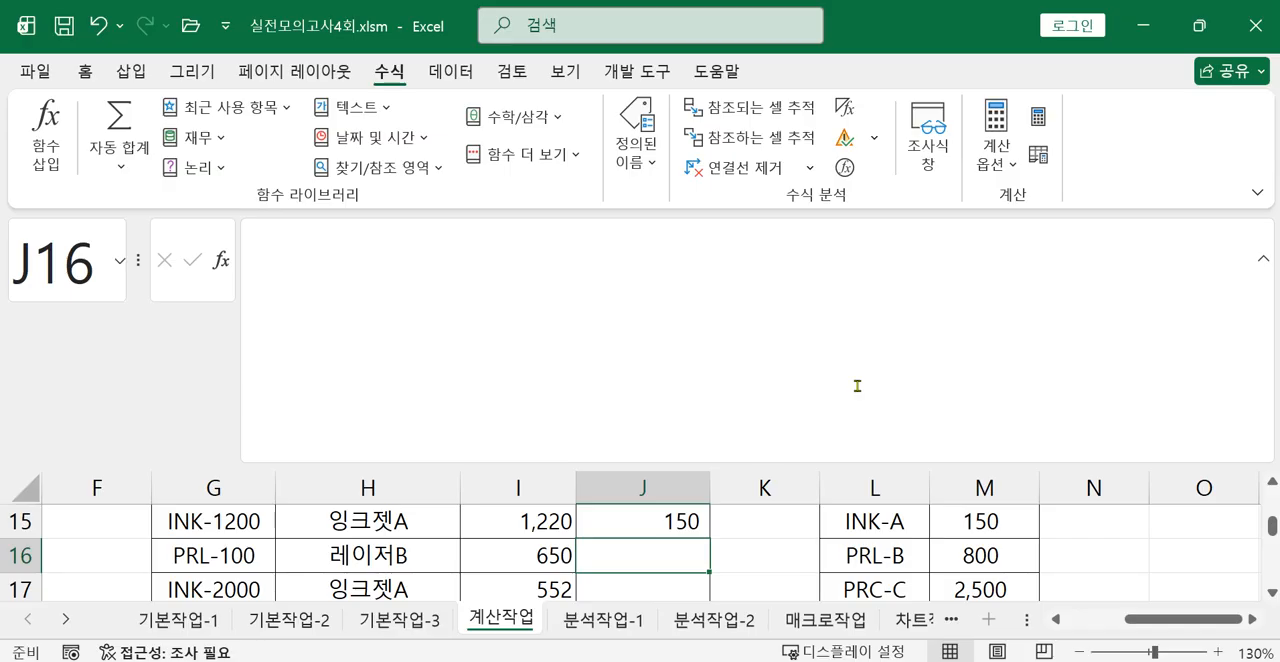
Multiply the VLOOKUP unit price in J15 by the 판매량 by adding I15* at the start of the formula.
click(675, 526)
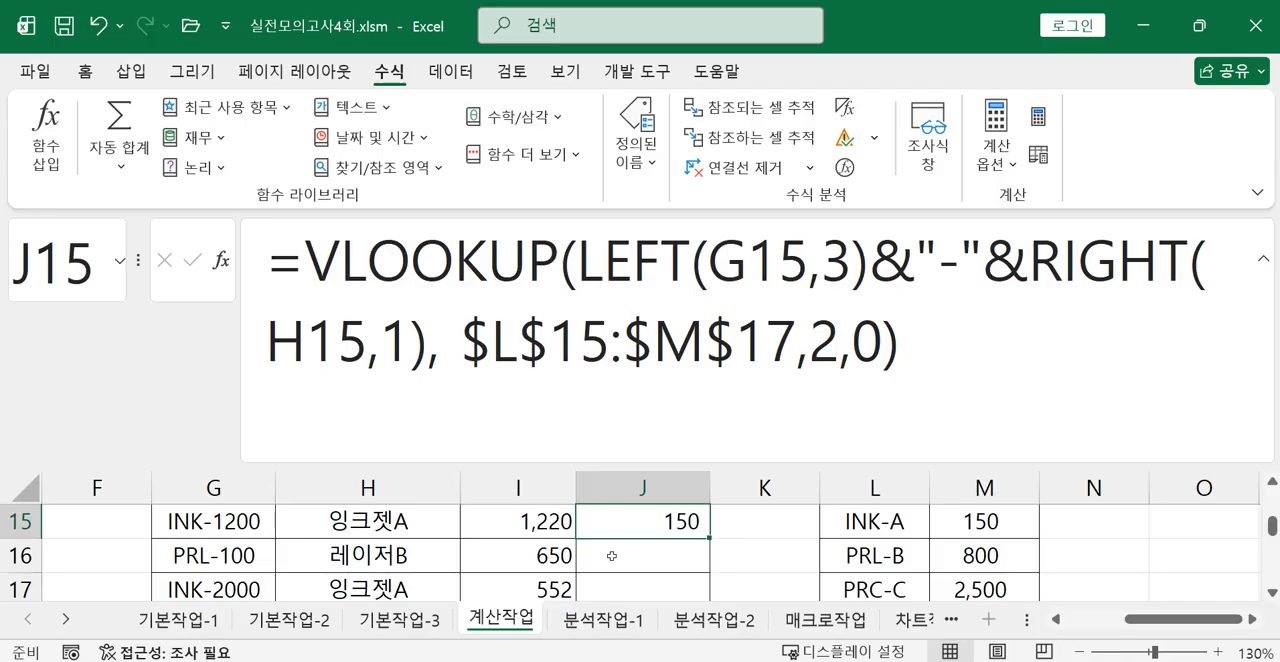
click(308, 266)
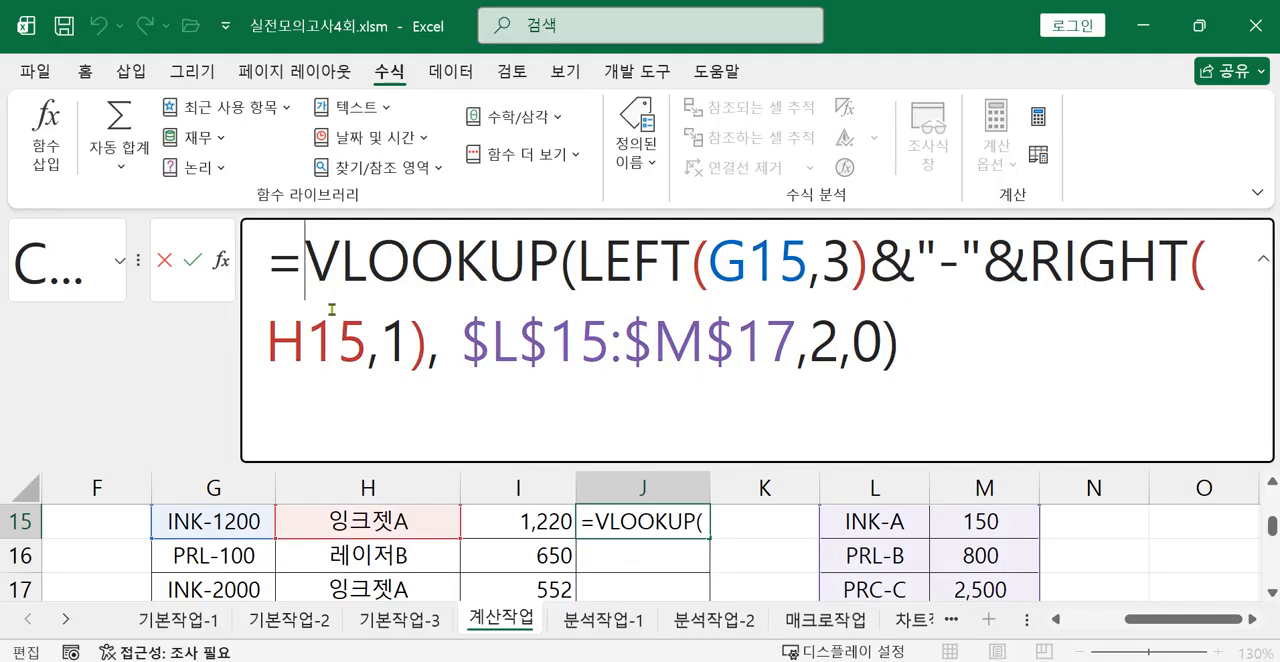
scroll(520, 522, up, 1)
scroll(530, 522, down, 1)
click(530, 522)
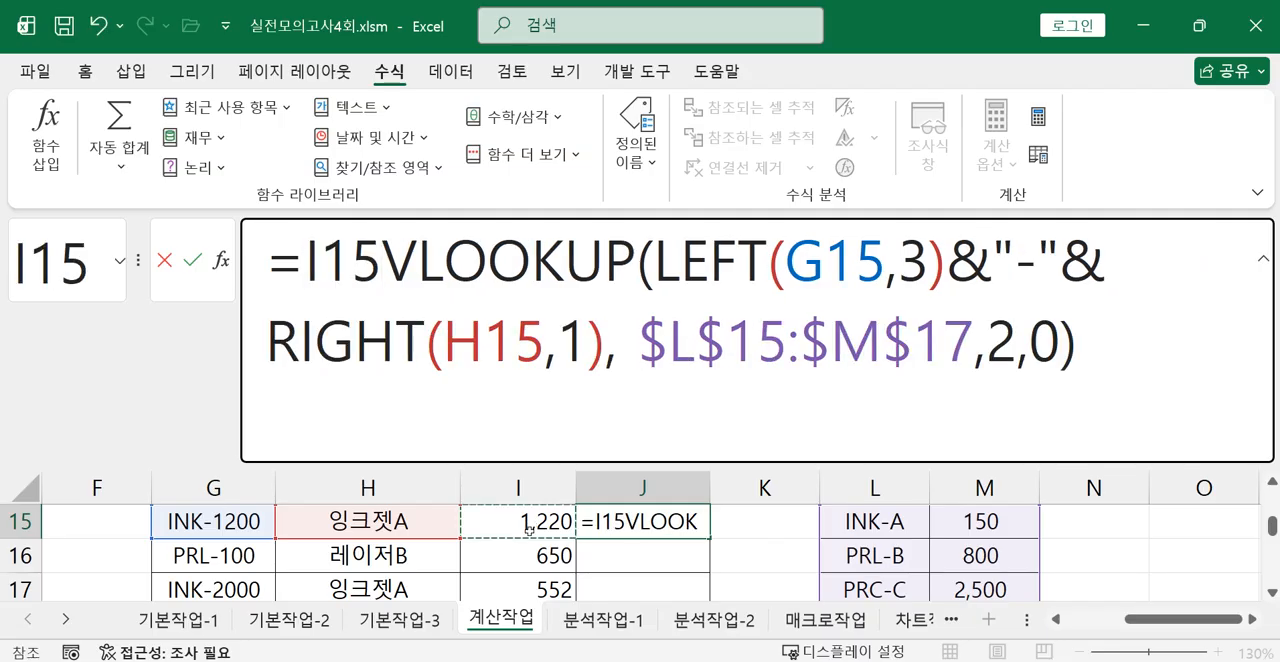
text(*)
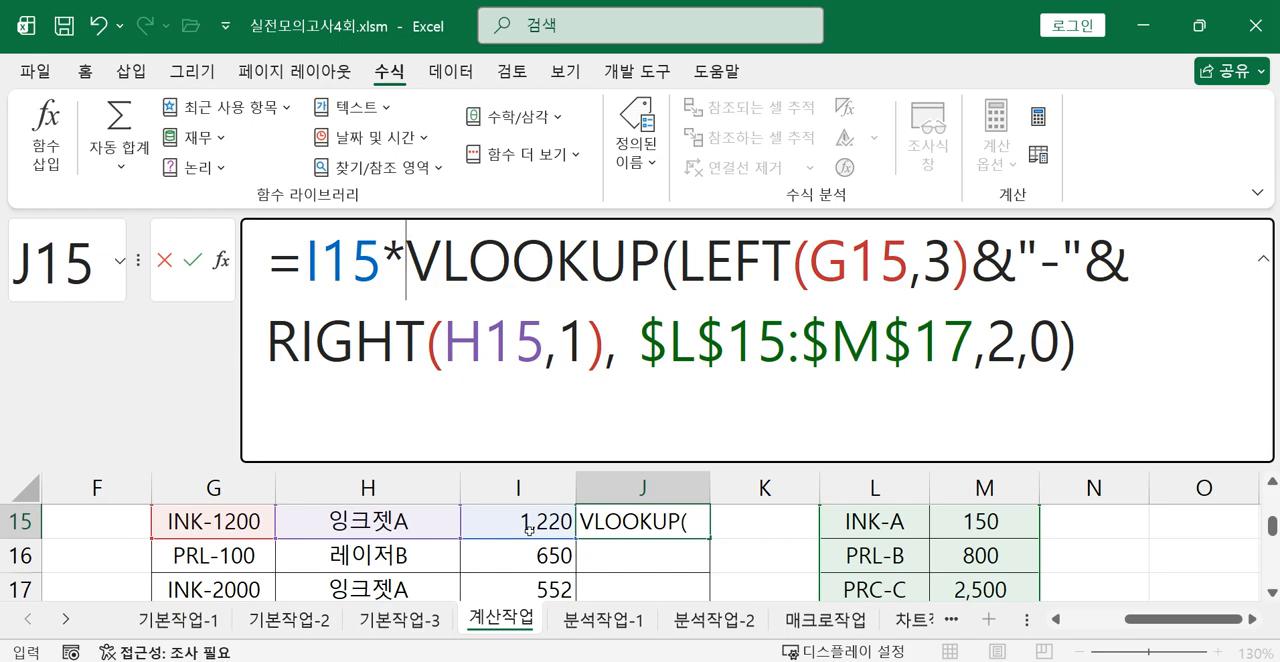
key(Return)
scroll(657, 591, up, 1)
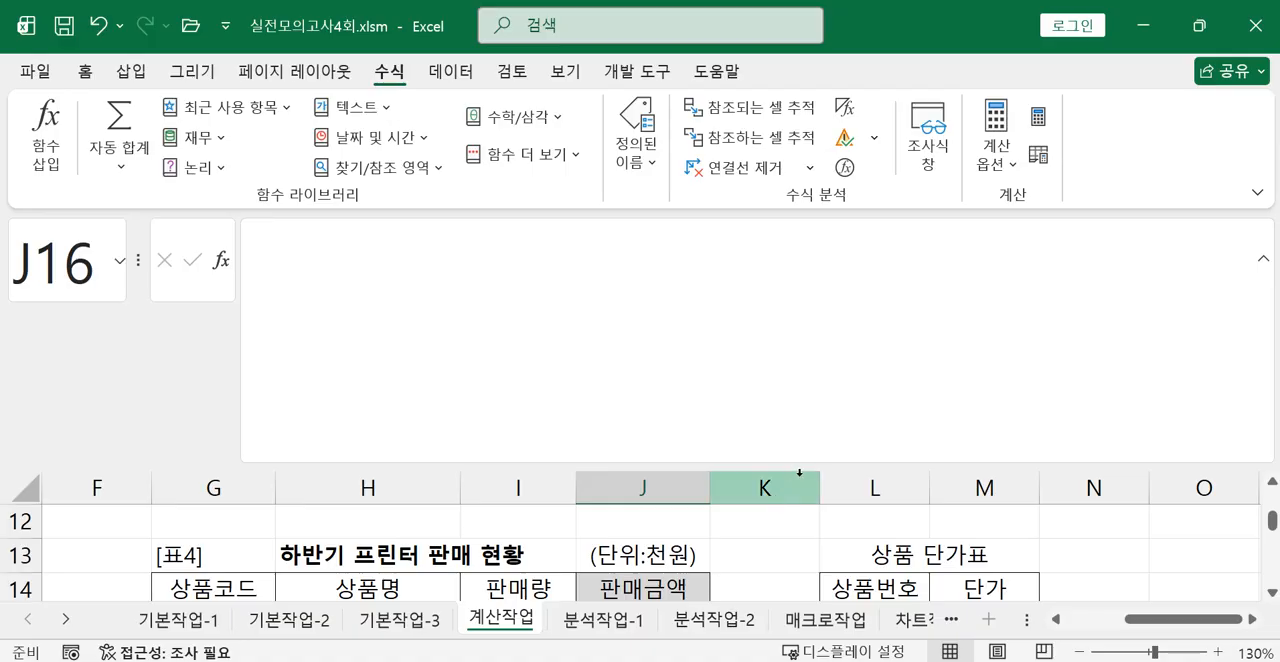
scroll(716, 525, down, 1)
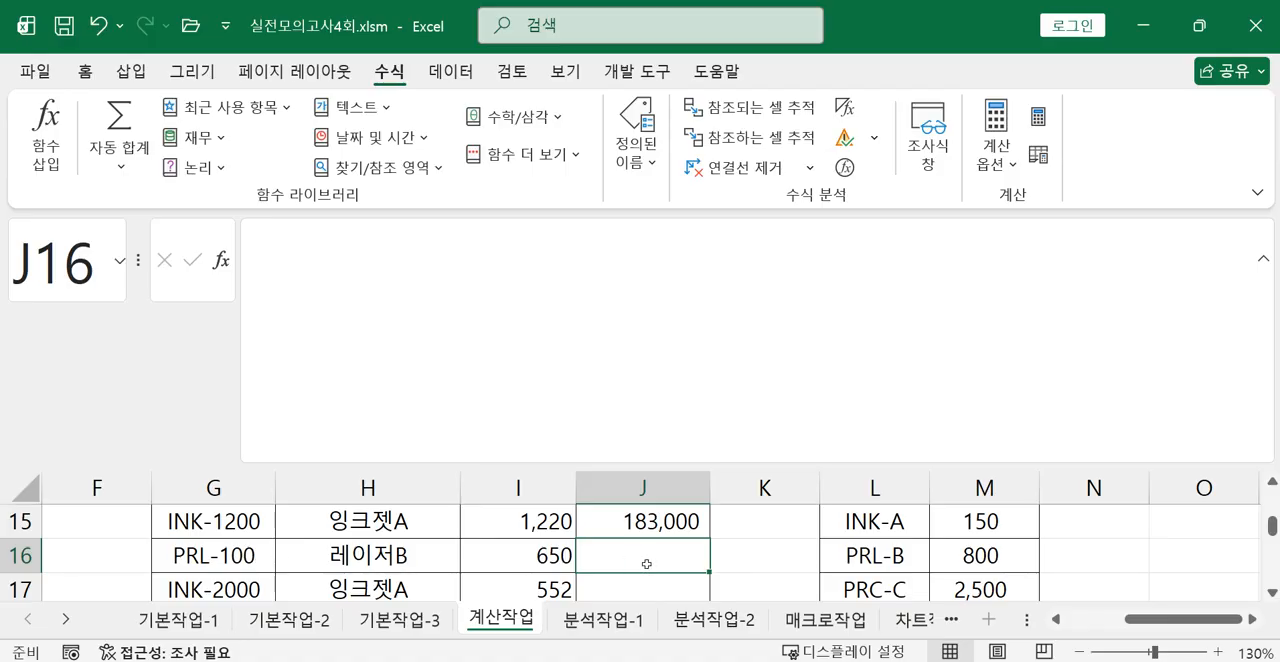
Write =LEFT(G16,3) in J16 to extract the three-letter prefix of the second product code.
text(=)
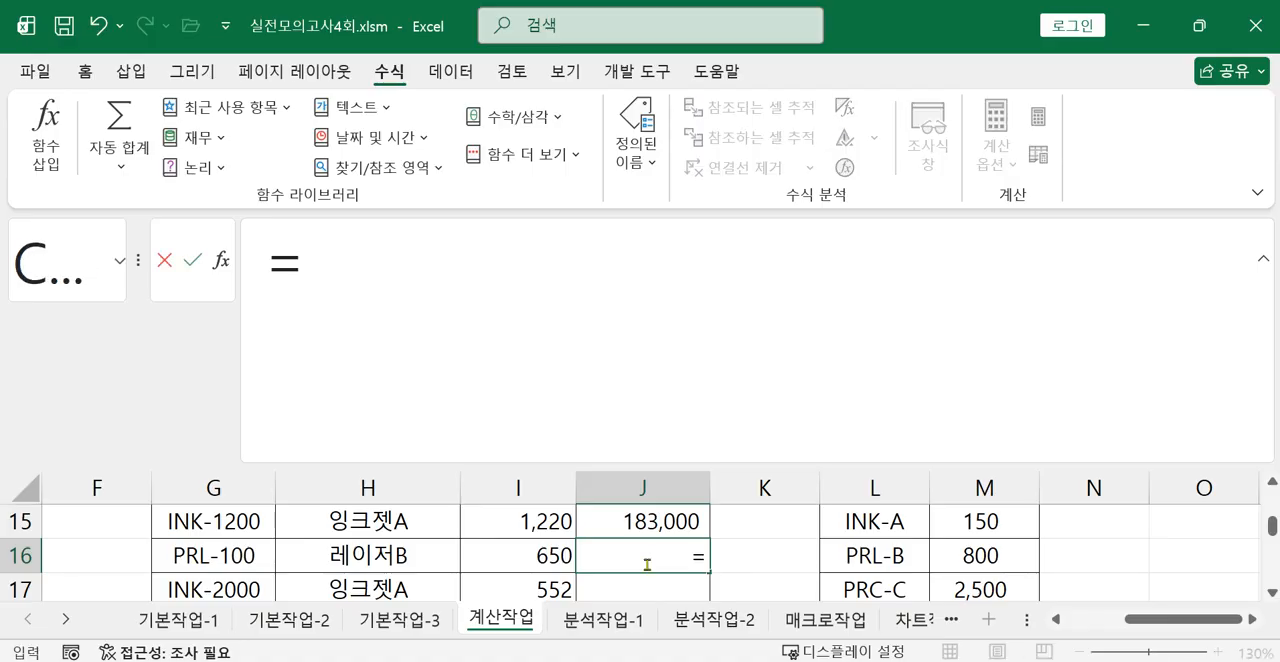
text(R)
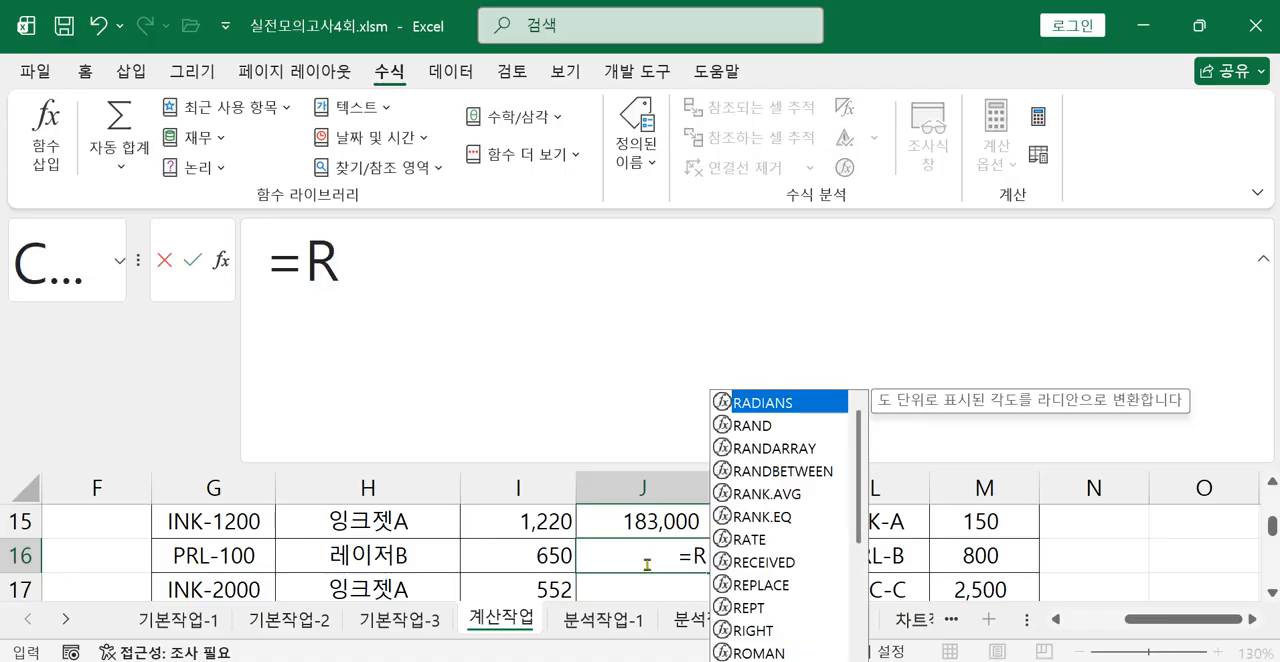
text(I)
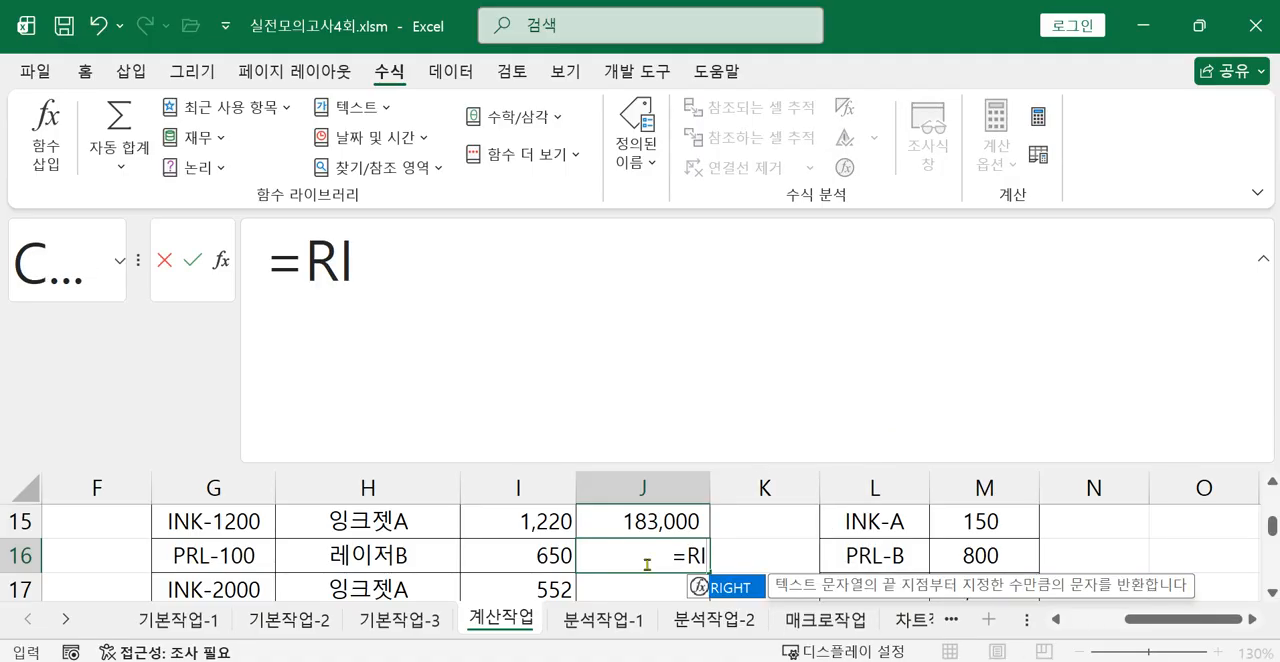
key(BackSpace)
key(BackSpace)
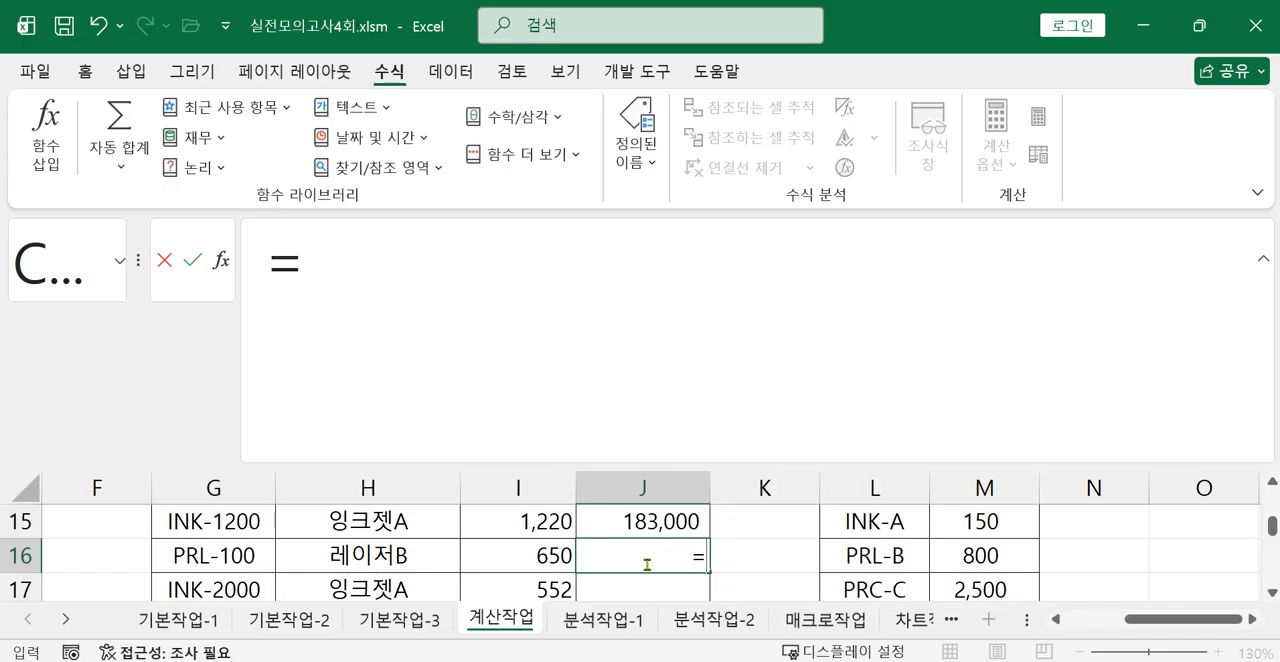
text(LE)
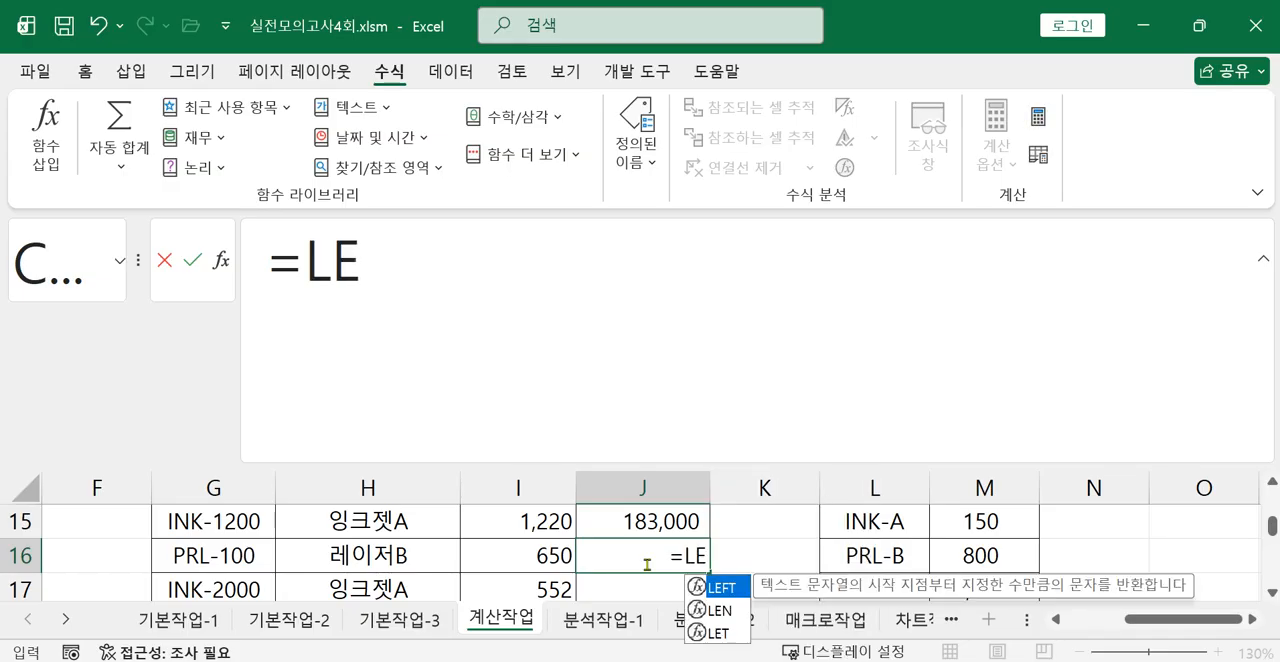
double_click(722, 587)
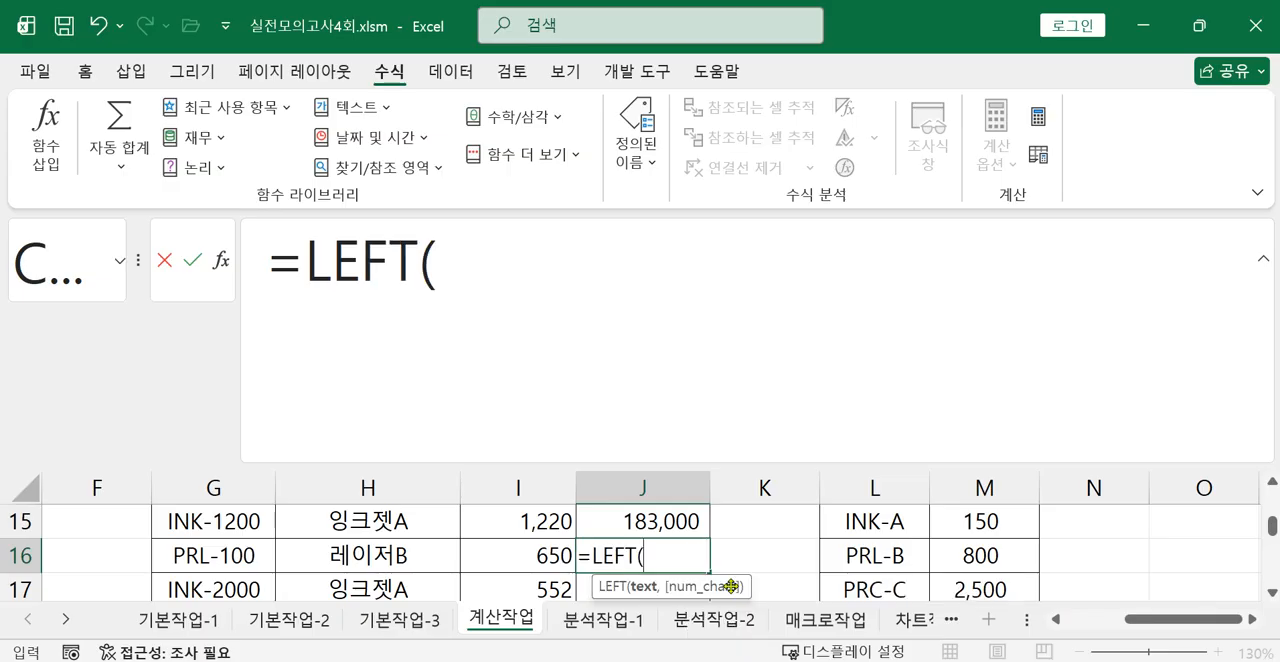
click(210, 556)
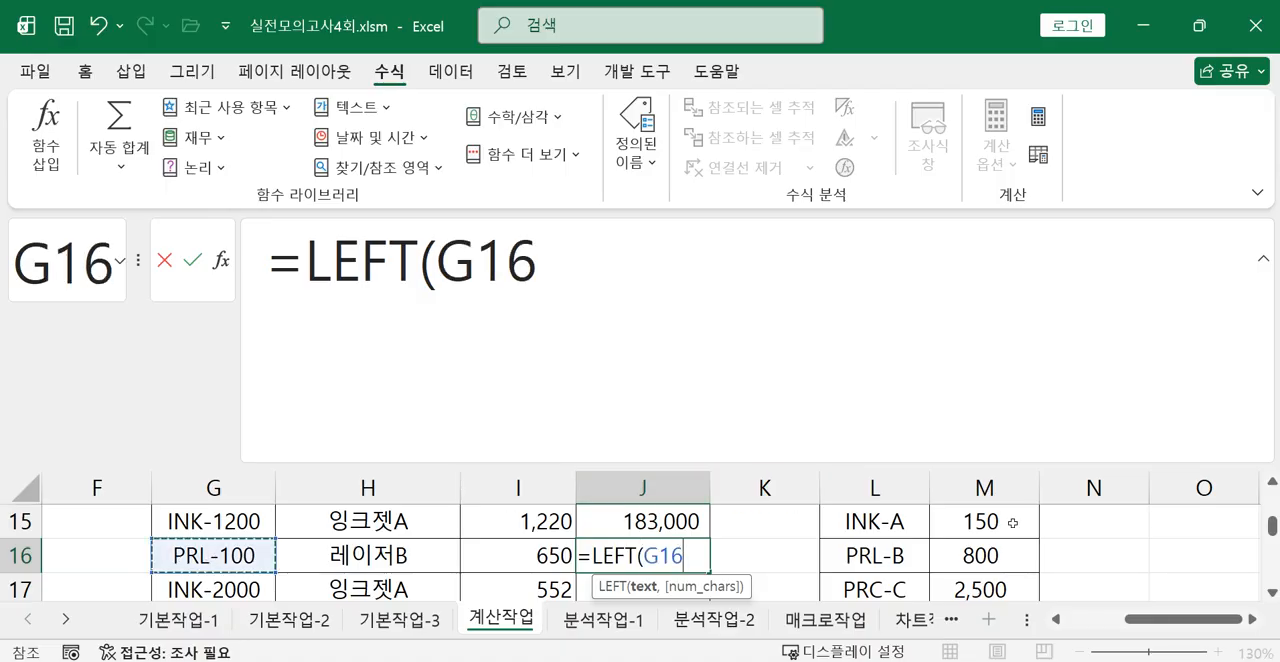
text(,3)
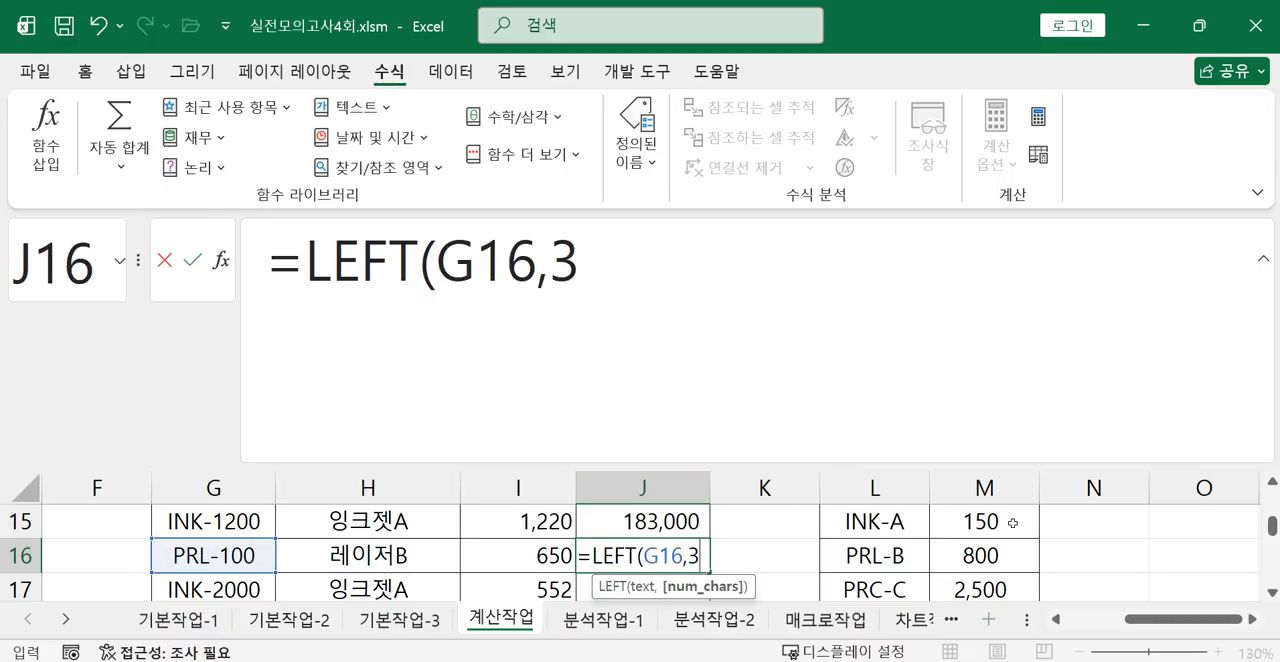
text())
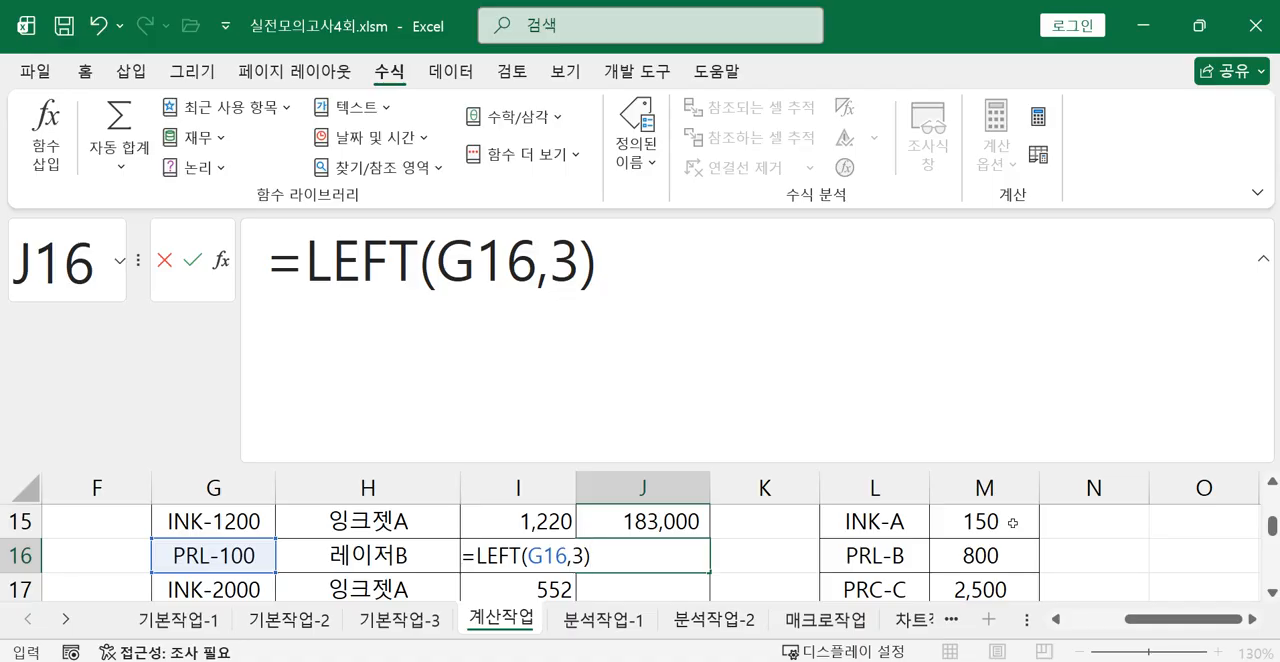
Append &"-"& to the LEFT formula in J16 to join a hyphen after the prefix.
text(&)
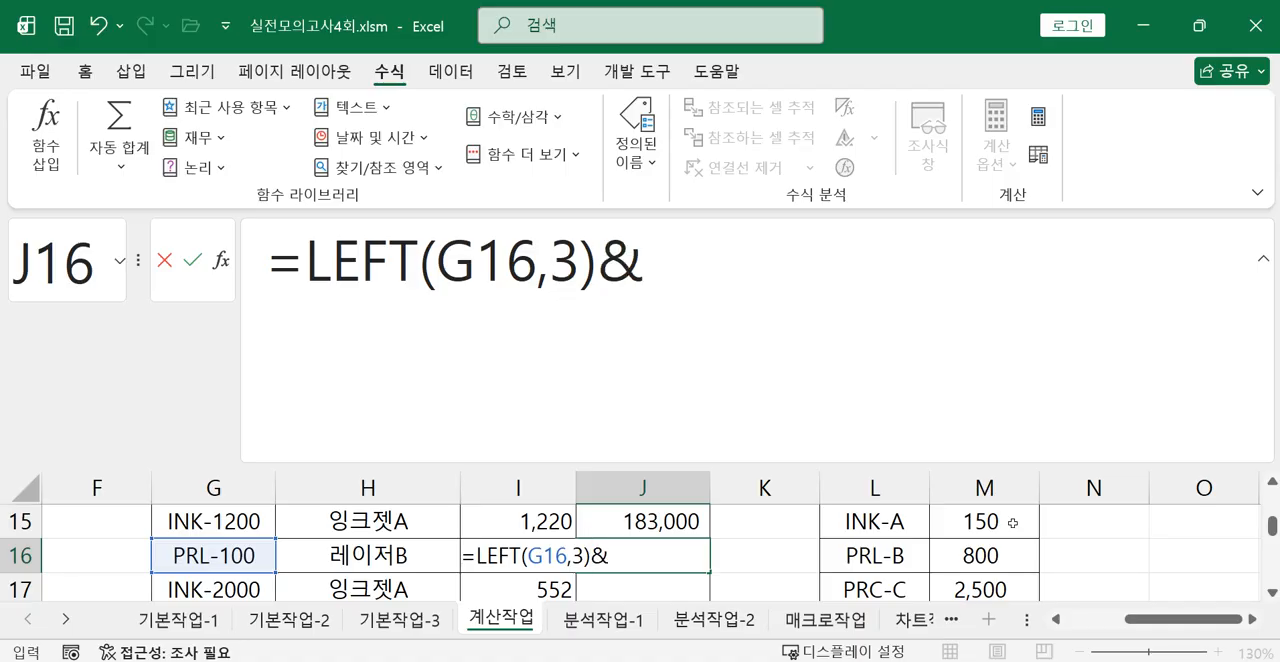
text("-"&)
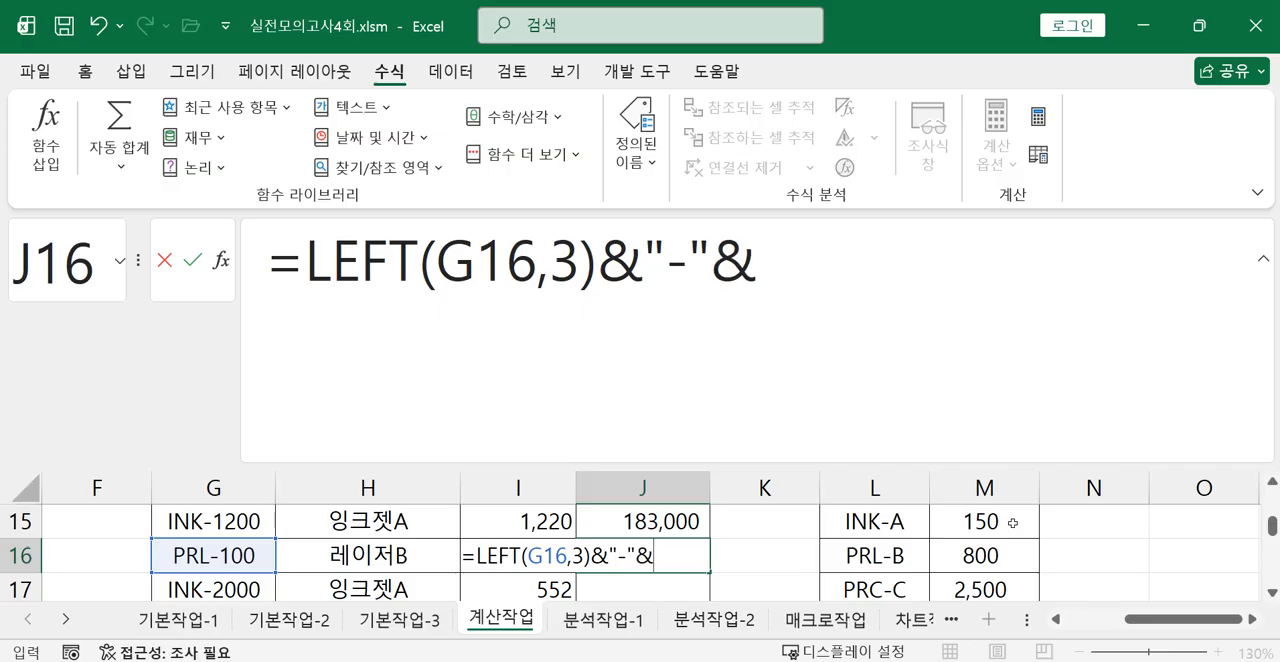
text(RIGHT()
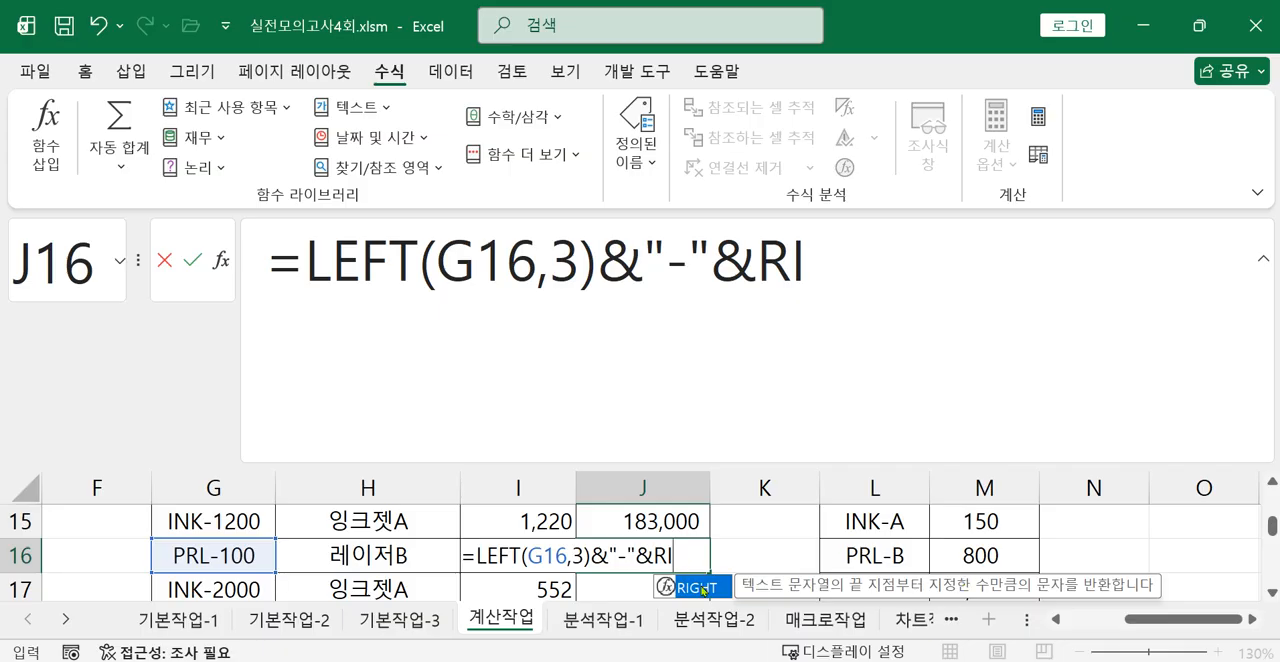
Complete the product number in J16 by joining RIGHT(H16,1) for the last character of the 상품명.
double_click(700, 588)
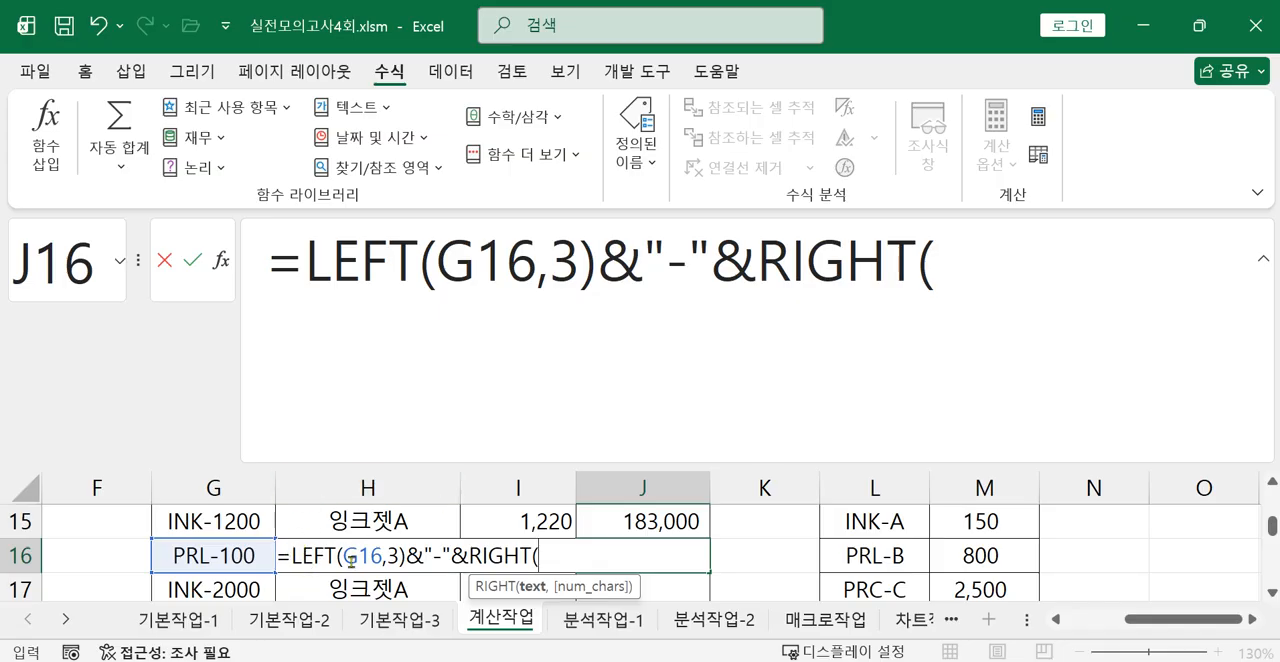
click(960, 260)
text(H)
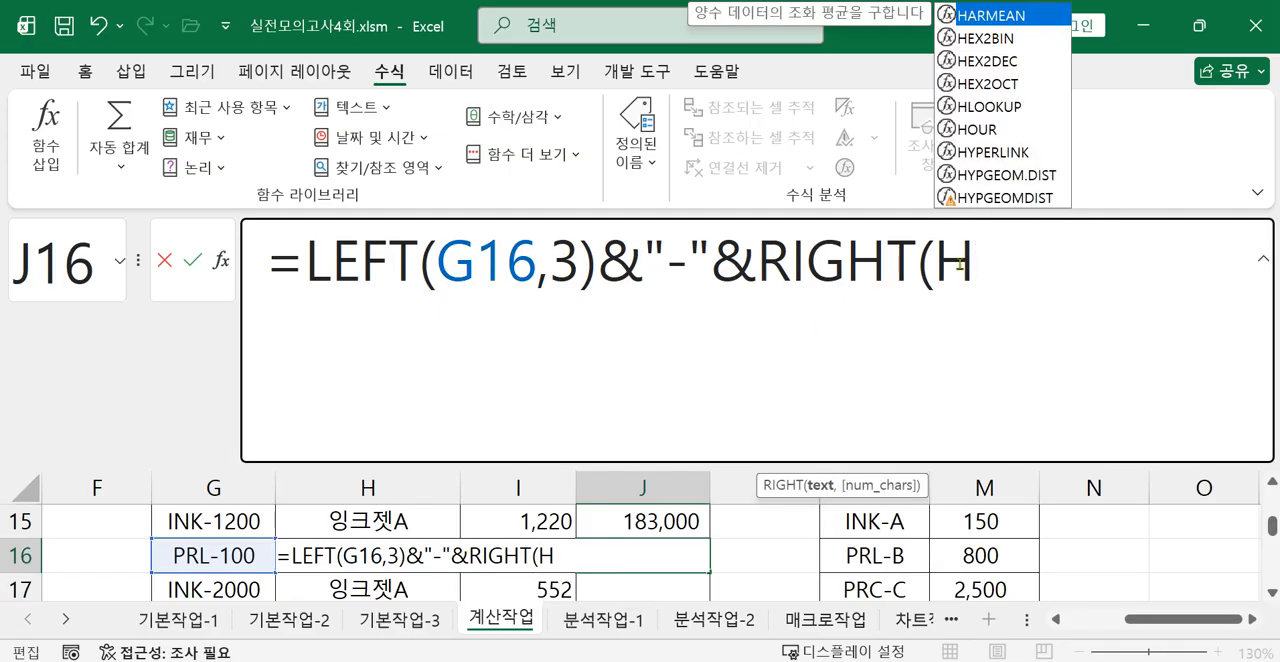
text(16)
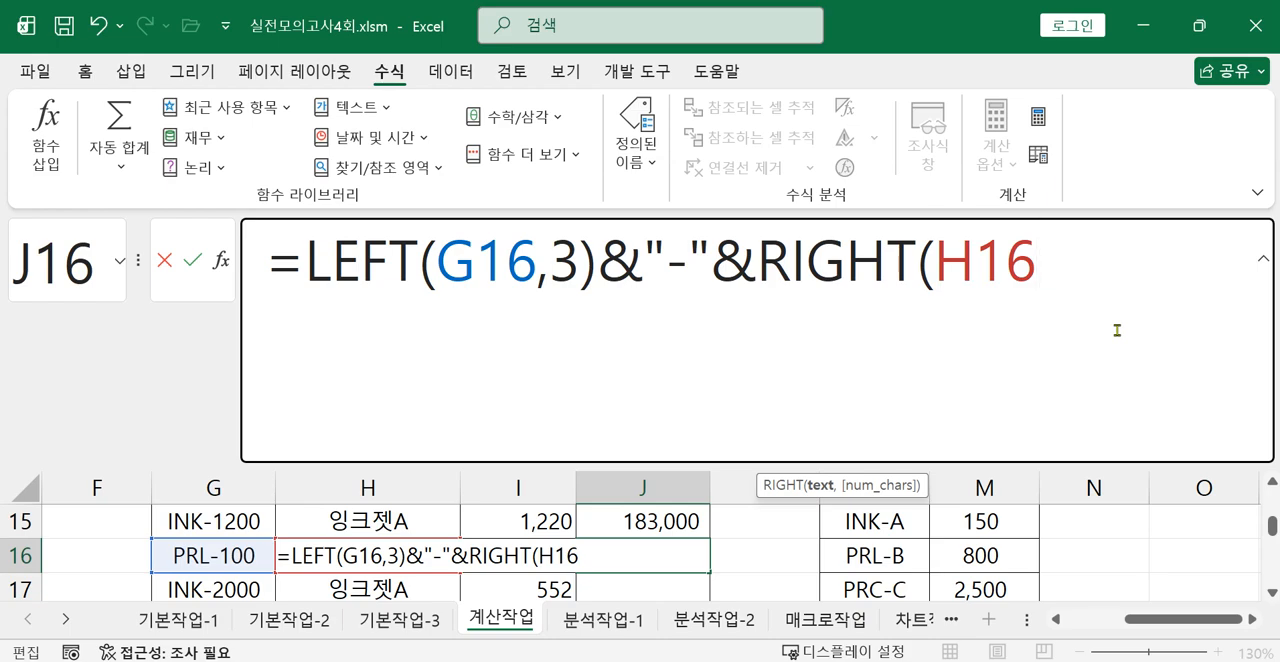
text(,1)
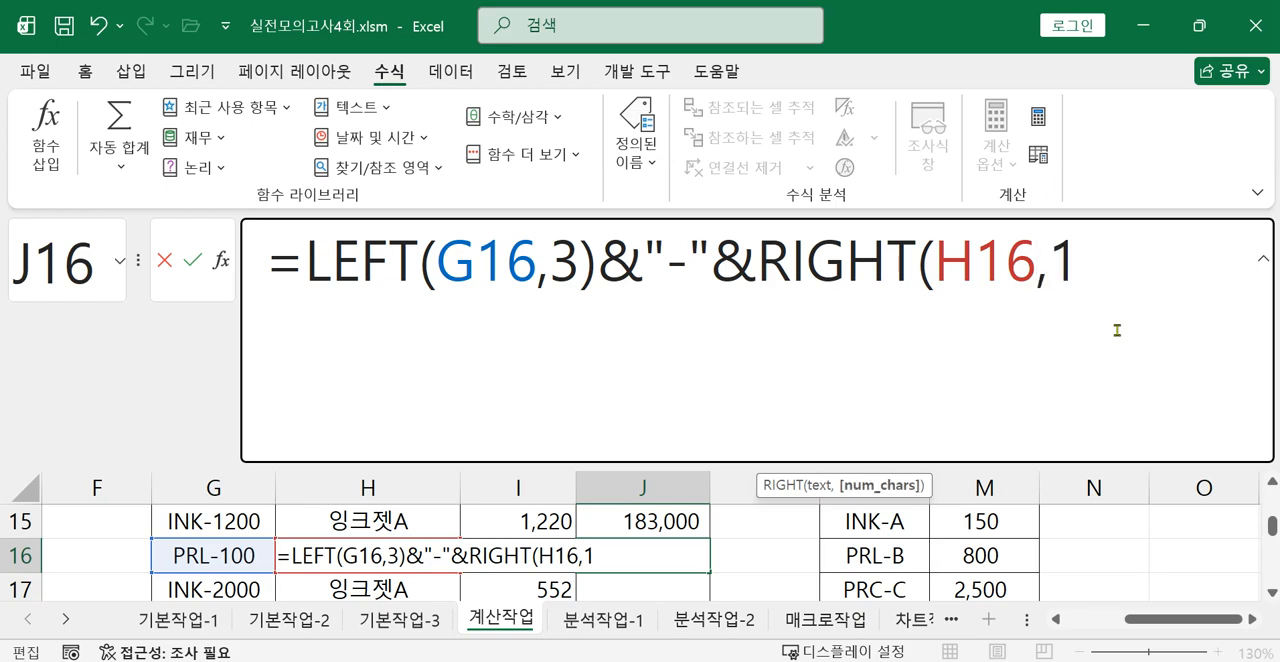
text())
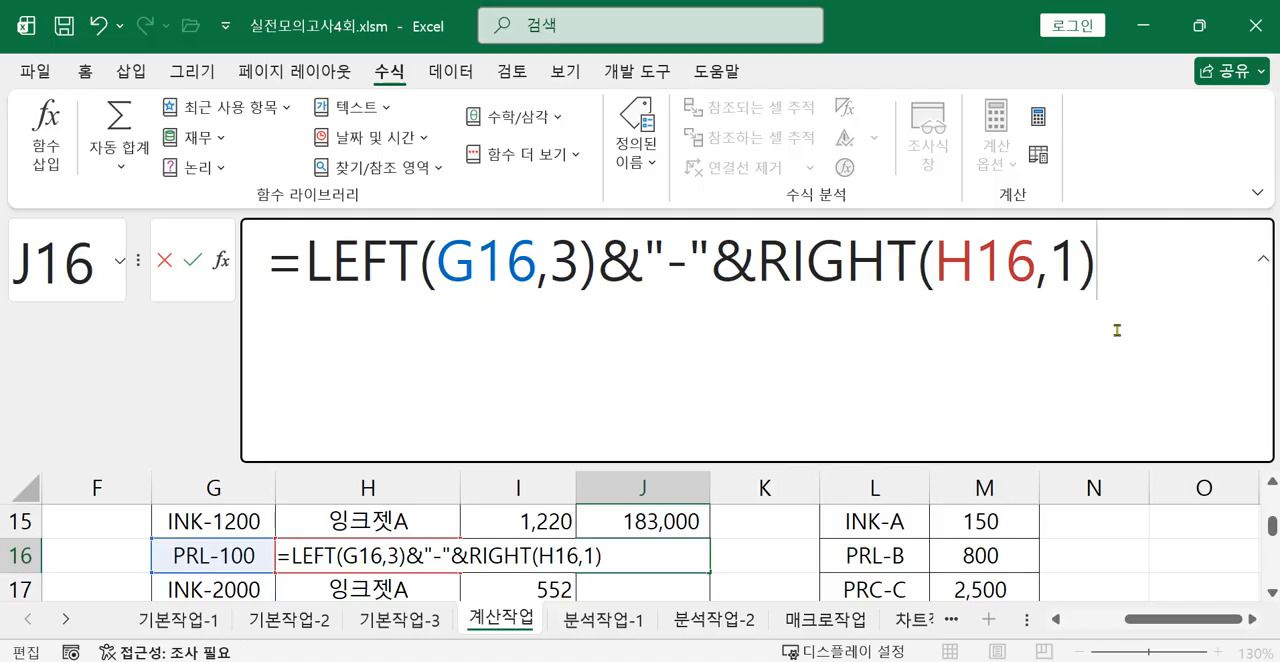
key(Return)
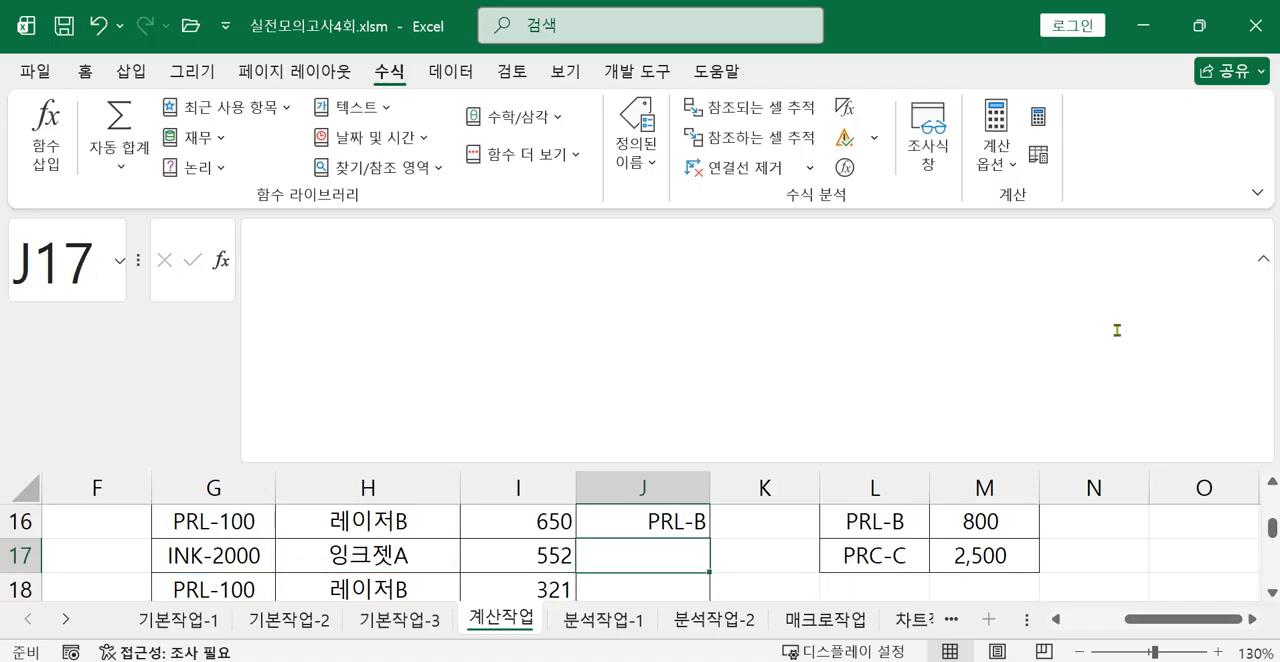
Wrap the J16 formula in VLOOKUP, using the LEFT and RIGHT product number as the lookup value.
click(679, 522)
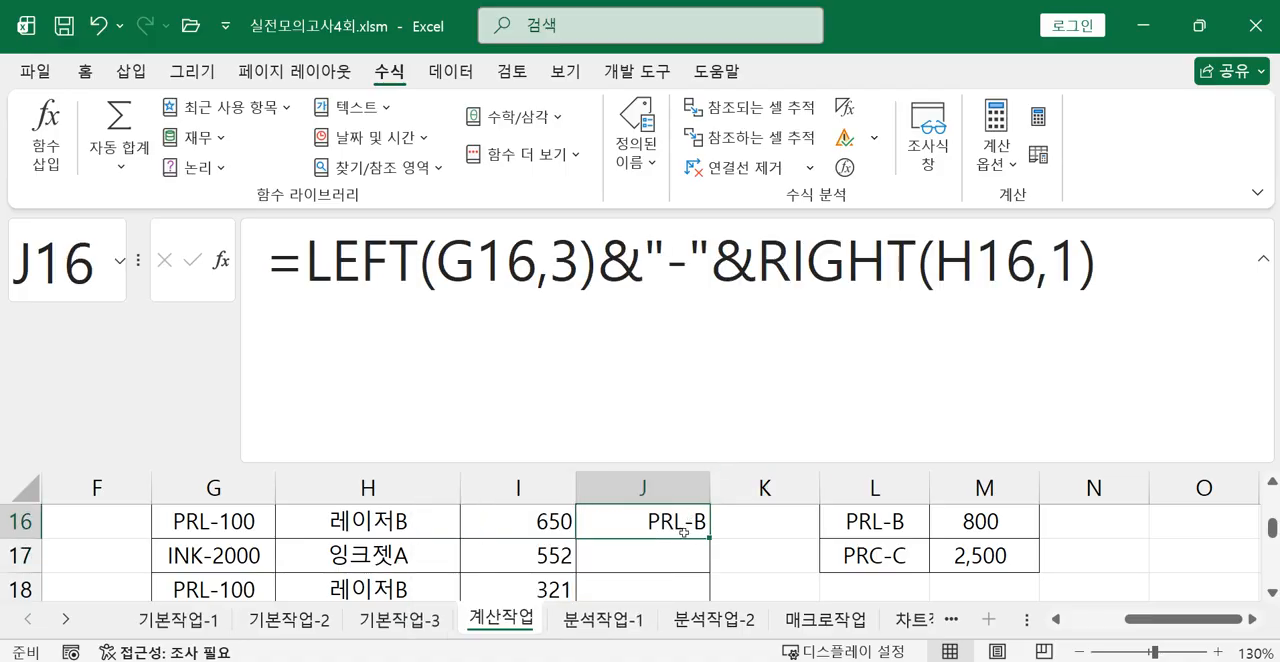
click(302, 292)
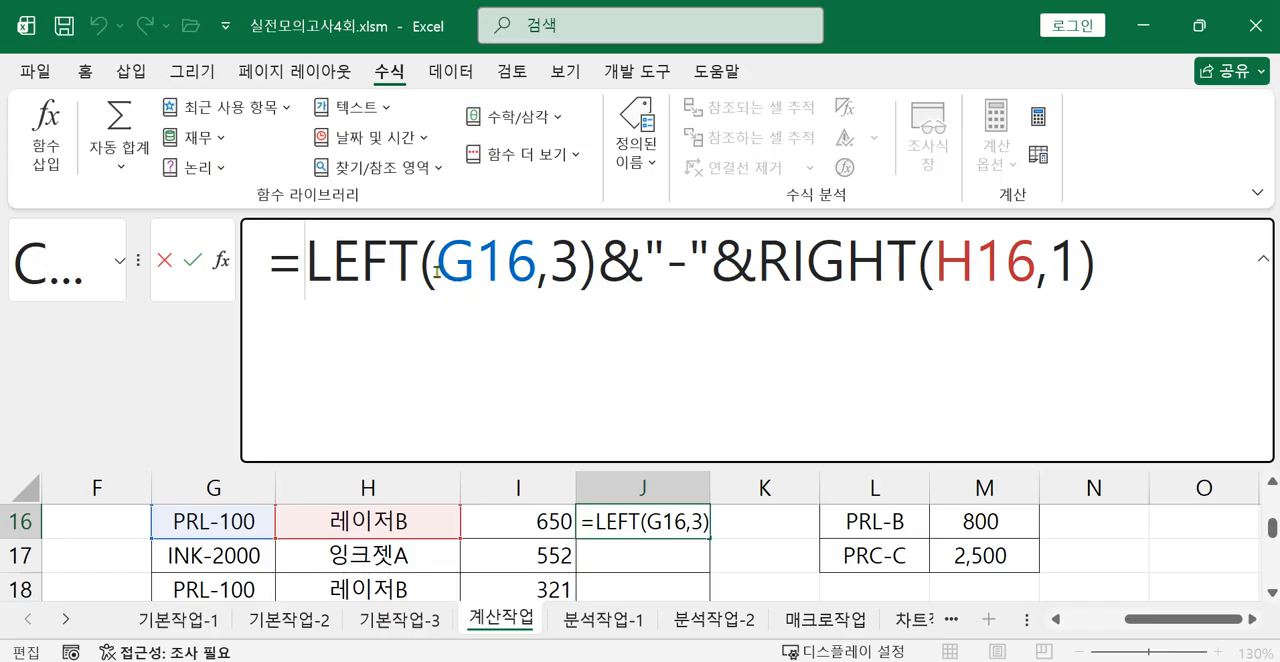
text(V)
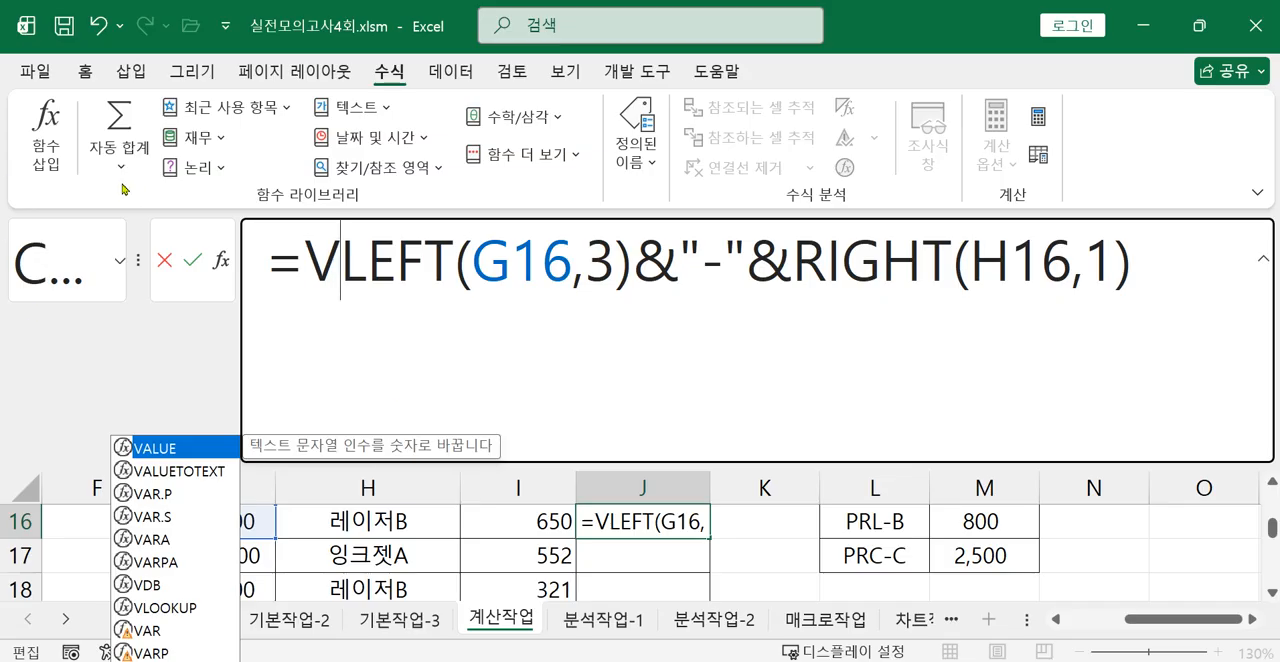
double_click(175, 608)
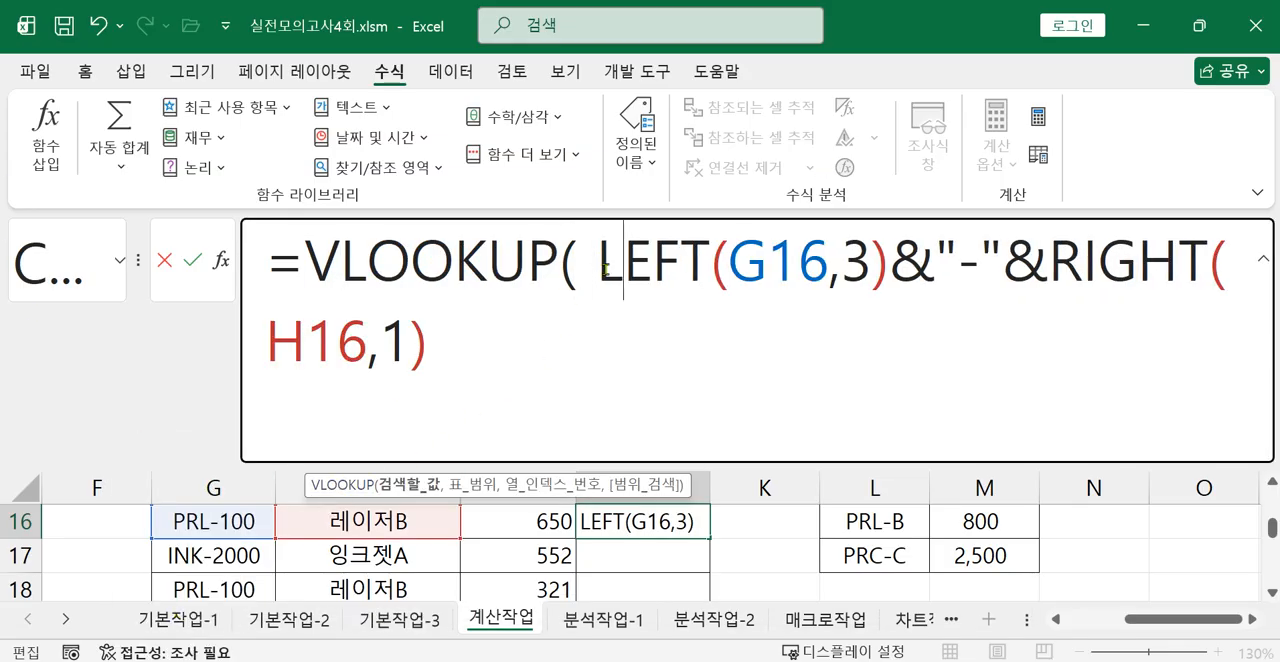
drag(600, 262, 657, 317)
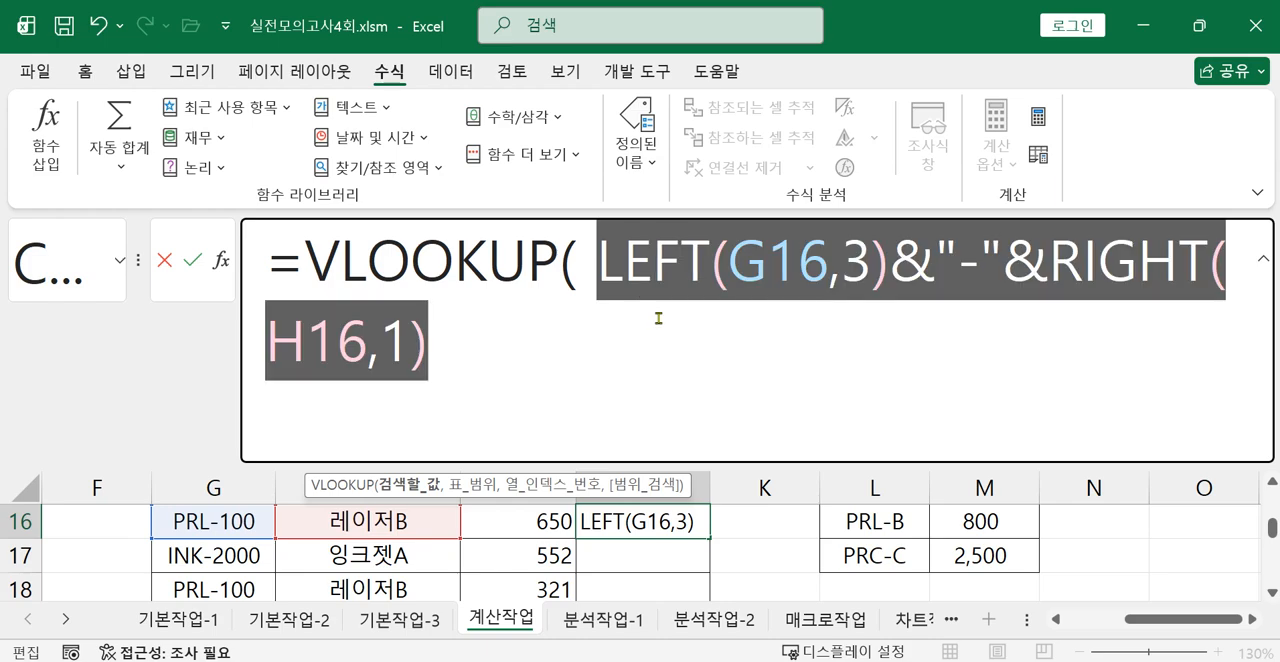
click(482, 349)
text(,)
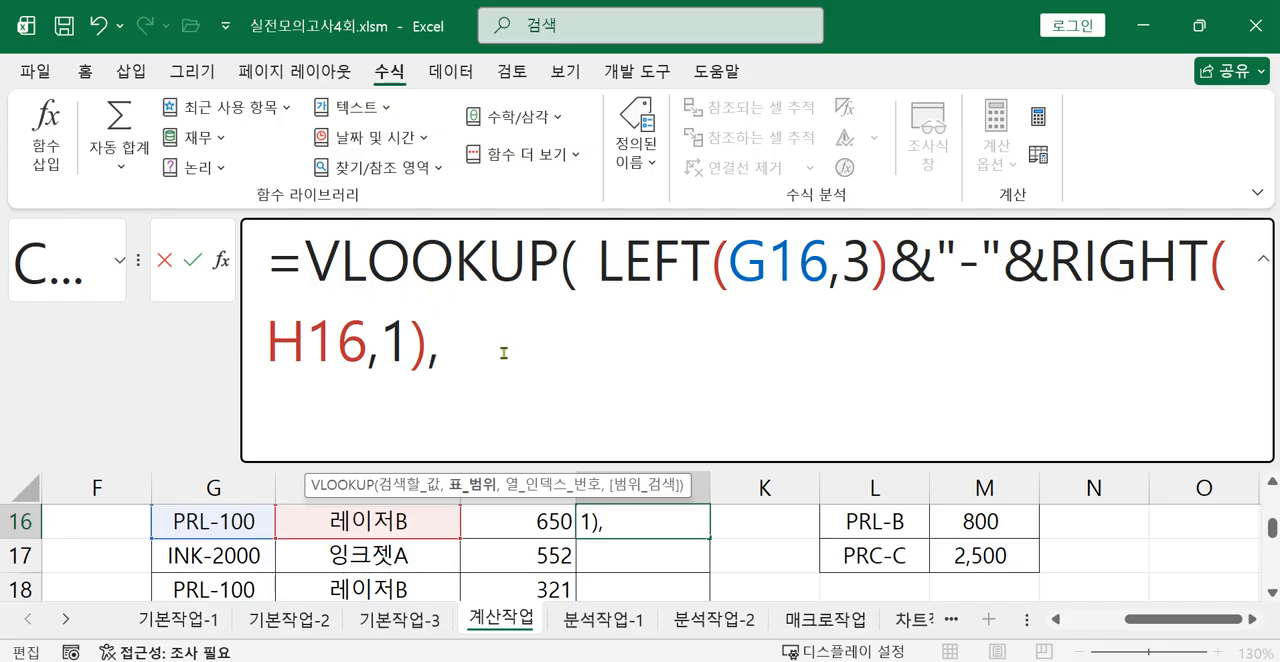
Add the 상품 단가표 range as the J16 VLOOKUP table and make it absolute as $L$15:$M$17.
scroll(845, 562, up, 1)
drag(875, 589, 965, 527)
scroll(945, 560, up, 2)
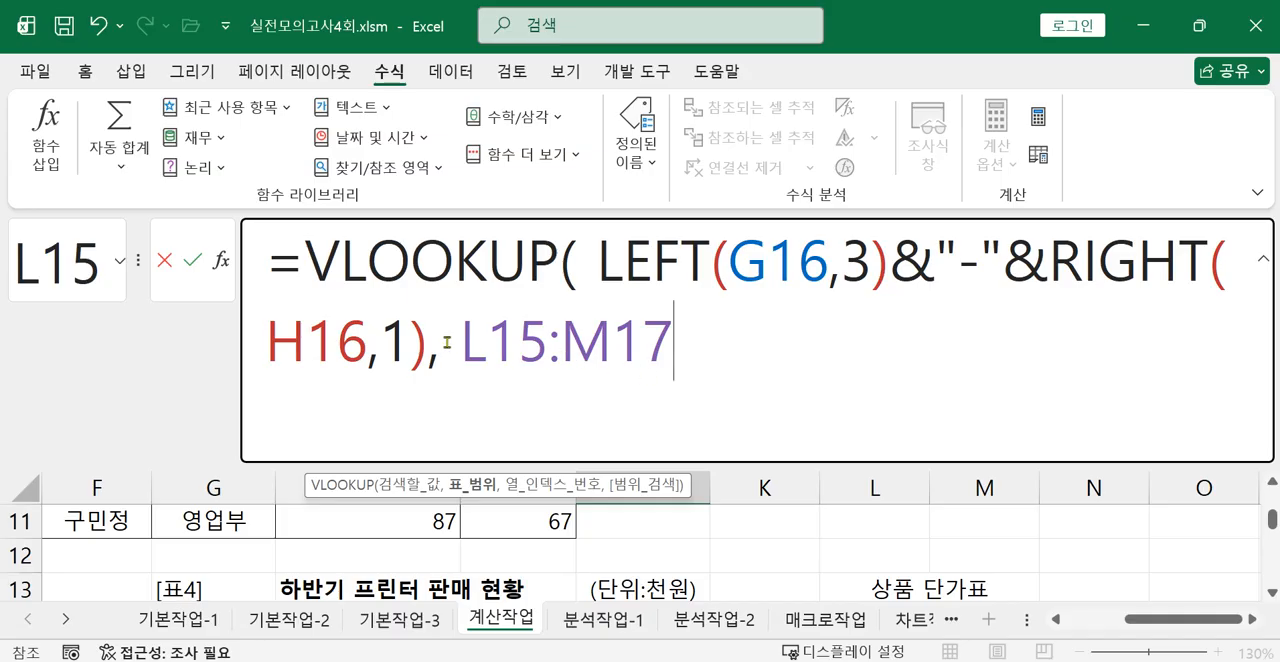
drag(460, 343, 697, 343)
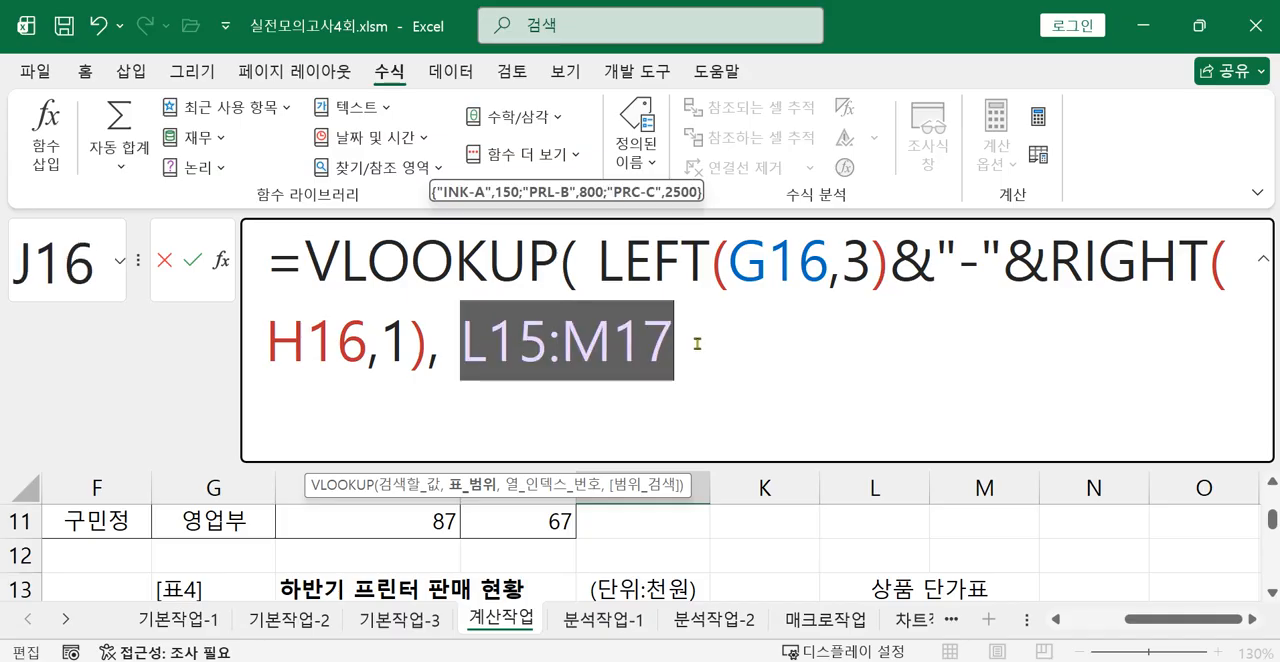
key(F4)
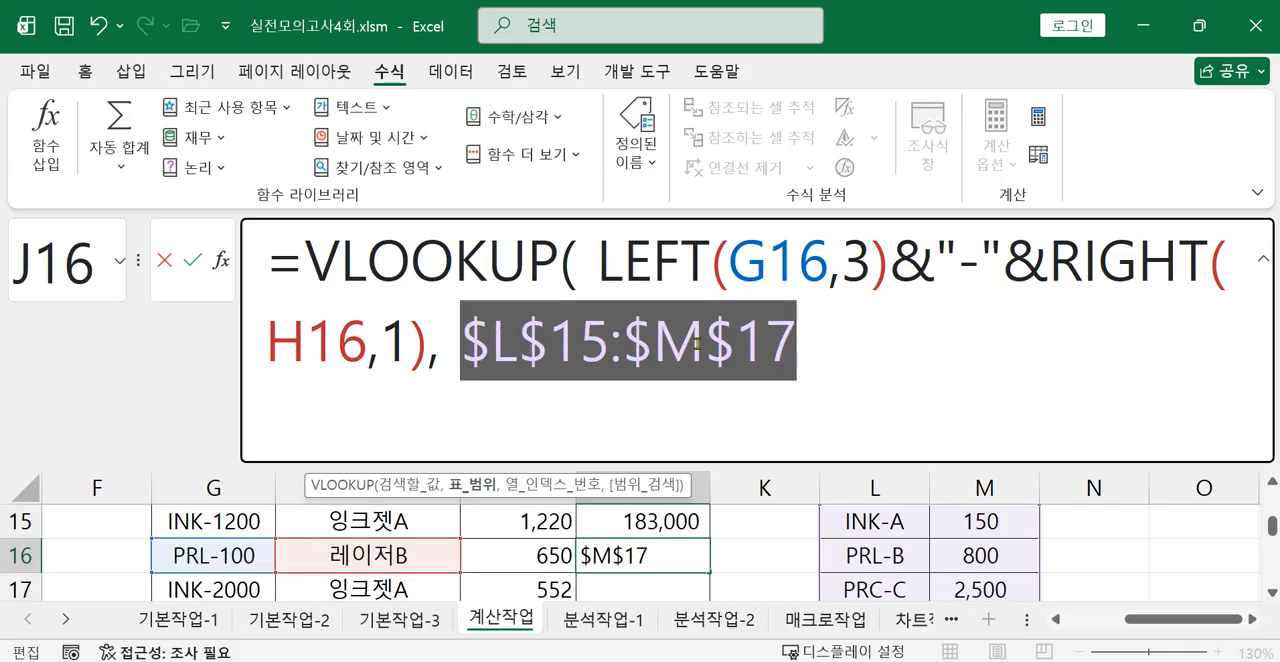
click(833, 355)
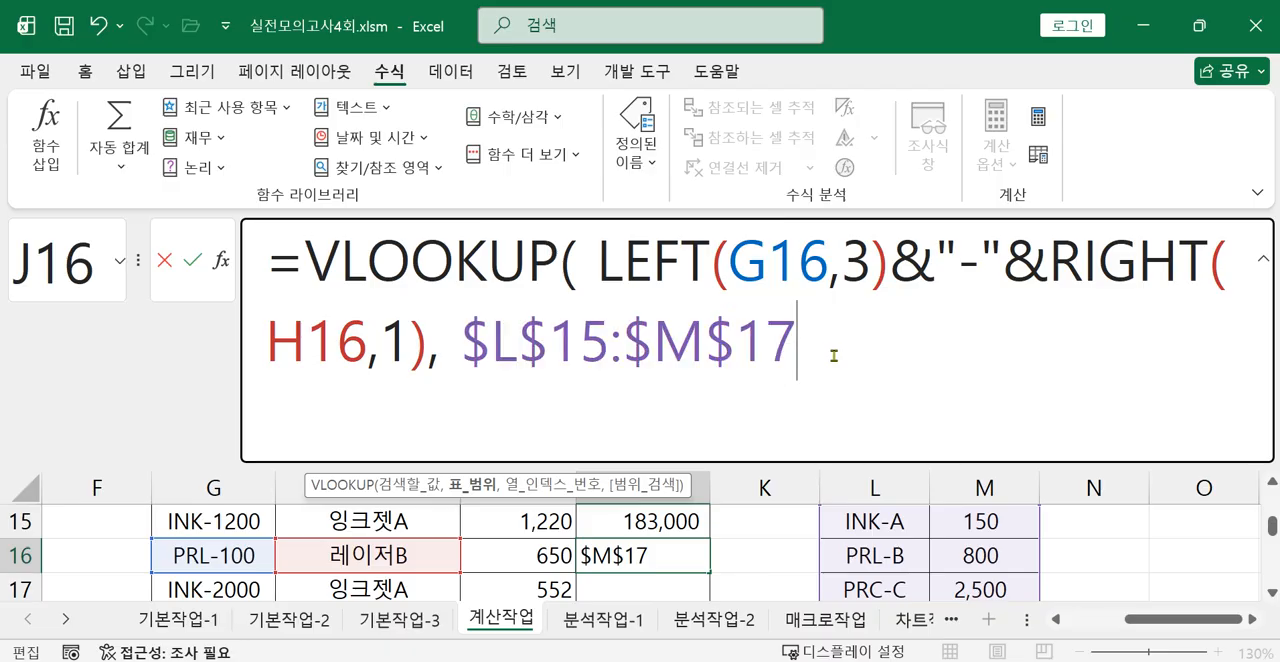
Finish the J16 VLOOKUP formula with column index 2 and exact match 0.
text(,2)
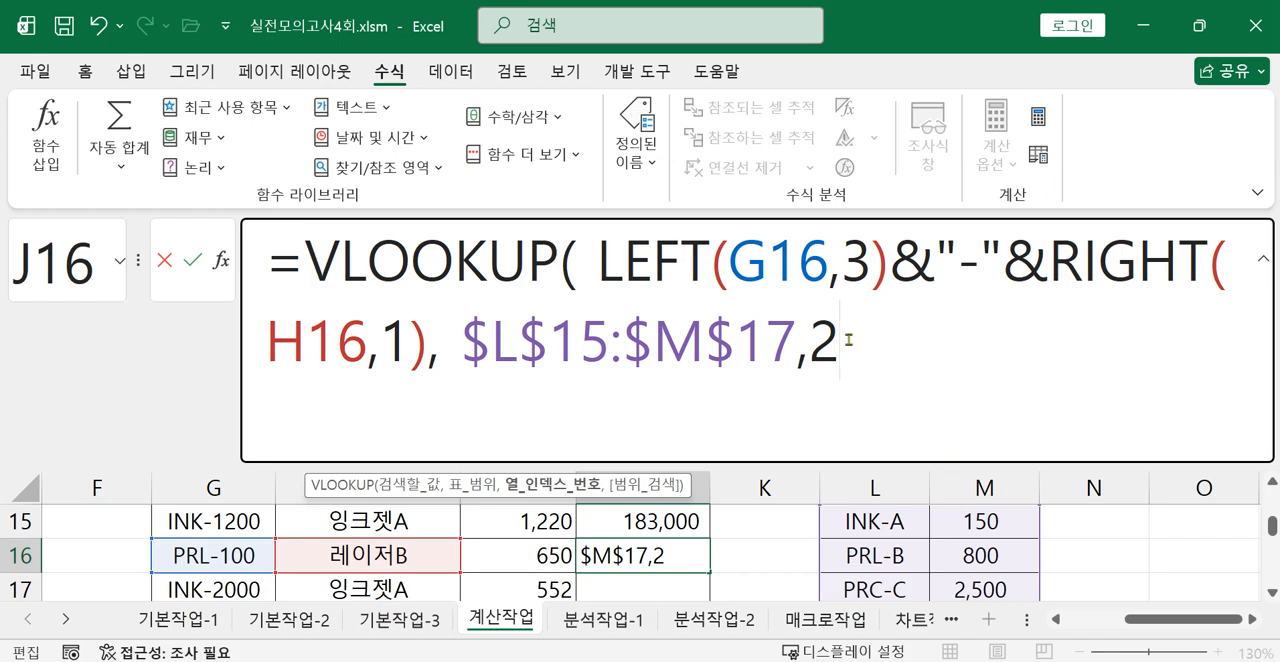
text(,)
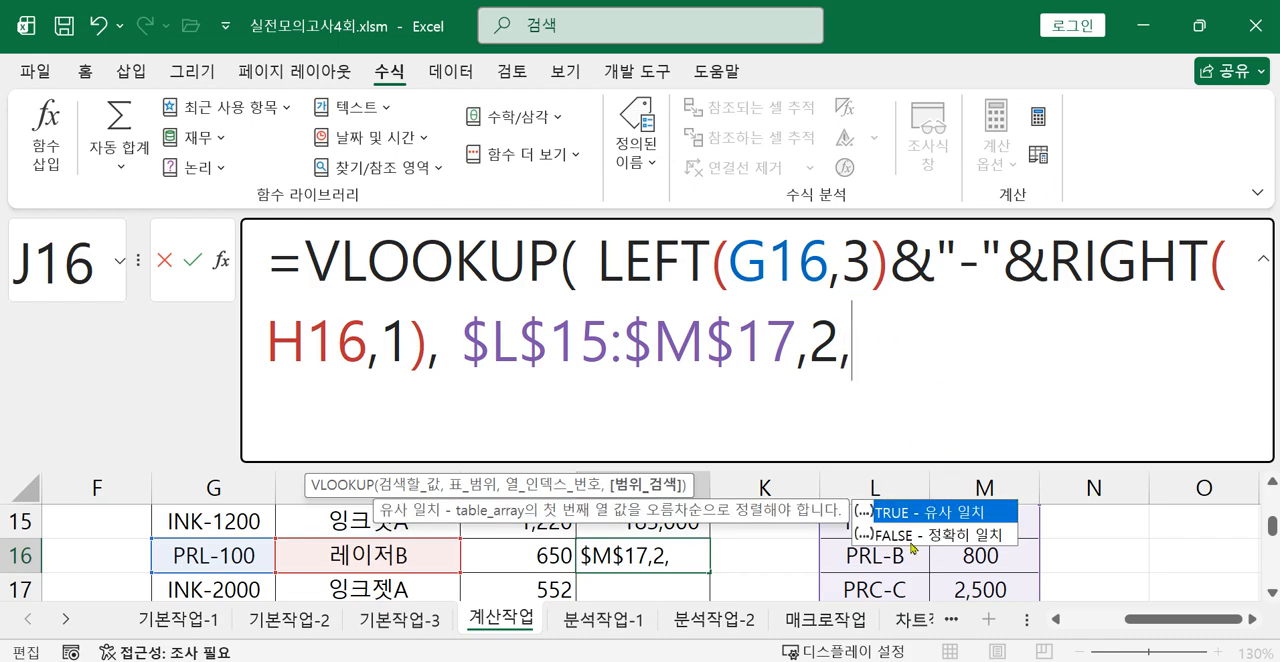
text(0)
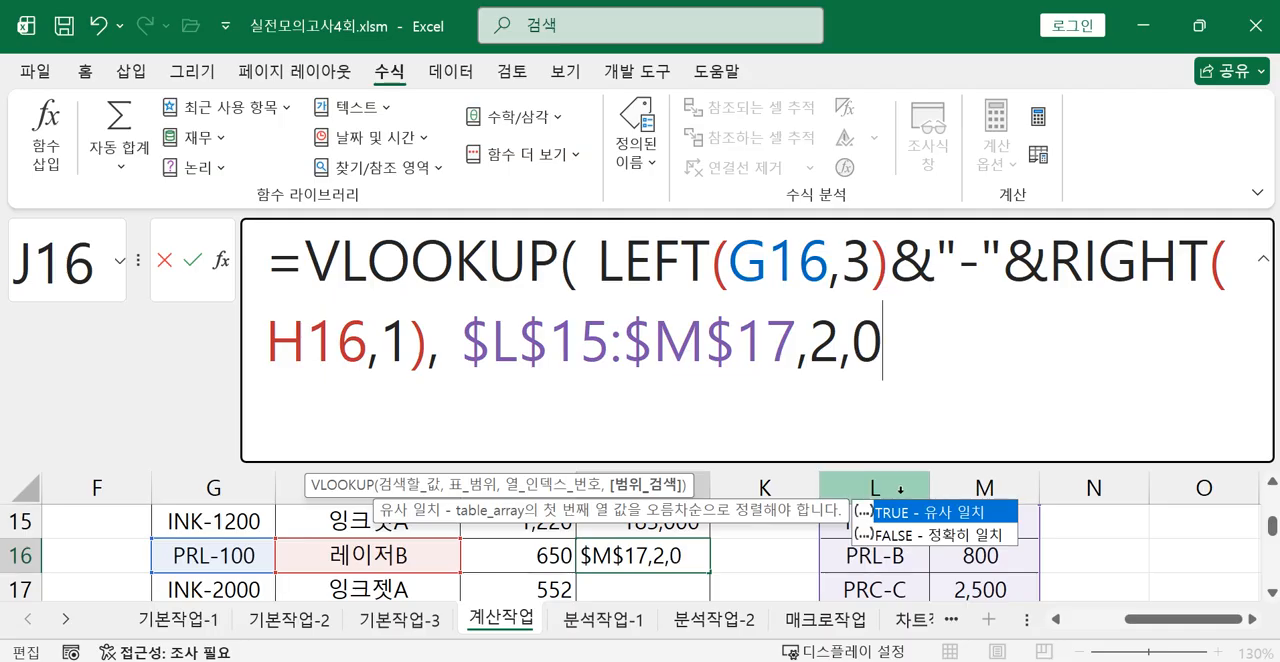
text())
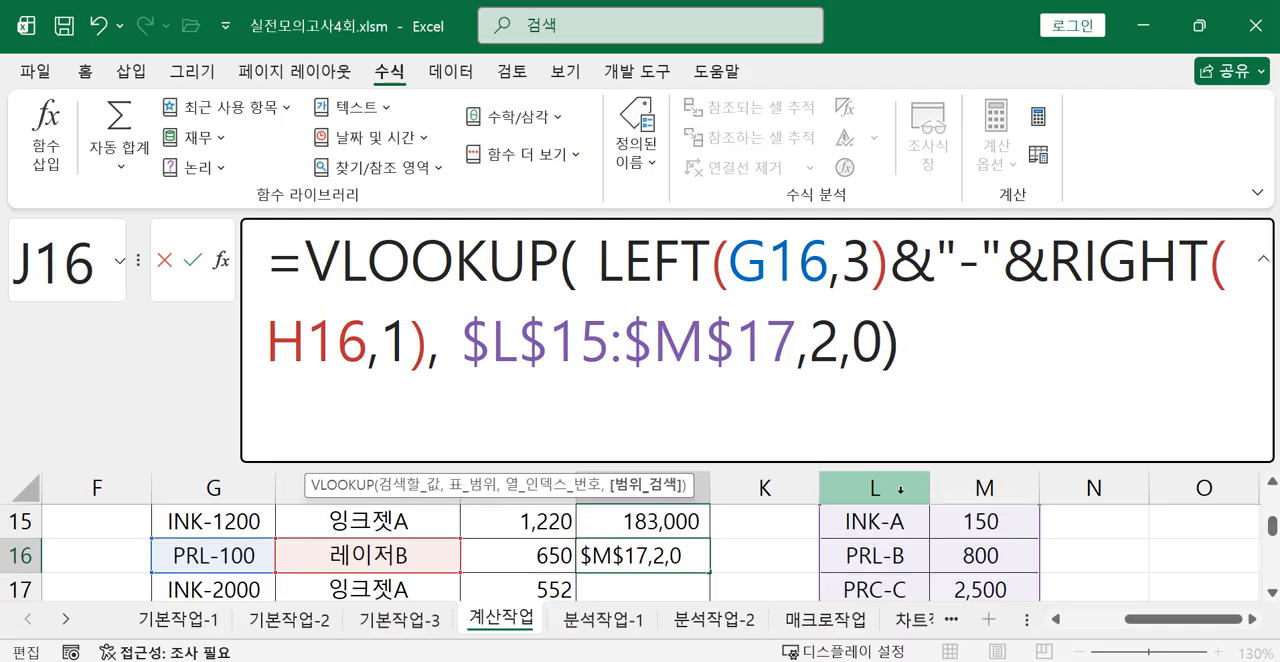
key(Return)
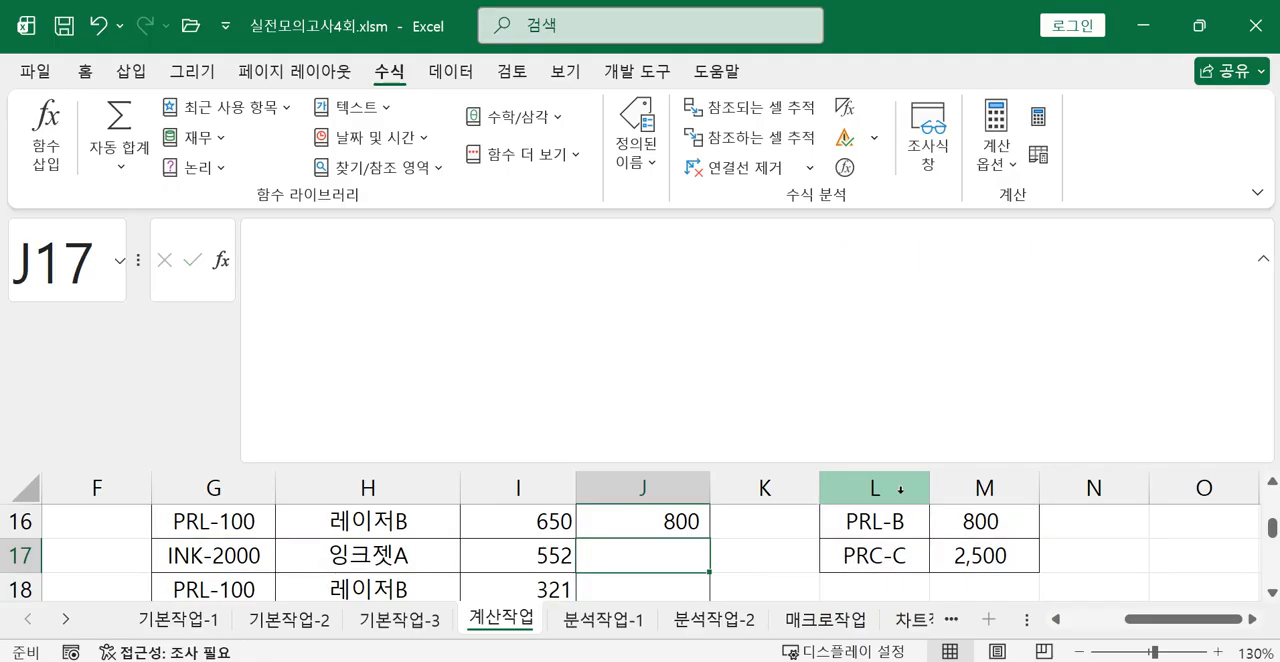
Multiply the J16 unit price by the 판매량 by inserting I16* before VLOOKUP.
scroll(695, 577, up, 1)
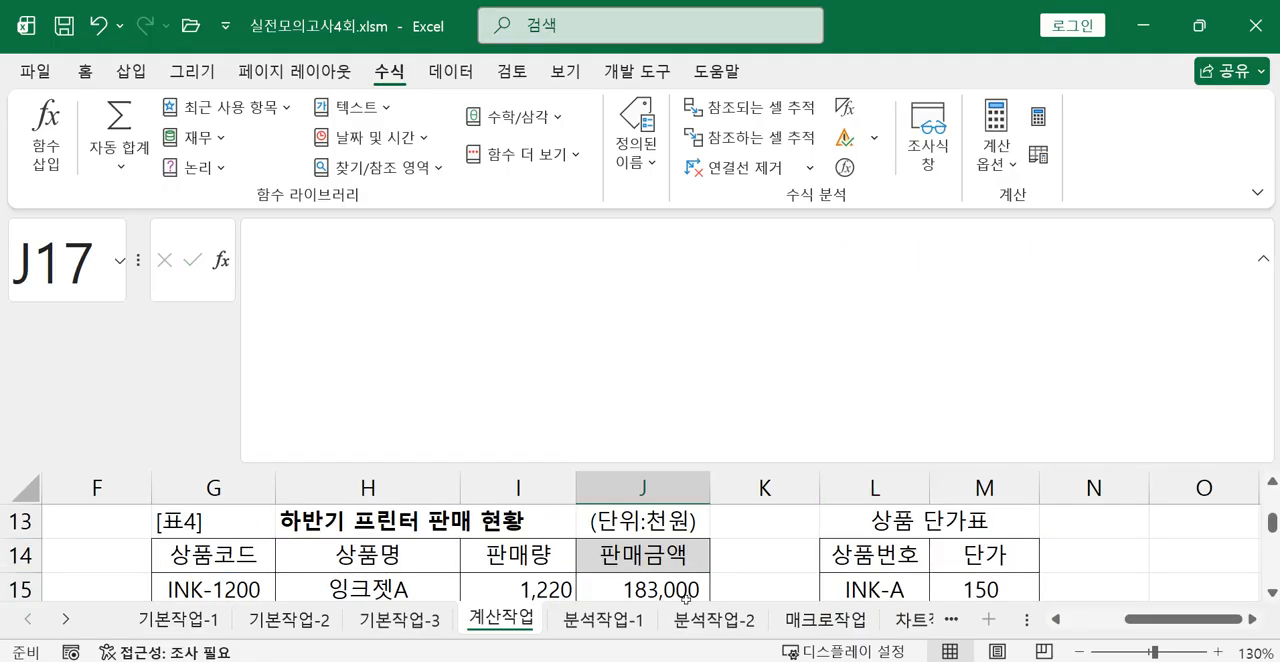
scroll(694, 578, down, 1)
click(675, 524)
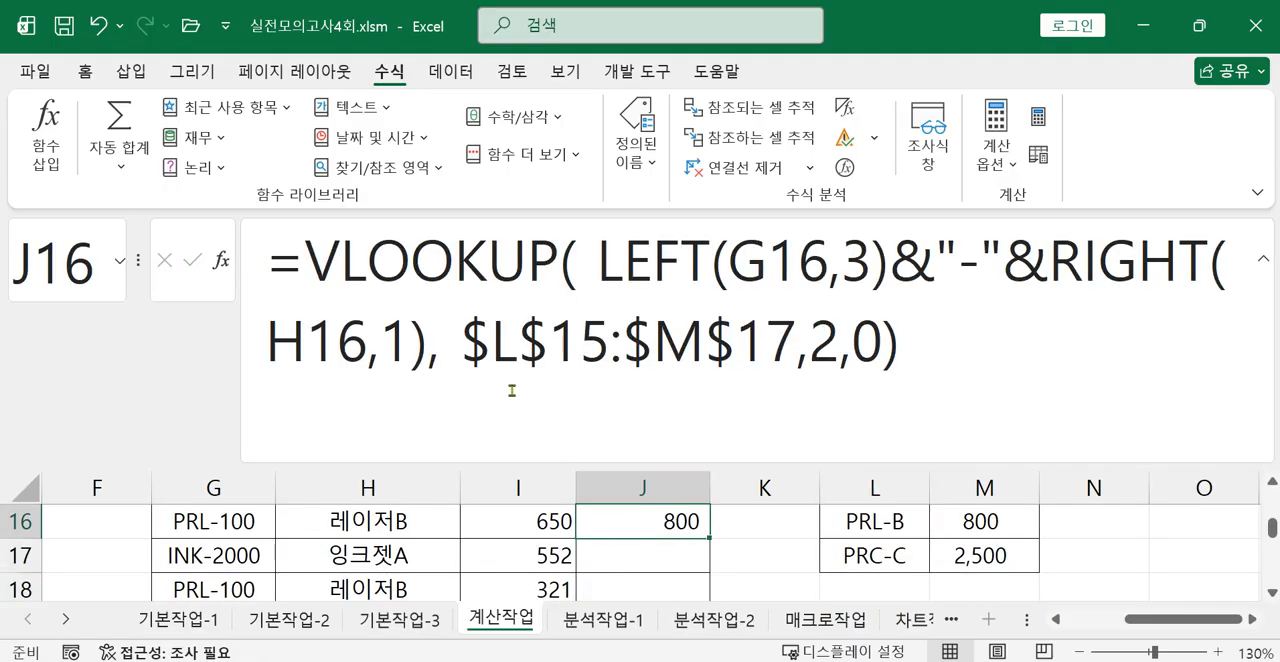
click(308, 263)
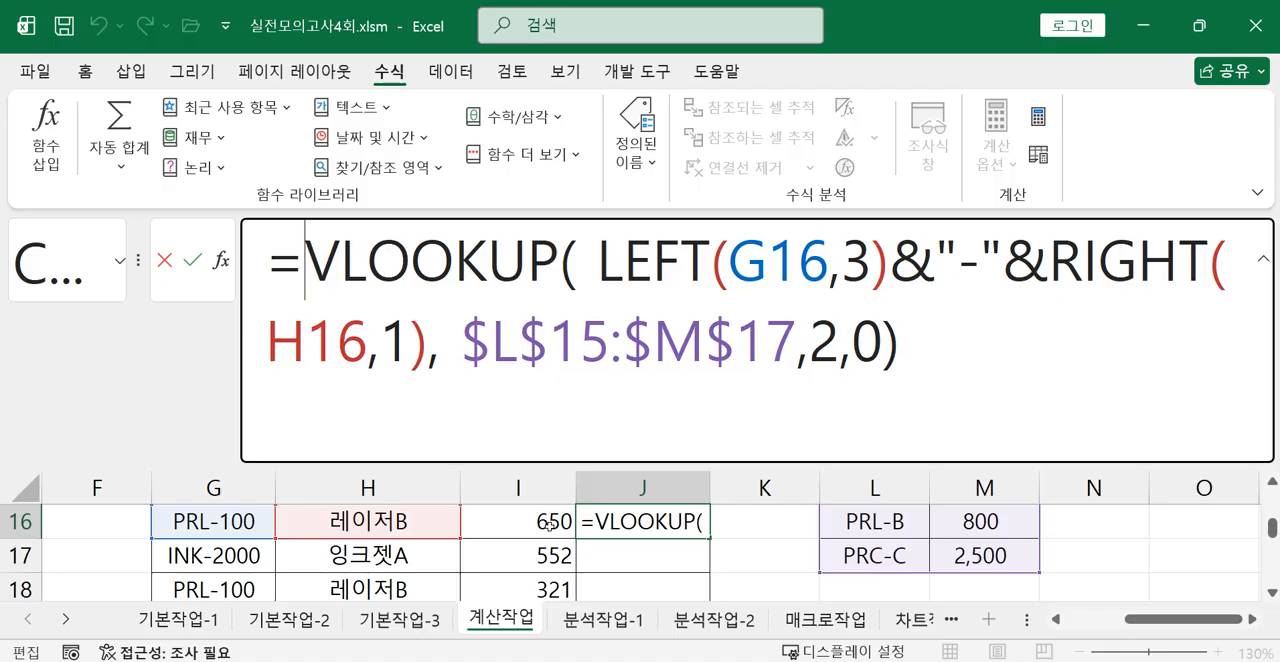
click(548, 525)
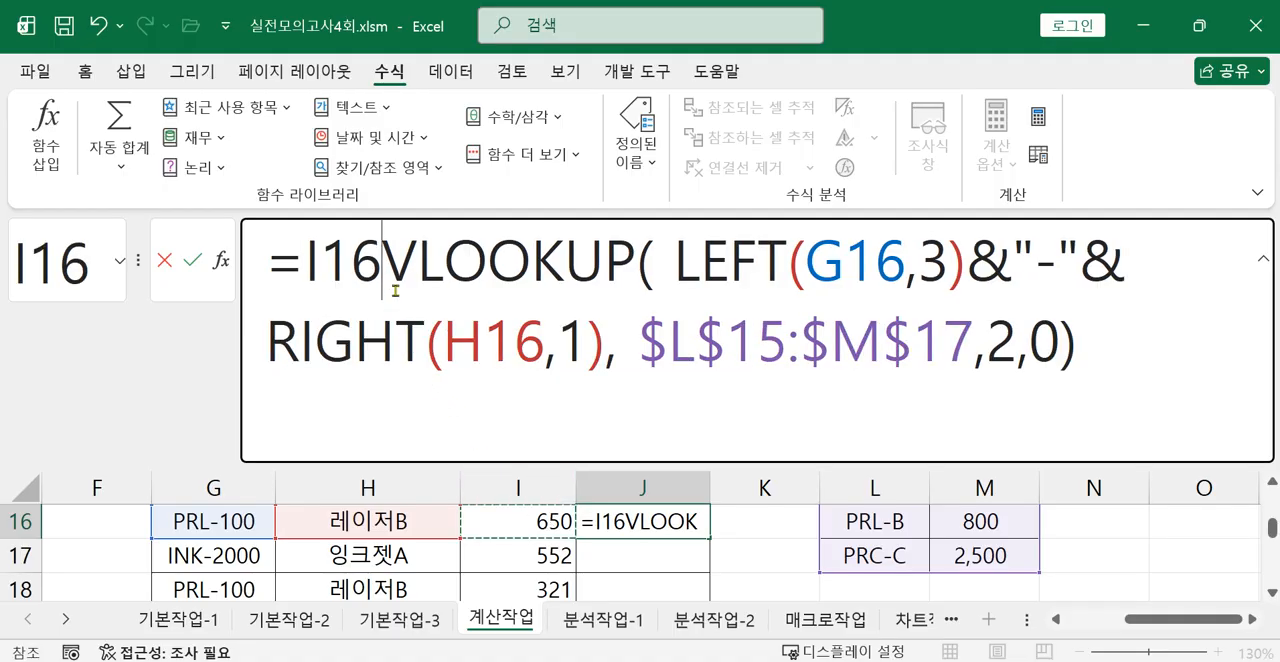
text(*)
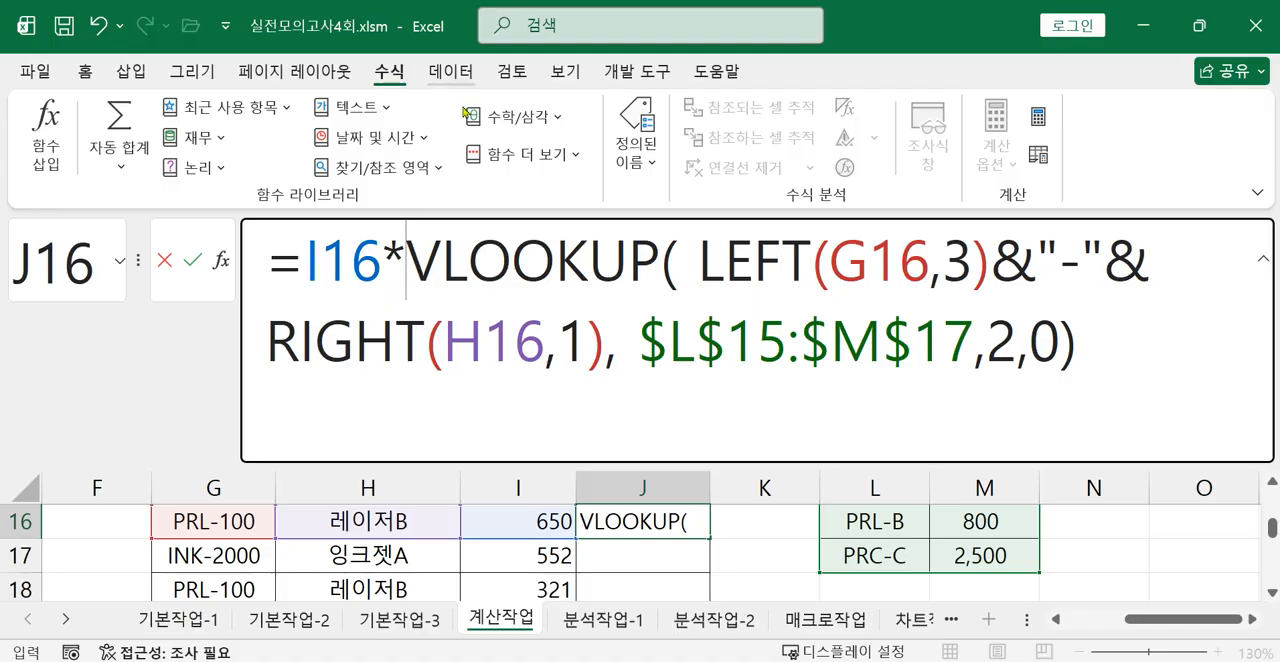
drag(302, 257, 401, 272)
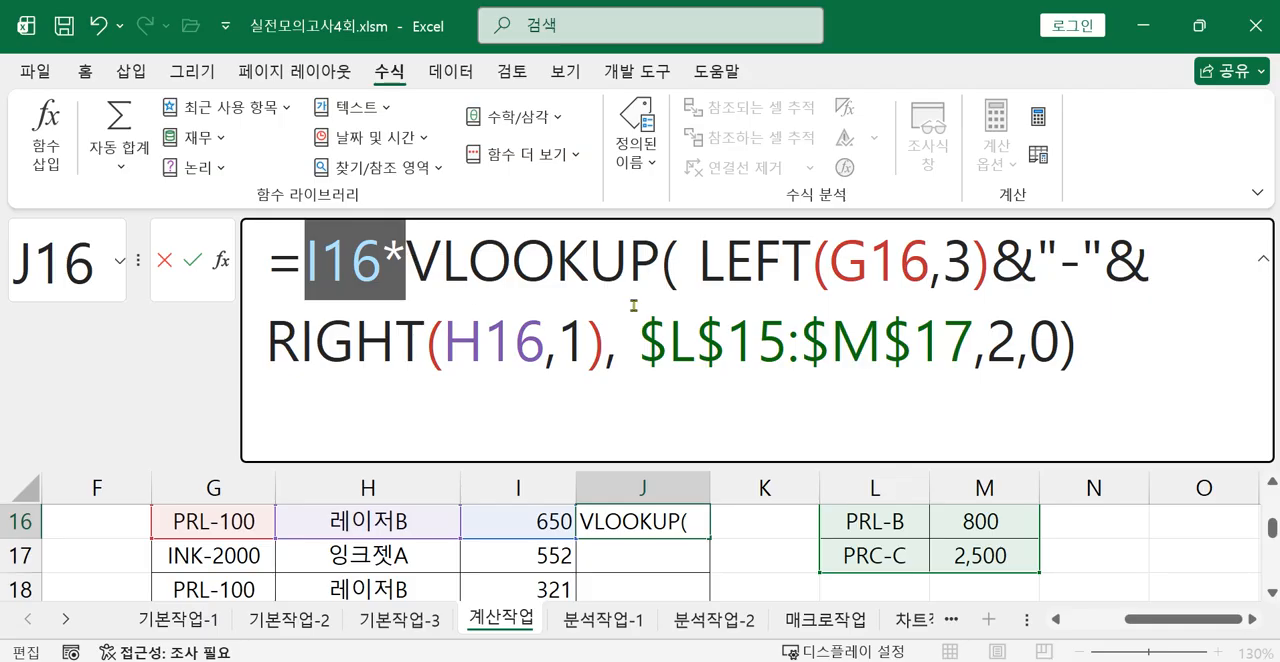
key(Return)
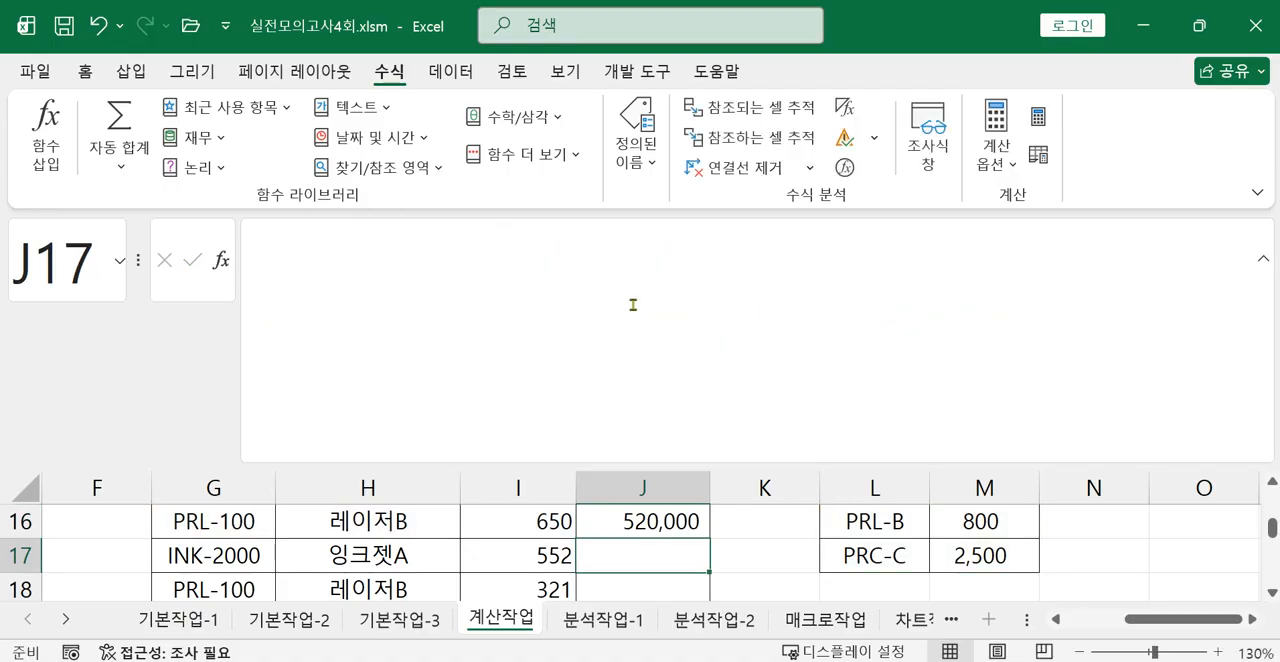
Fill the J16 formula down through the remaining 판매금액 rows of 표4.
scroll(700, 560, up, 1)
scroll(746, 590, down, 1)
click(681, 521)
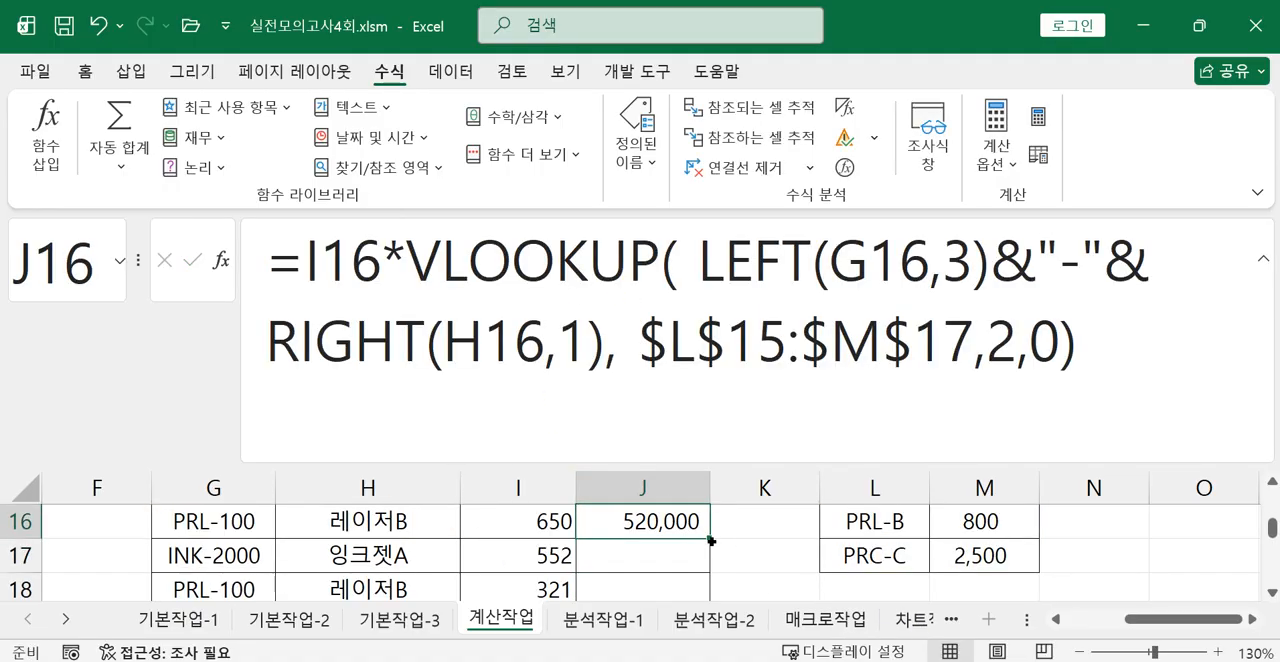
mouse_move(710, 540)
mouse_down()
mouse_move(700, 590)
mouse_move(700, 546)
mouse_up()
Select J15 and reduce the formula bar's height to make room for more worksheet rows.
scroll(700, 560, up, 3)
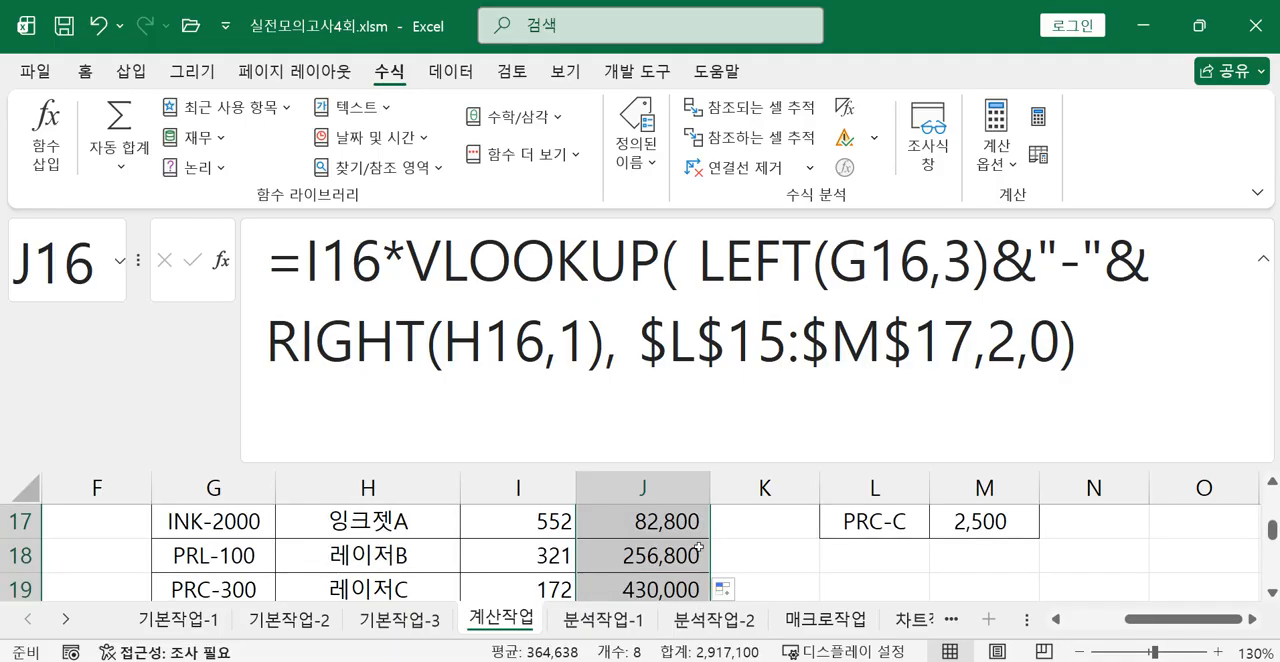
click(662, 558)
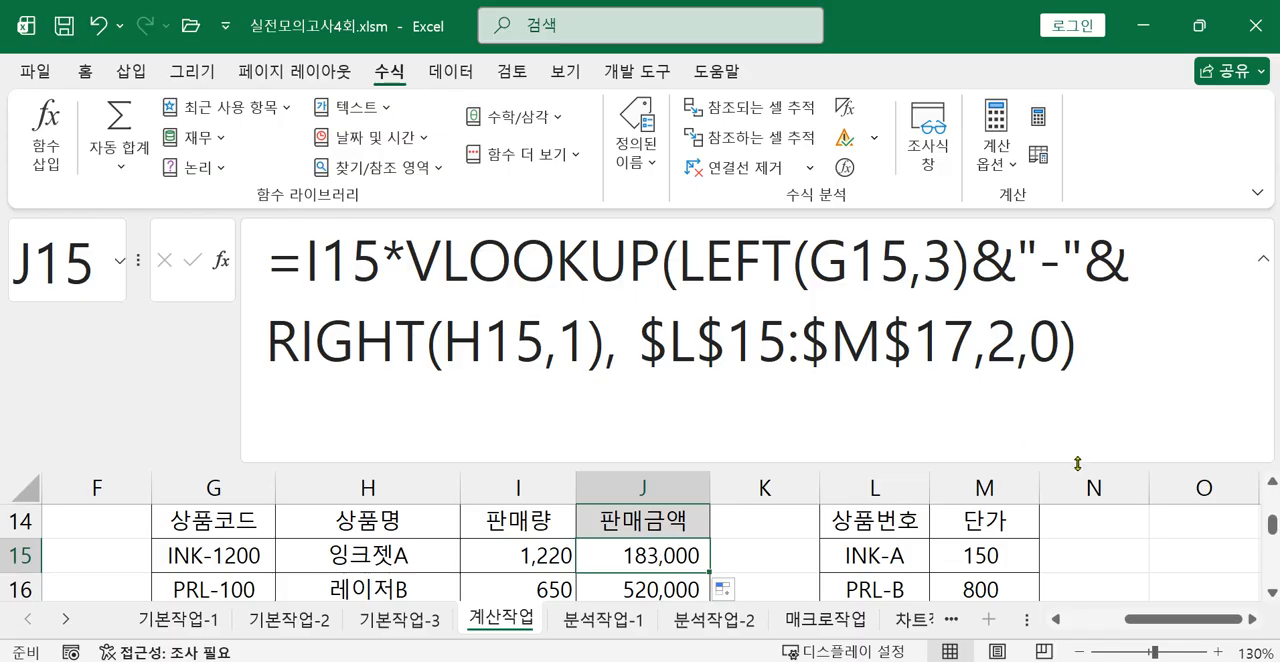
drag(1068, 463, 1068, 385)
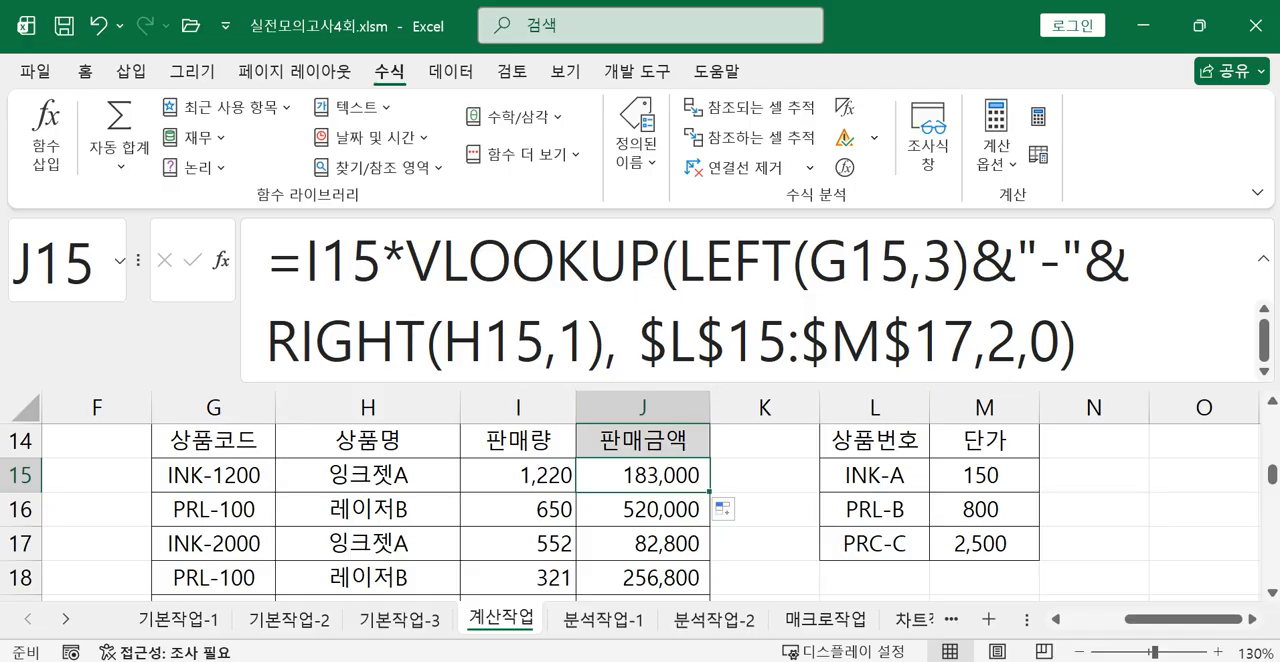
Switch to the exam photo in the Photos app, read question 5 about 표5, and return to the workbook.
key(ctrl+2)
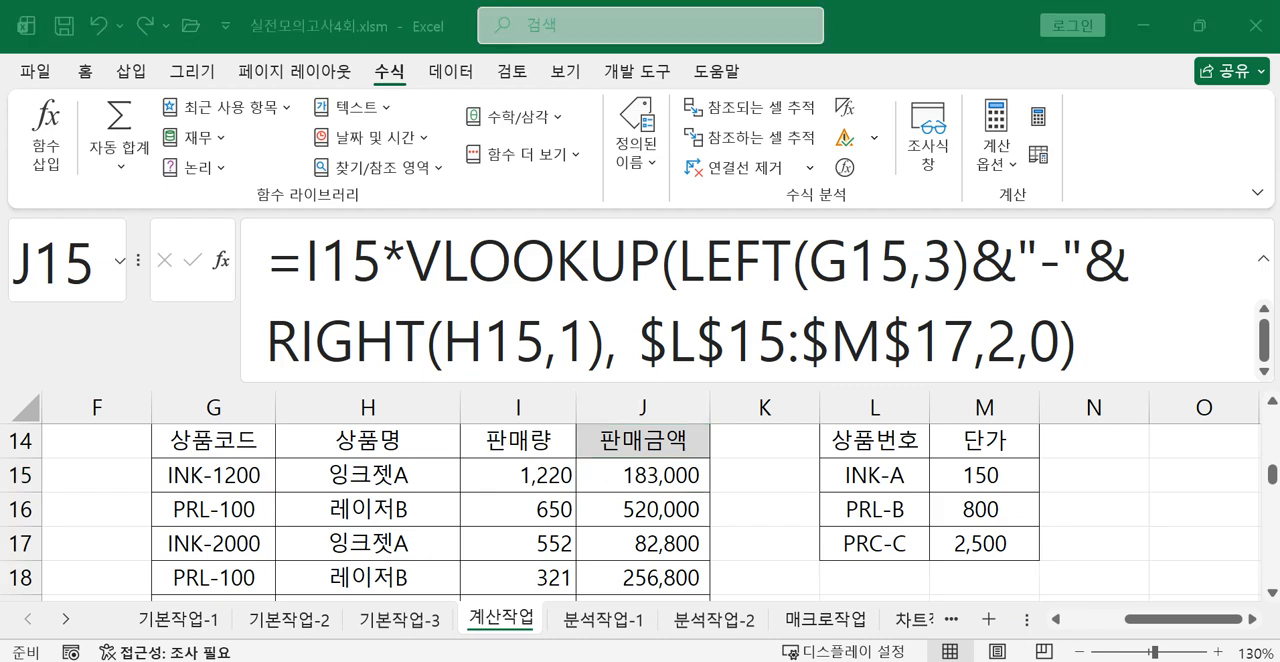
key(alt+Tab)
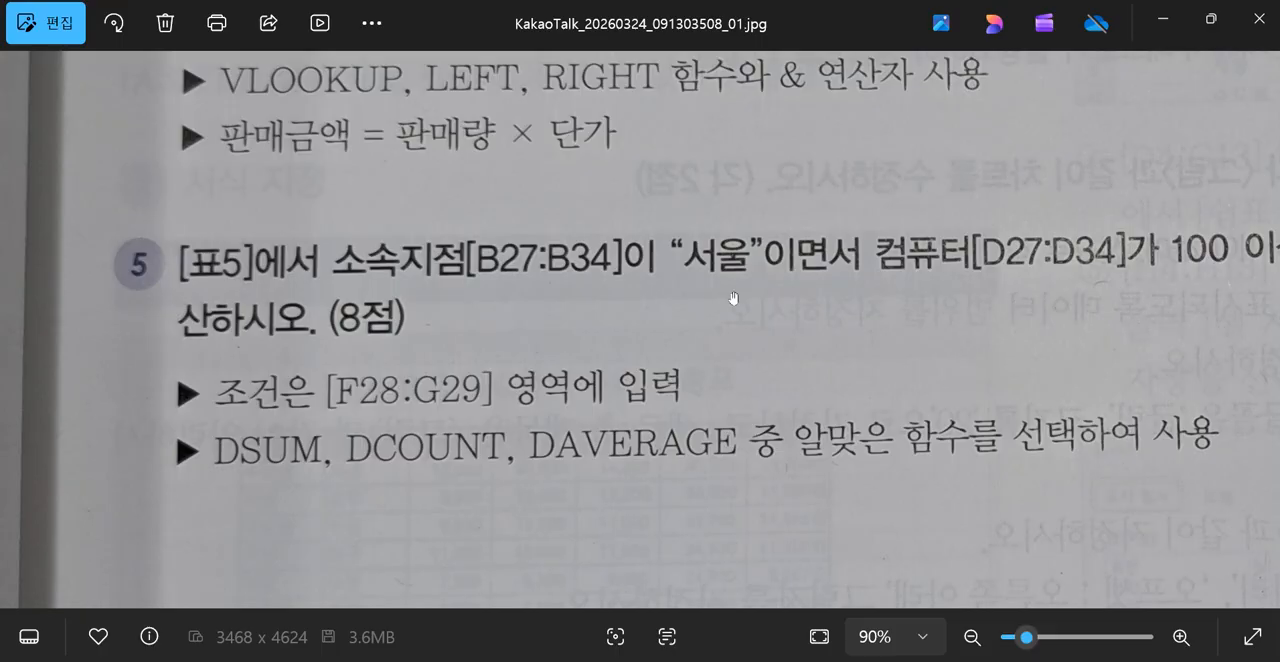
drag(858, 287, 452, 336)
drag(809, 374, 1262, 348)
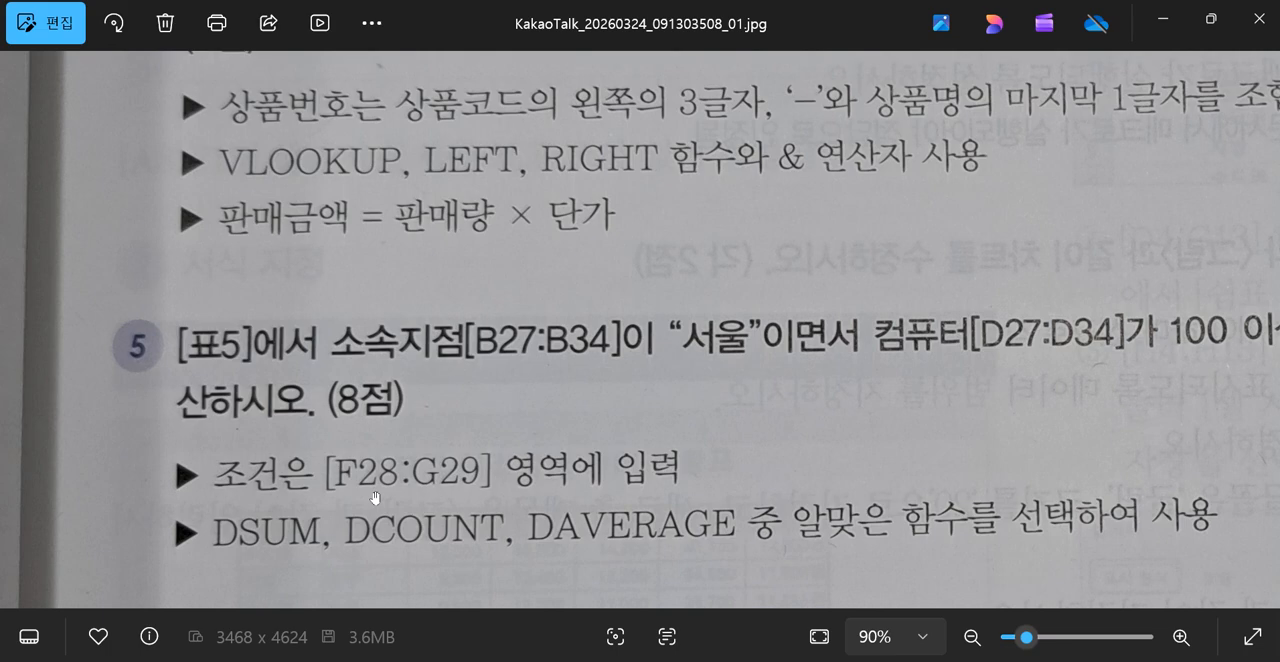
click(1162, 18)
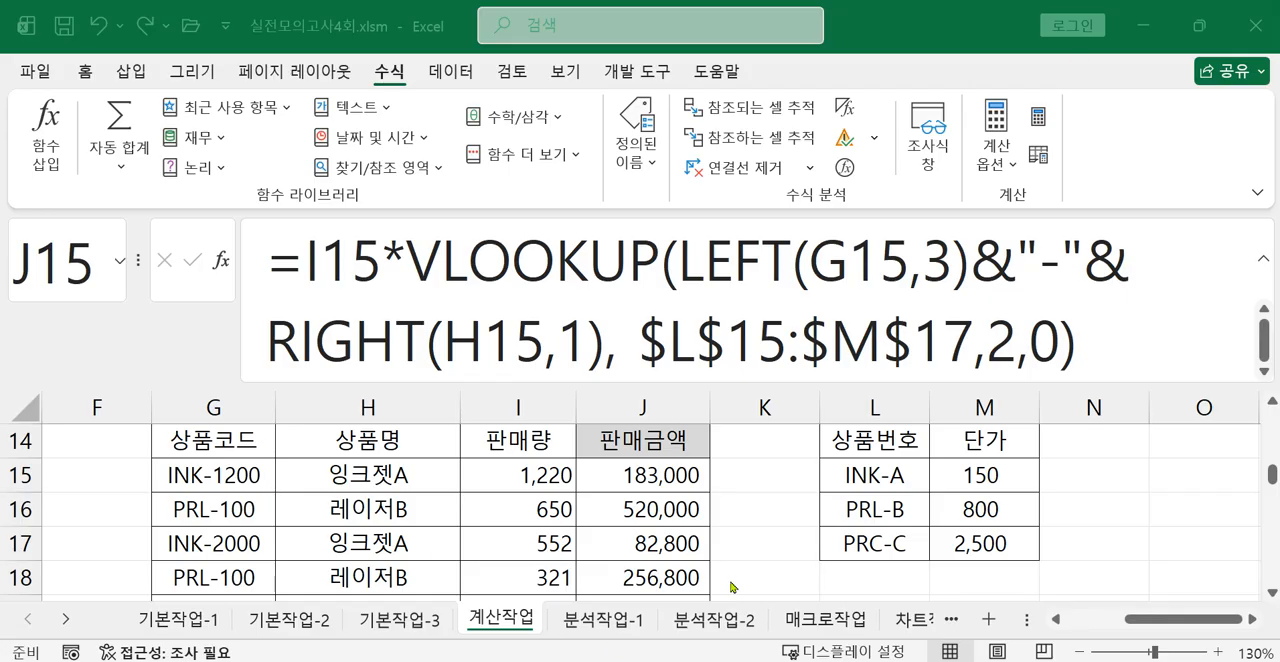
Locate 표5 on the 계산작업 sheet and select its blank condition range F28:G29.
scroll(826, 523, down, 2)
drag(1140, 620, 1084, 620)
scroll(905, 534, down, 2)
scroll(860, 535, up, 1)
scroll(860, 535, down, 1)
drag(937, 521, 1000, 517)
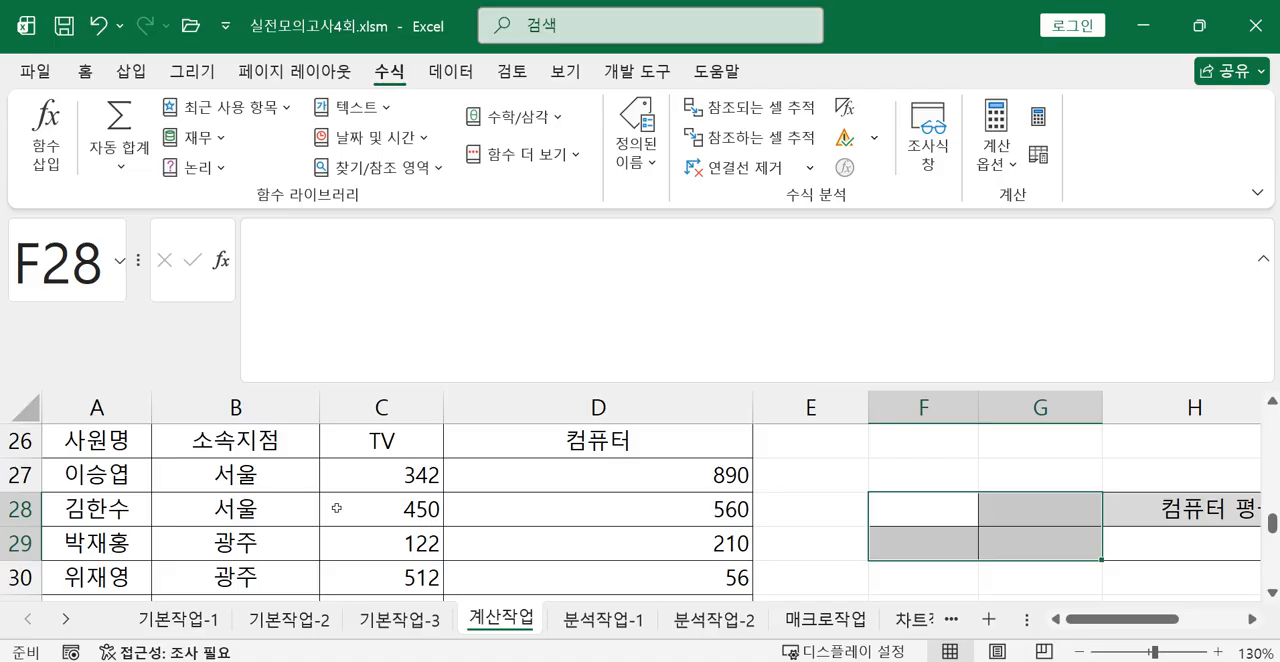
Copy the 소속지점 header and the 서울 value from B26:B27 into the condition range starting at F28.
drag(244, 441, 244, 477)
scroll(244, 477, up, 1)
scroll(272, 494, down, 1)
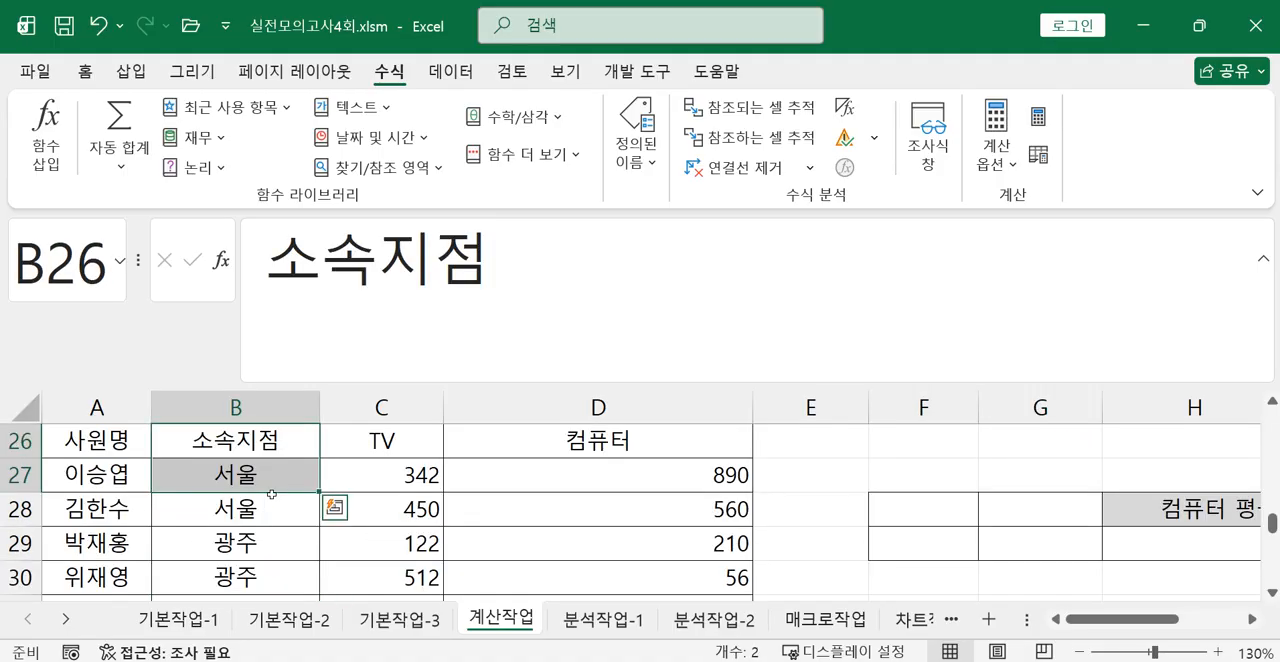
click(80, 71)
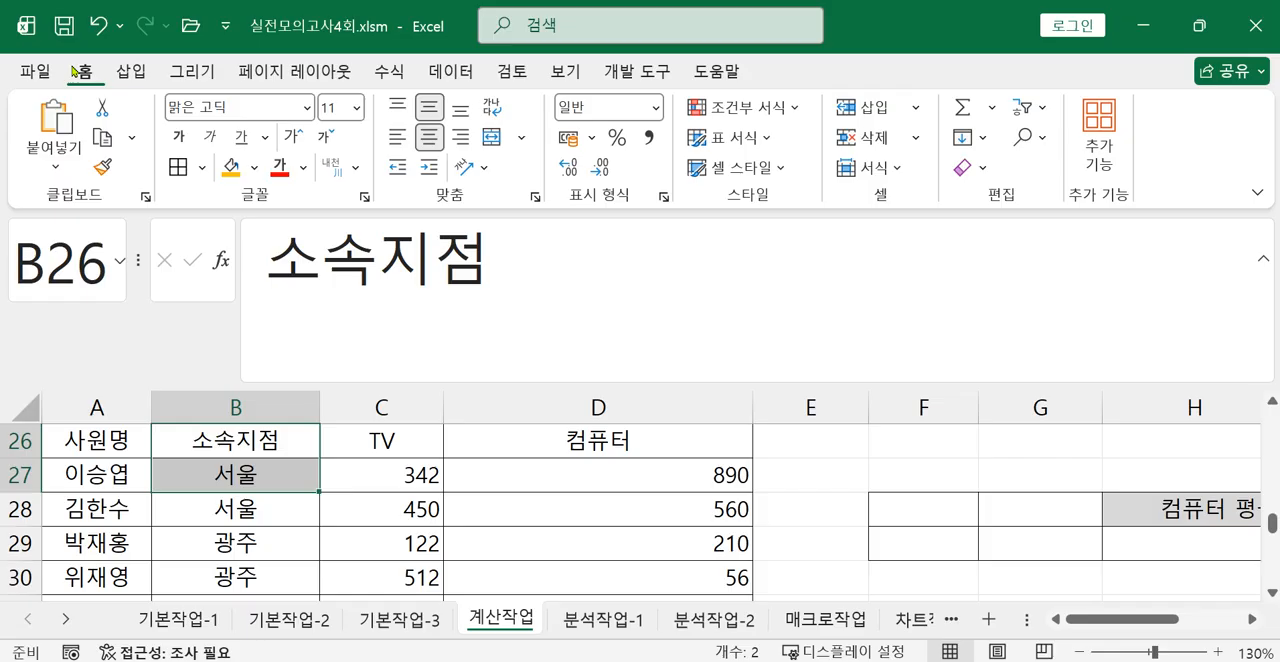
click(101, 143)
click(946, 515)
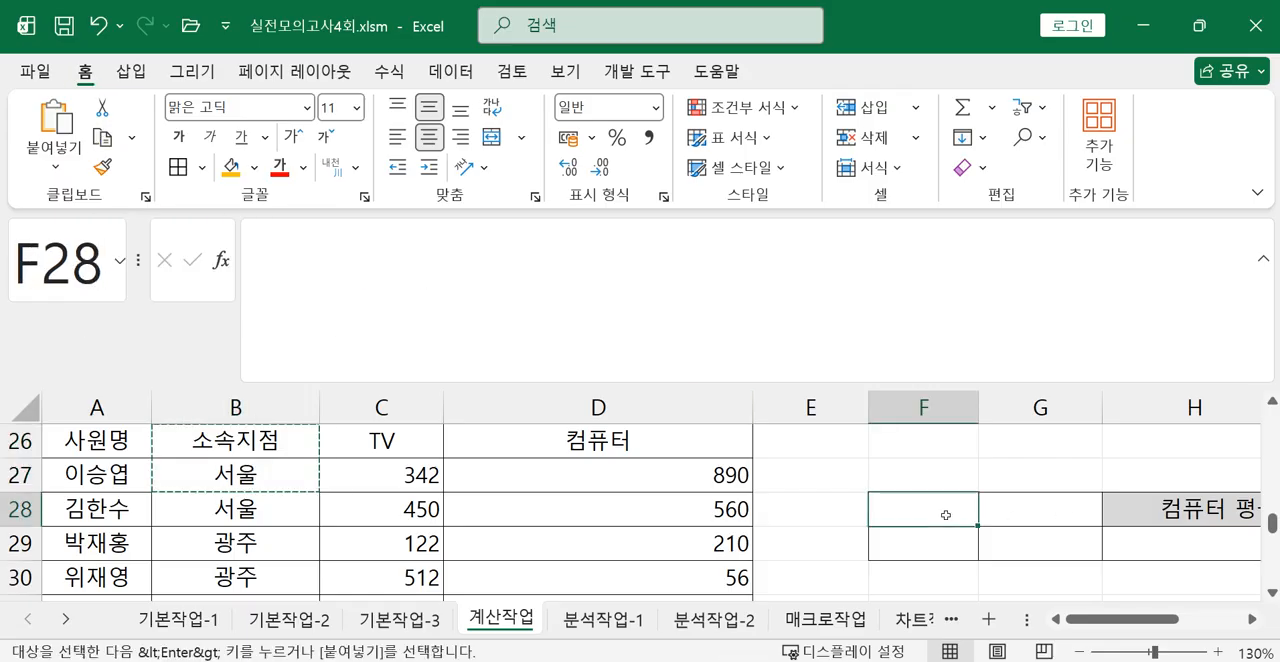
click(58, 122)
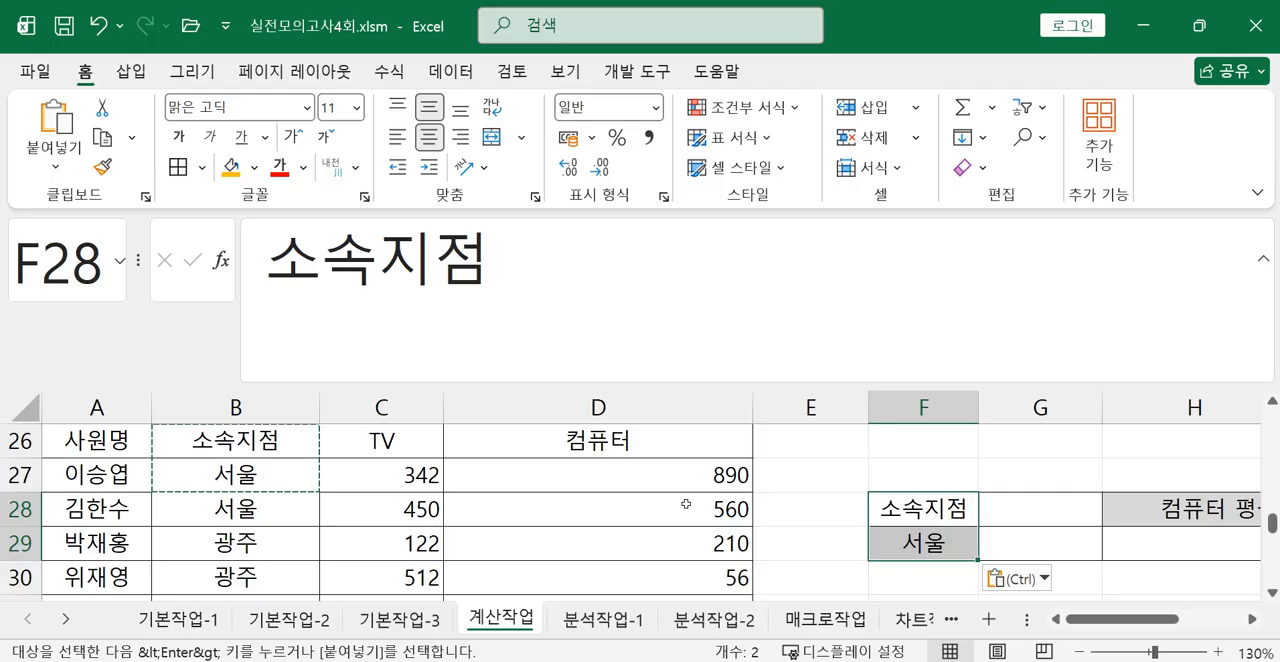
Copy the 컴퓨터 header from D26 to G28 and enter the condition >=100 in G29.
click(633, 455)
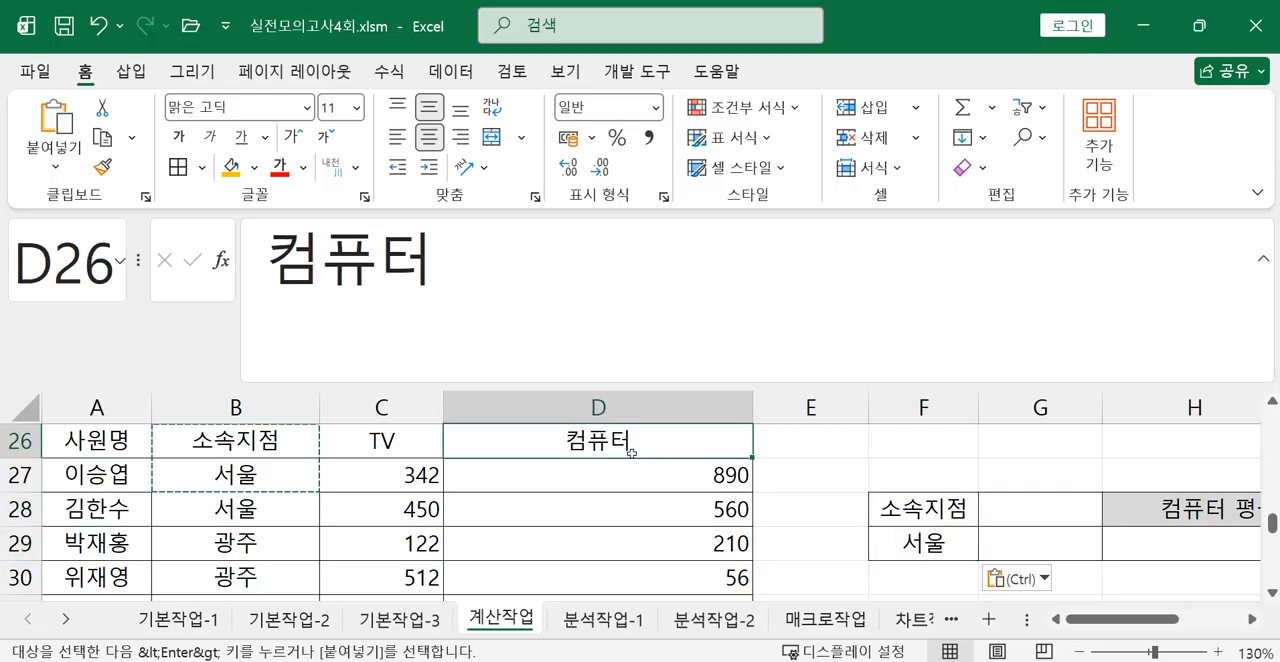
click(102, 137)
click(1025, 503)
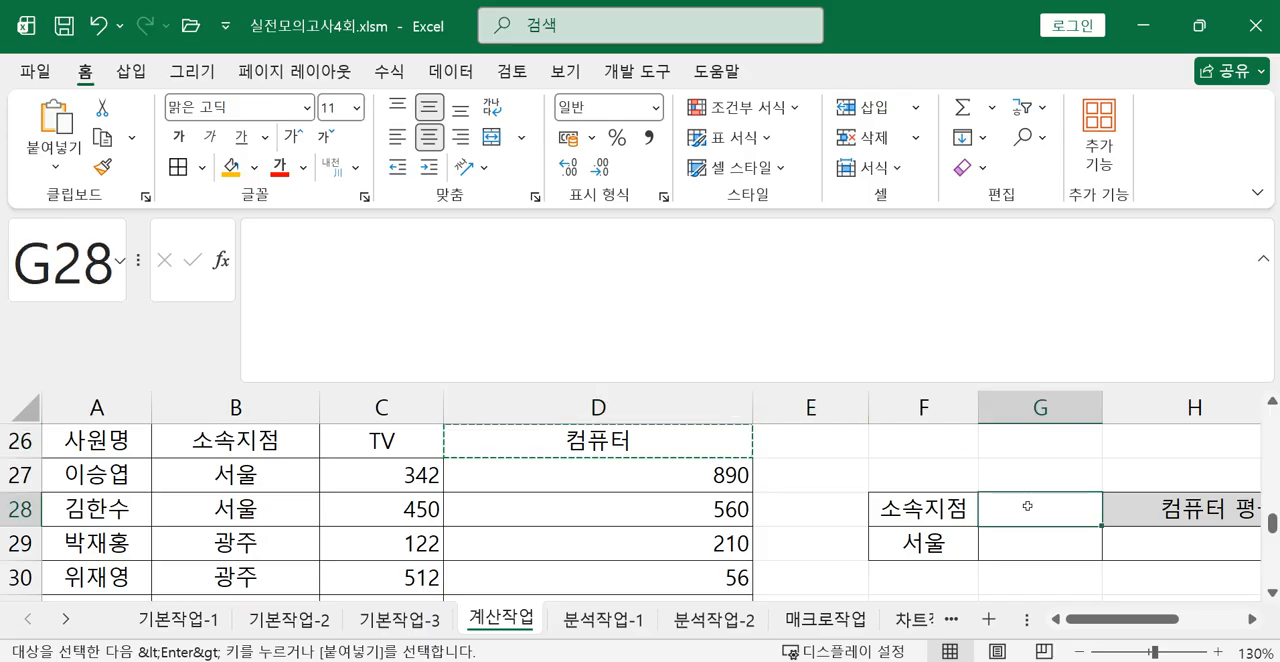
click(54, 118)
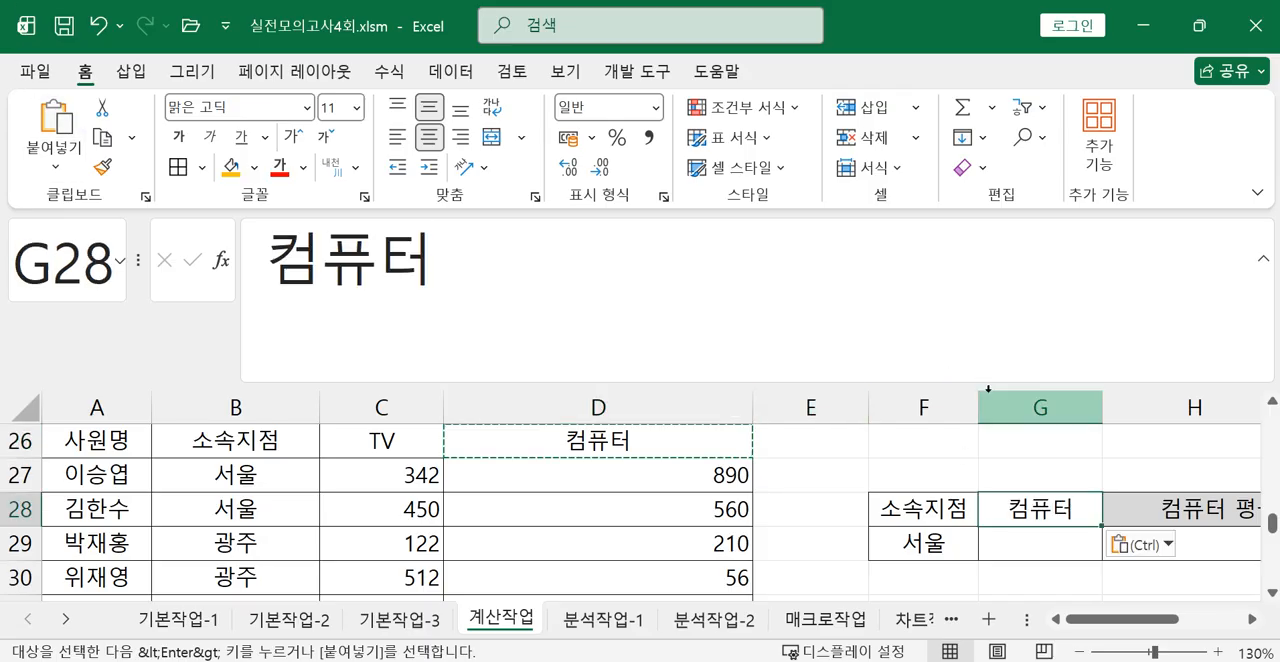
click(1039, 545)
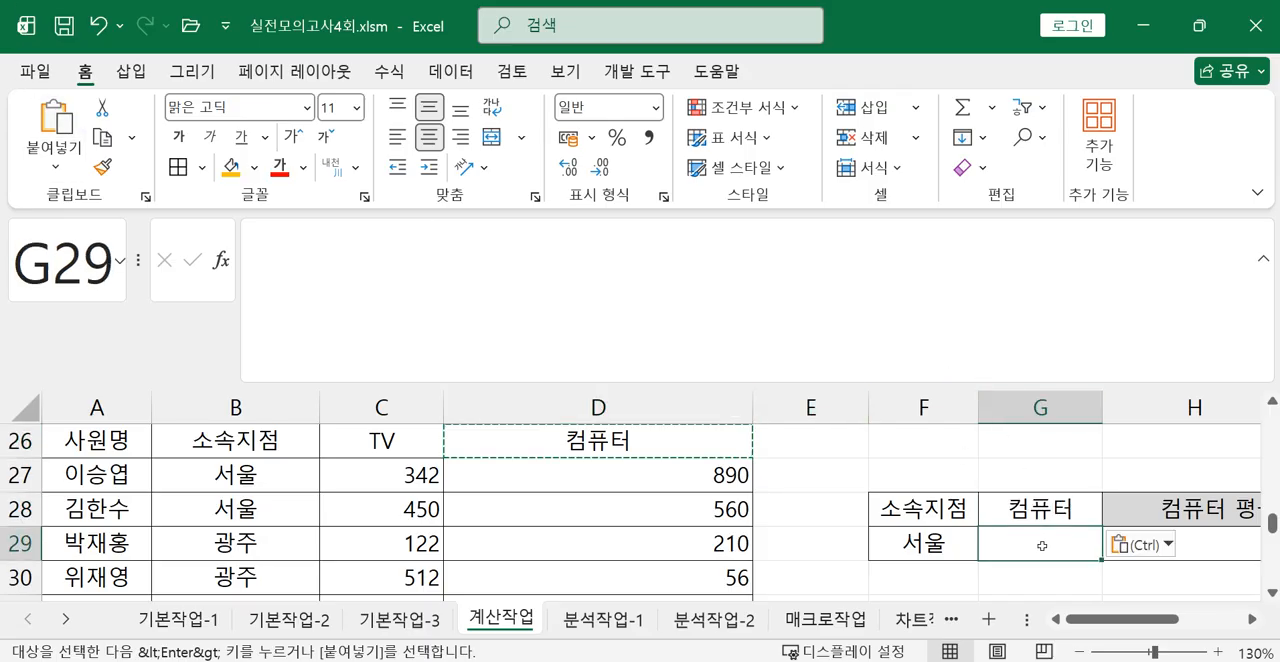
text(>=)
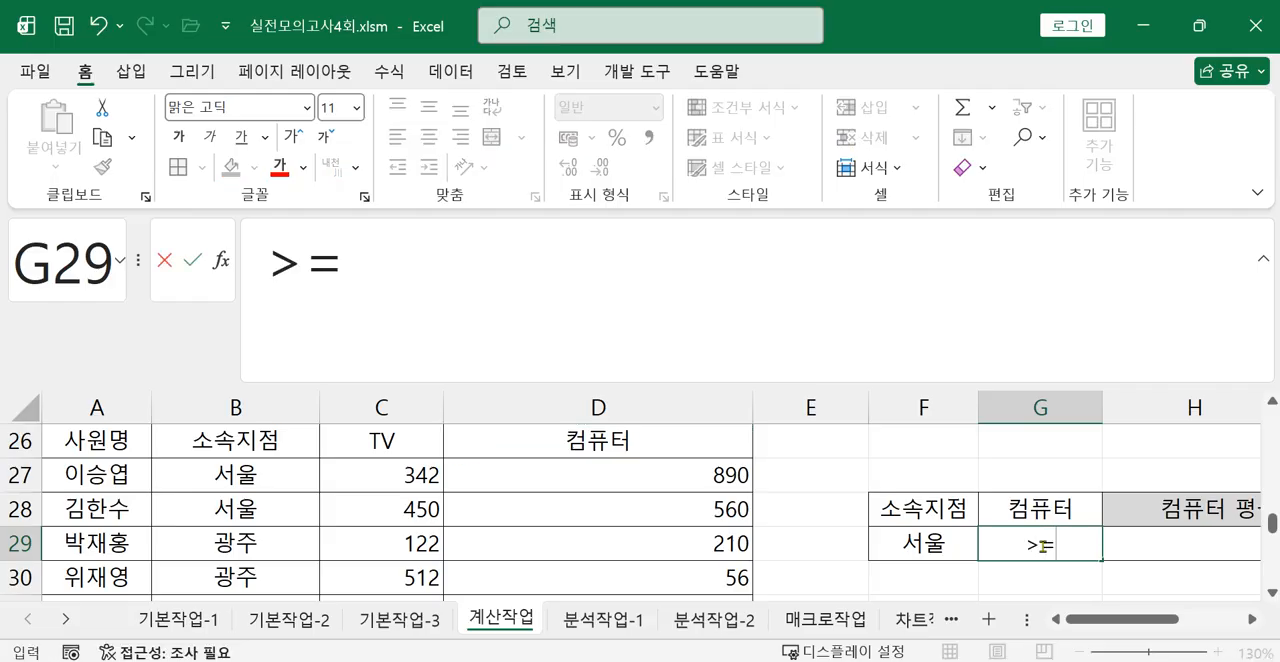
text(100)
key(Return)
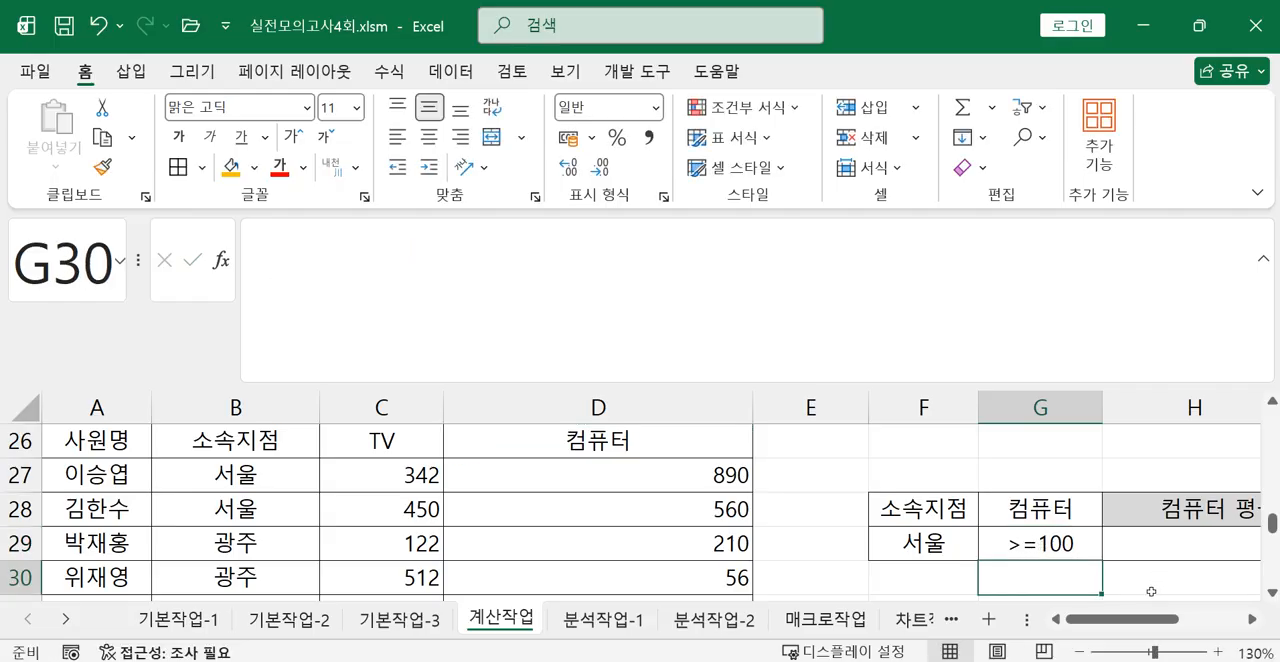
Review the condition range F28:G29, select result cell H29, and recheck question 5's function choices in the exam photo.
drag(950, 502, 1020, 543)
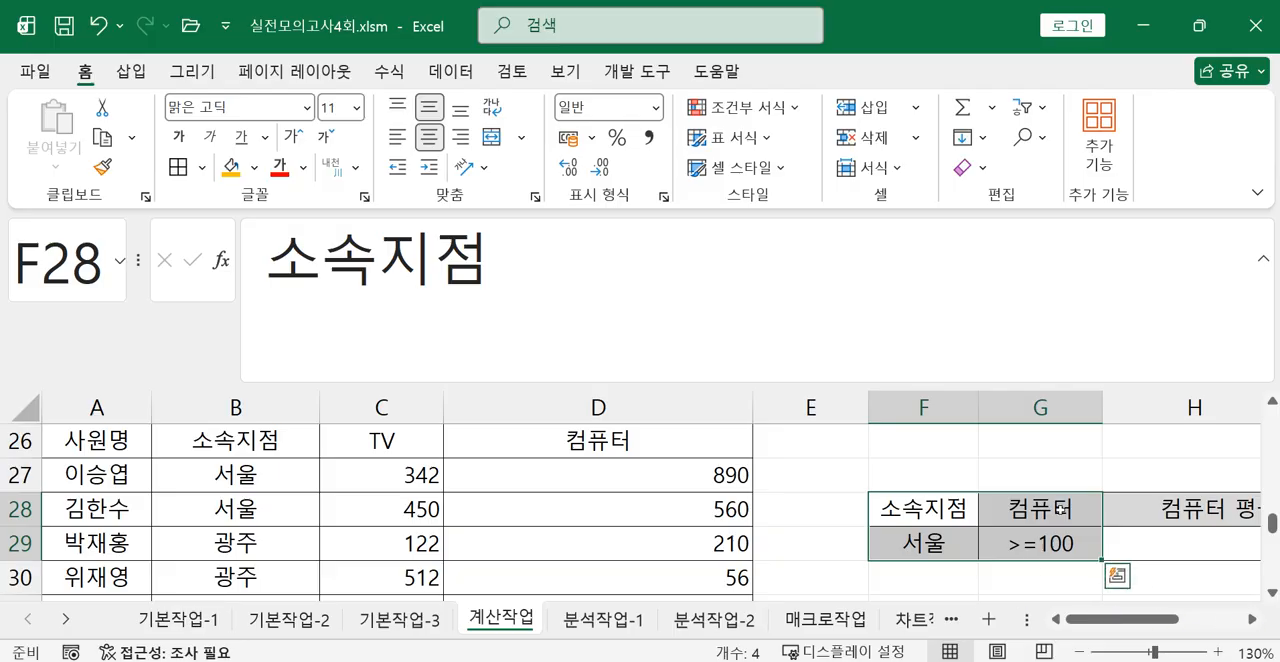
scroll(1100, 560, right, 2)
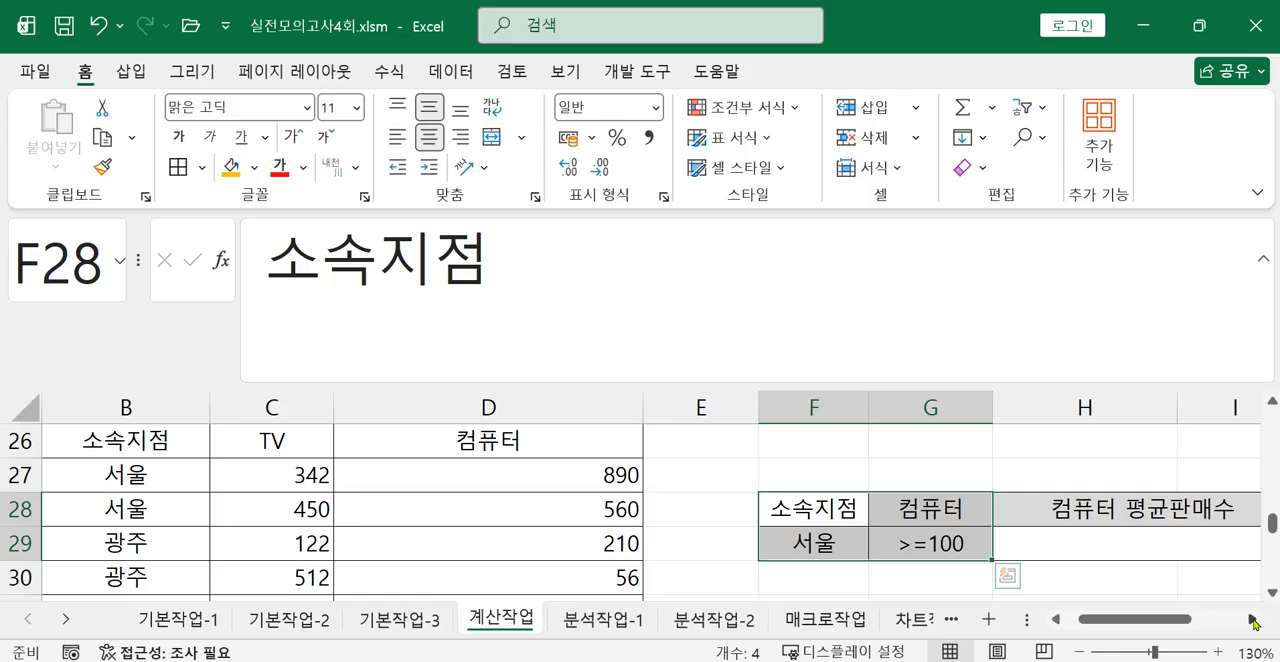
click(1044, 550)
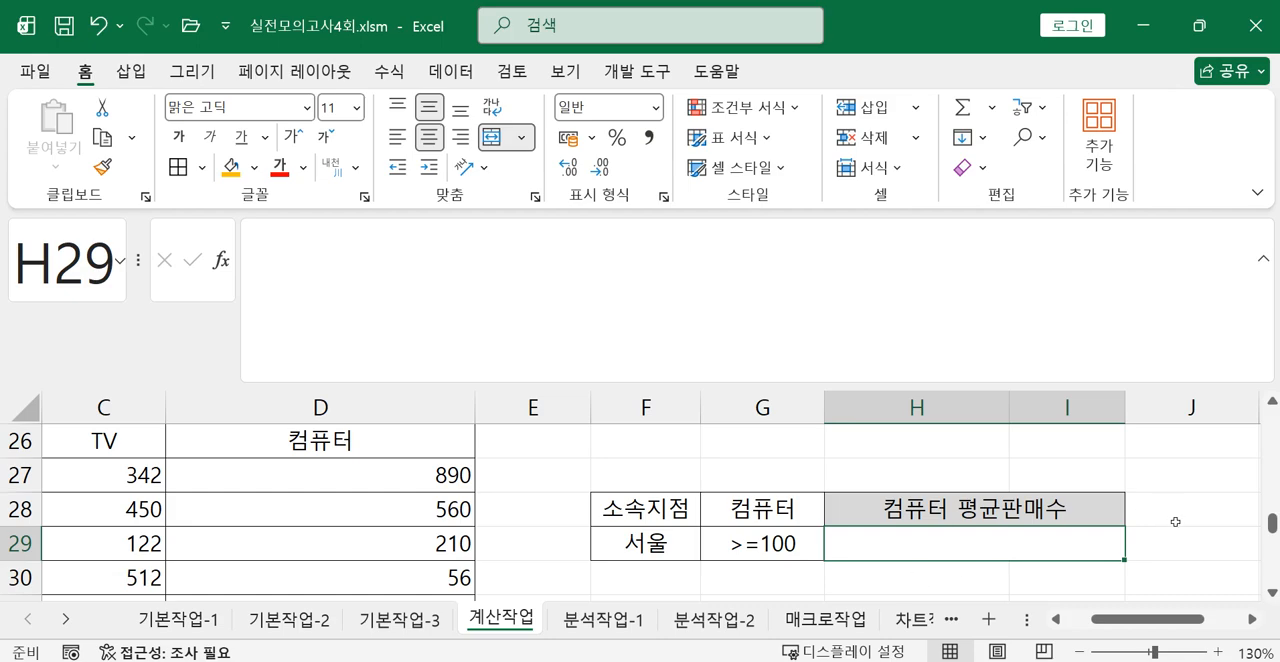
key(alt+Tab)
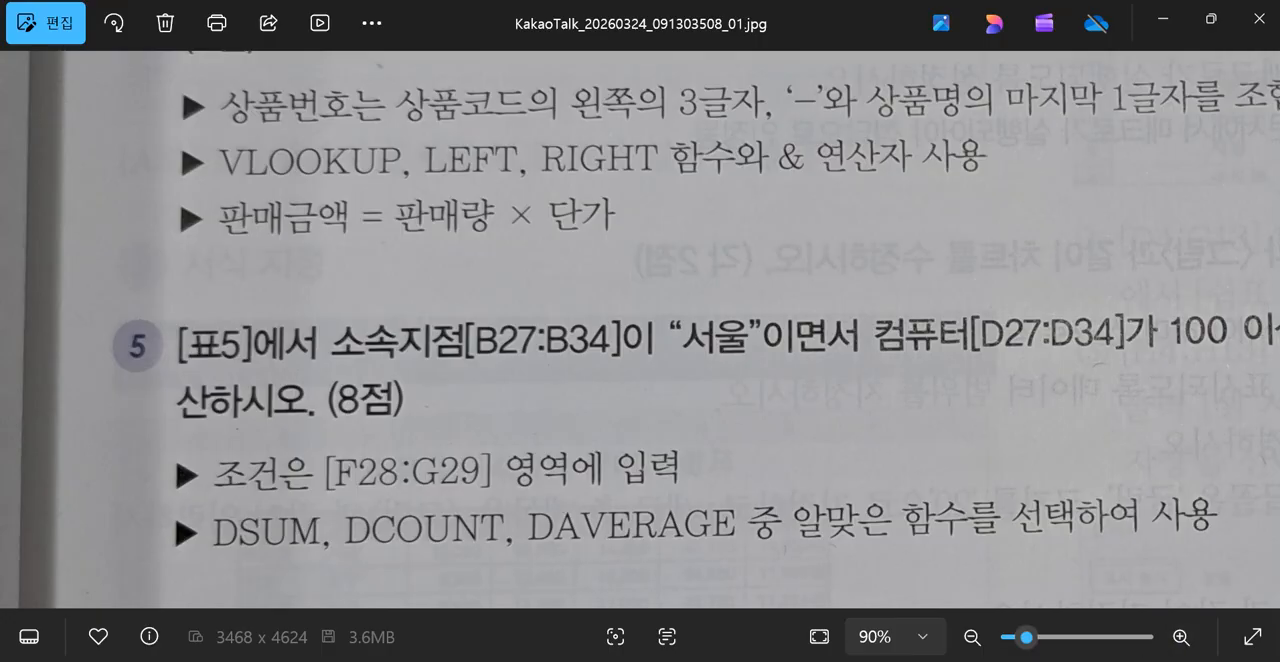
click(1053, 660)
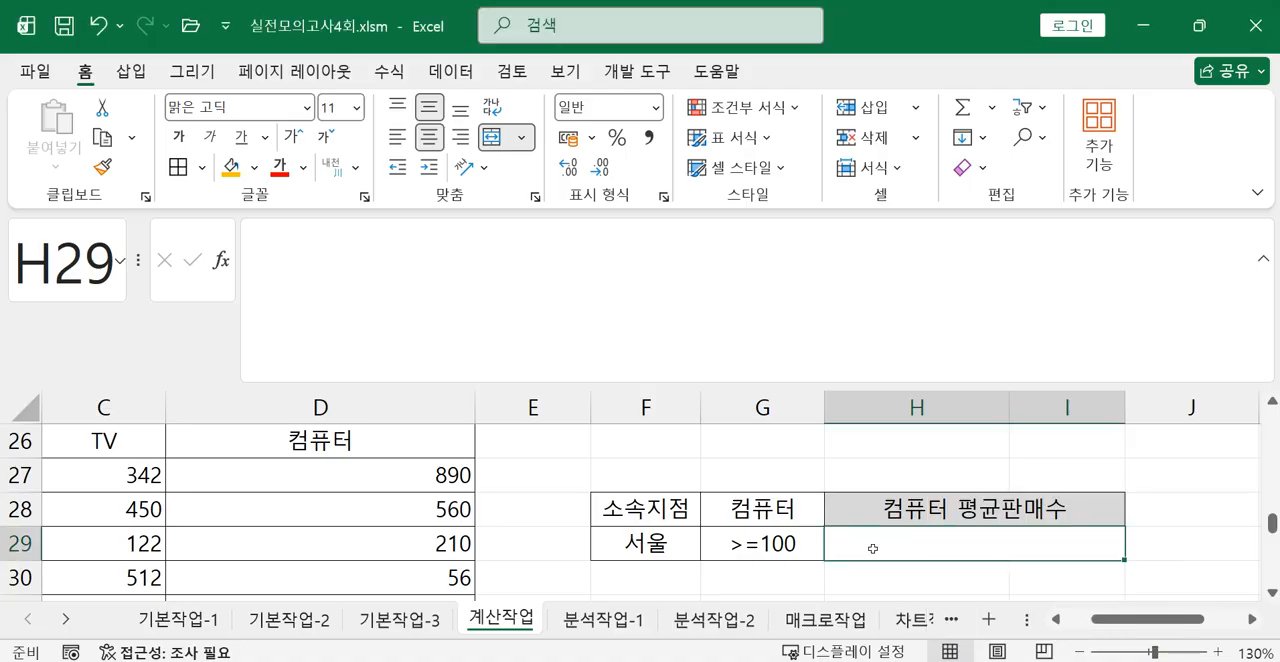
Start a DAVERAGE formula in H29 with the 표5 range A26:D34, including headers, as the database.
text(=)
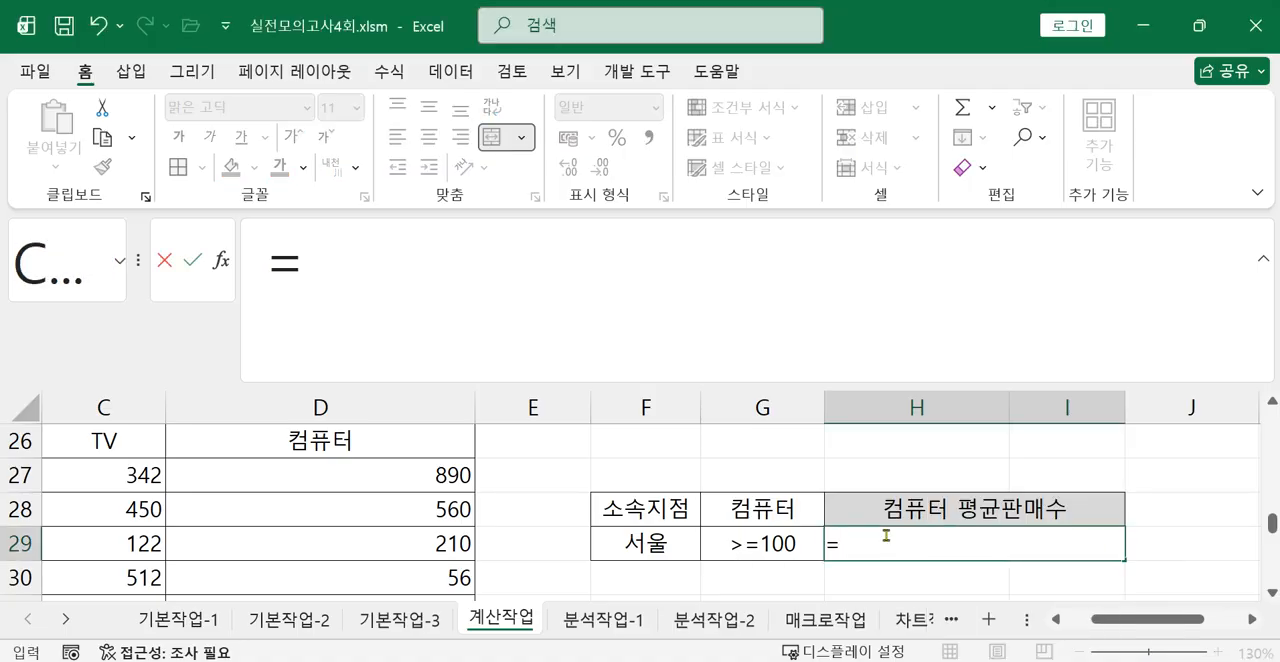
text(D)
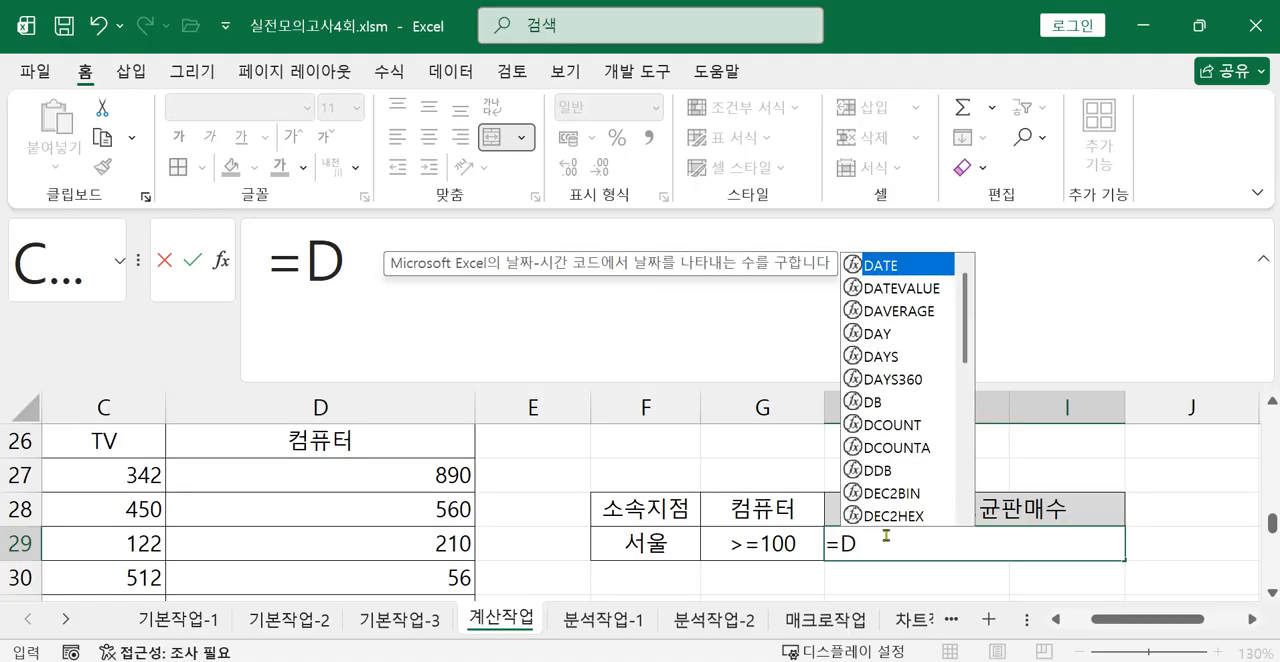
text(A)
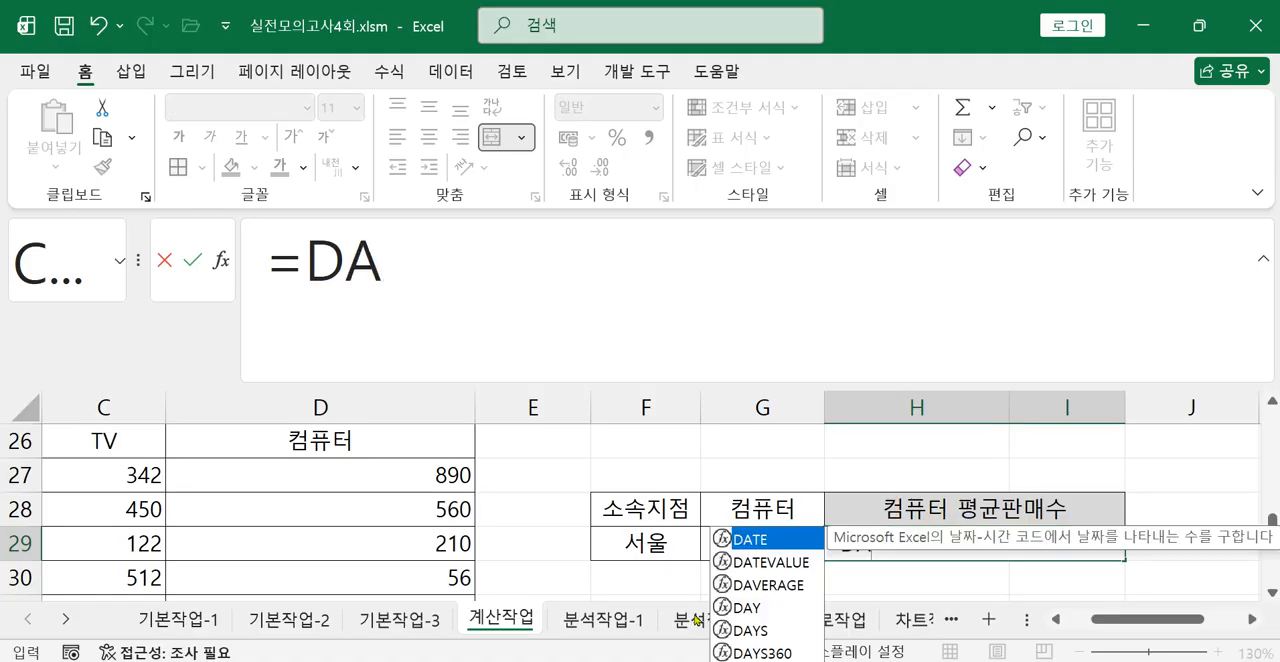
double_click(767, 588)
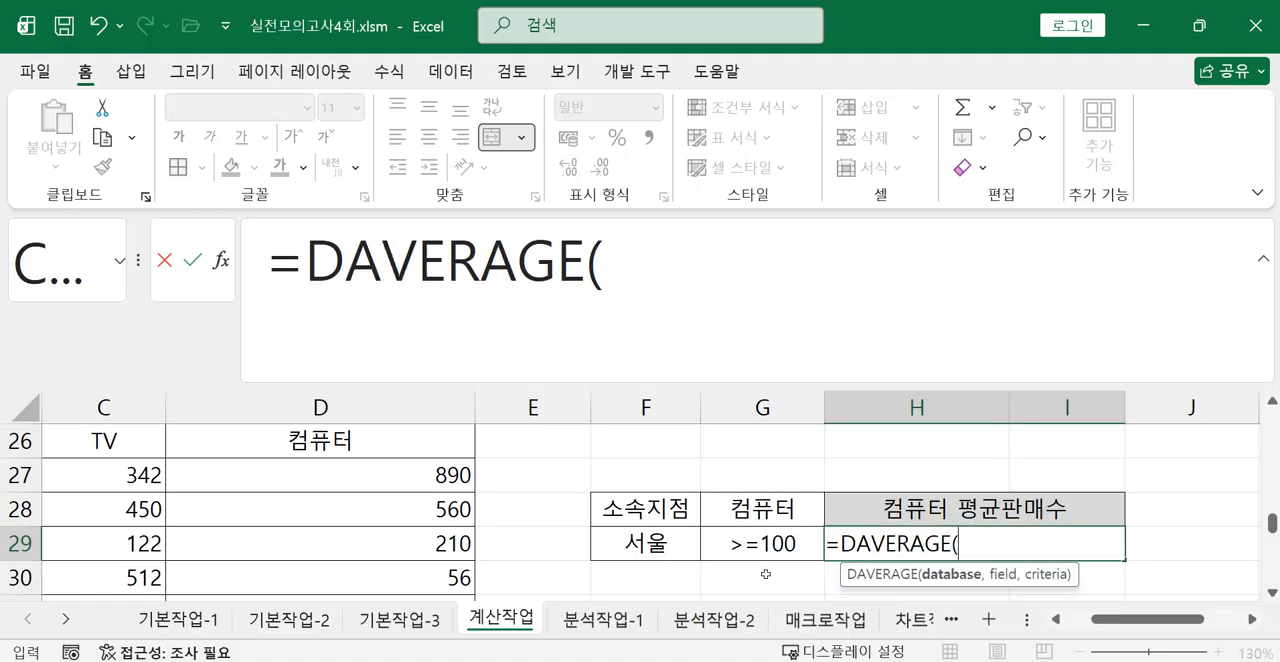
click(729, 280)
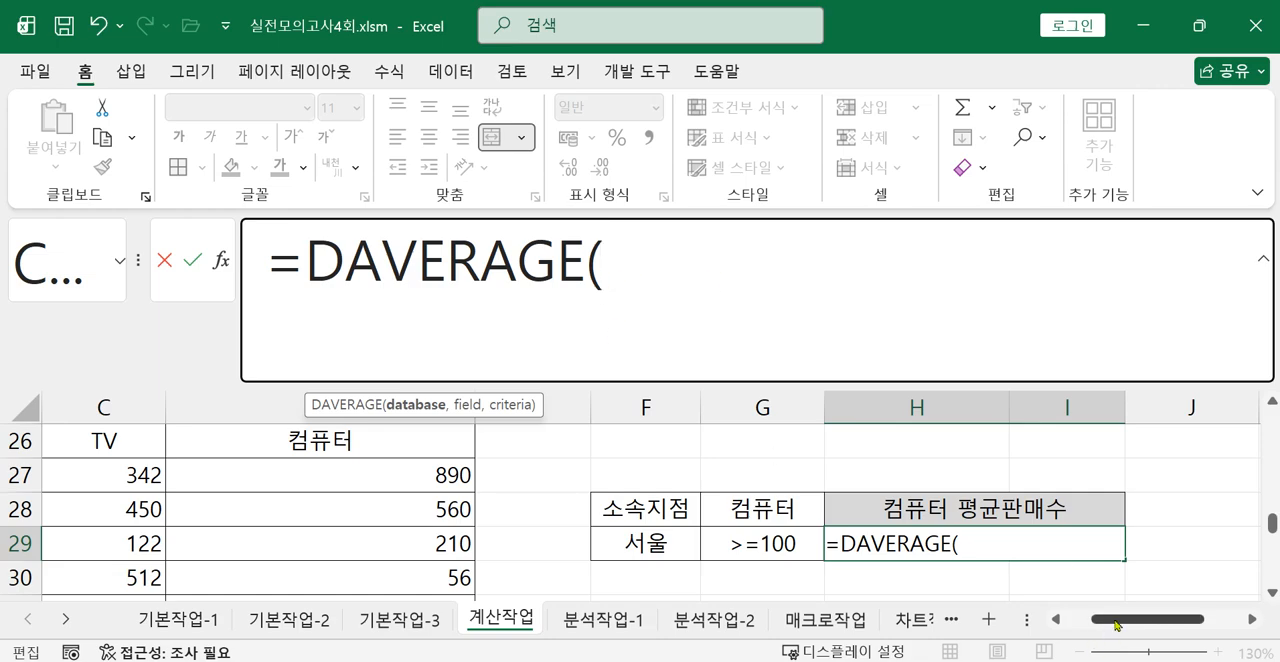
drag(1106, 622, 1080, 622)
scroll(576, 516, up, 1)
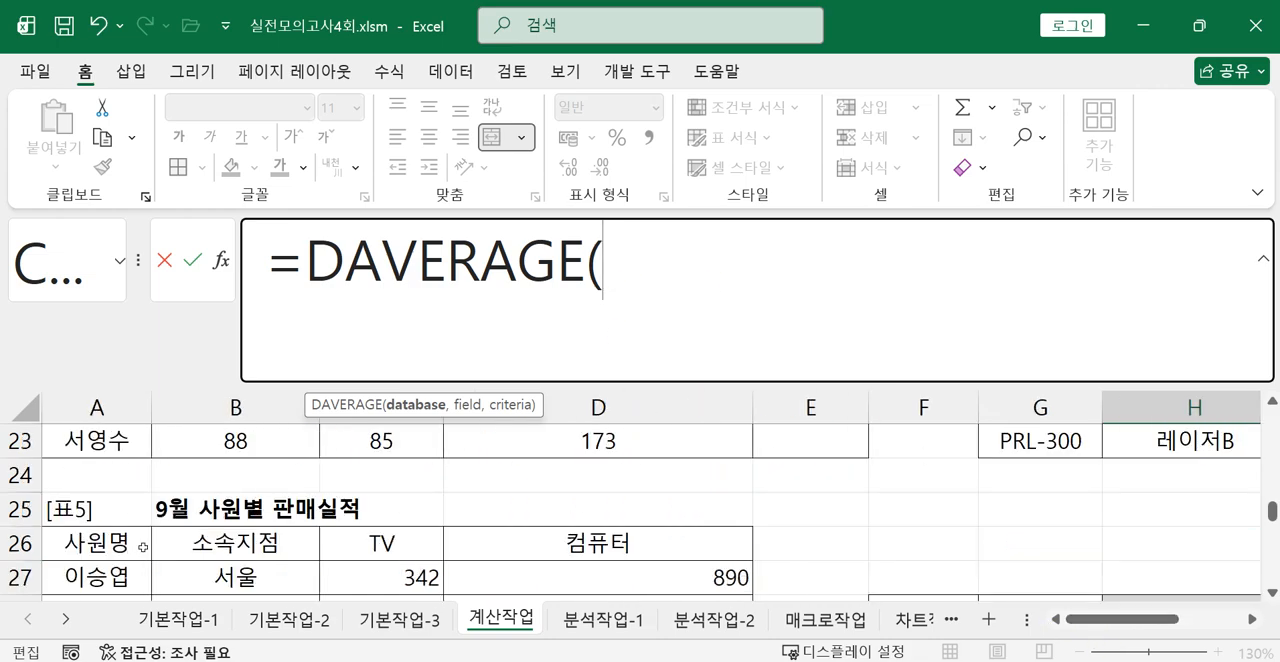
drag(90, 548, 636, 552)
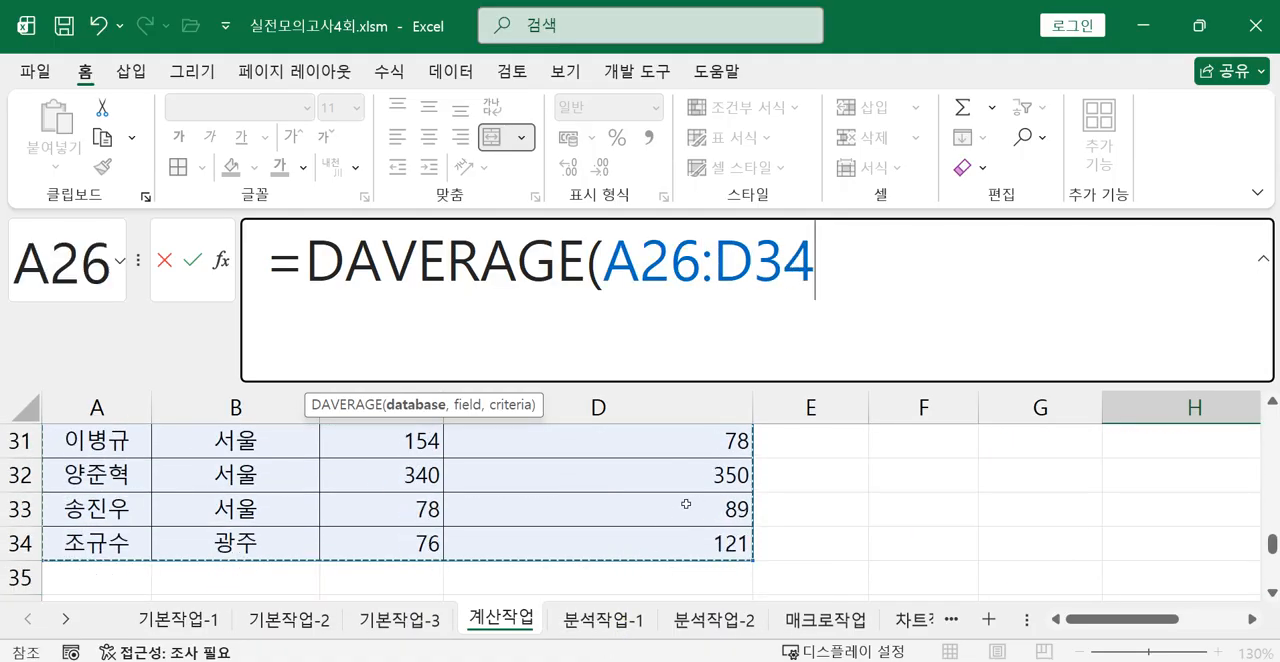
scroll(664, 530, up, 3)
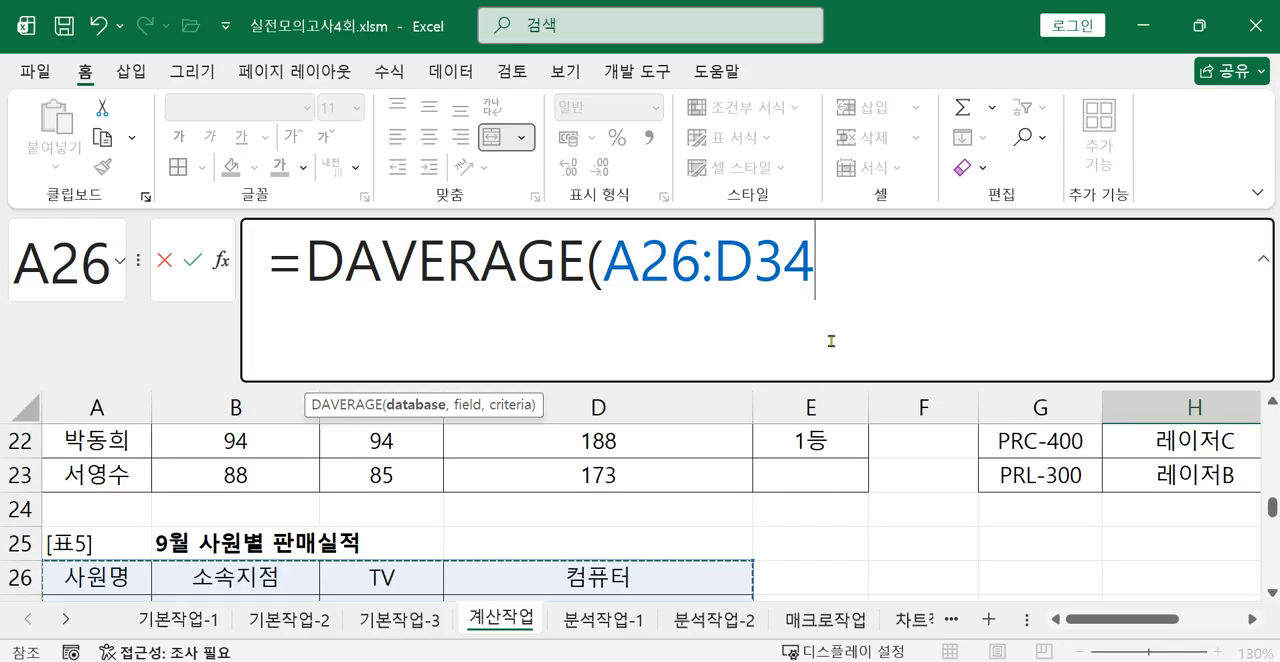
Complete the H29 DAVERAGE formula with the 컴퓨터 header D26 as field and F28:G29 as criteria.
text(,)
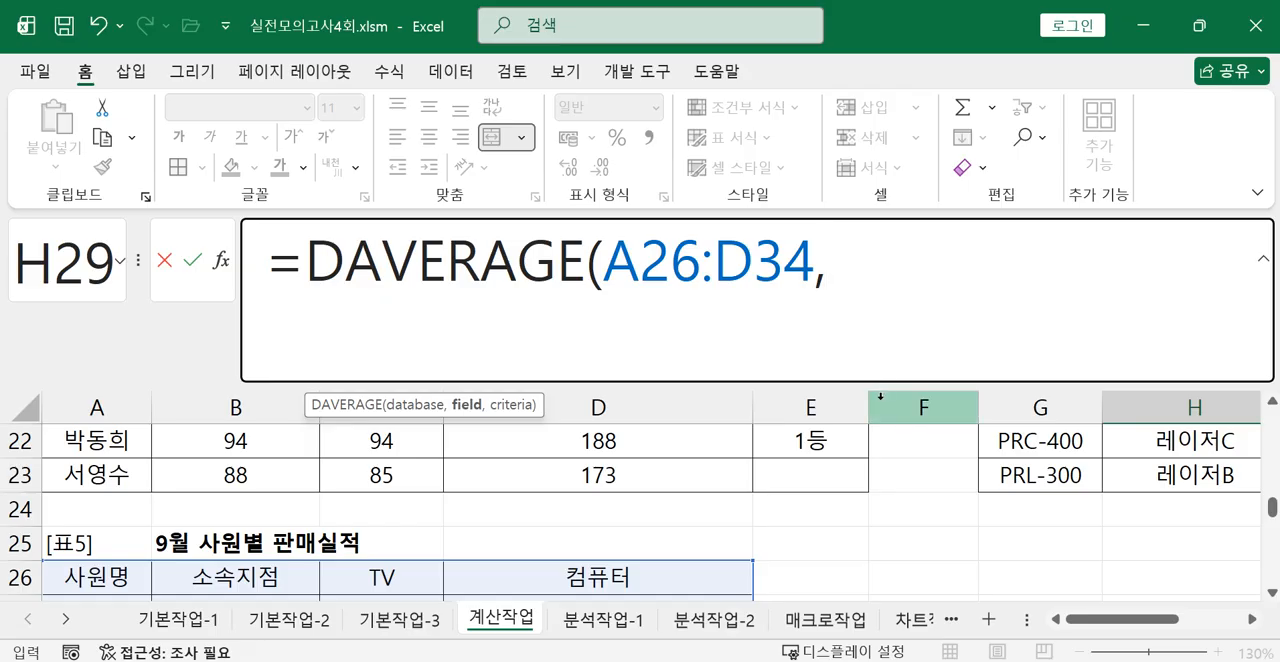
click(631, 578)
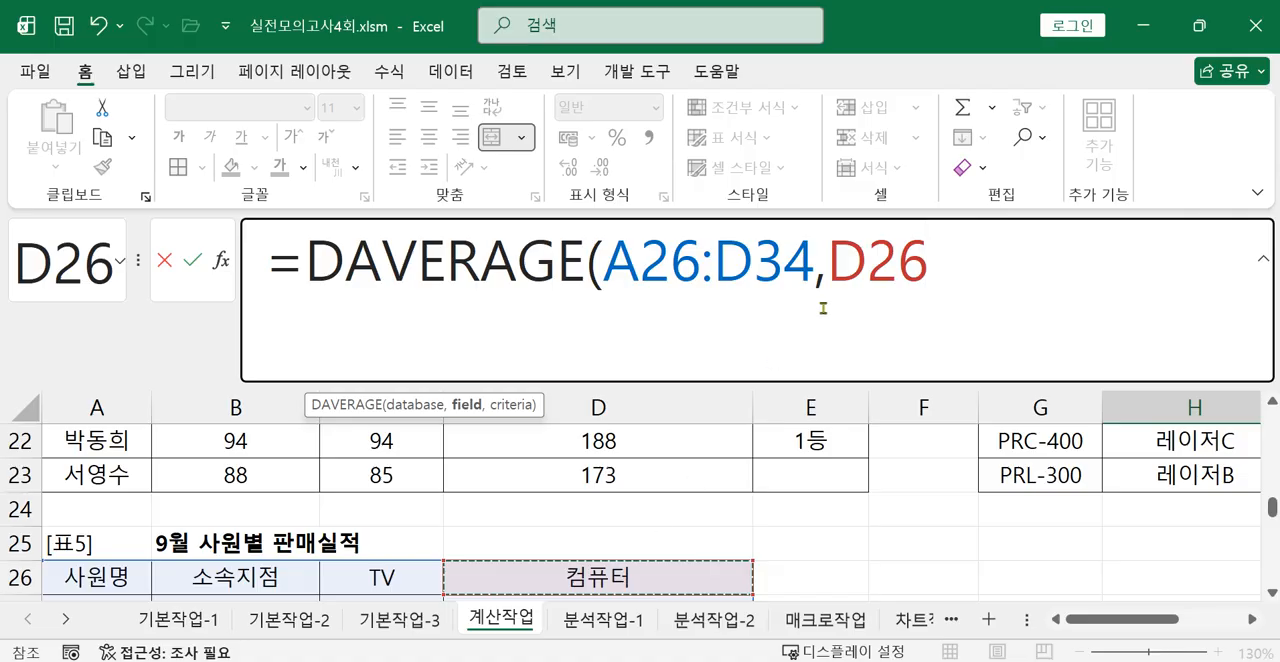
click(943, 277)
text(,)
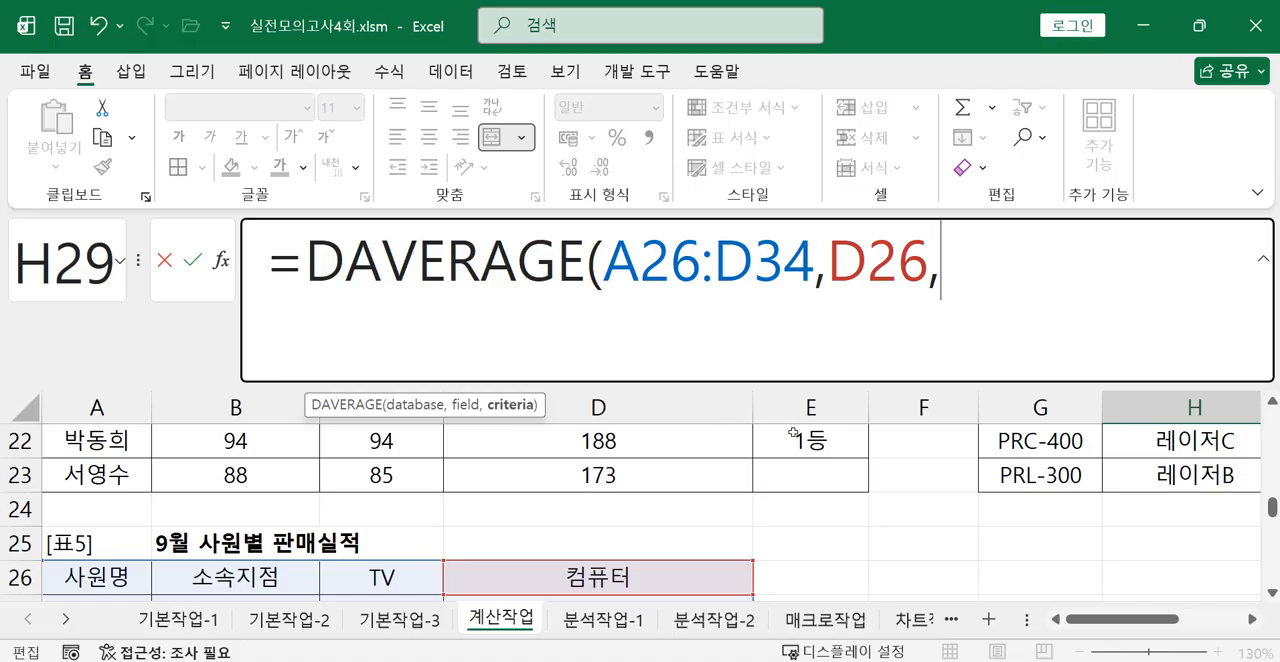
scroll(795, 434, down, 2)
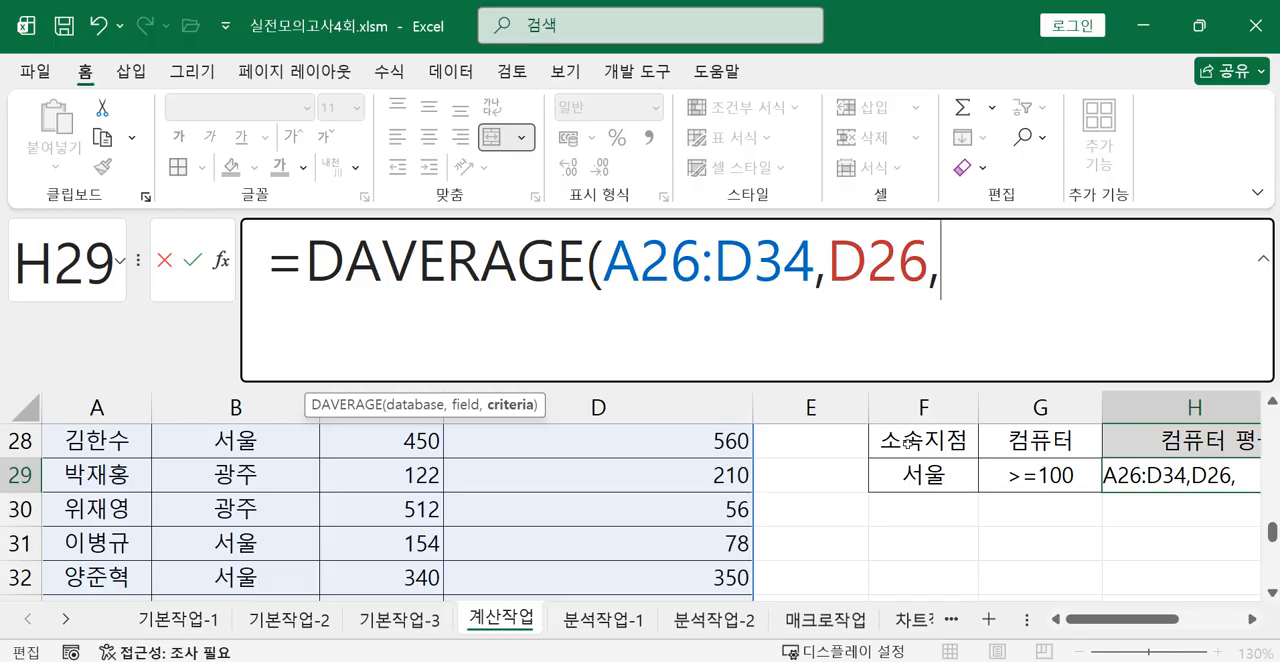
drag(911, 440, 1018, 473)
mouse_move(787, 650)
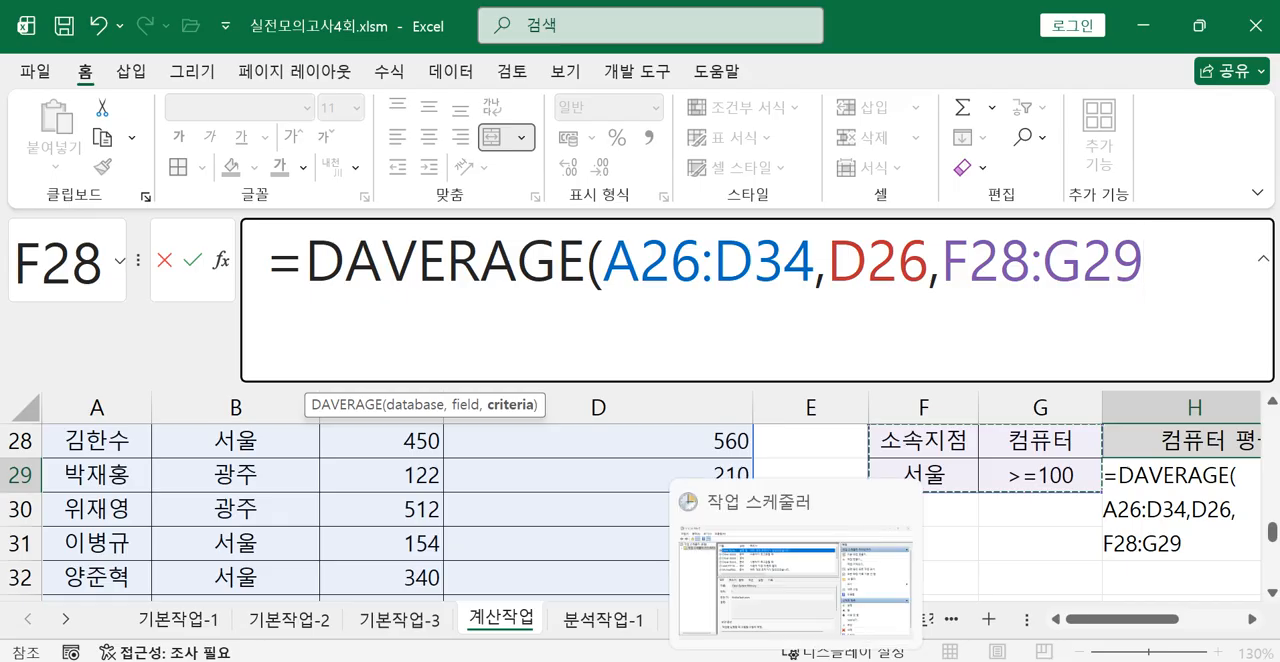
mouse_move(487, 650)
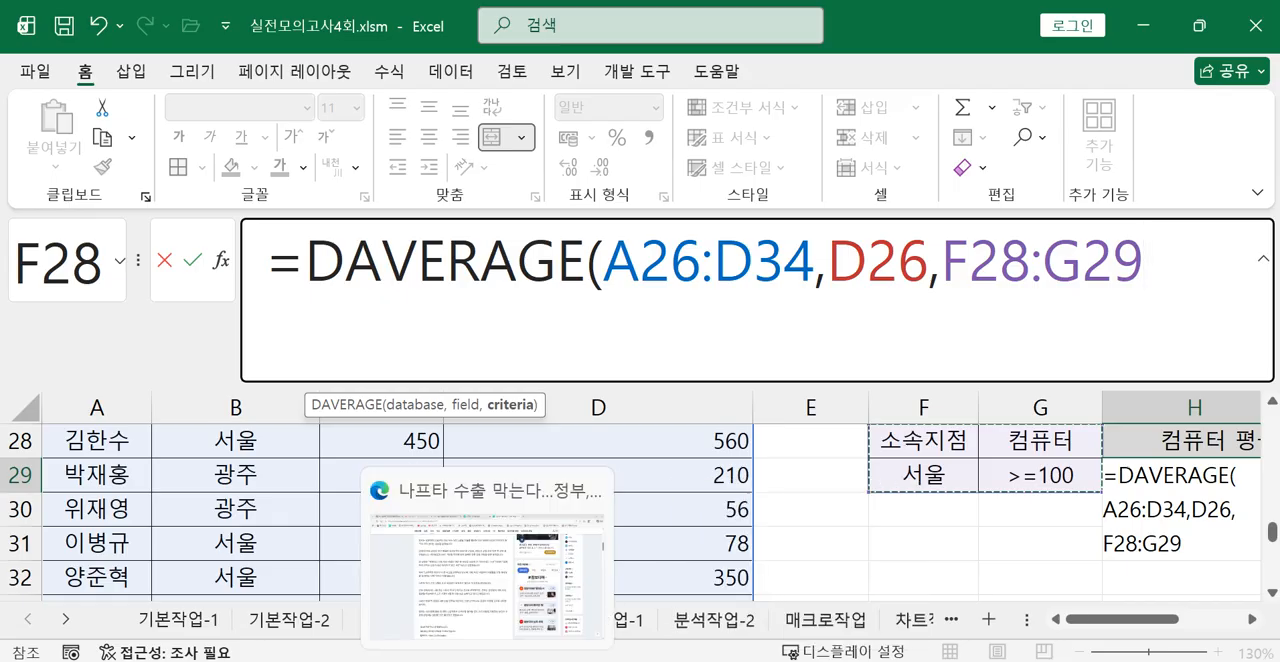
text())
key(Return)
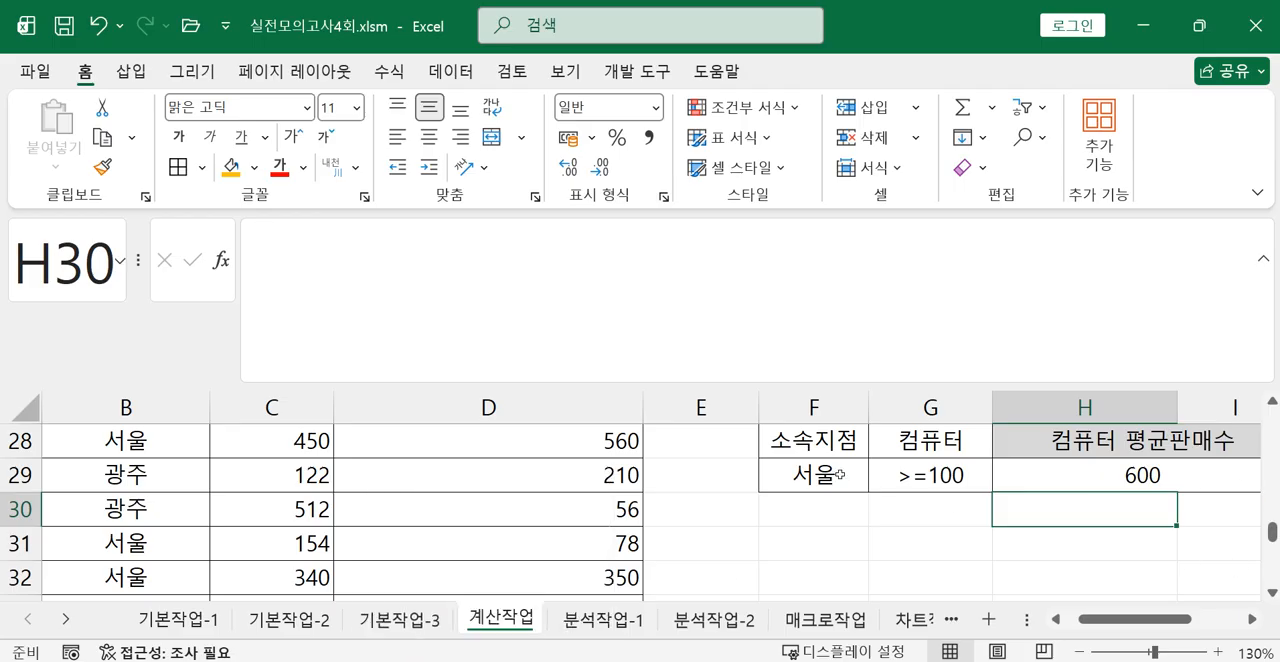
Review the finished DAVERAGE formula in H29 against its condition range F28:G29.
click(1062, 477)
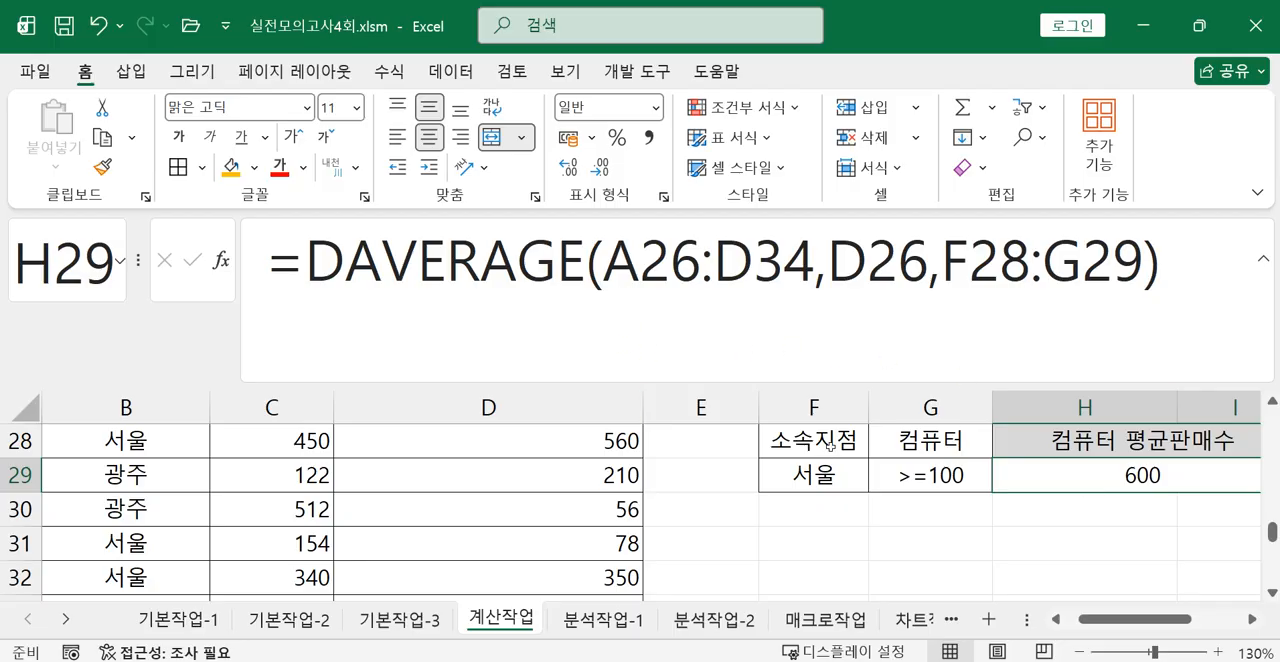
drag(830, 440, 887, 458)
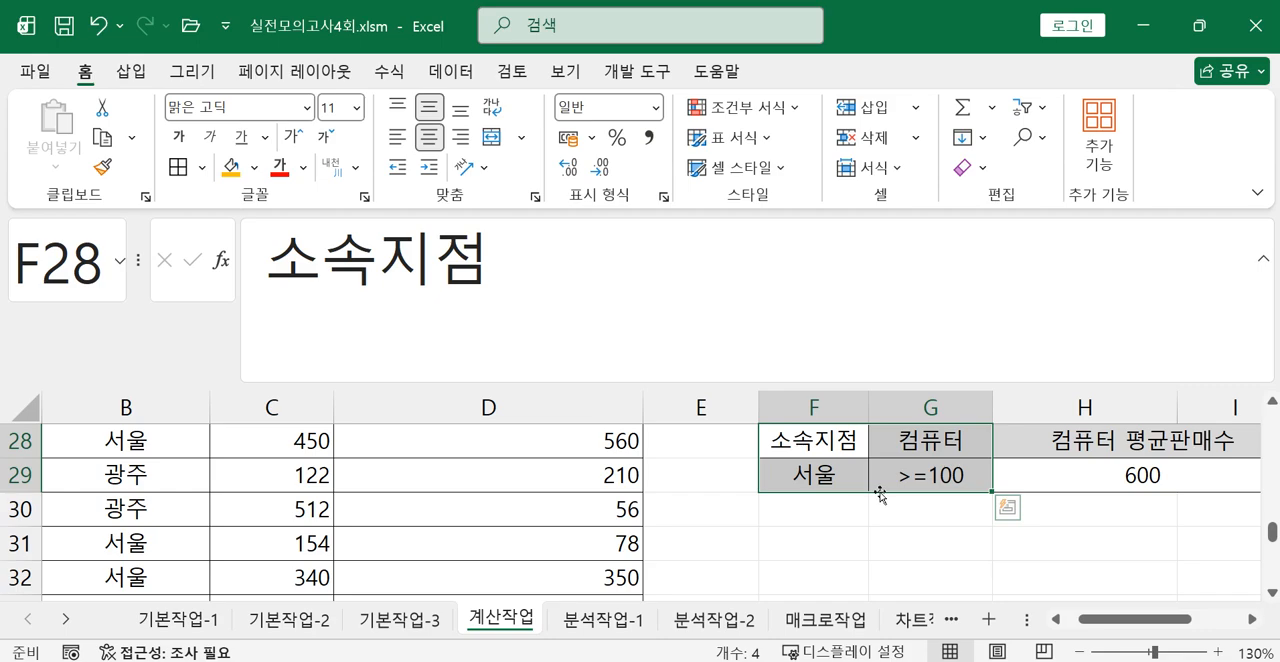
click(1123, 481)
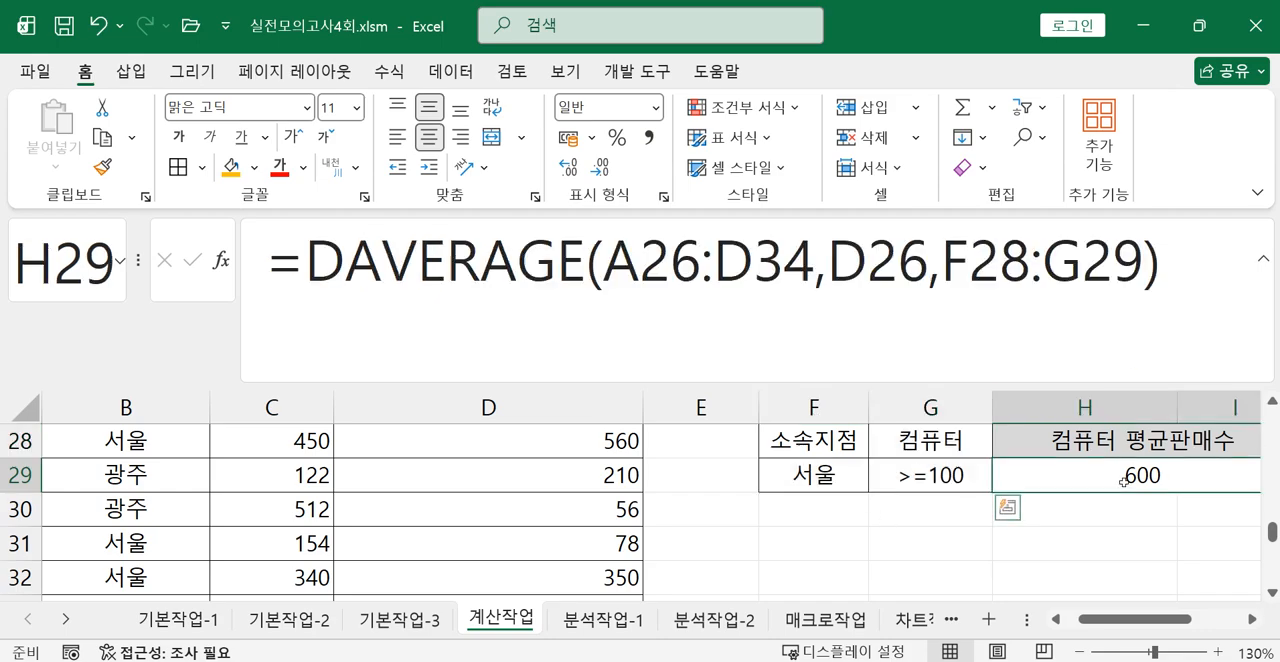